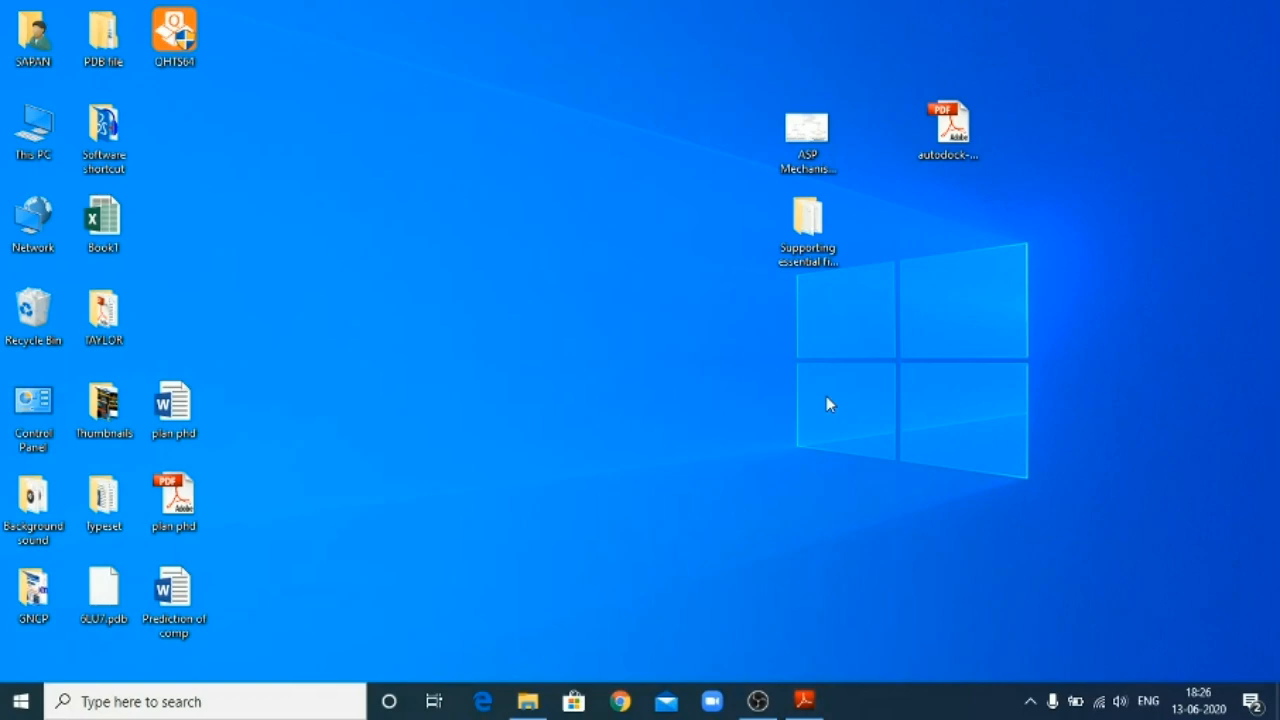
Skim the AutoDock tutorial PDF from the title slide to the last page, then minimize it.
click(803, 703)
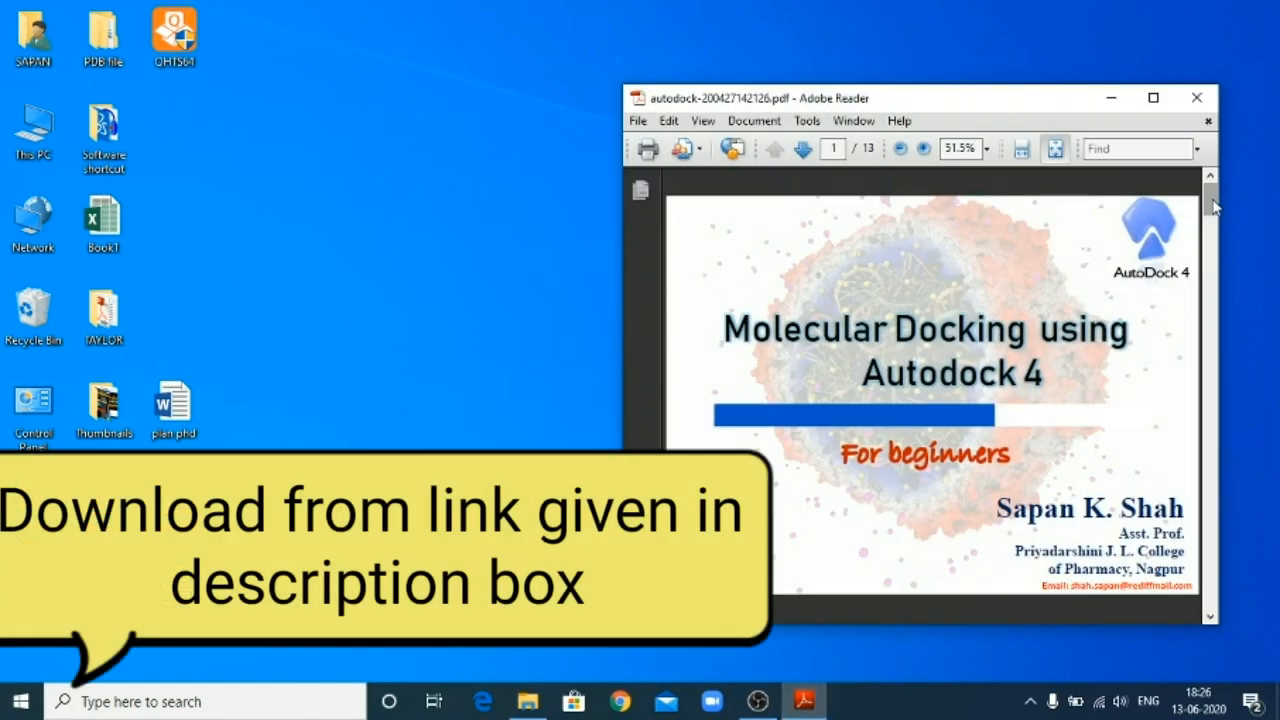
drag(1213, 205, 1212, 592)
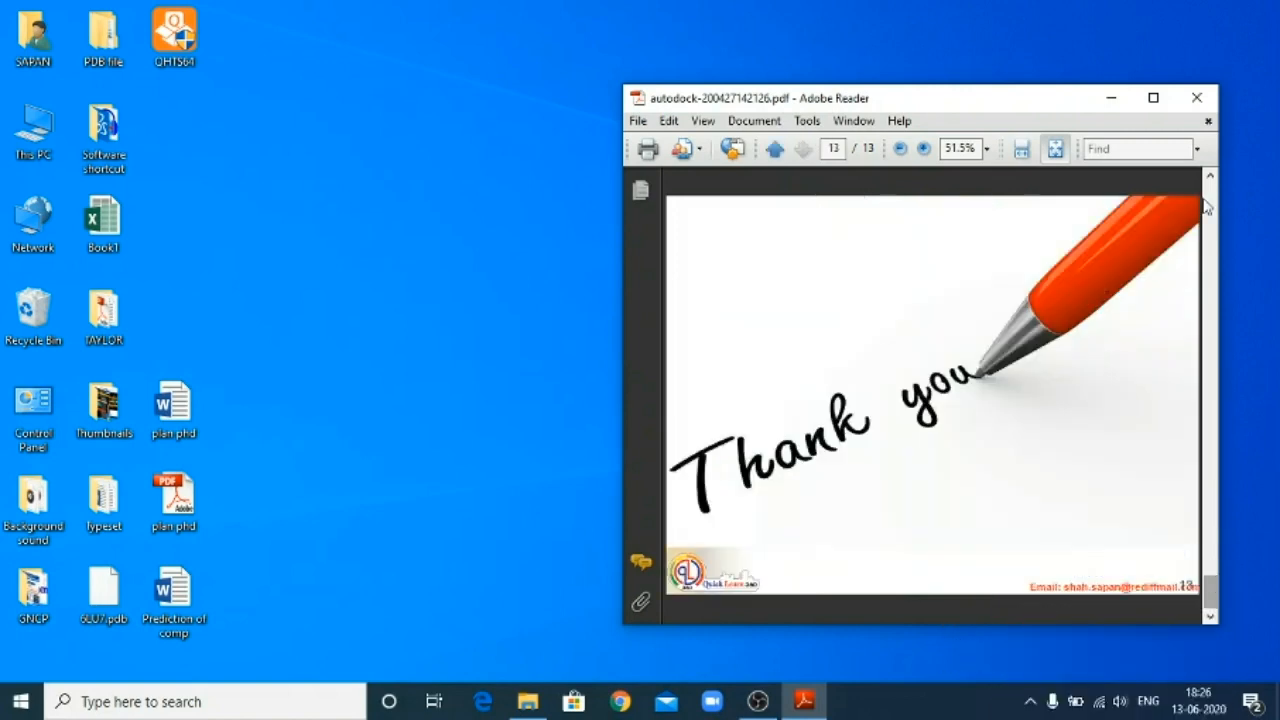
click(1111, 98)
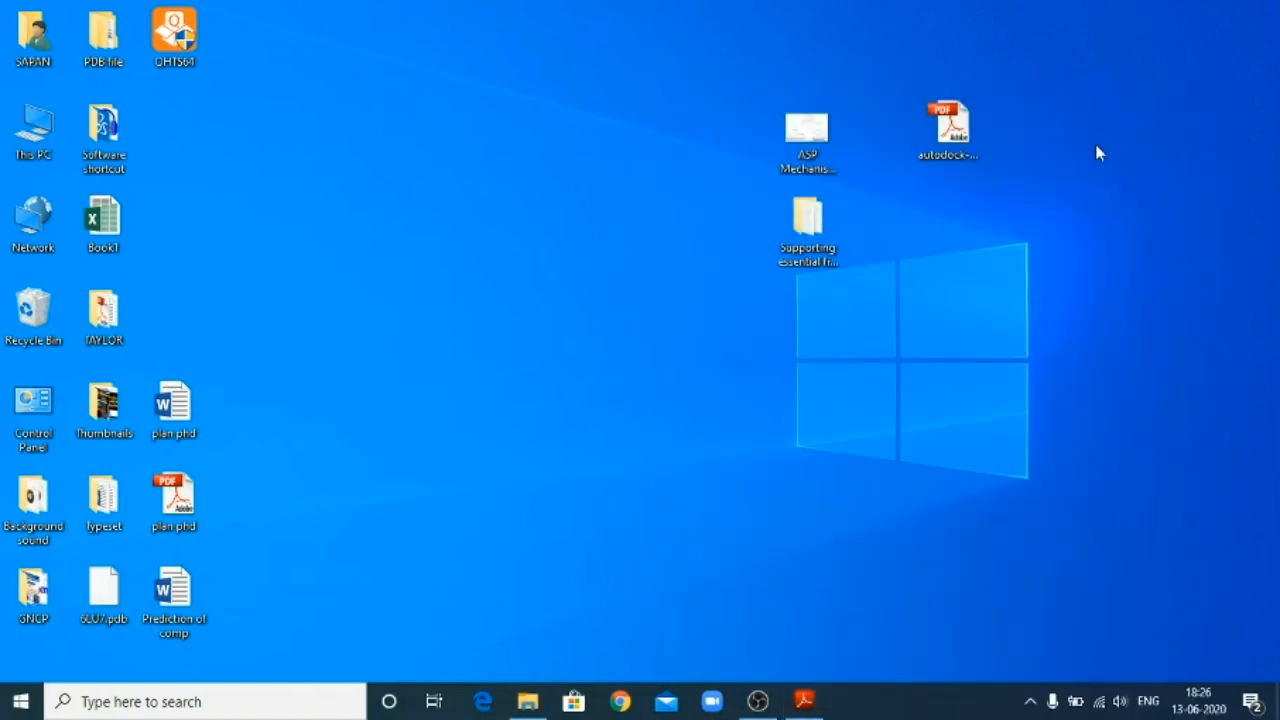
Examine the contents of the "Supporting essential file for docking" folder at full screen, then minimize it.
double_click(818, 230)
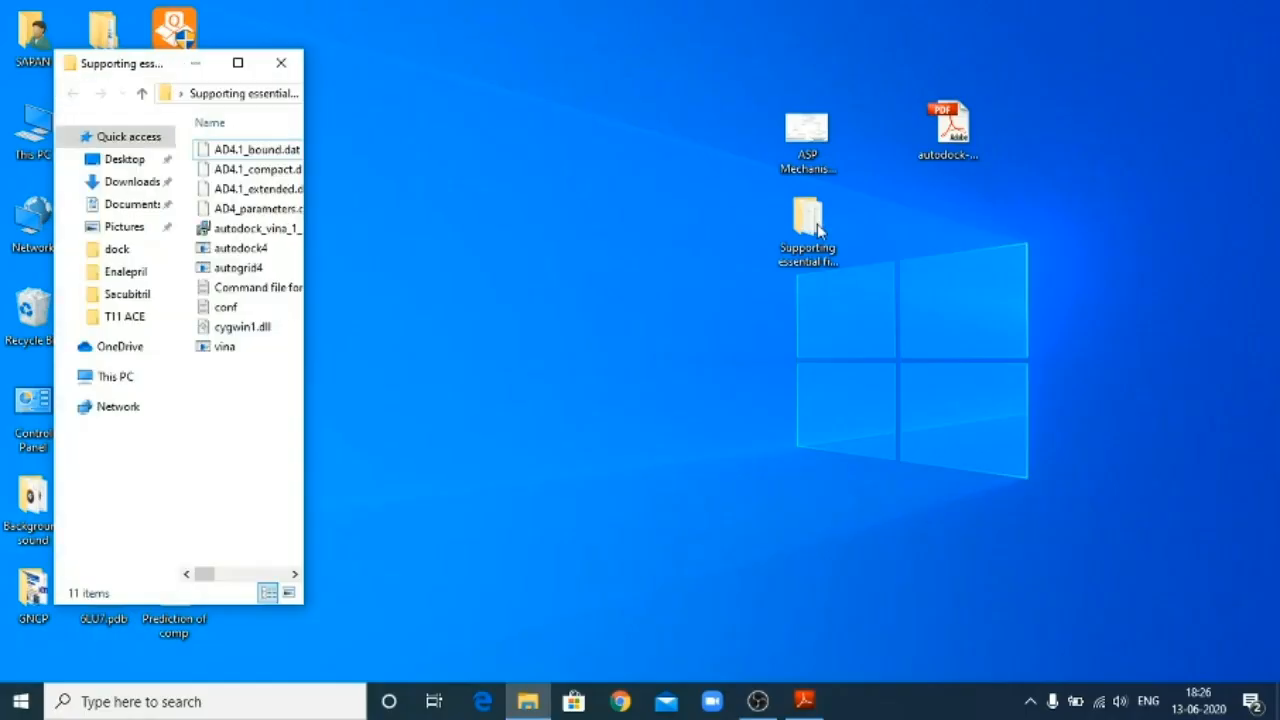
click(238, 62)
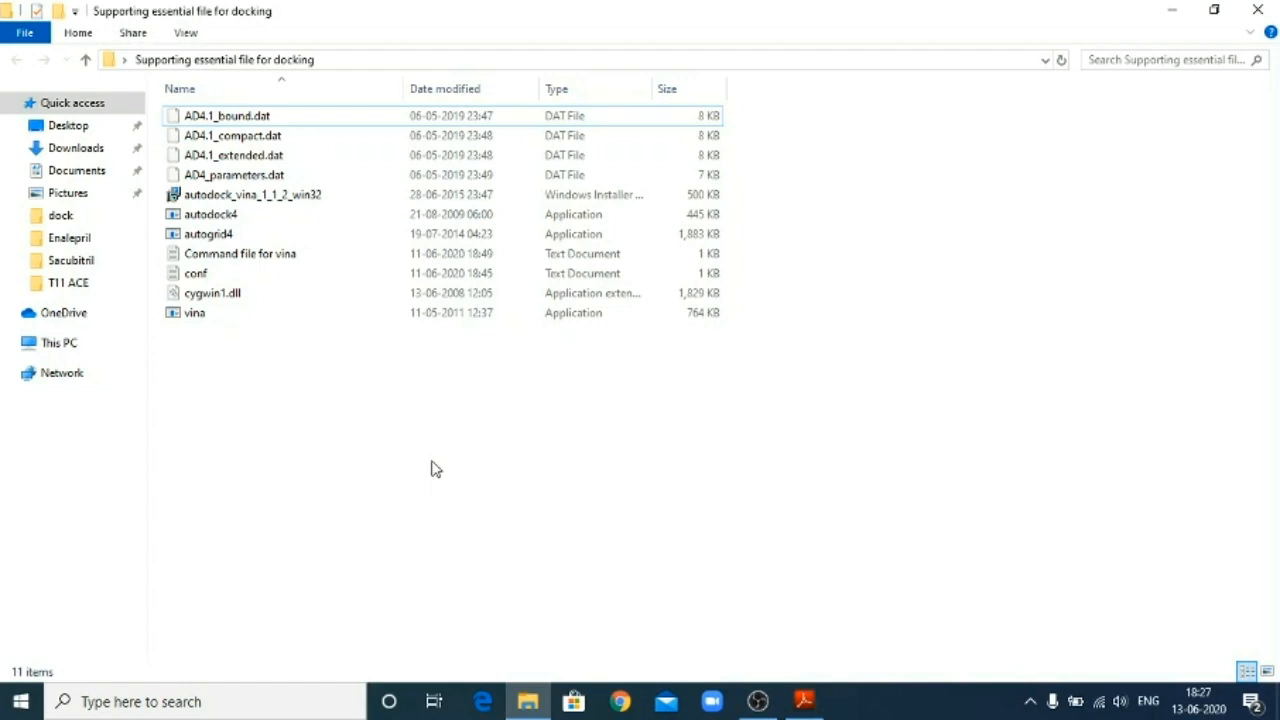
click(1169, 10)
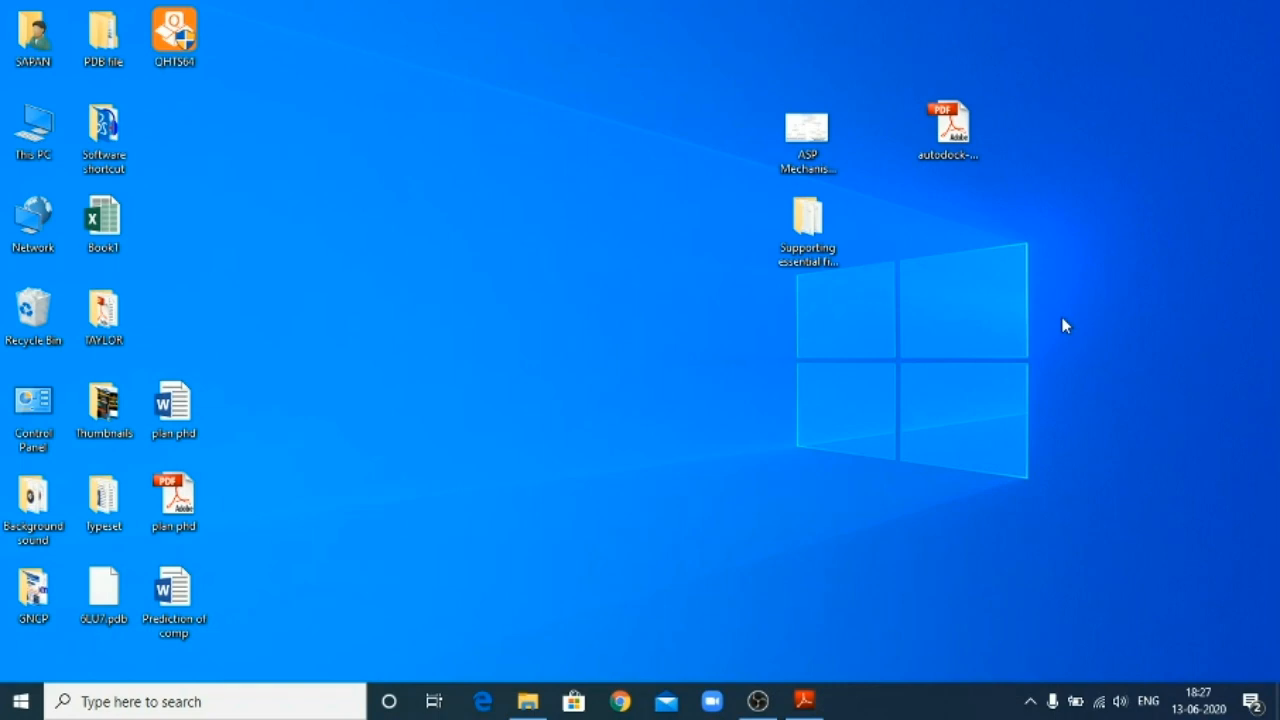
View the "ASP Mechanism of action" image from the desktop and minimize it.
double_click(808, 132)
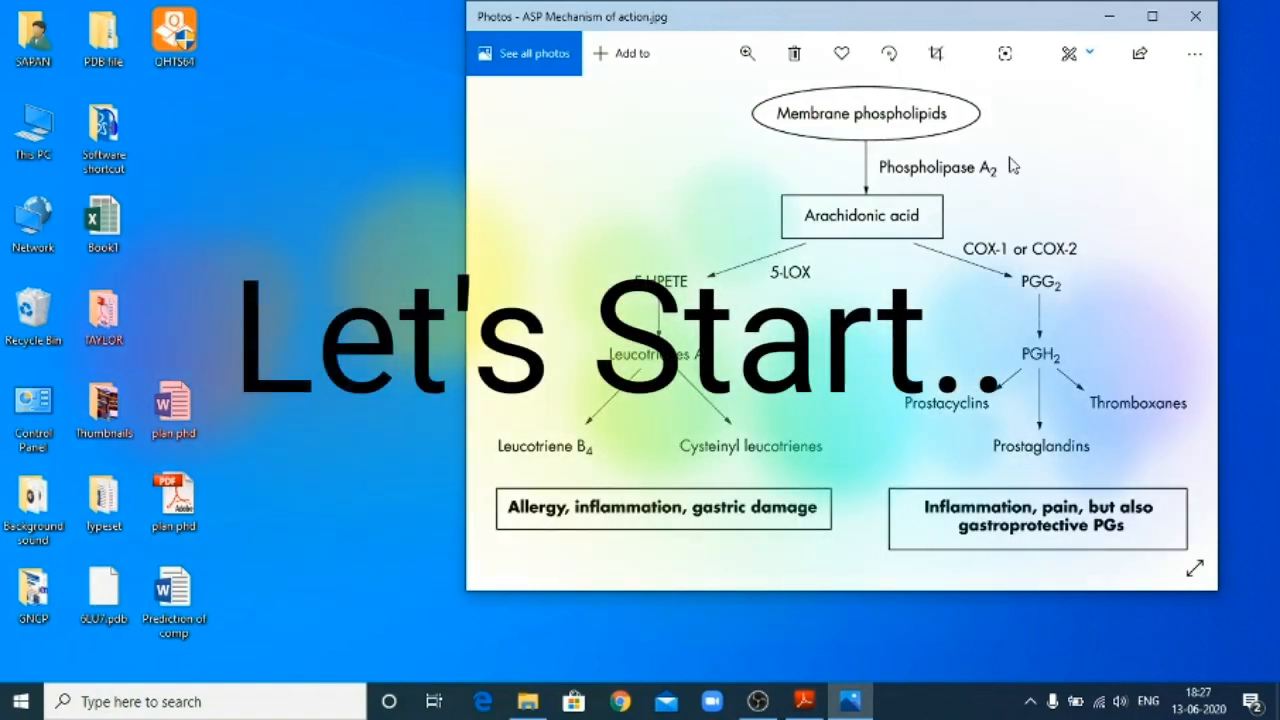
click(1110, 16)
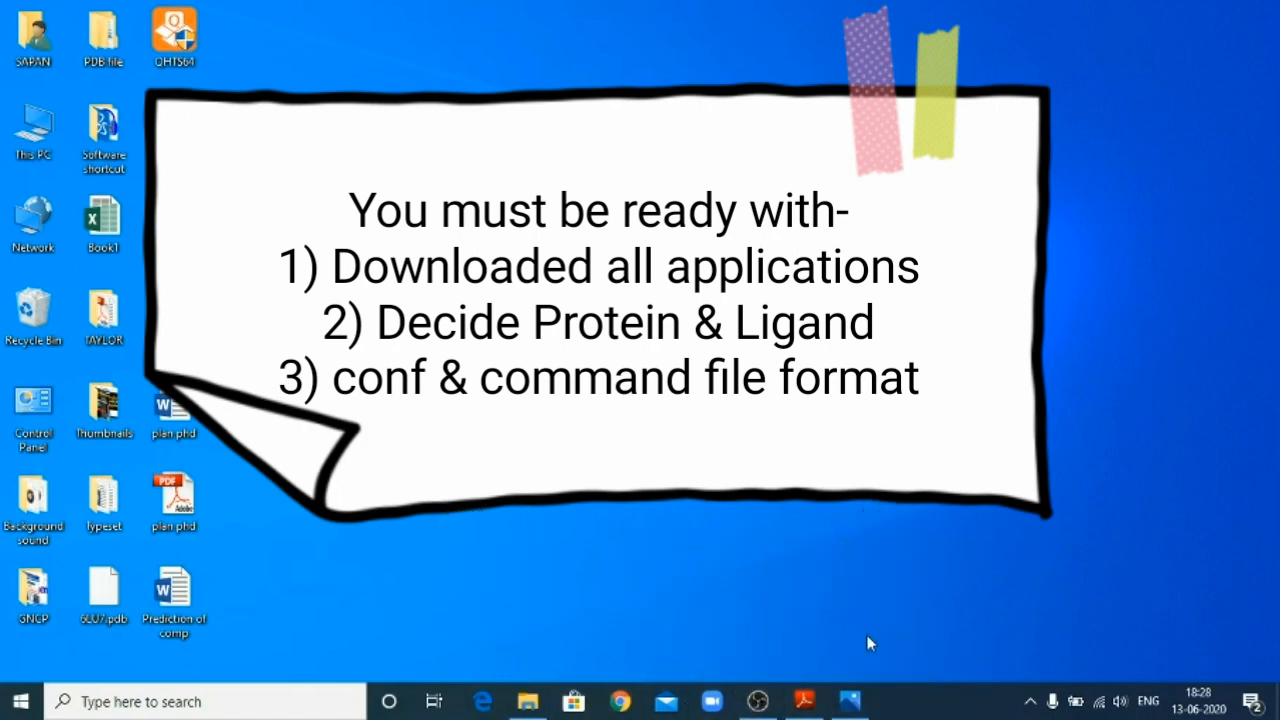
mouse_move(855, 705)
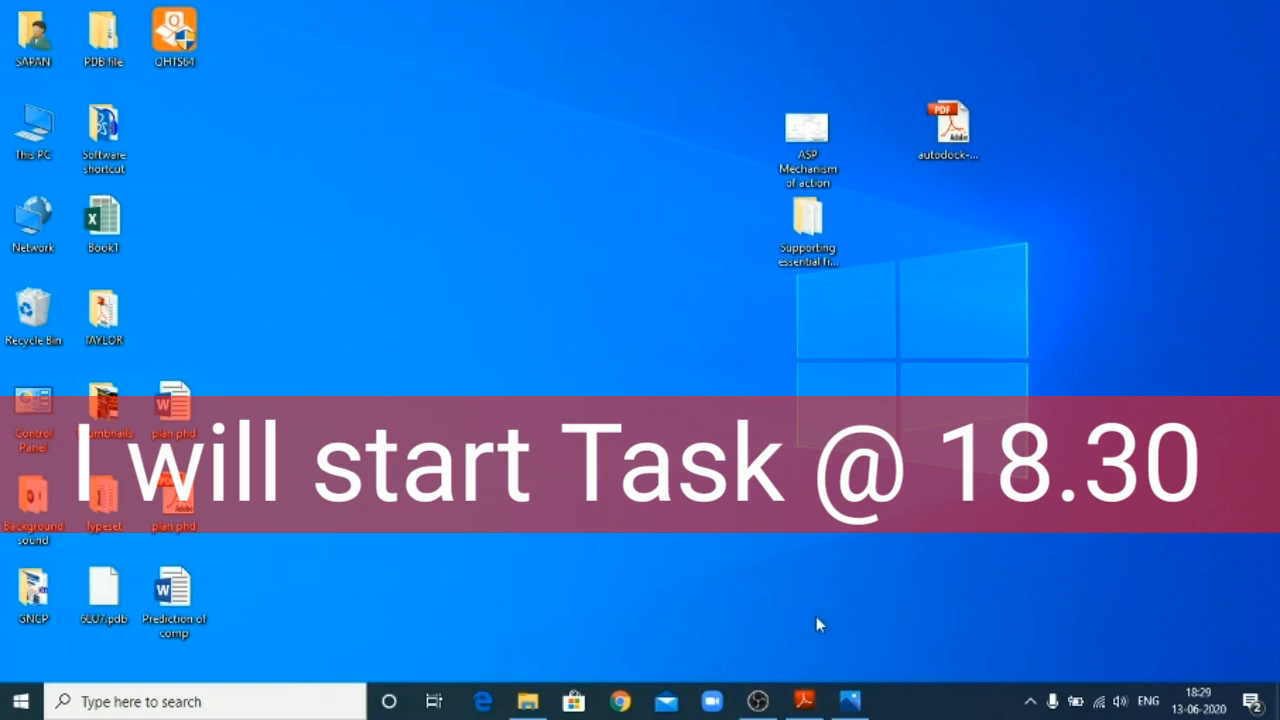
Look through the AutoDock PDF again from its first page to the receptor preparation slide, then minimize it.
click(804, 705)
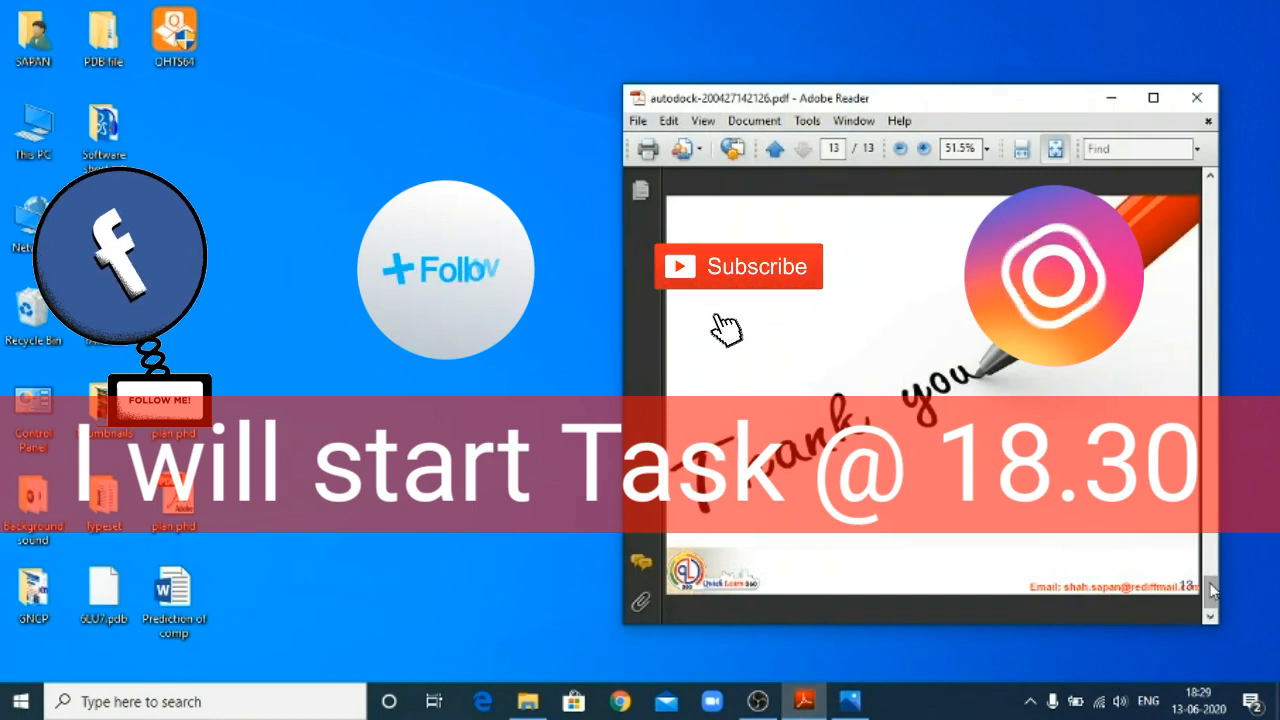
drag(1213, 591, 1218, 190)
click(1113, 98)
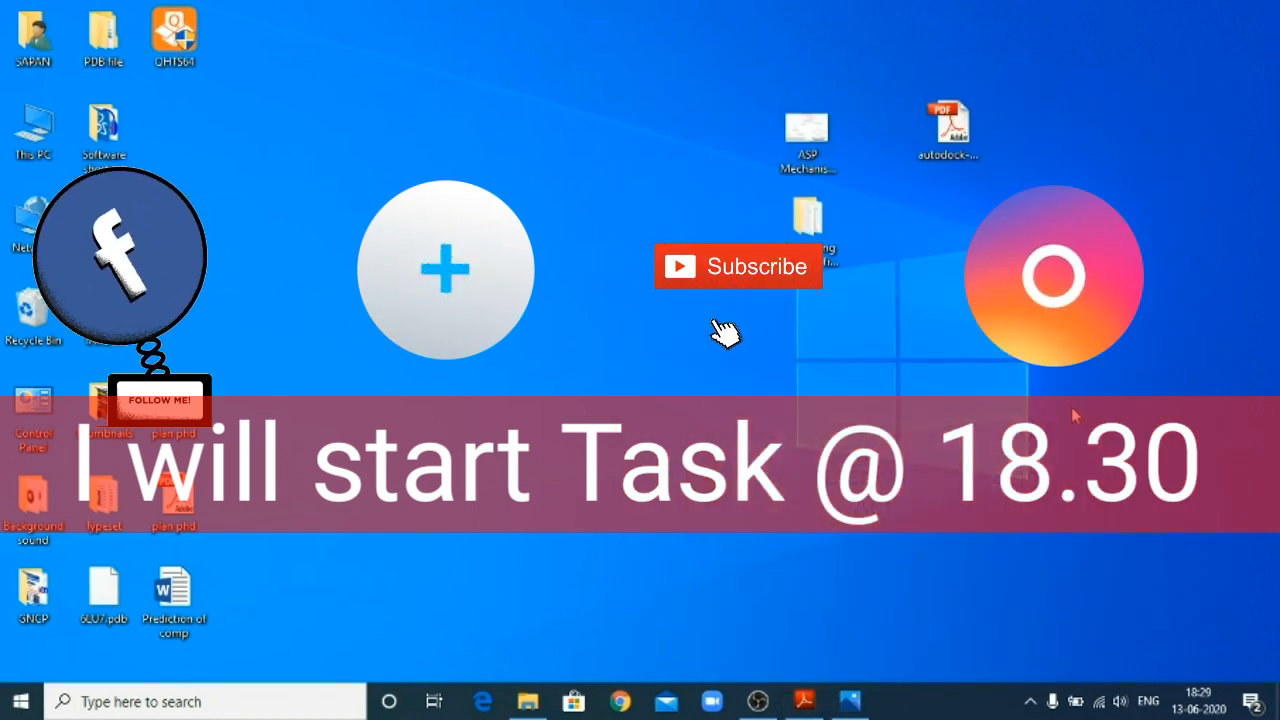
click(800, 701)
scroll(1088, 303, down, 3)
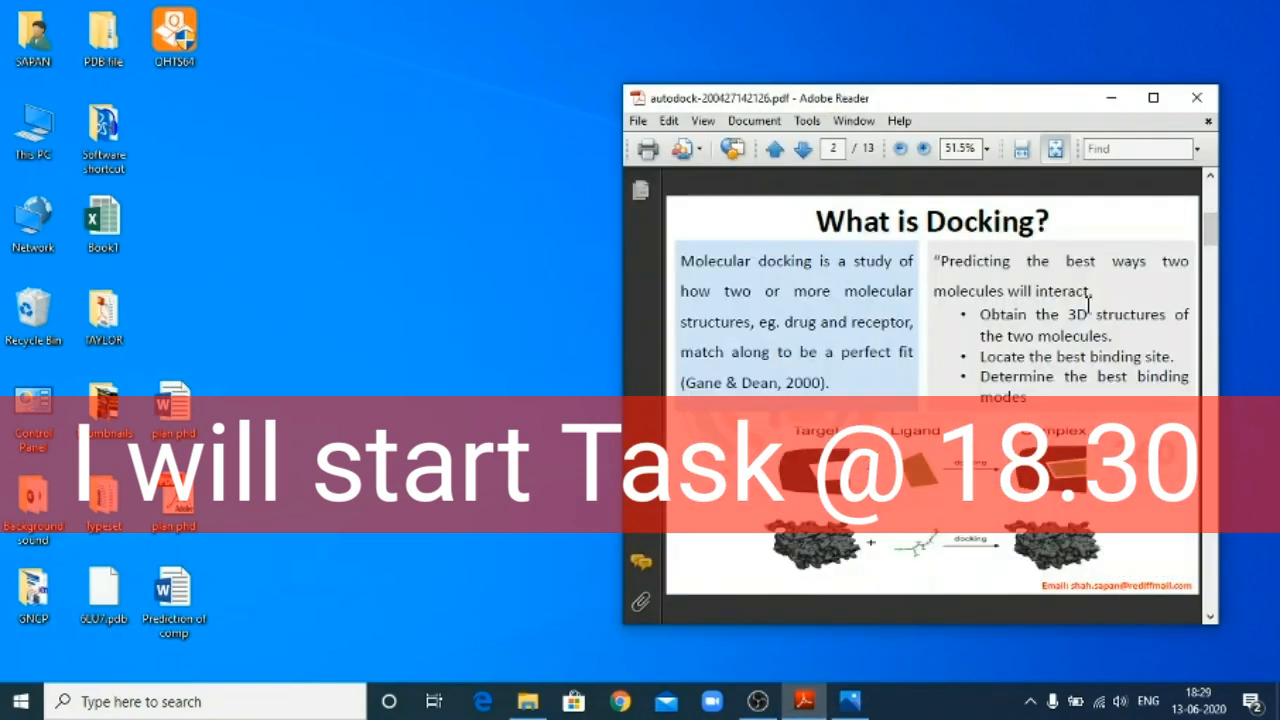
scroll(1088, 303, down, 4)
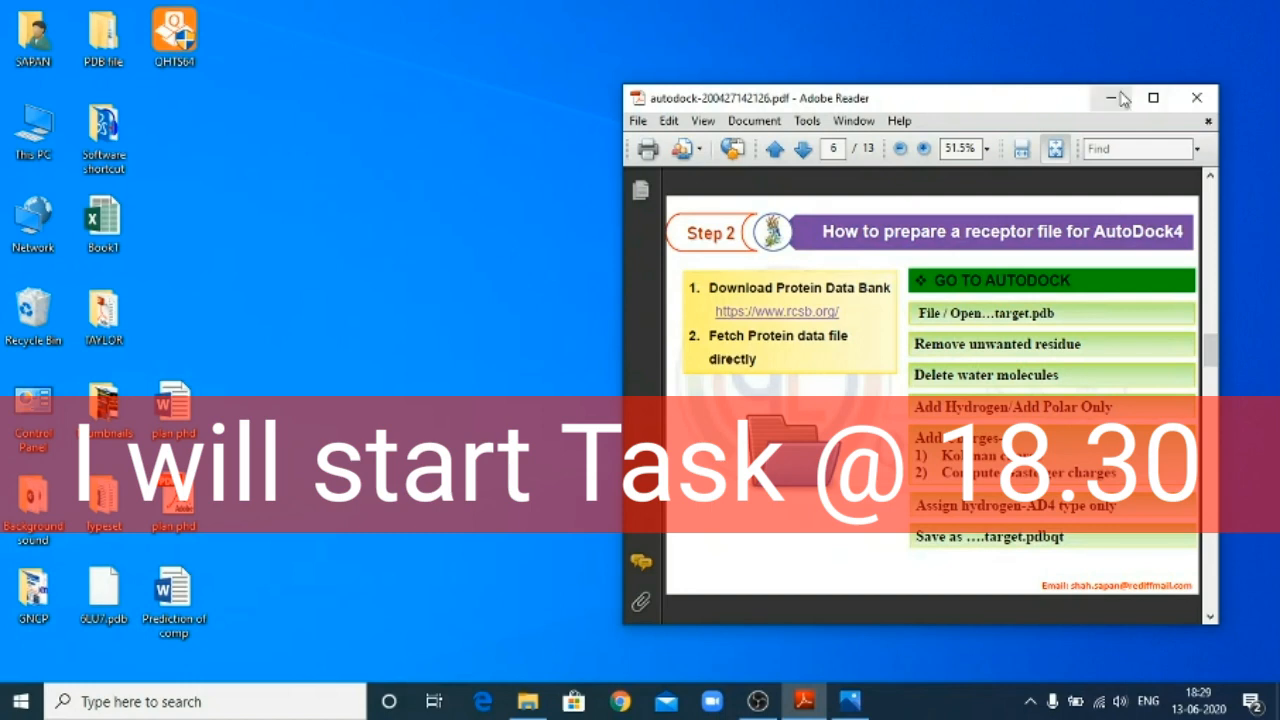
click(1111, 98)
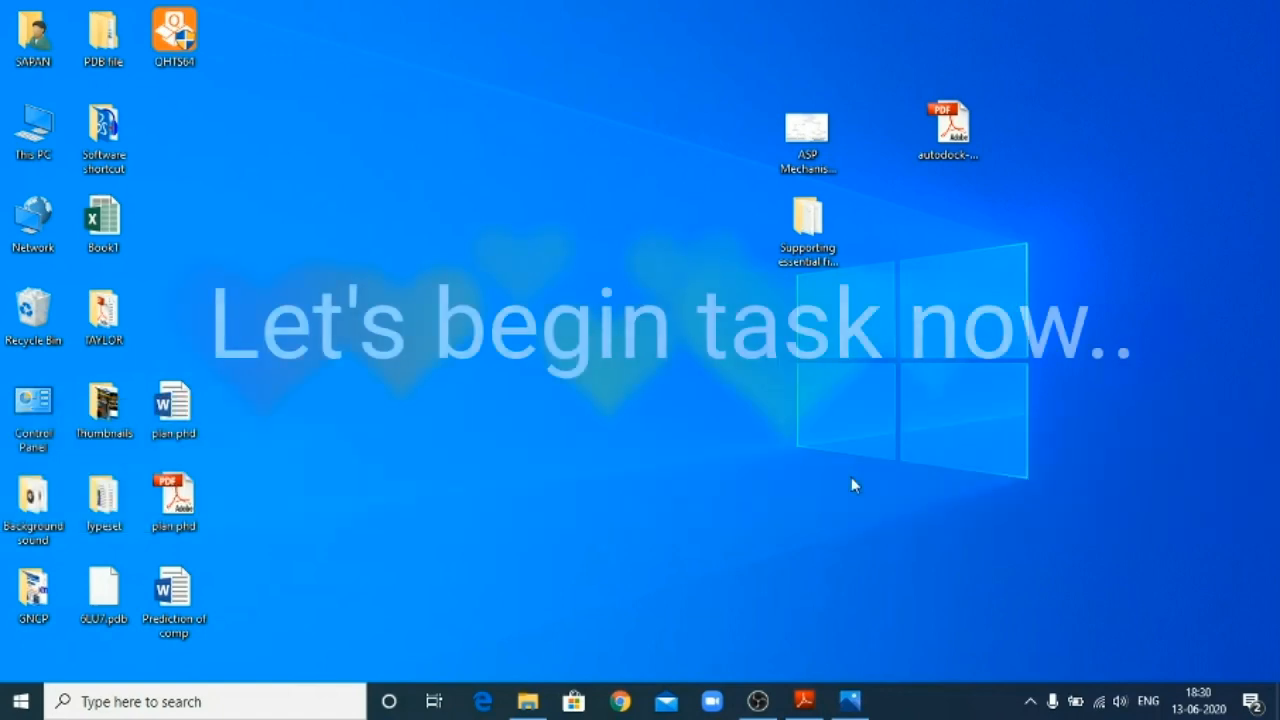
Find and launch AutoDockTools-1.5.6, and minimize its console window while it loads.
click(172, 700)
text(a)
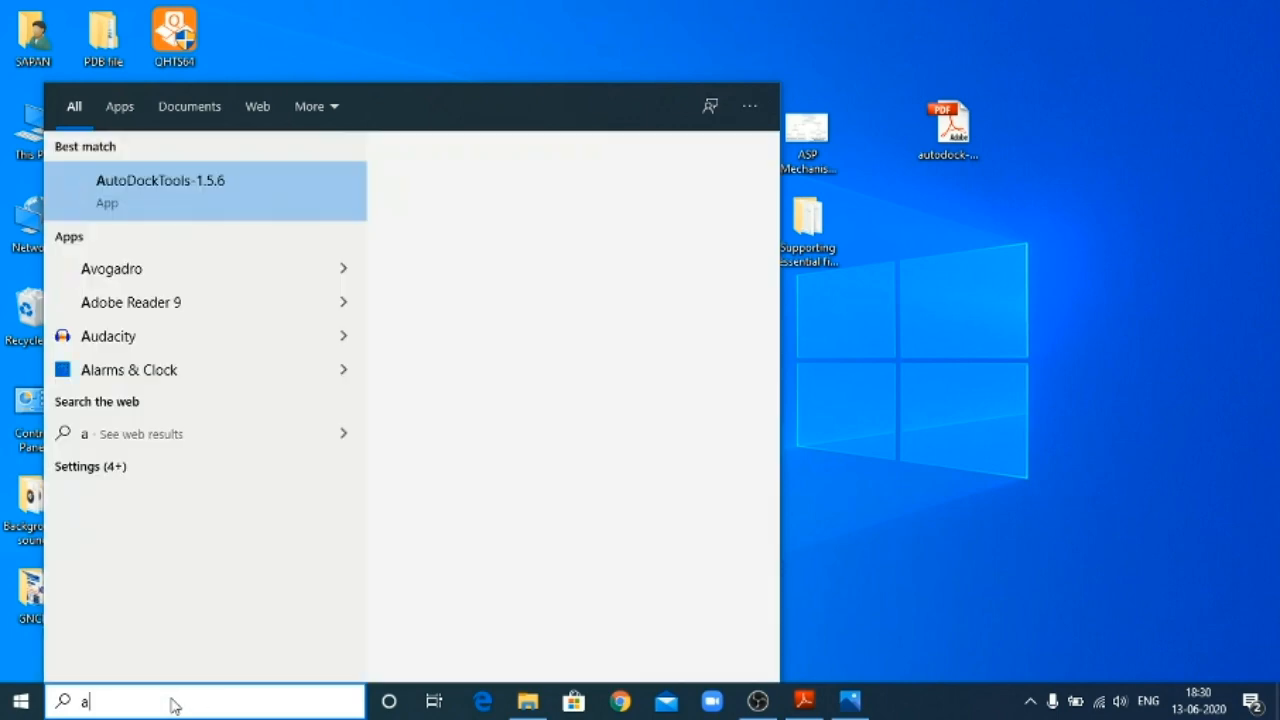
text(utodo)
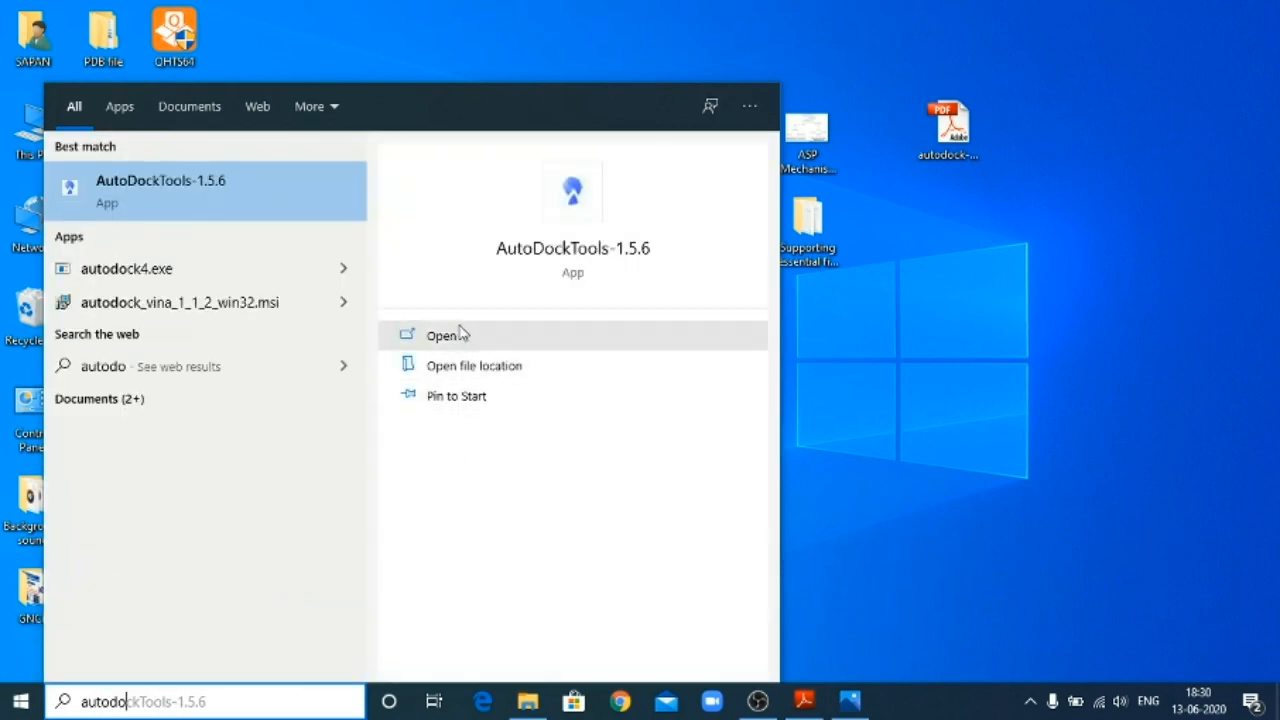
click(460, 334)
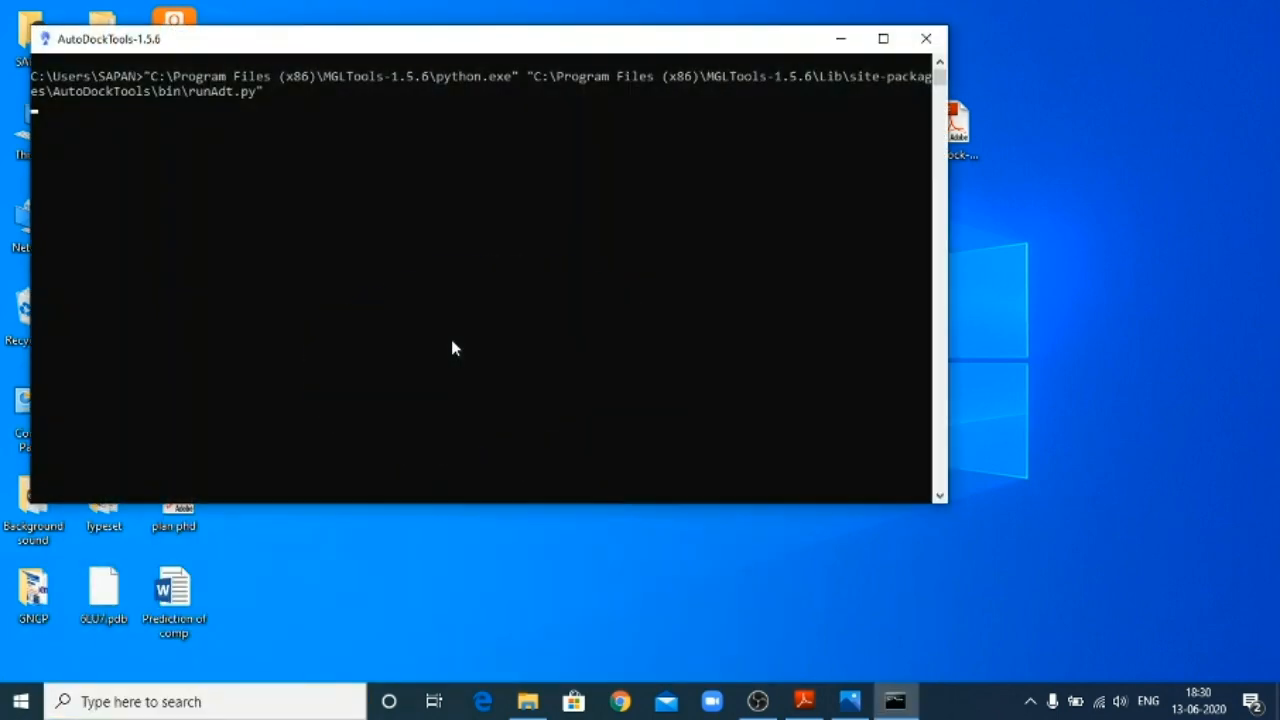
click(839, 40)
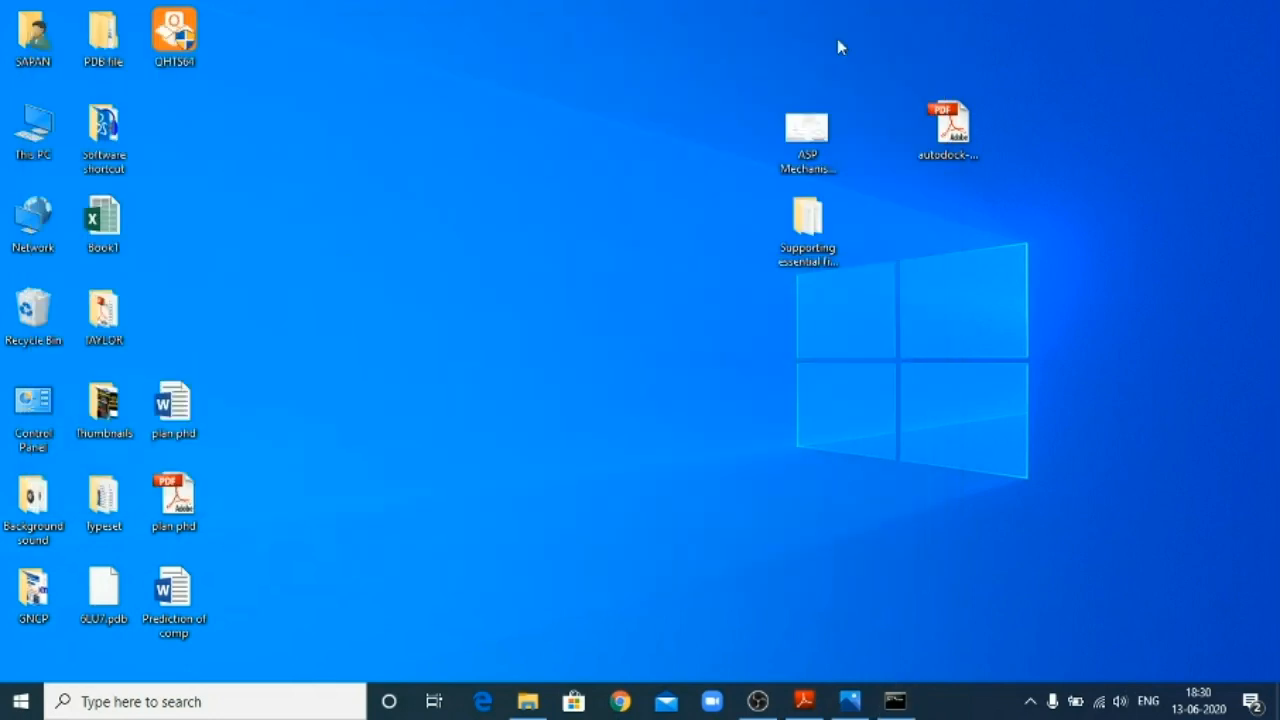
Switch to Chrome, search Google for "drug bank" and open the DrugBank website.
click(622, 703)
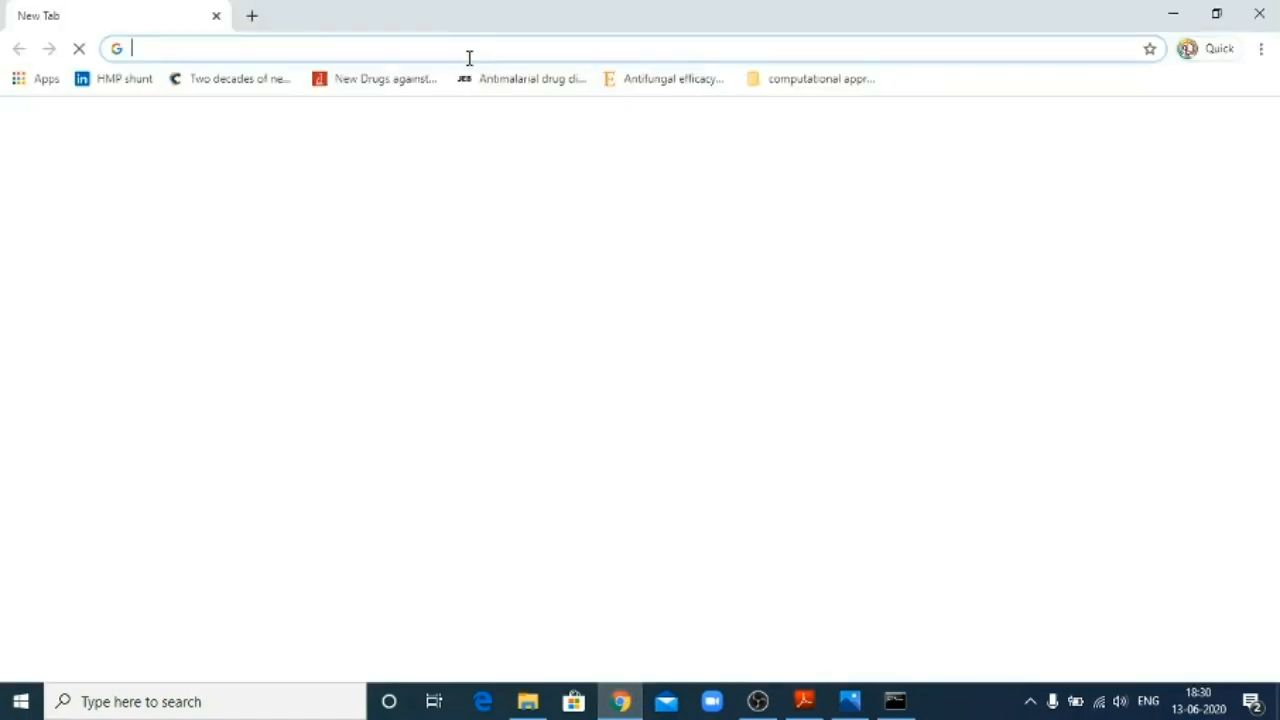
click(469, 58)
text(drug bank)
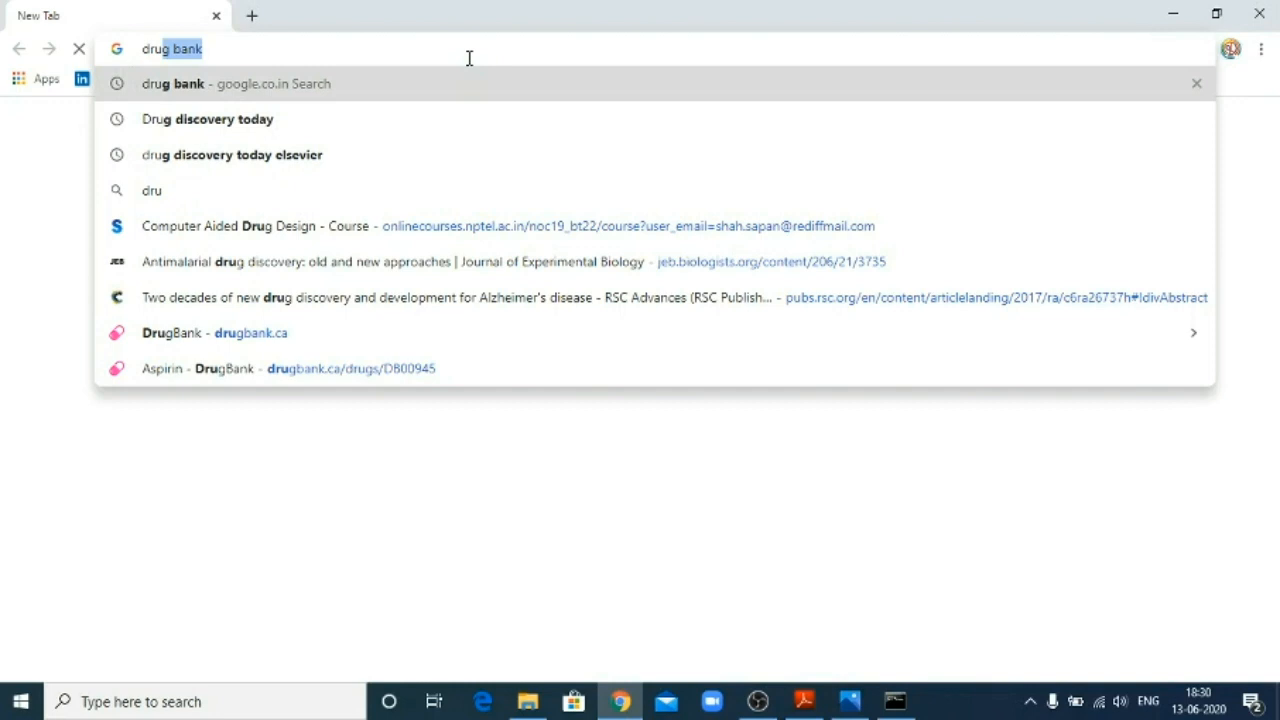
key(Return)
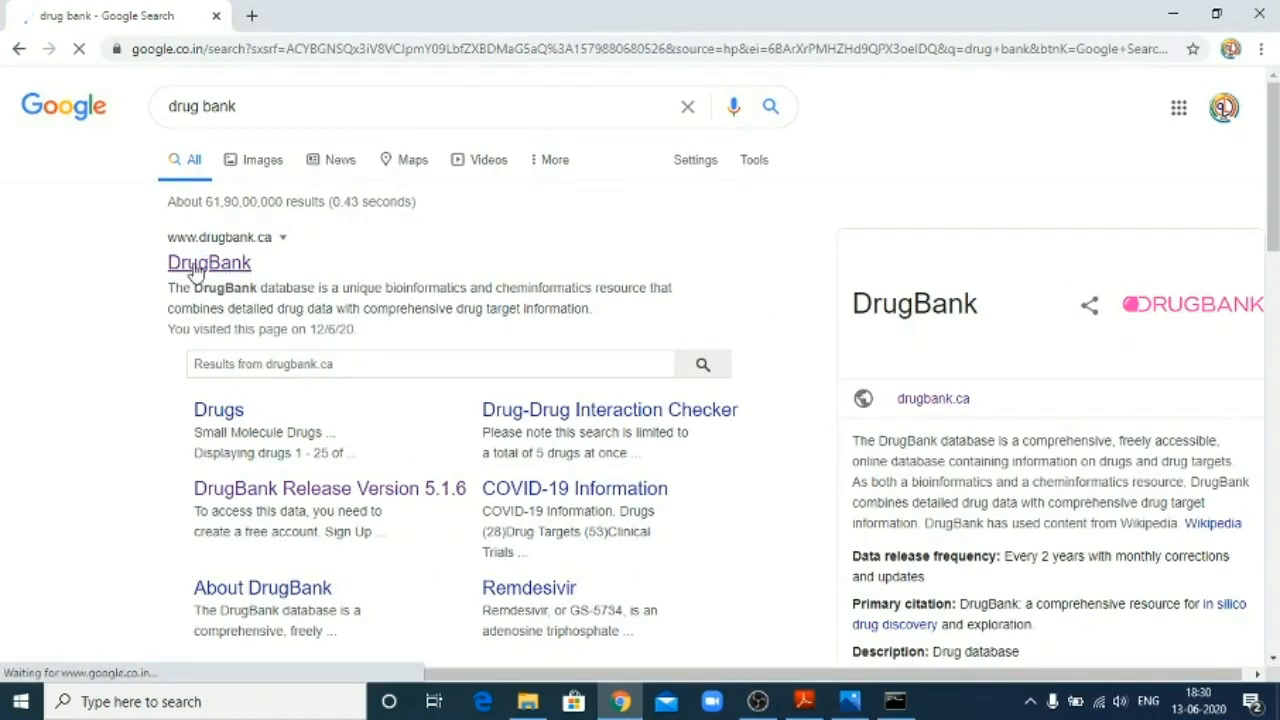
click(197, 266)
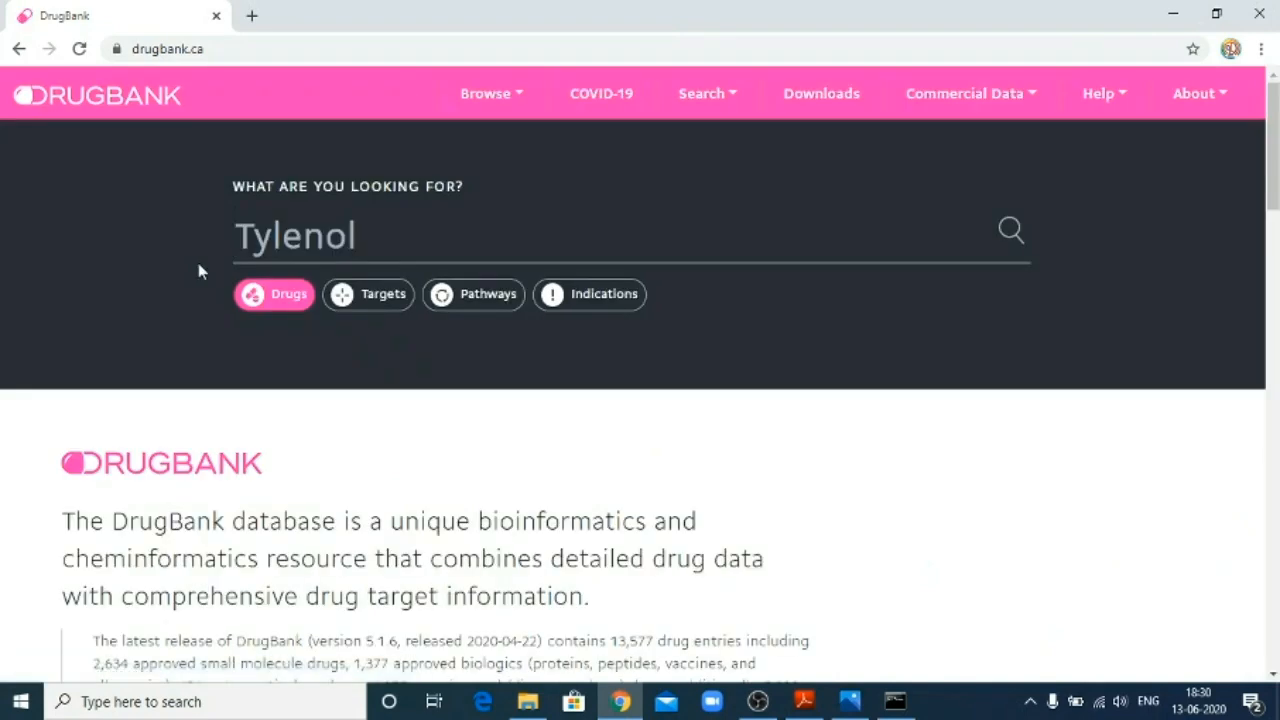
Search DrugBank's drugs for "aspirin" and open its entry.
text(aspirin)
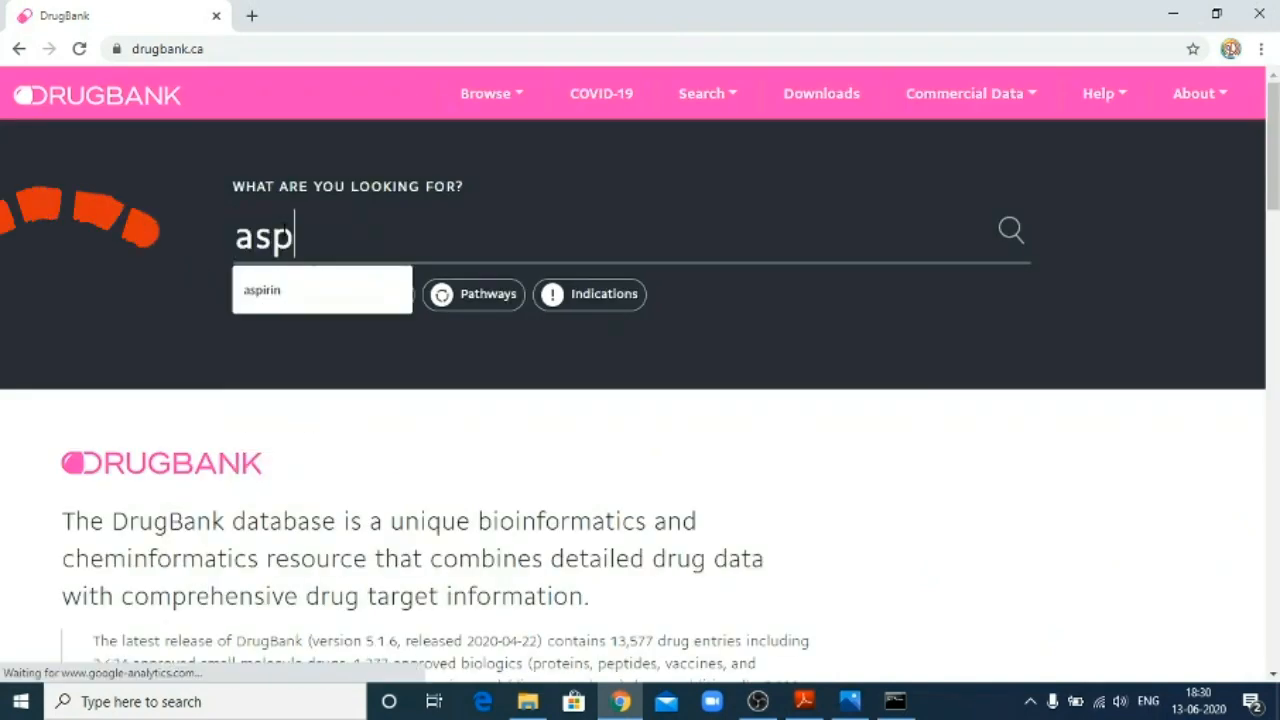
click(275, 294)
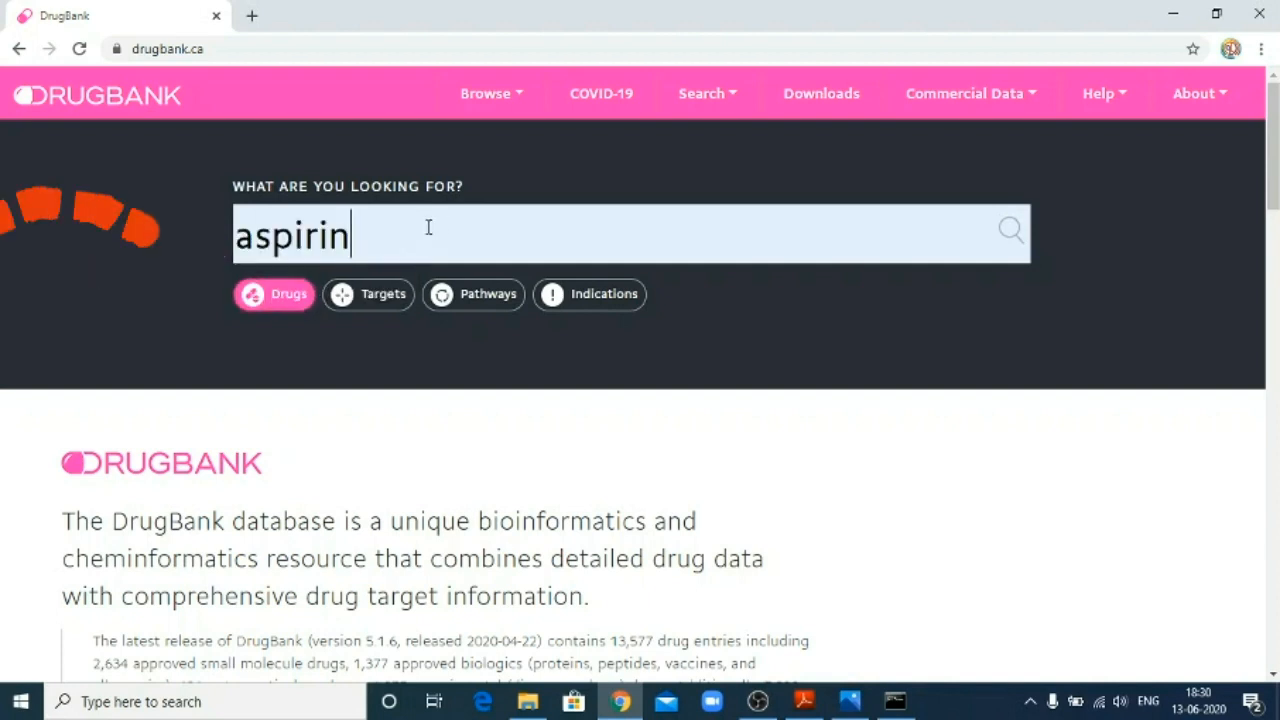
key(Return)
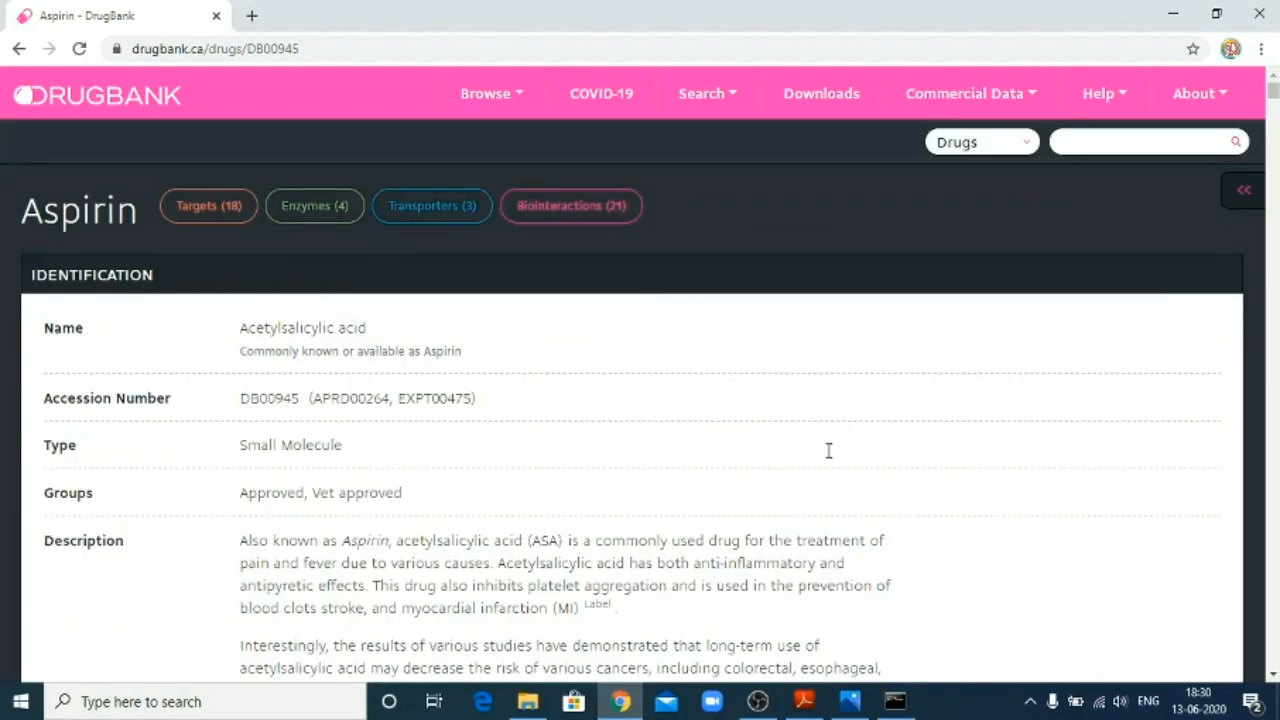
Find "down" on the Aspirin page to reach the structure's download options and open the structure in PDB format.
key(ctrl+f)
text(d)
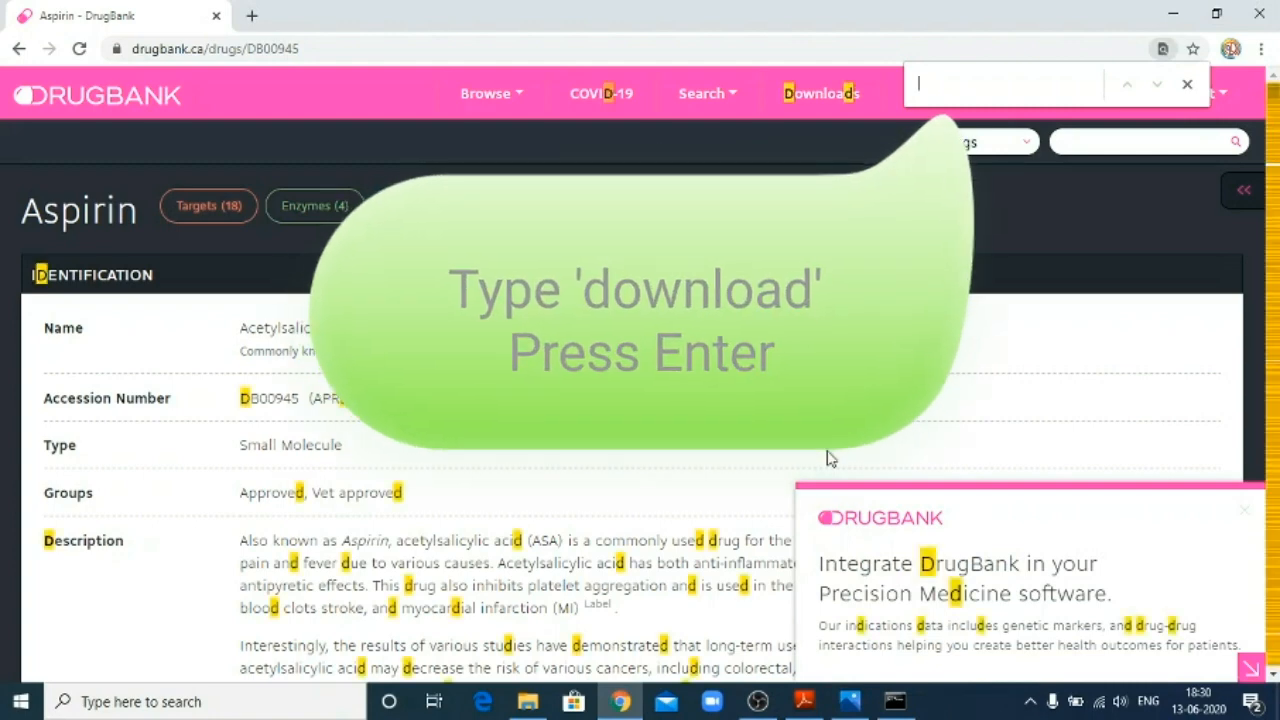
text(own)
key(Return)
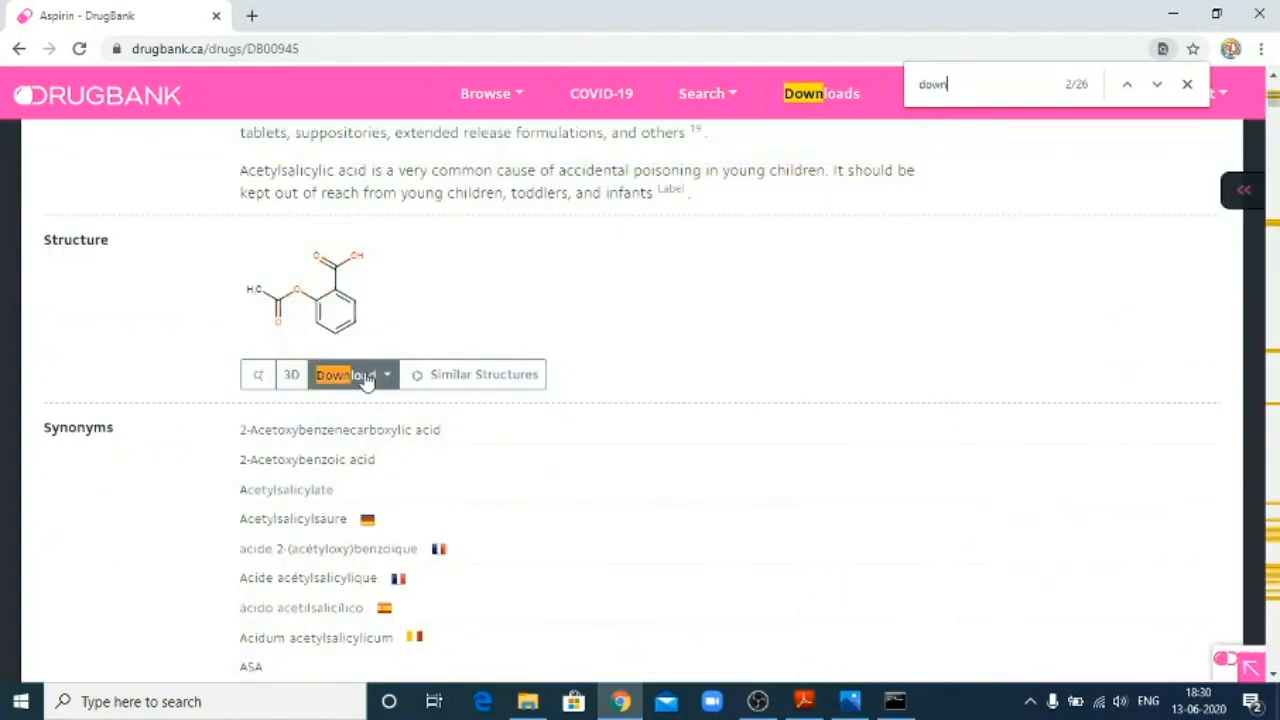
click(360, 376)
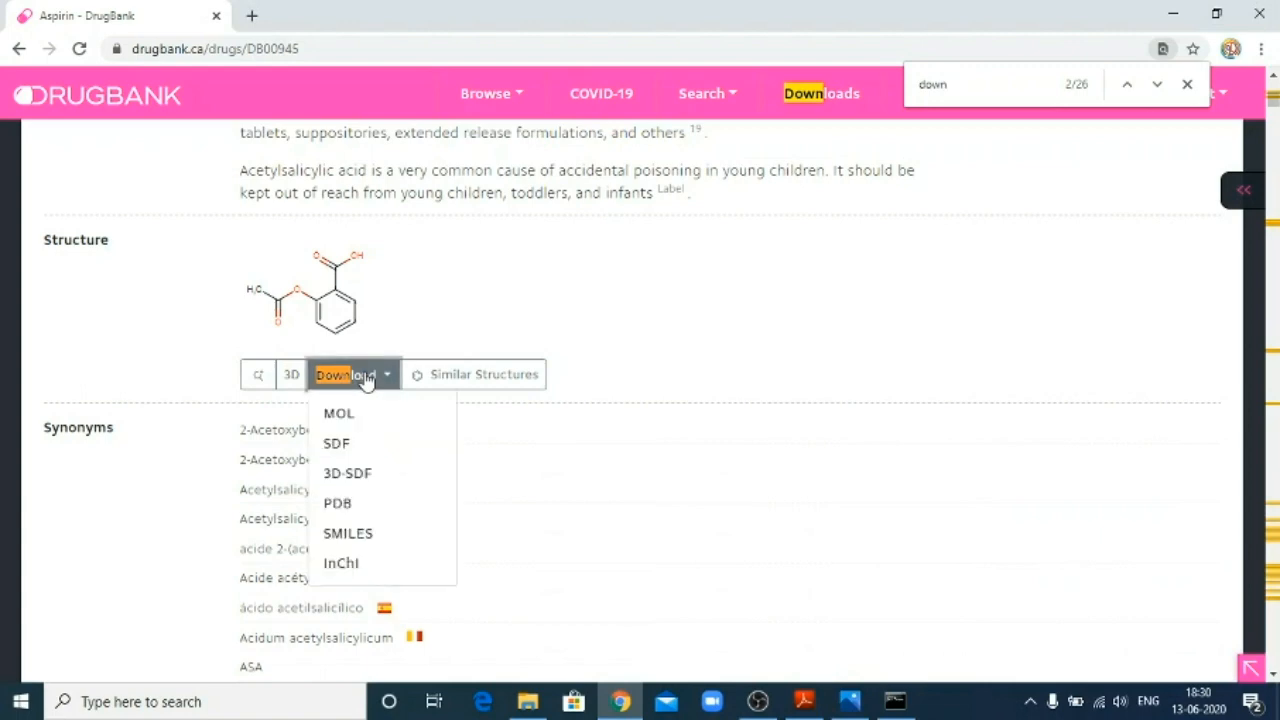
click(344, 504)
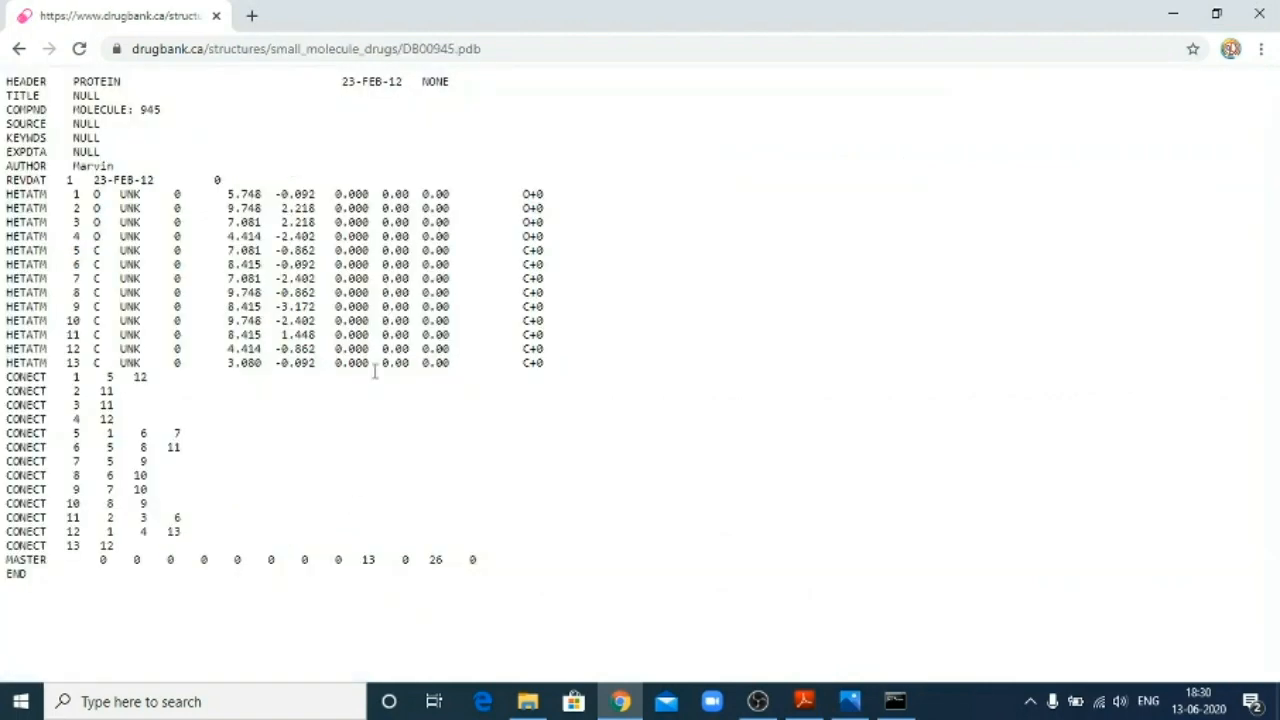
Start saving the displayed PDB structure as a file and choose the dock folder on Local Disk (C:) as its location.
right_click(338, 309)
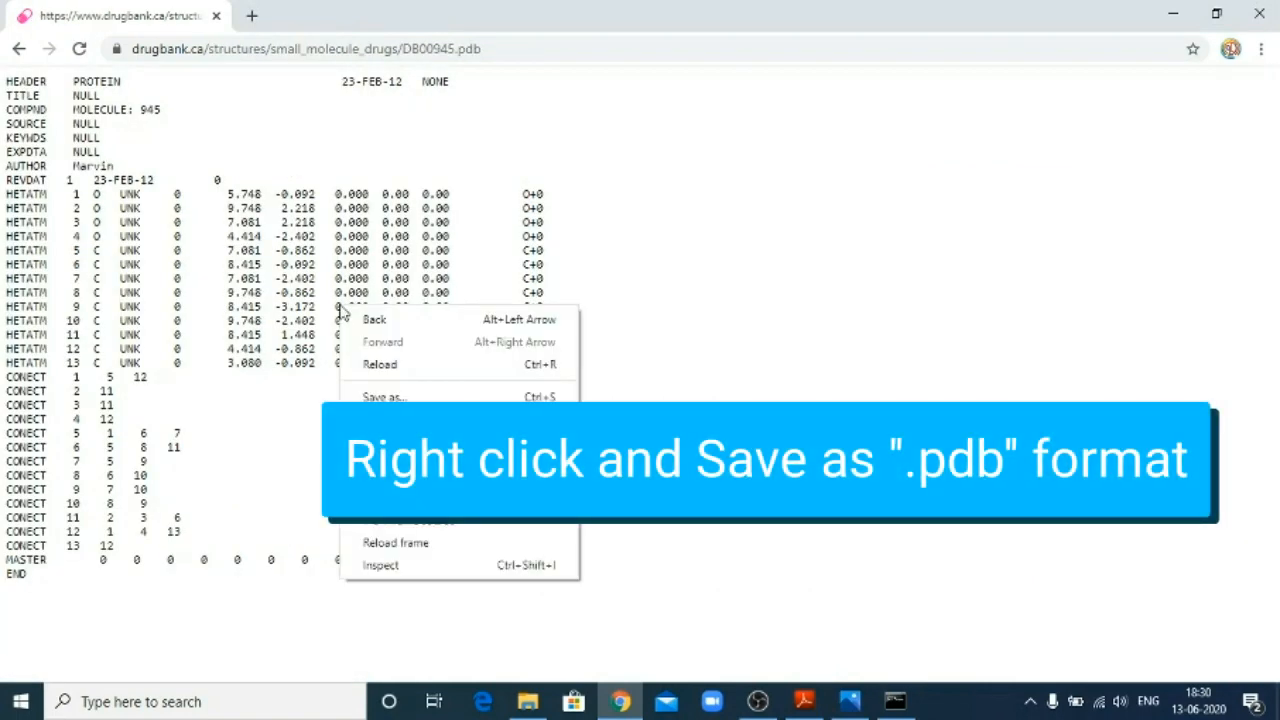
click(429, 398)
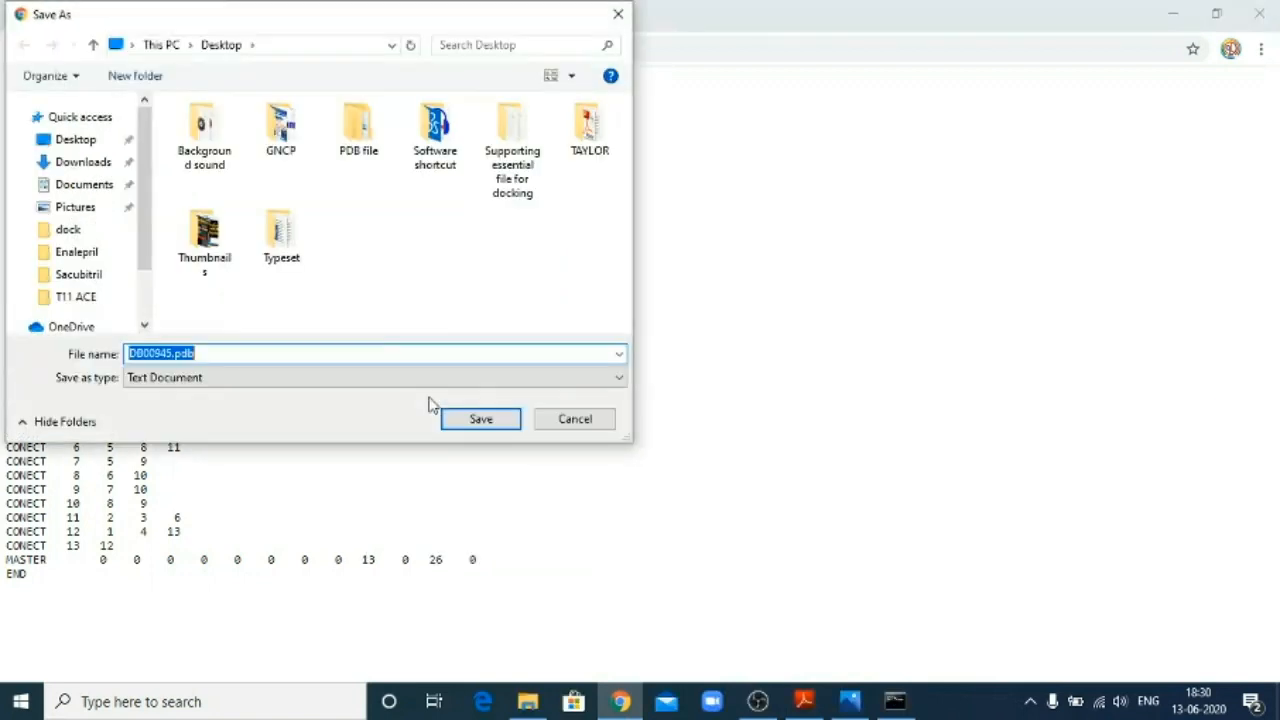
scroll(143, 270, down, 2)
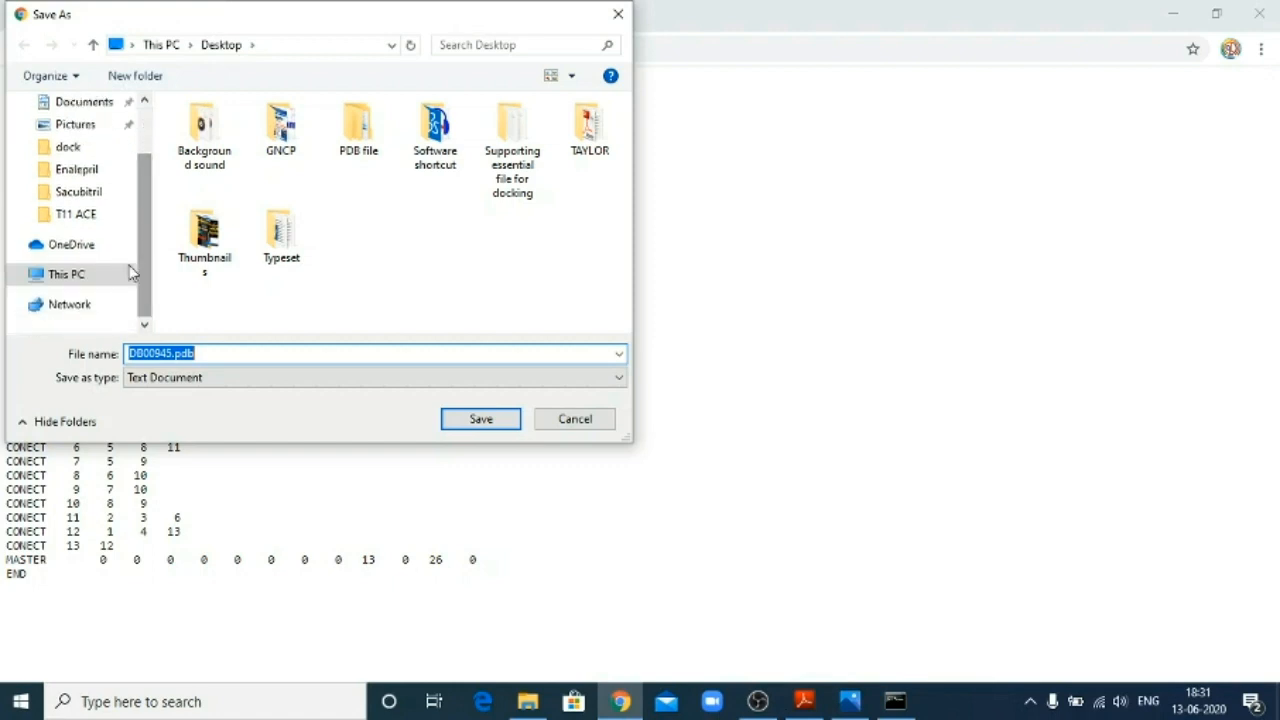
click(72, 274)
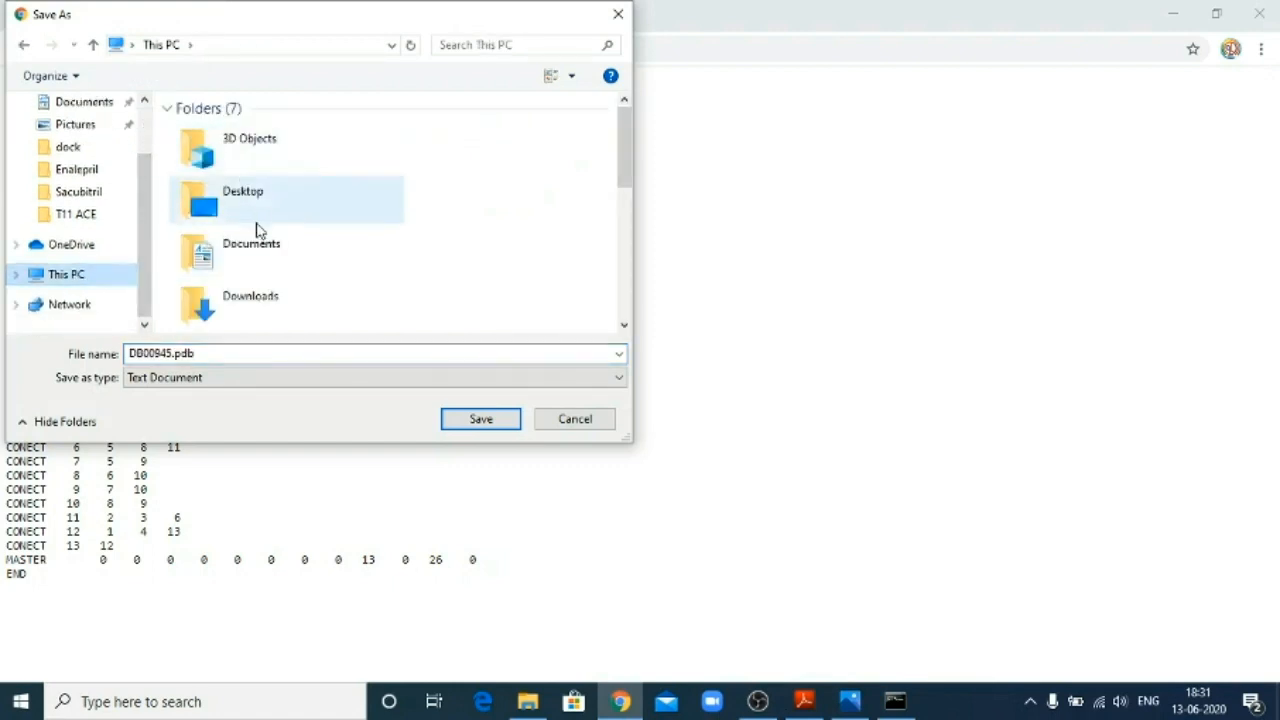
drag(625, 145, 617, 253)
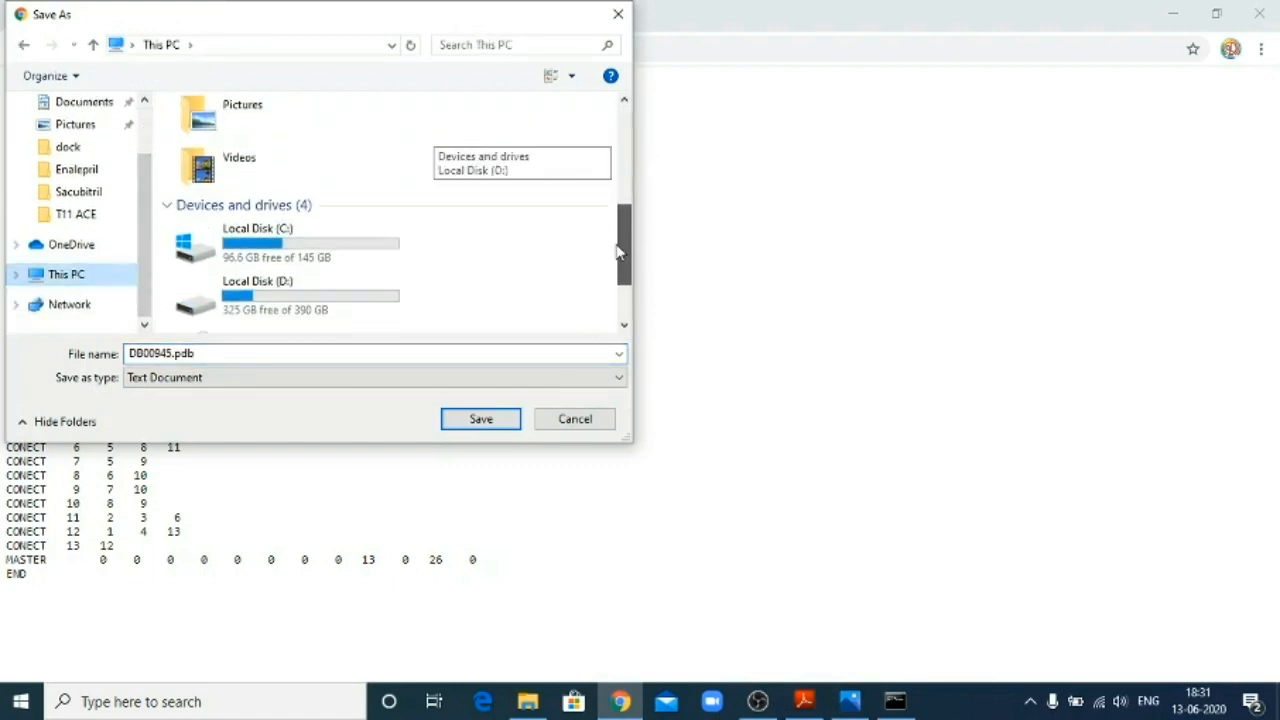
double_click(277, 231)
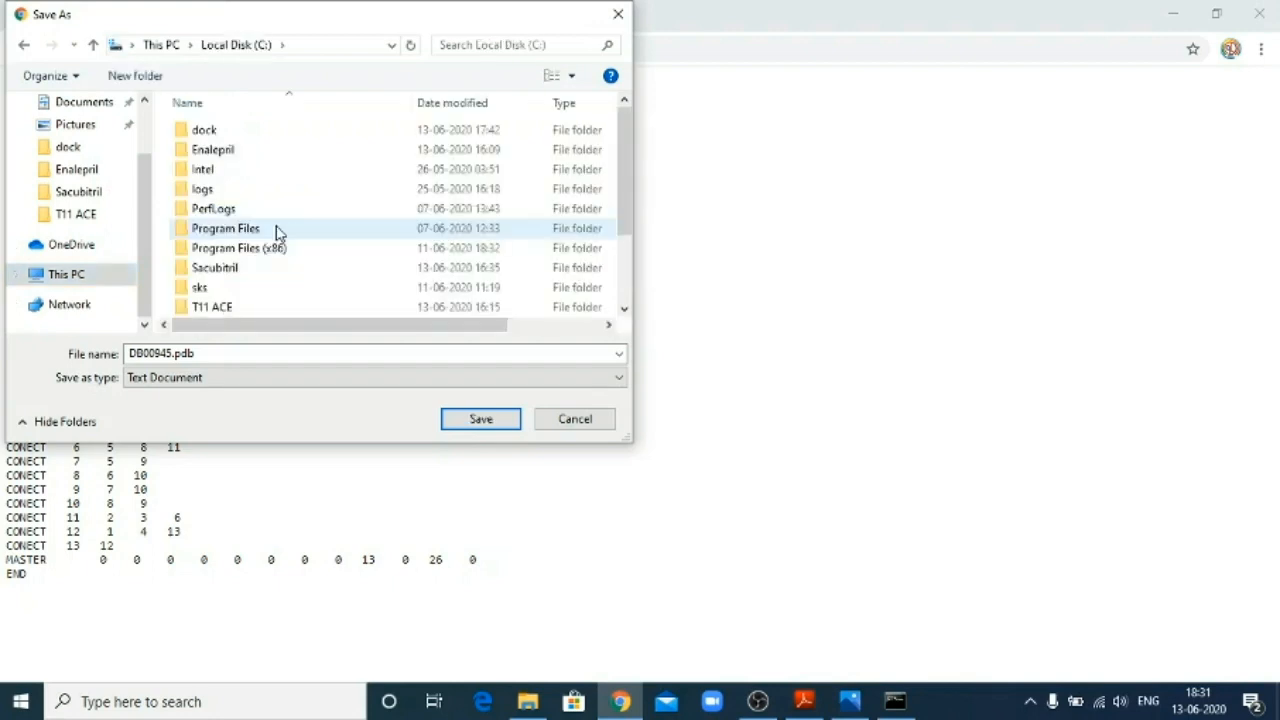
double_click(220, 131)
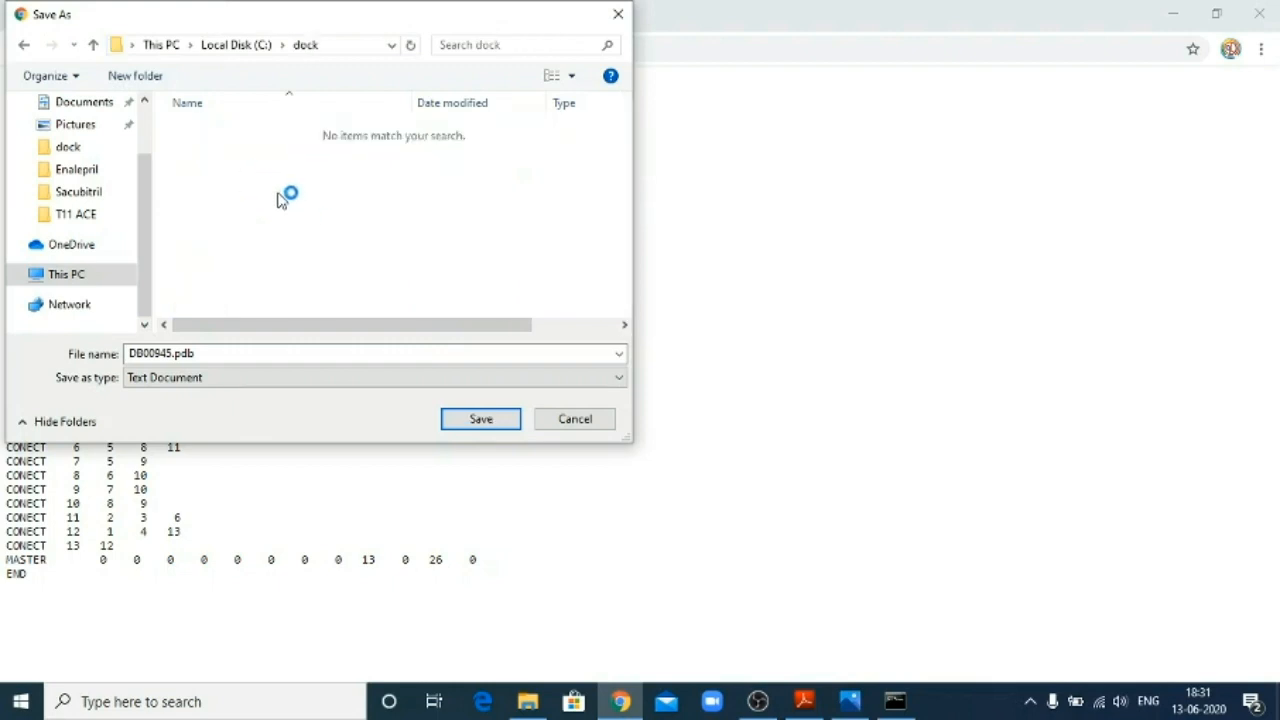
Name the file aspirin.pdb and save it, replacing the existing copy in the dock folder.
click(173, 353)
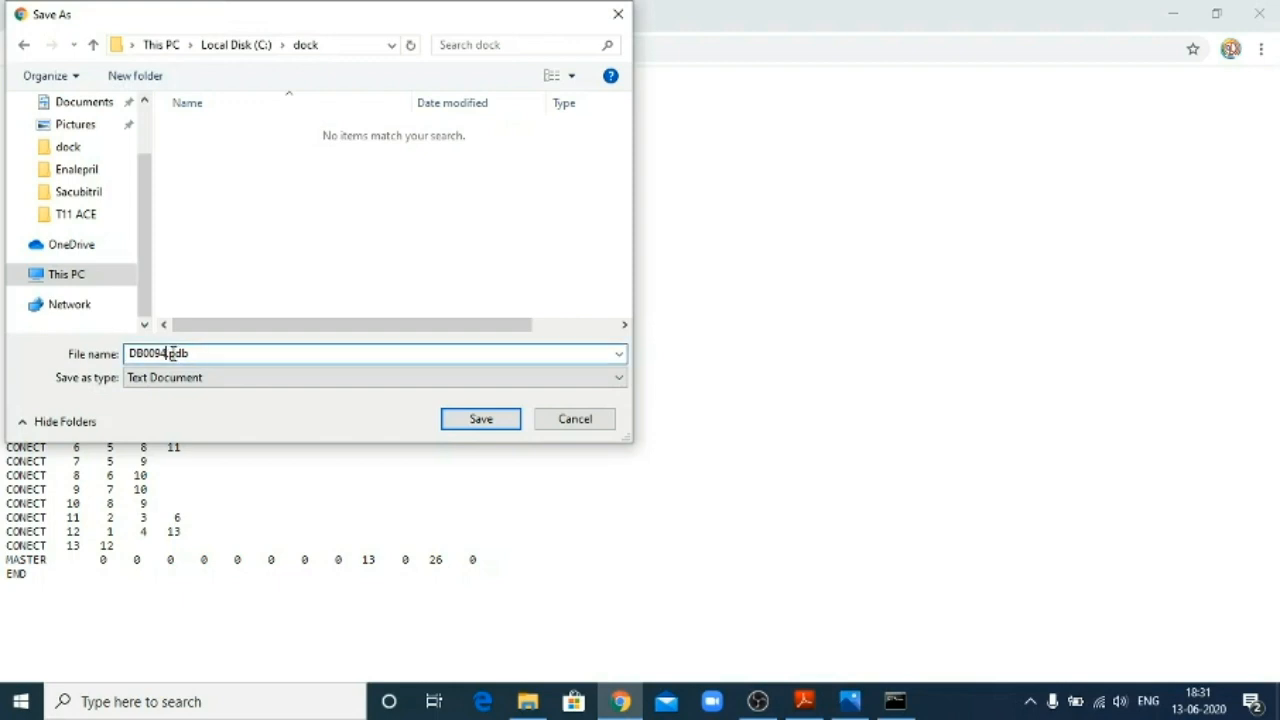
key(BackSpace)
key(BackSpace)
key(BackSpace)
key(BackSpace)
key(BackSpace)
key(BackSpace)
key(BackSpace)
text(aspirin)
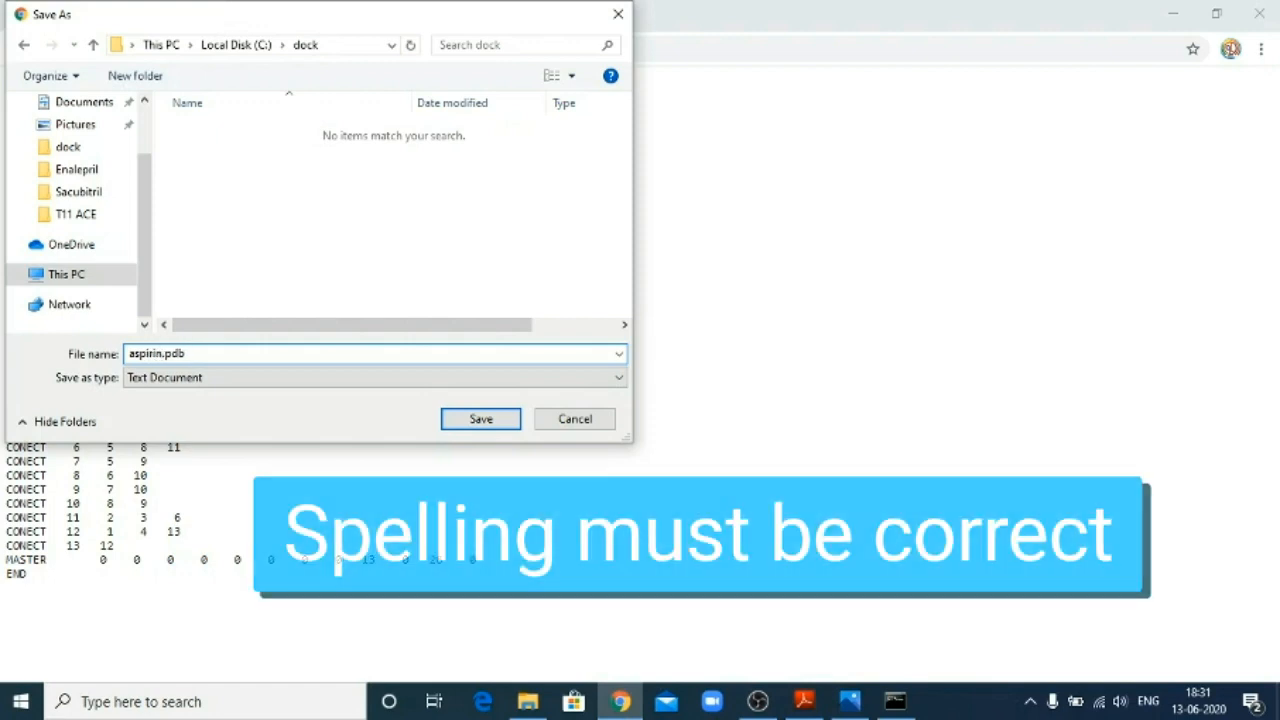
click(484, 421)
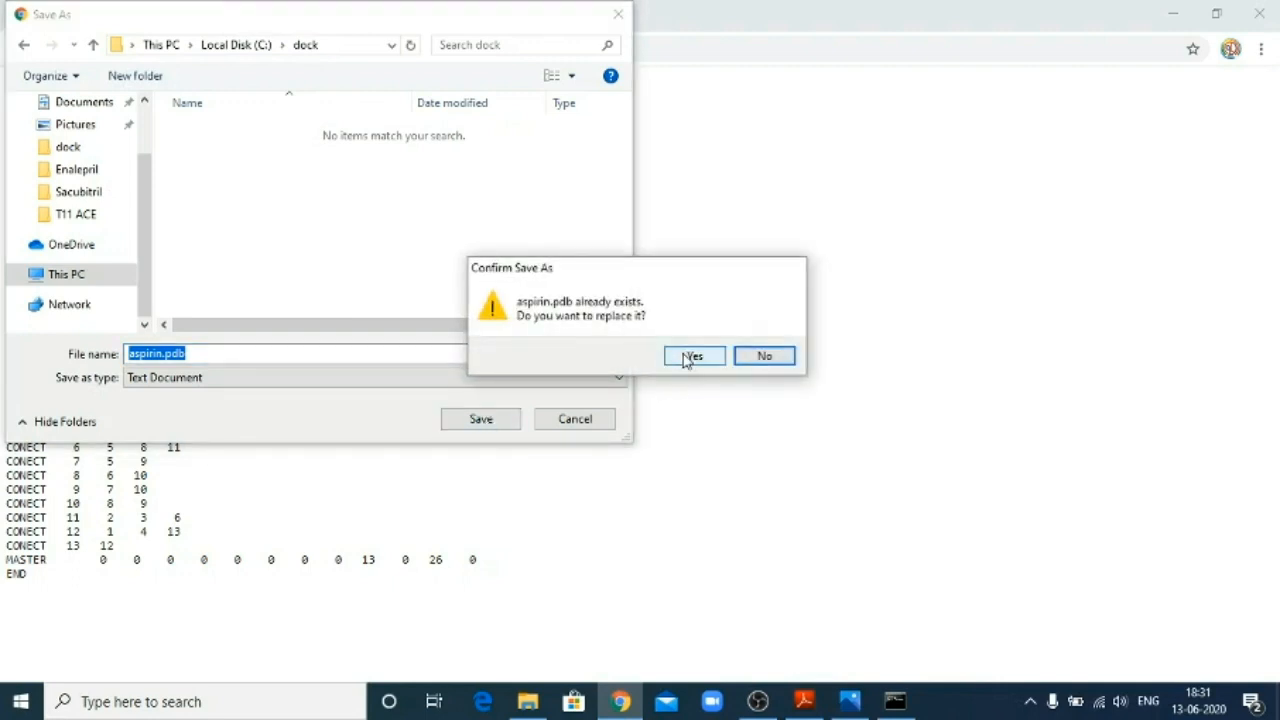
click(690, 357)
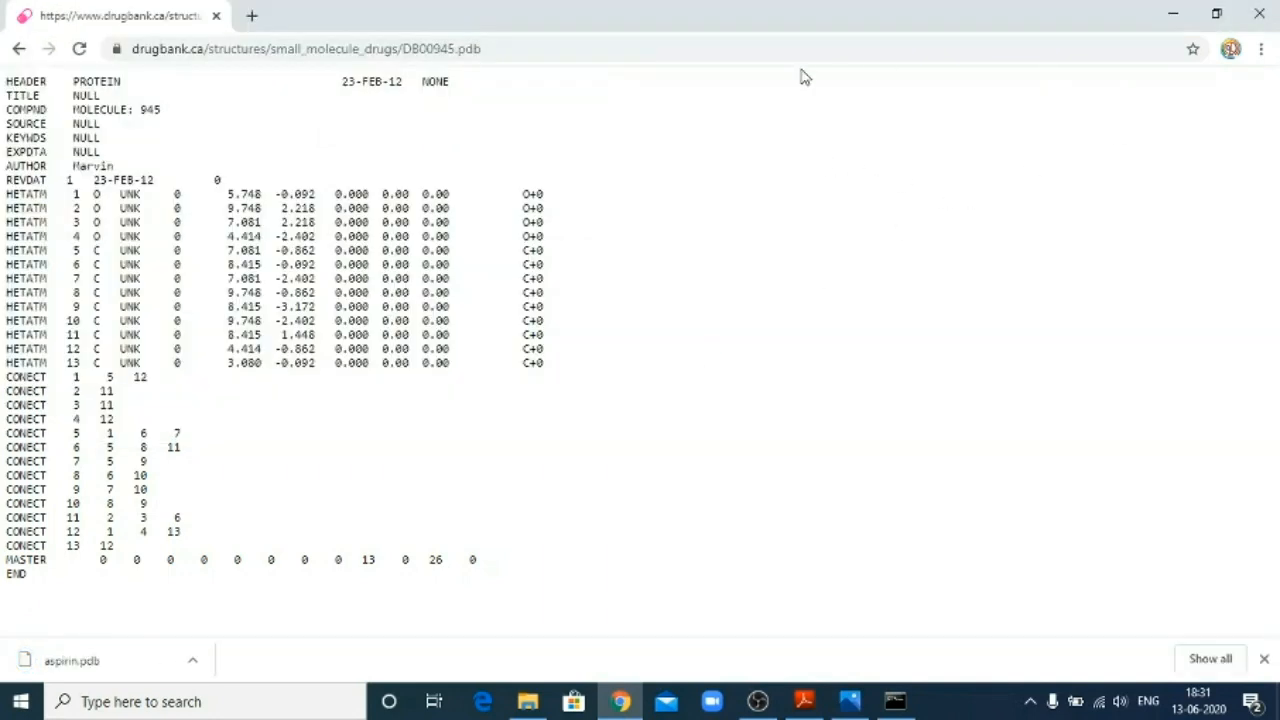
Minimize Chrome, postpone the AutoDockTools registration with Remind Me Later, and move its main window further into the desktop.
click(1182, 10)
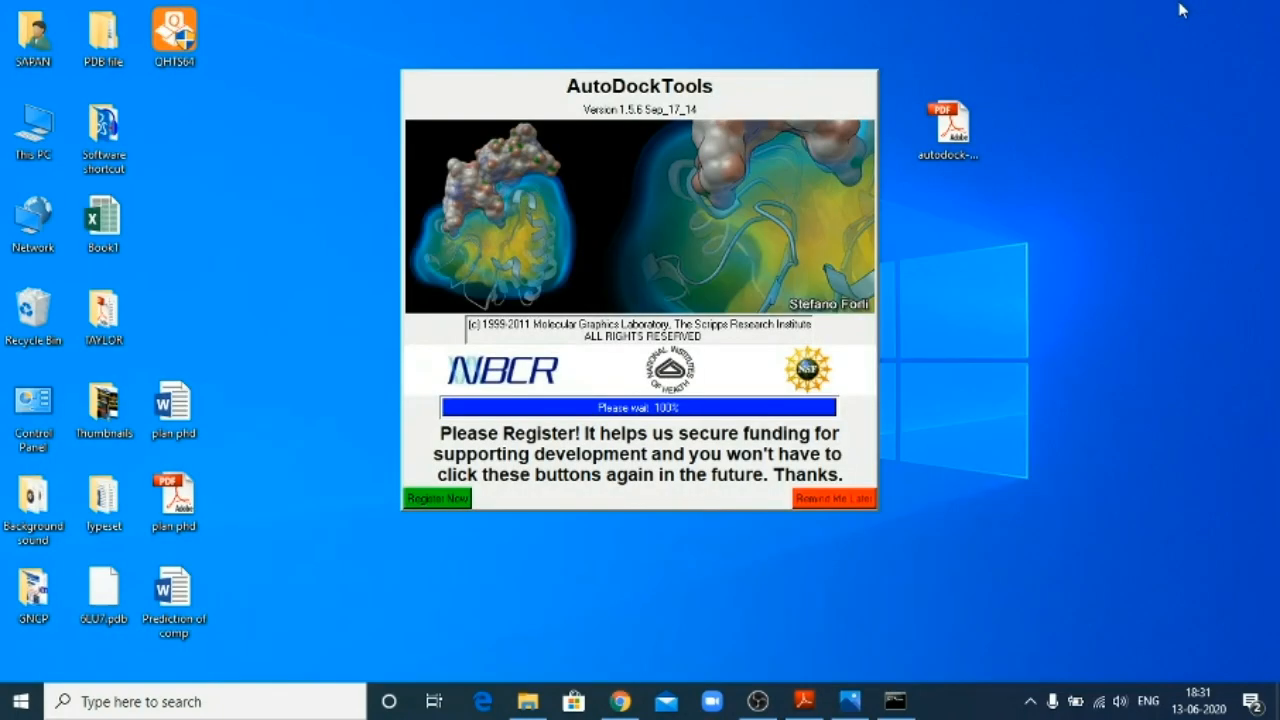
click(830, 498)
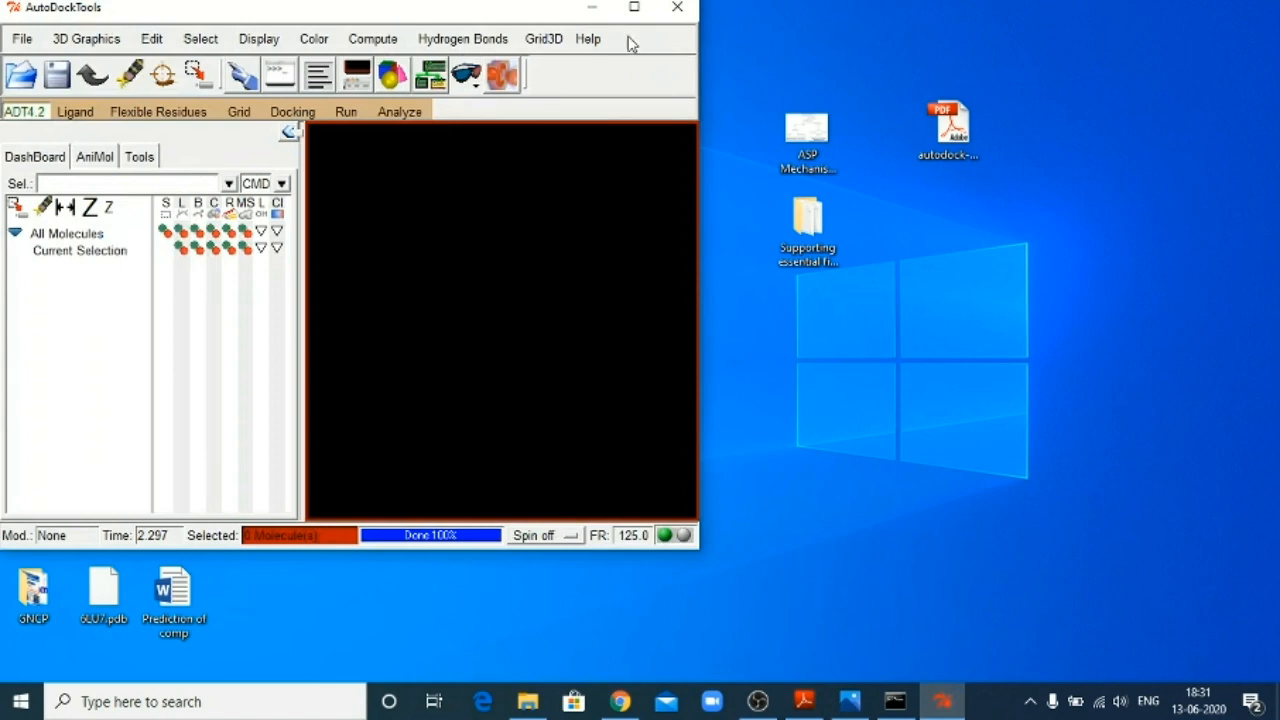
drag(507, 12, 714, 20)
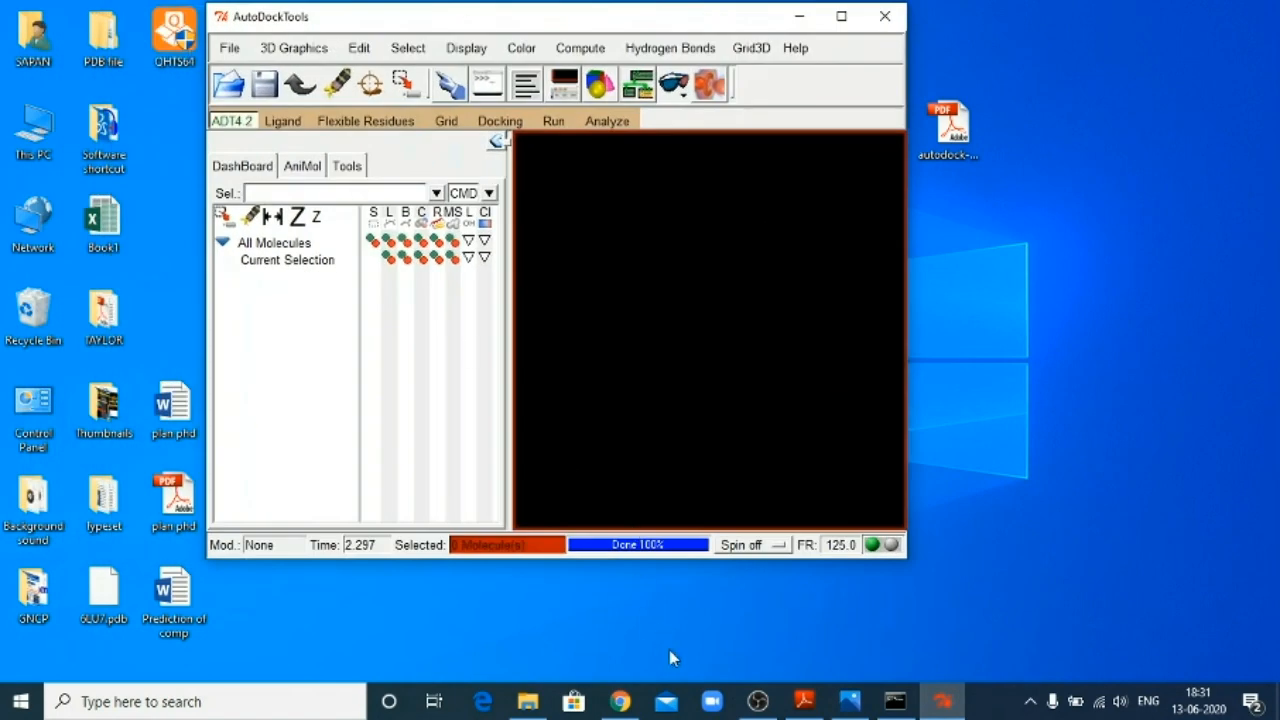
Switch to Chrome, search Google for "3v99" in a new tab and open the RCSB PDB entry for 3V99.
click(620, 701)
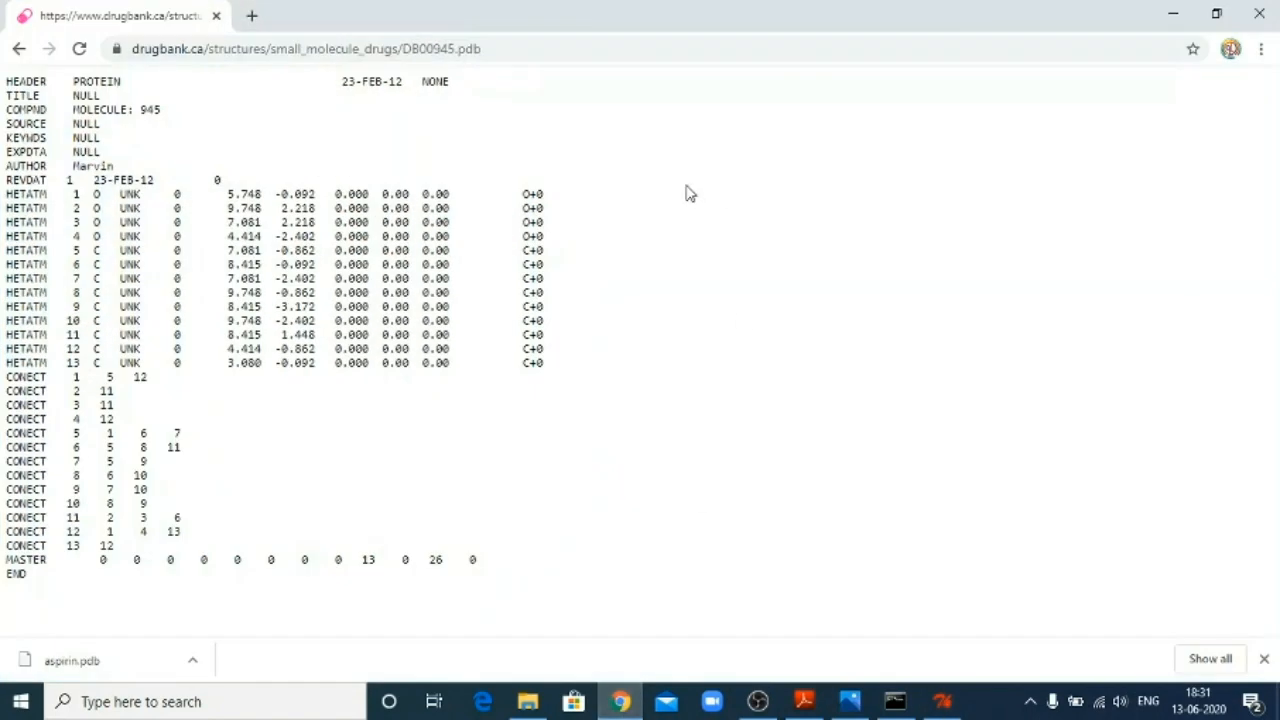
click(252, 16)
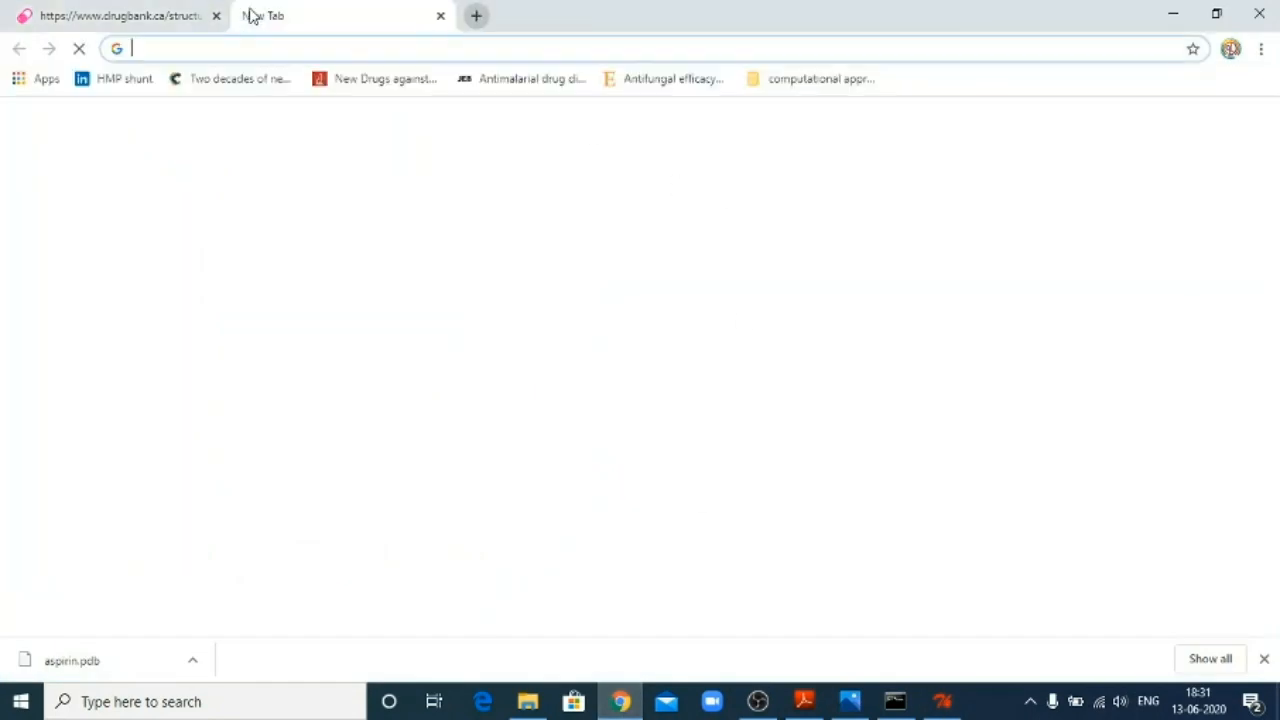
click(265, 52)
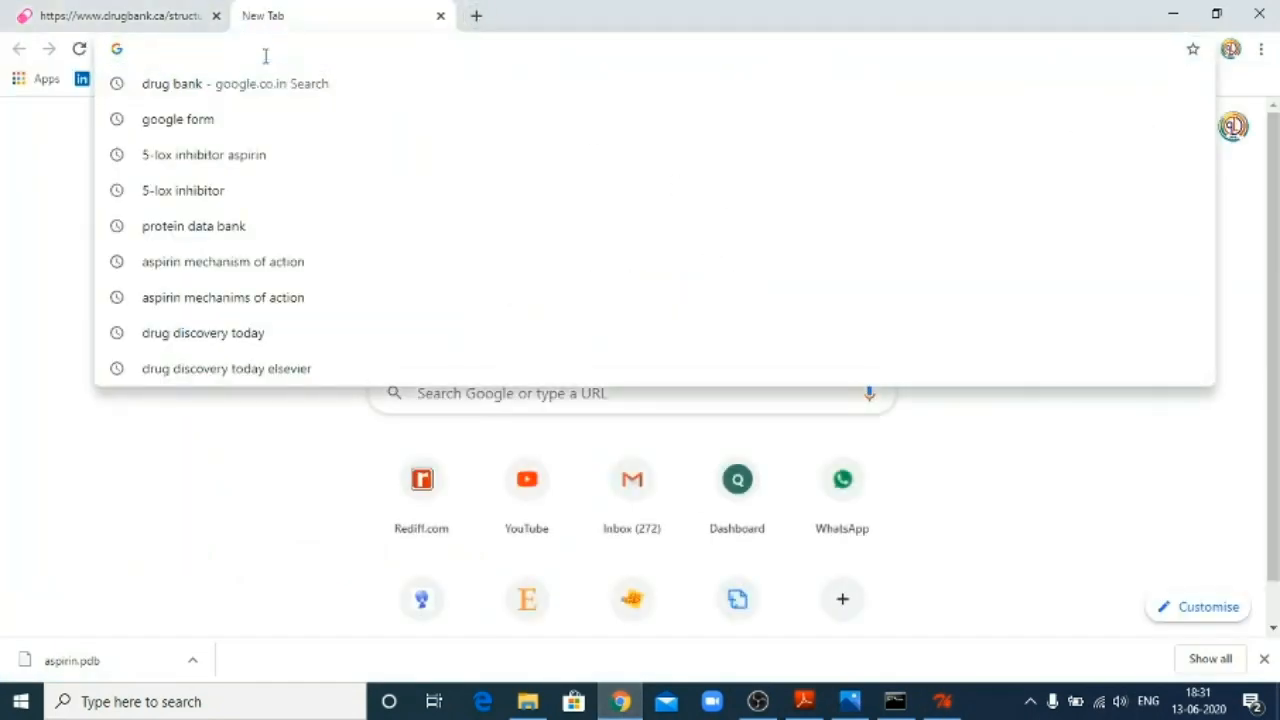
text(3v99)
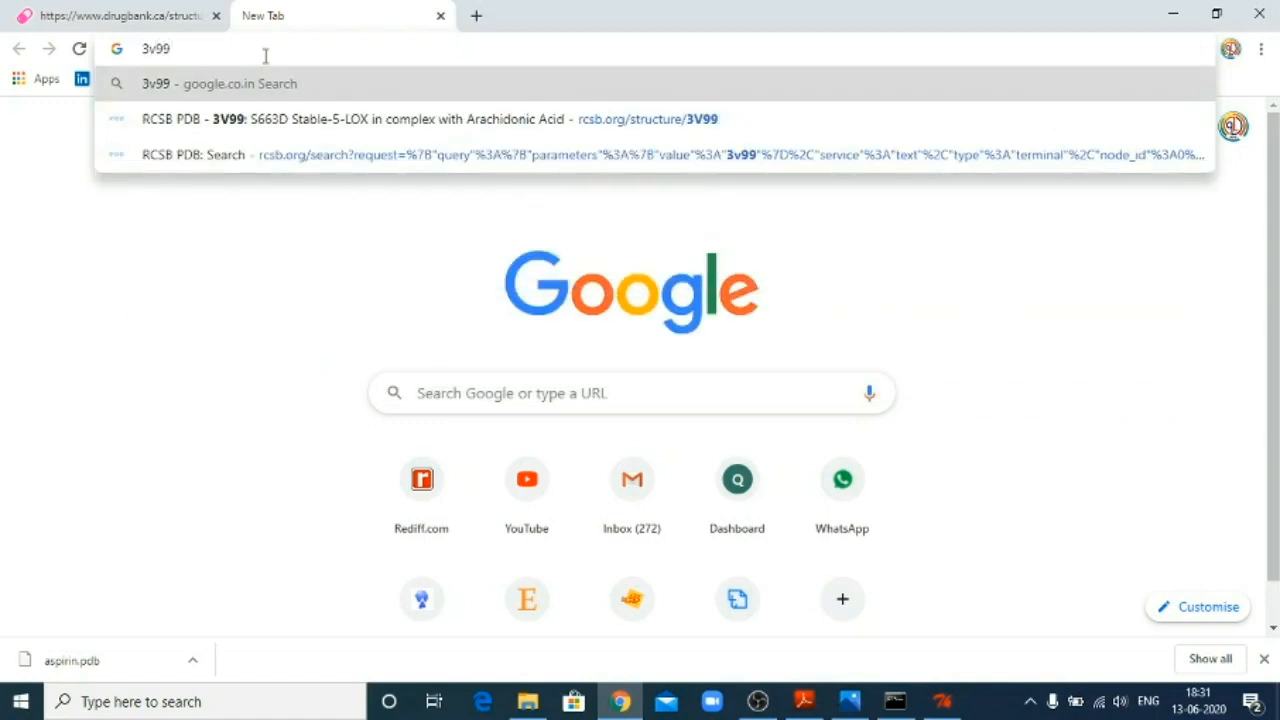
key(Return)
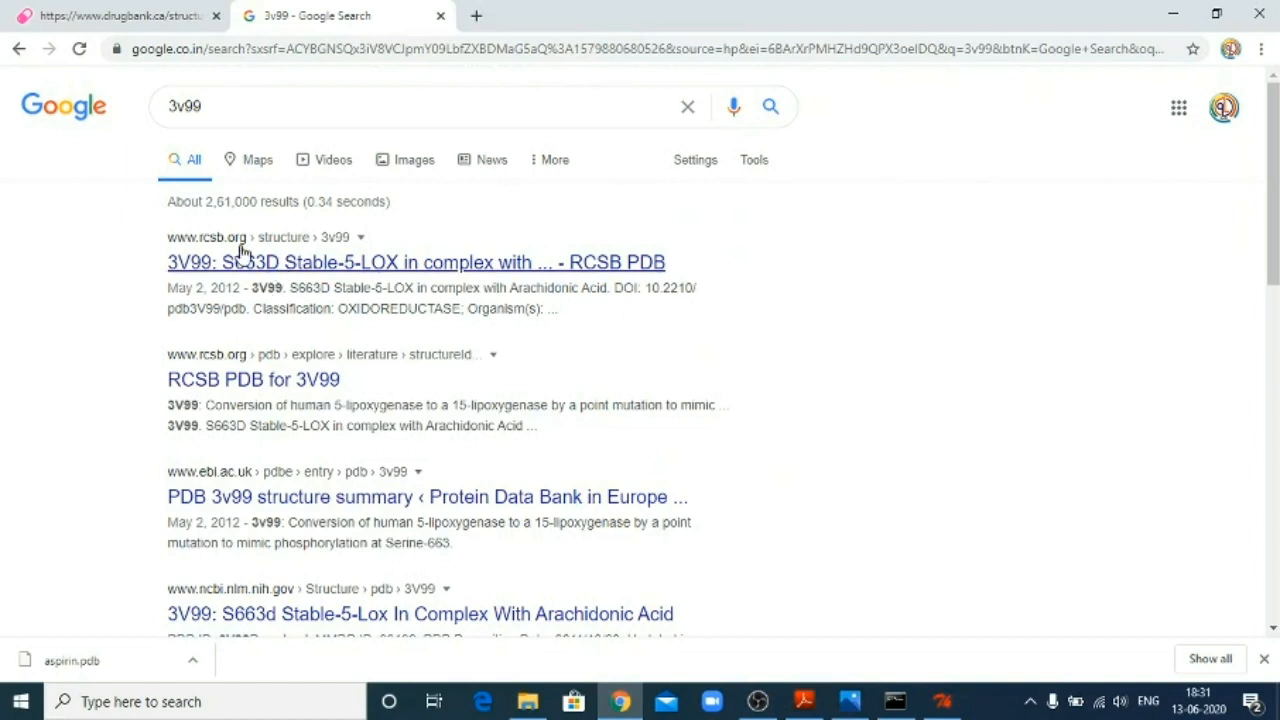
click(197, 261)
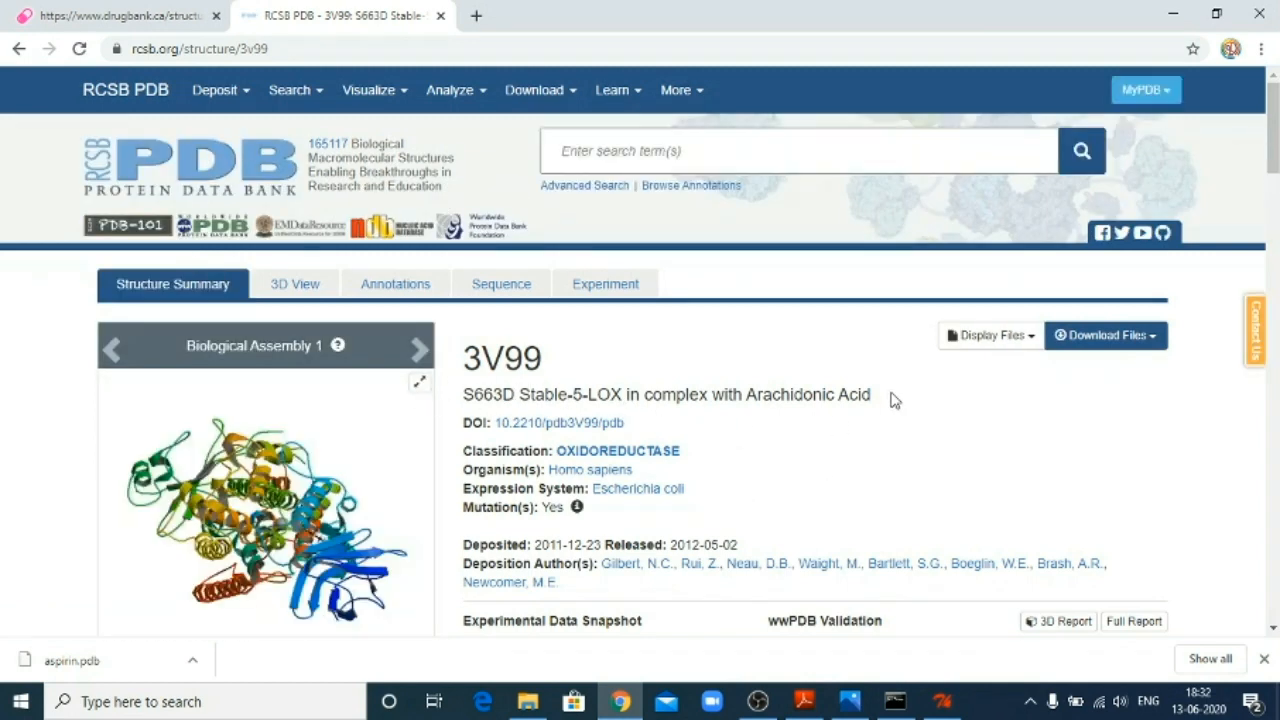
Examine the ASP Mechanism of action image in Photos and the Ligands section of the 3V99 page.
click(850, 702)
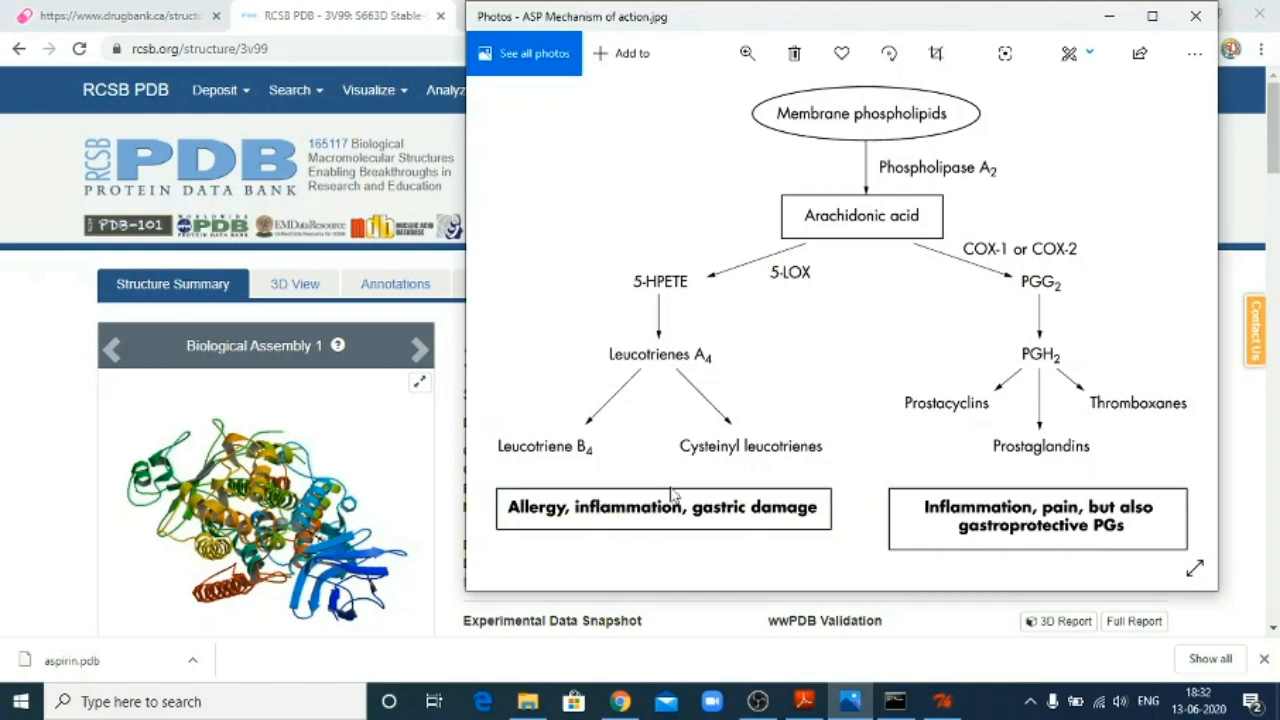
click(1107, 14)
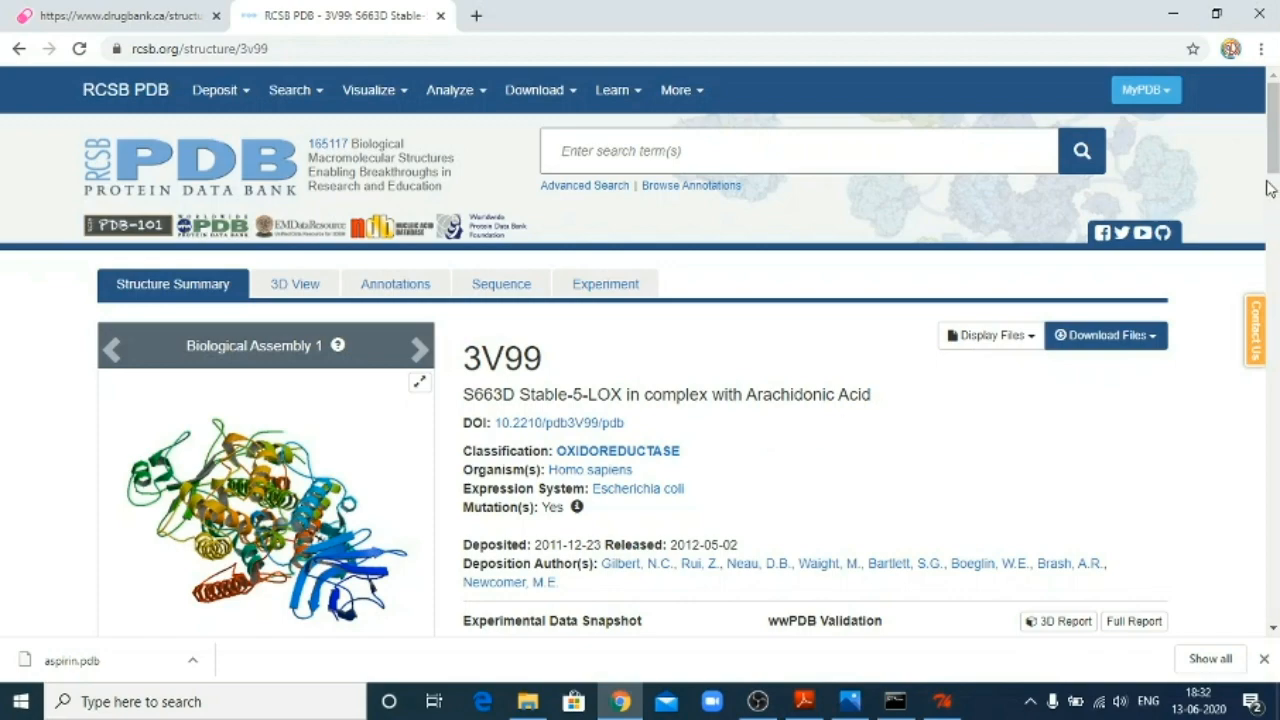
drag(1274, 140, 1274, 425)
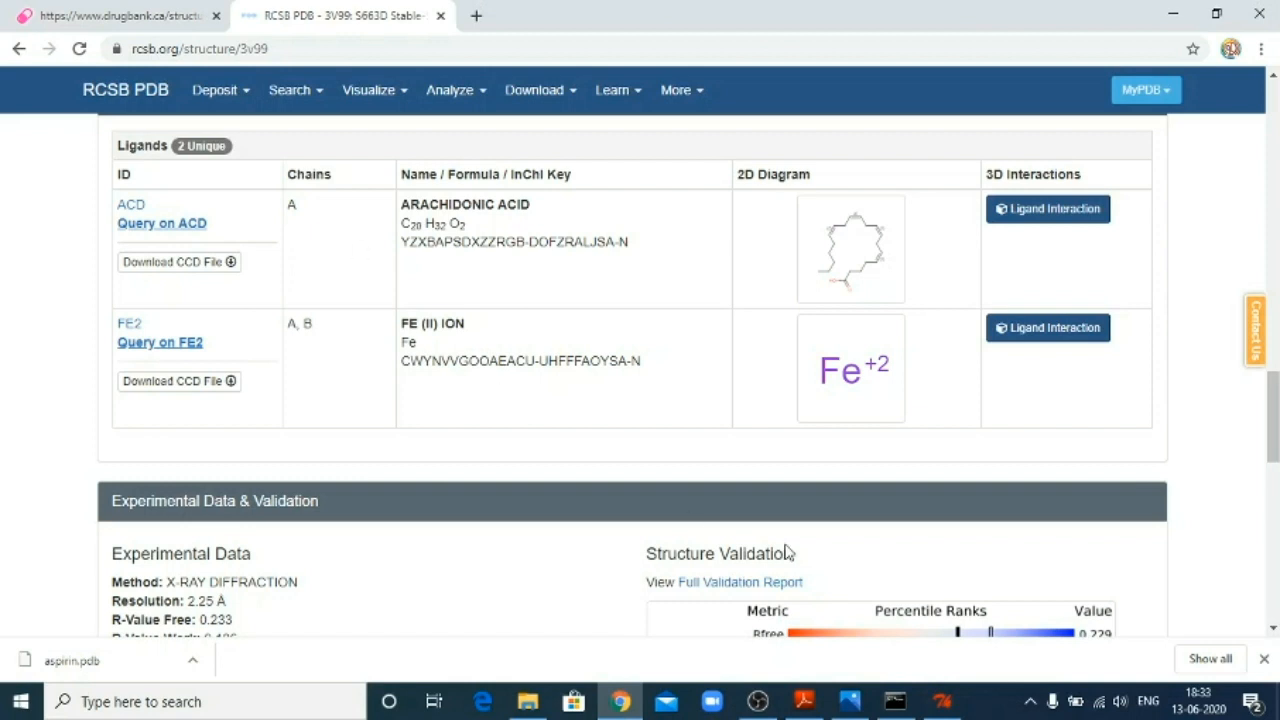
Switch to AutoDockTools, fetch structure 3v99 from the Protein Data Bank, and maximize the window.
click(945, 703)
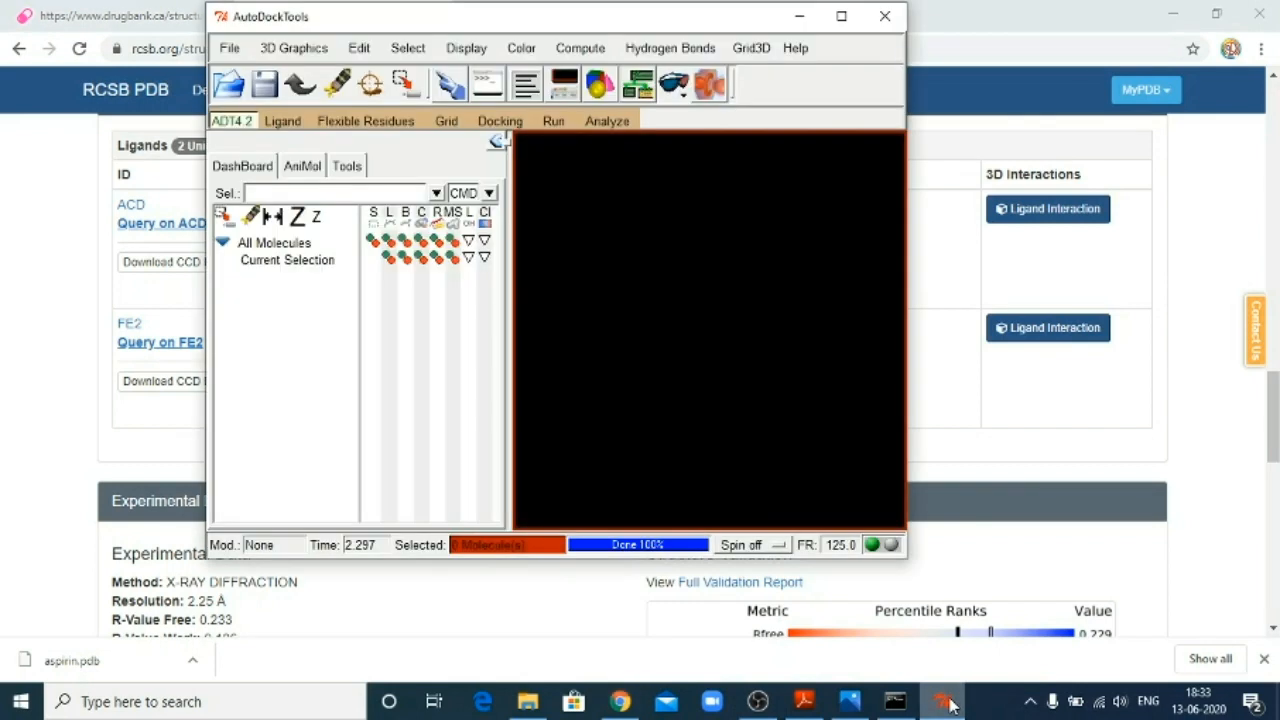
click(230, 48)
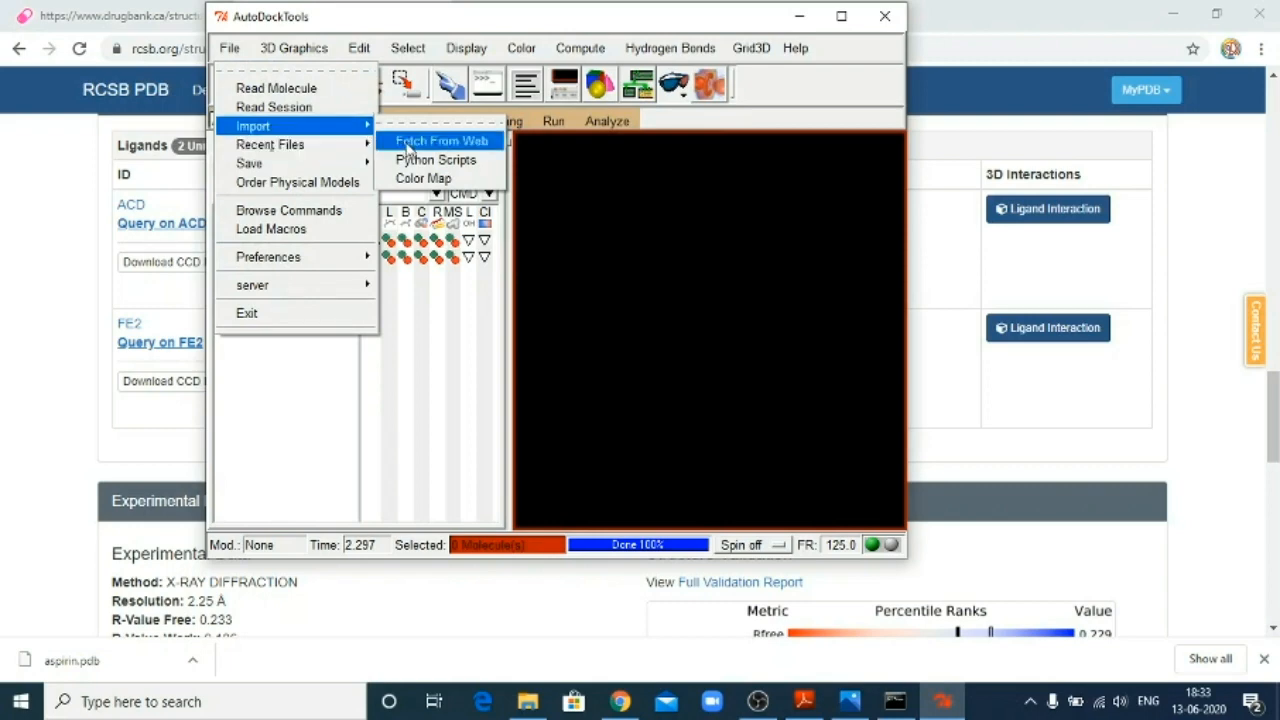
click(430, 141)
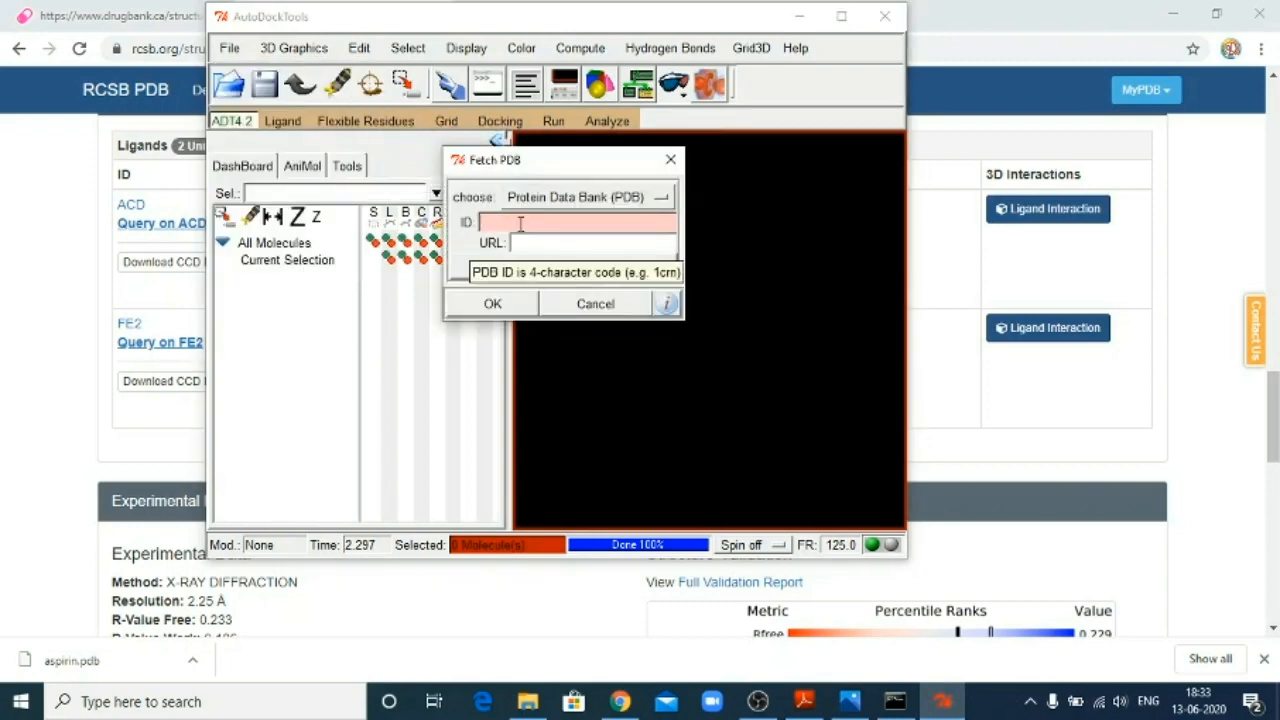
text(3v99)
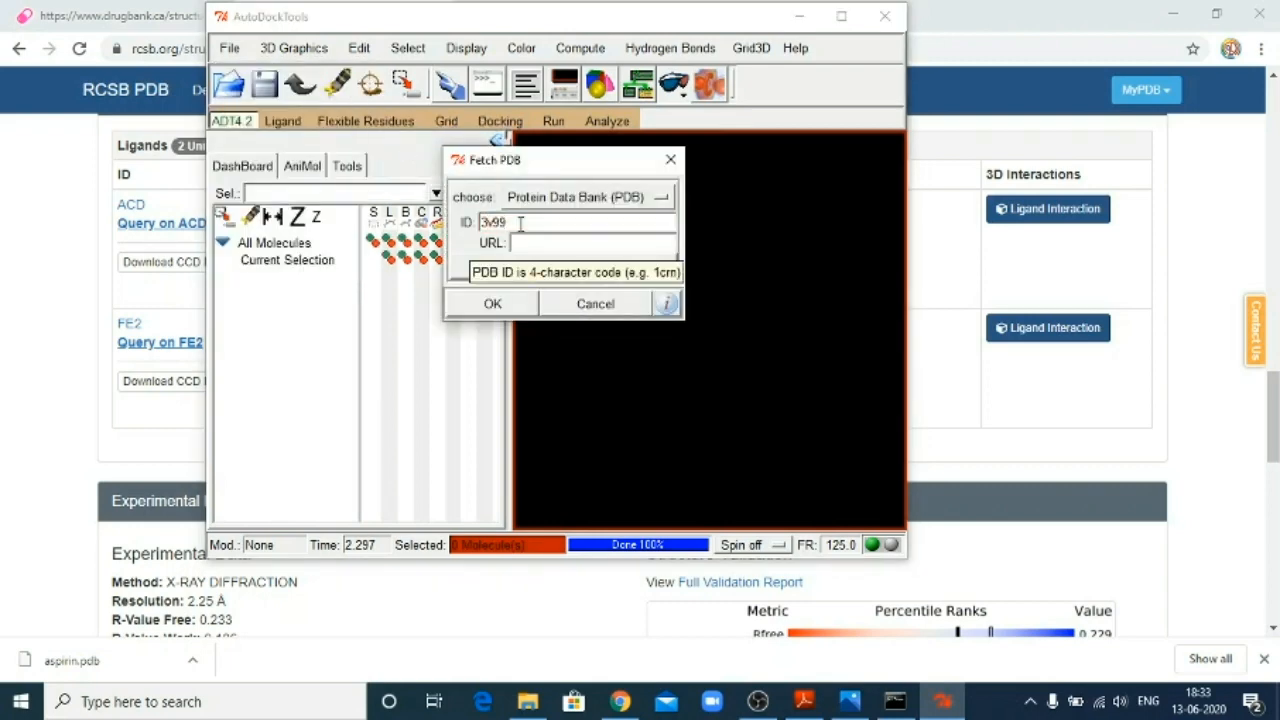
click(492, 303)
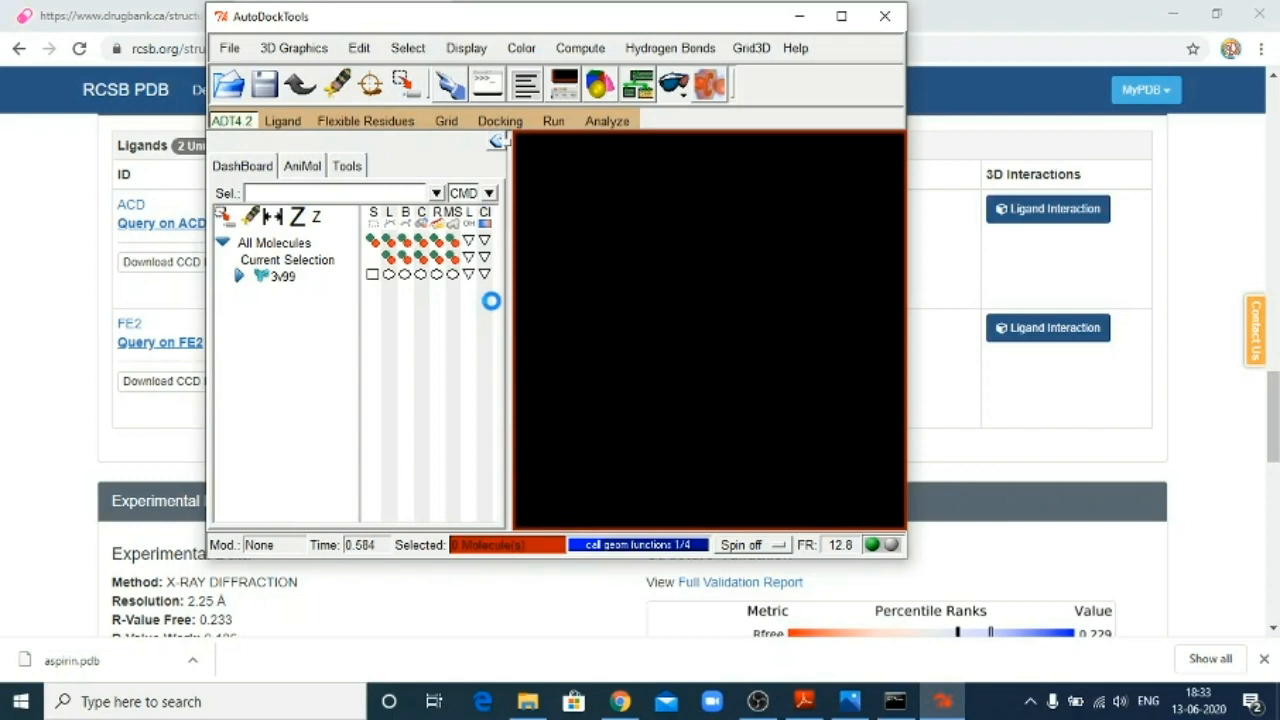
click(841, 17)
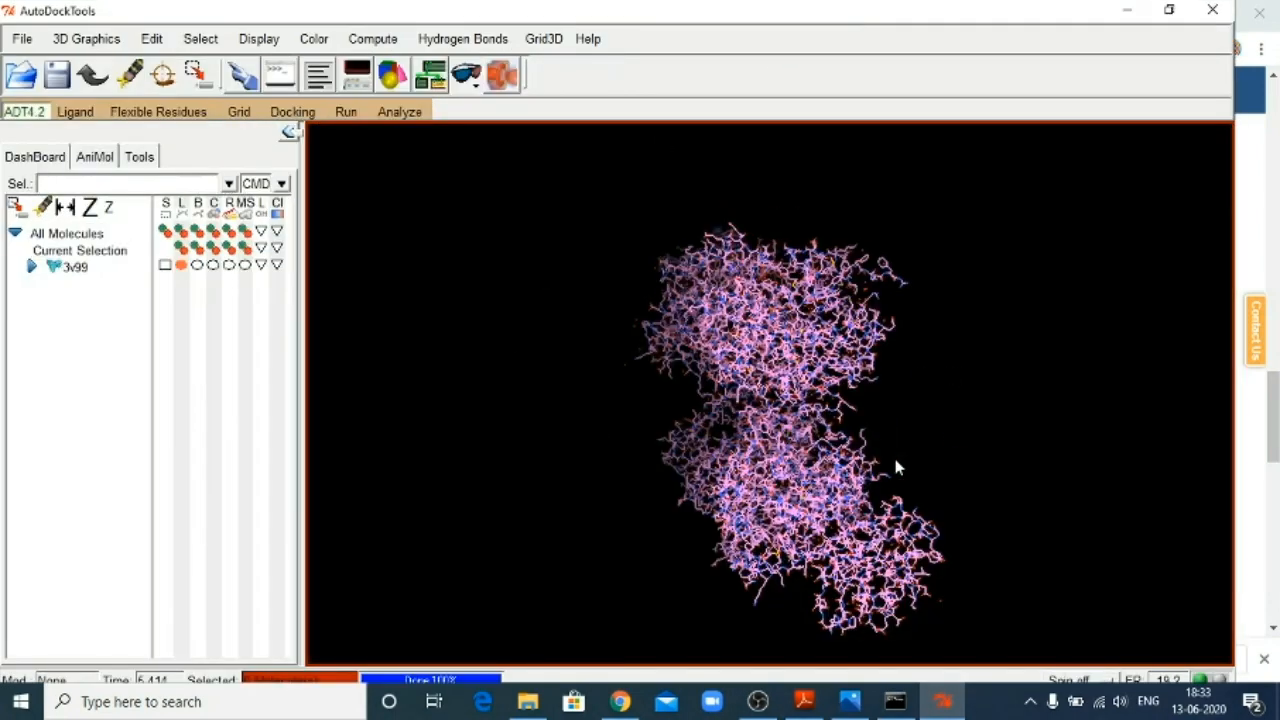
Select chain B of molecule 3v99 with Select From String and dismiss the selection form.
drag(834, 481, 977, 415)
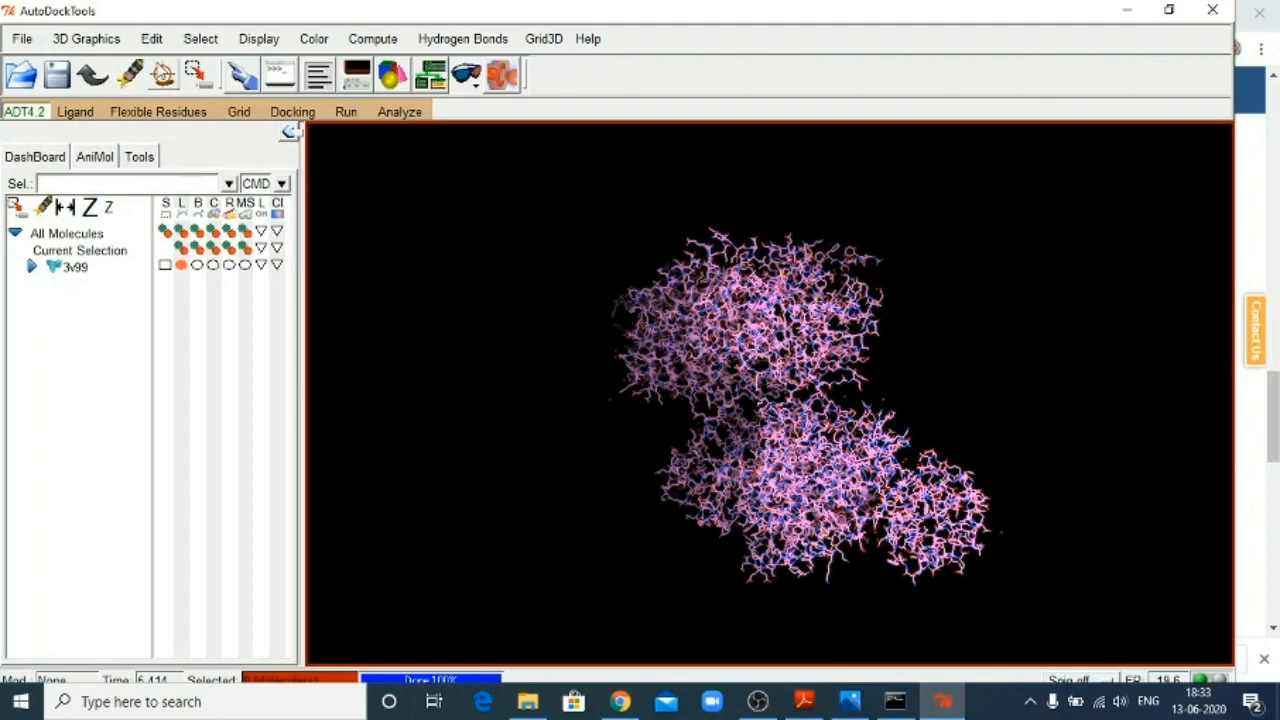
click(201, 40)
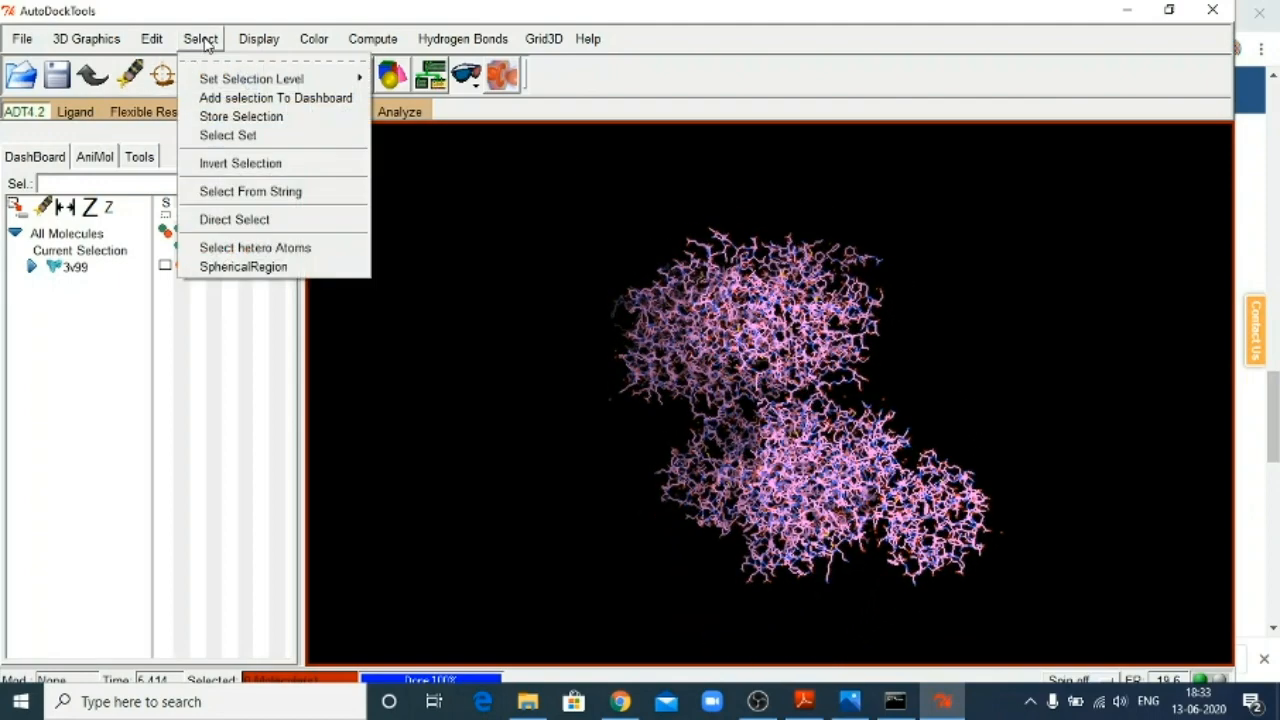
click(263, 191)
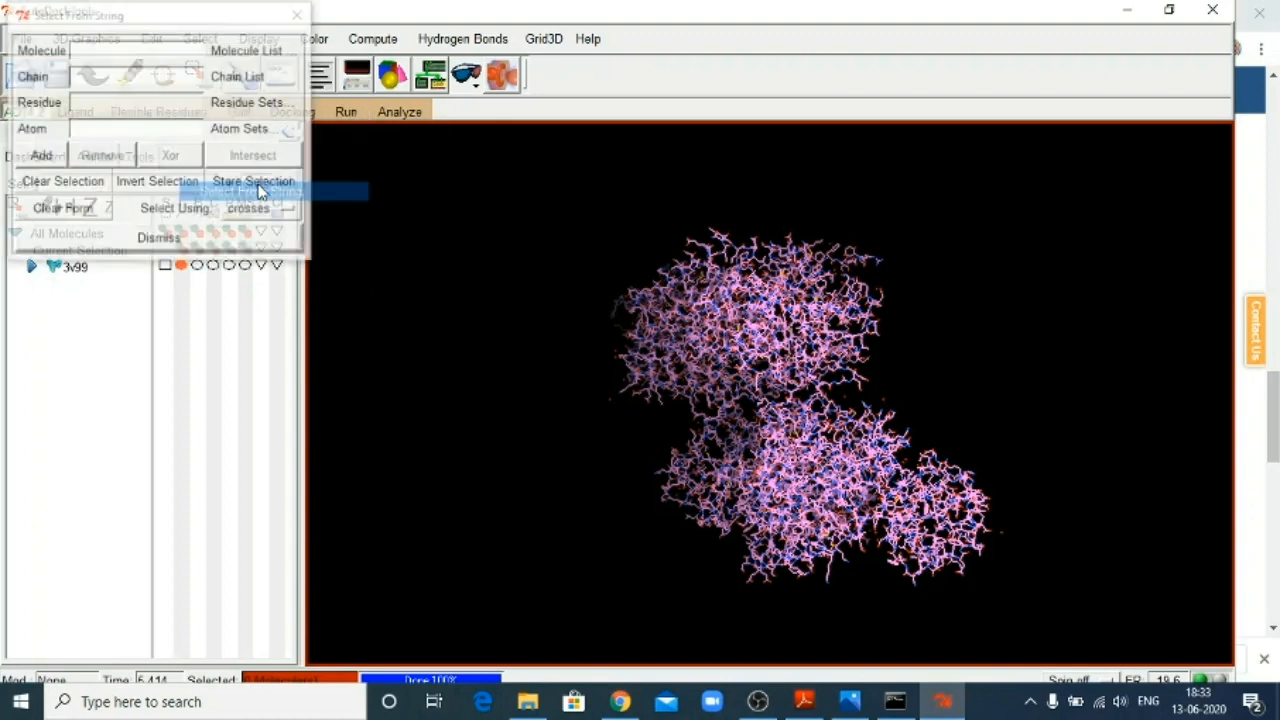
click(227, 78)
click(240, 135)
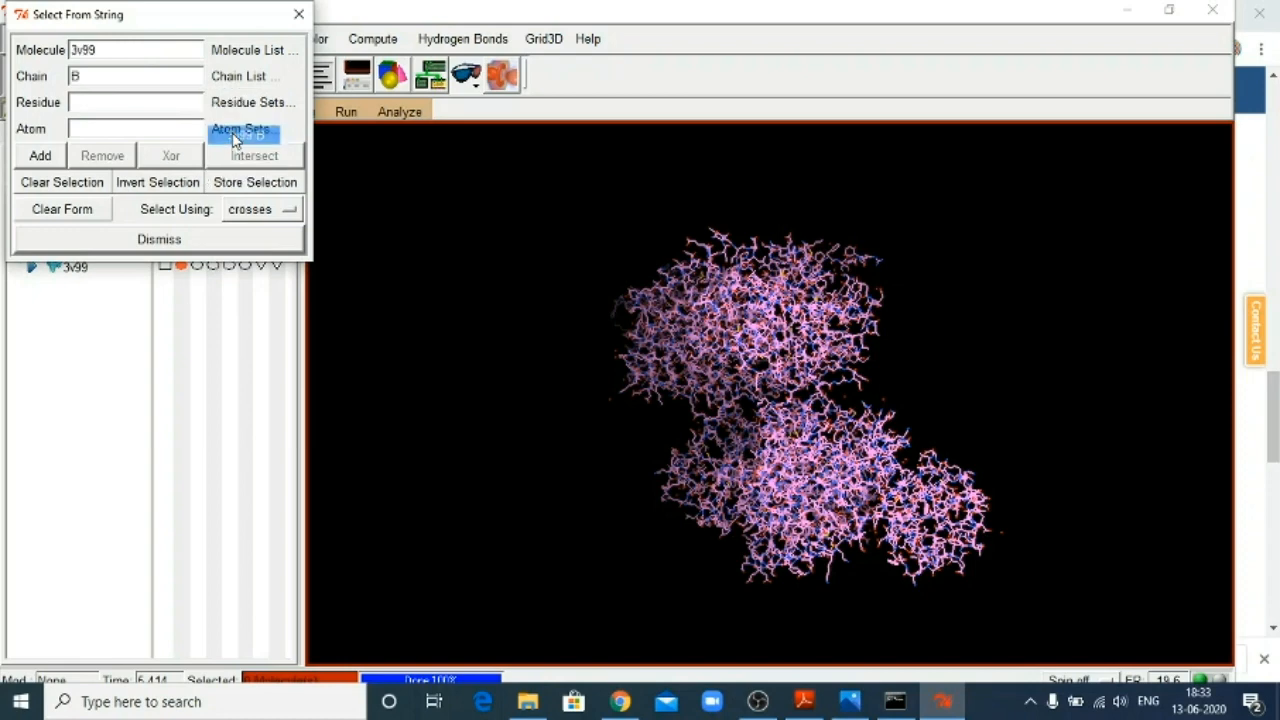
click(37, 160)
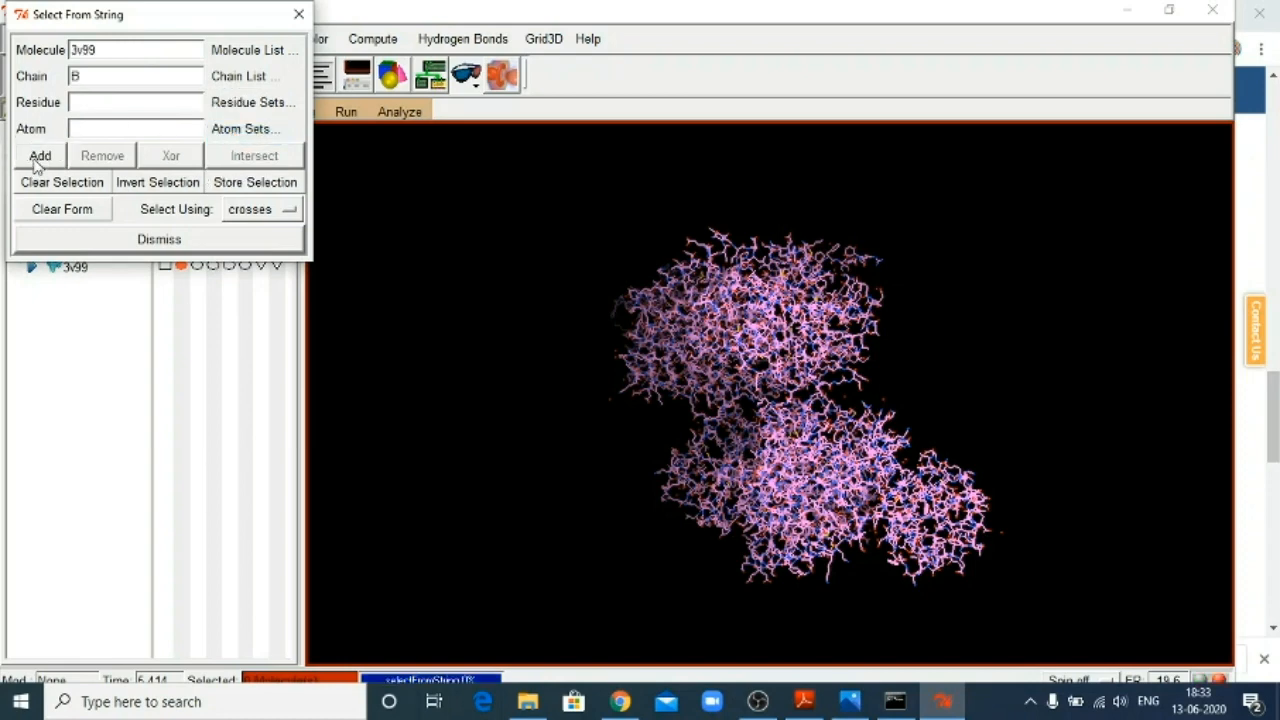
click(110, 240)
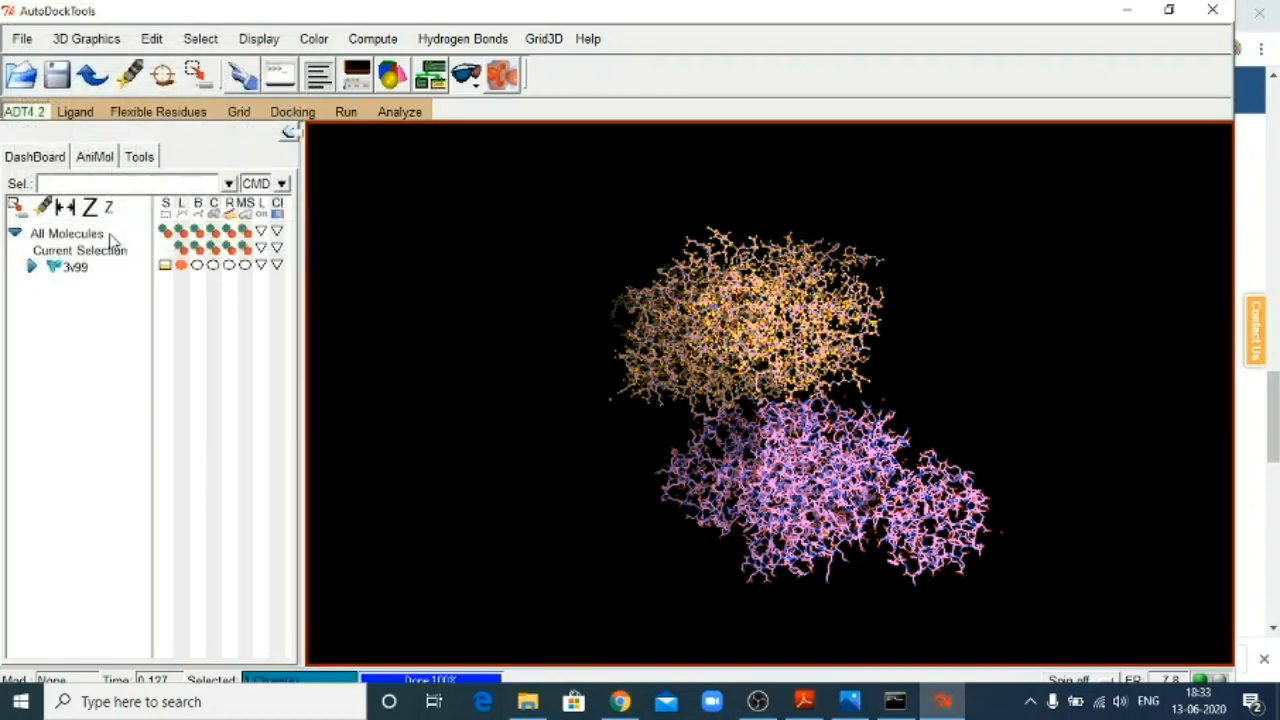
Delete the selected chain B atoms from molecule 3v99 and confirm the deletion.
click(152, 38)
mouse_move(178, 120)
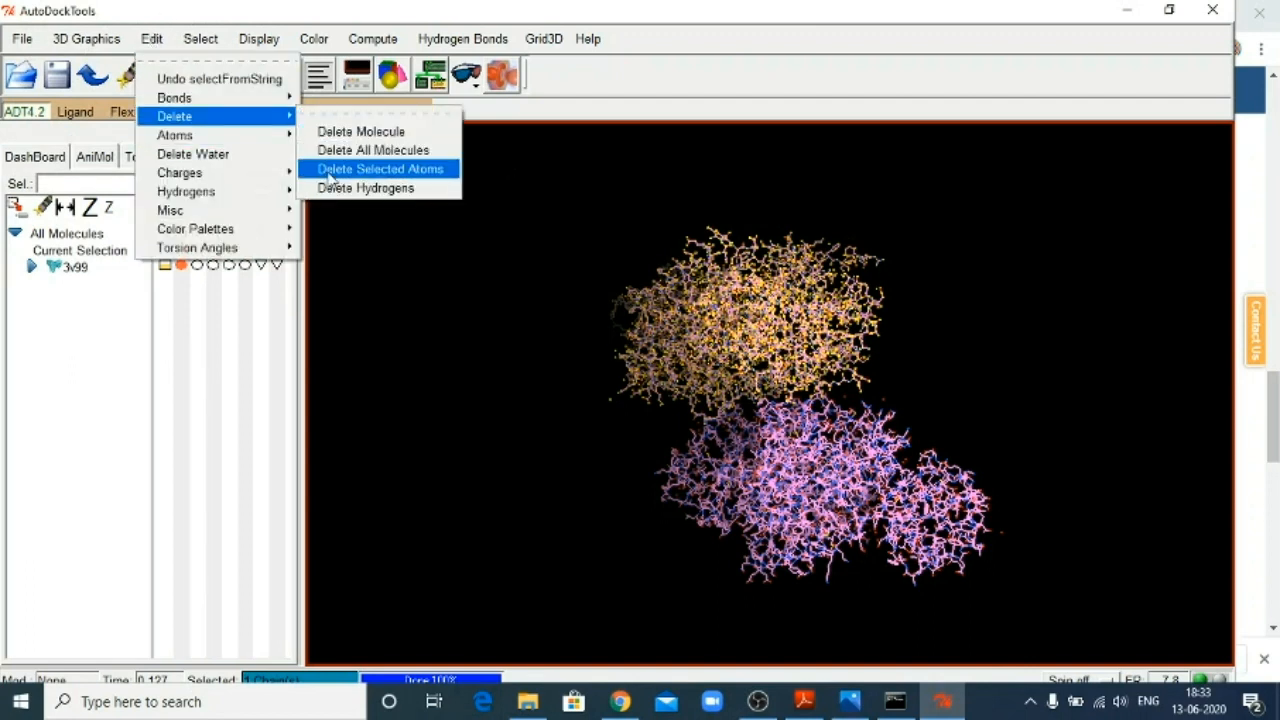
click(330, 169)
click(110, 100)
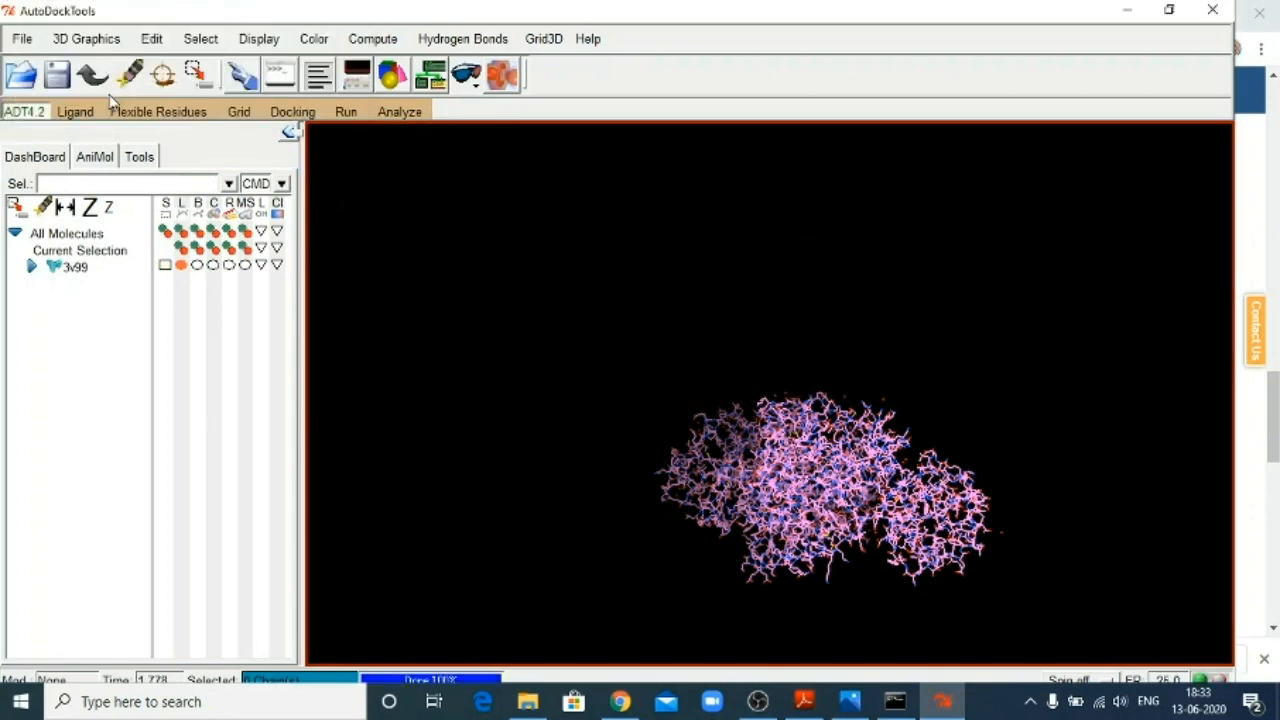
Select the ligand residue set of molecule 3v99 with Select From String and dismiss the selection form.
click(201, 39)
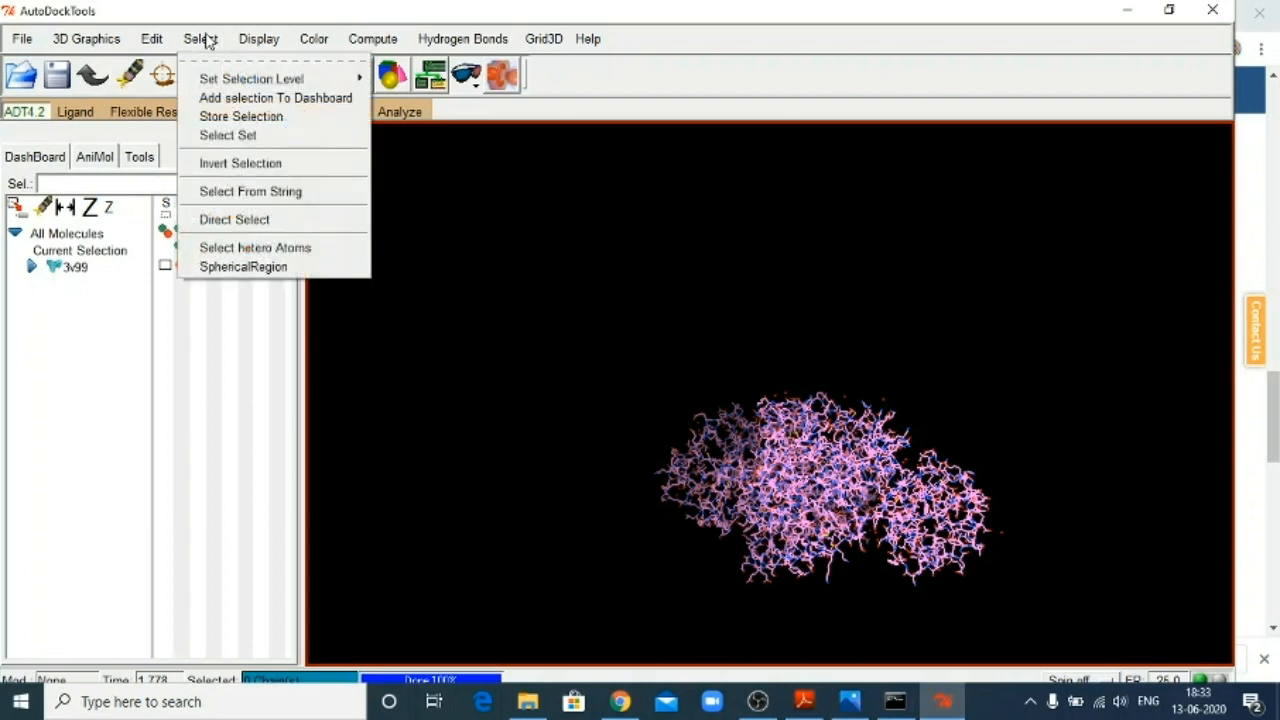
click(237, 193)
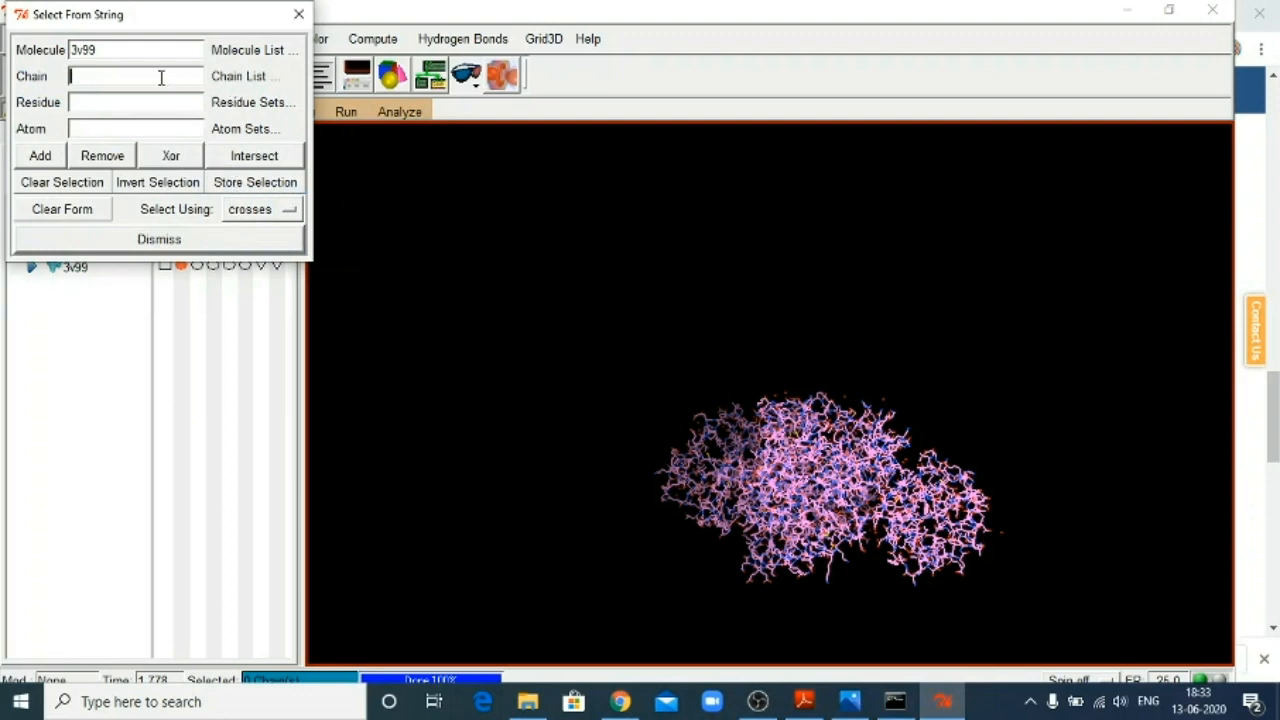
click(236, 103)
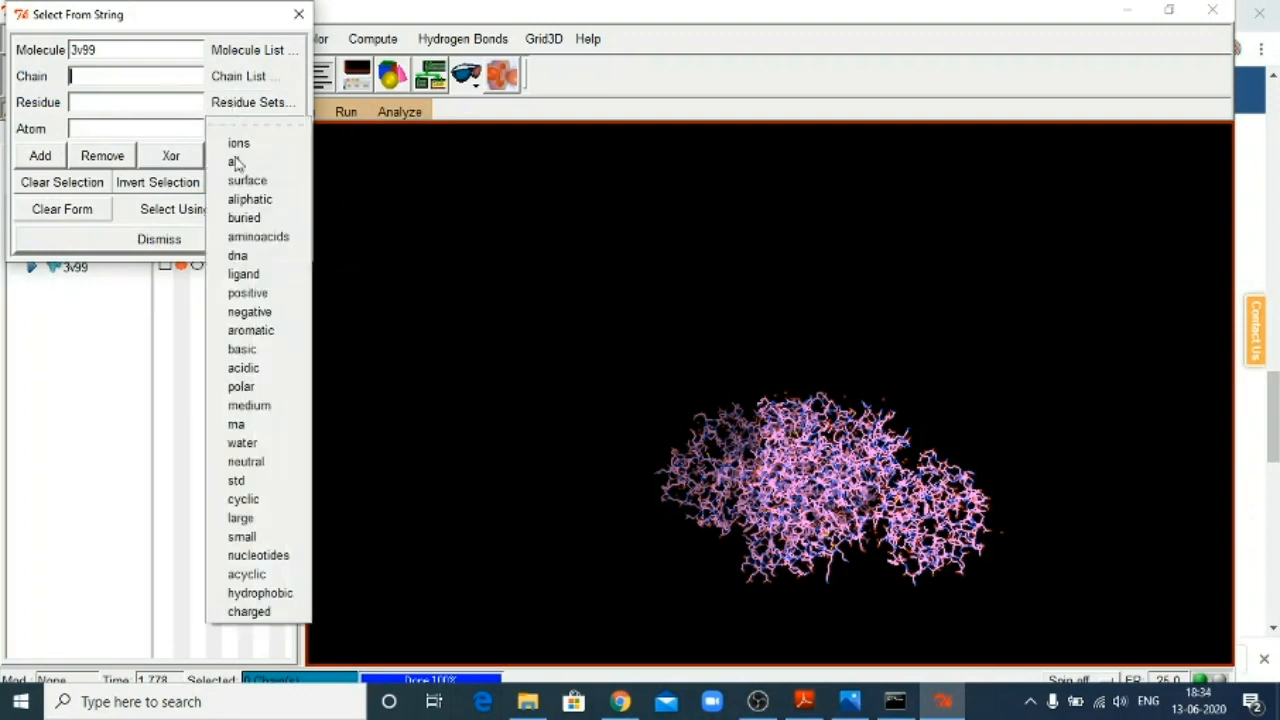
click(241, 274)
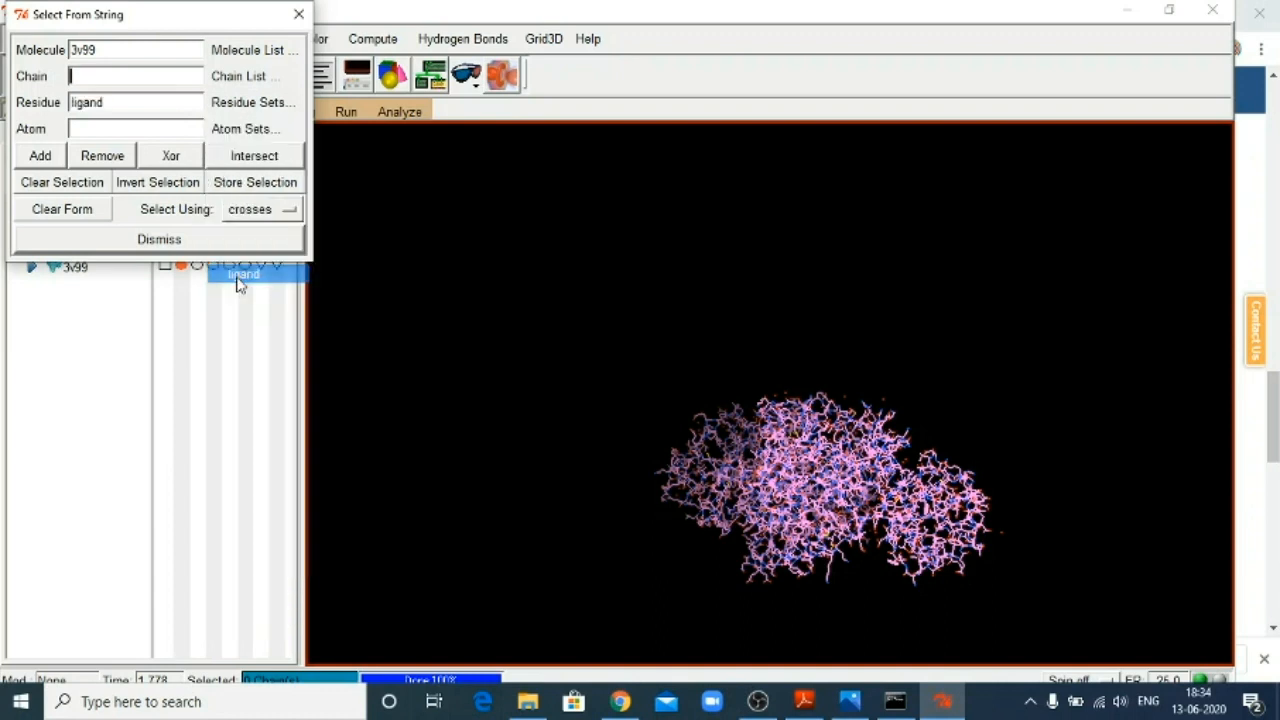
click(38, 158)
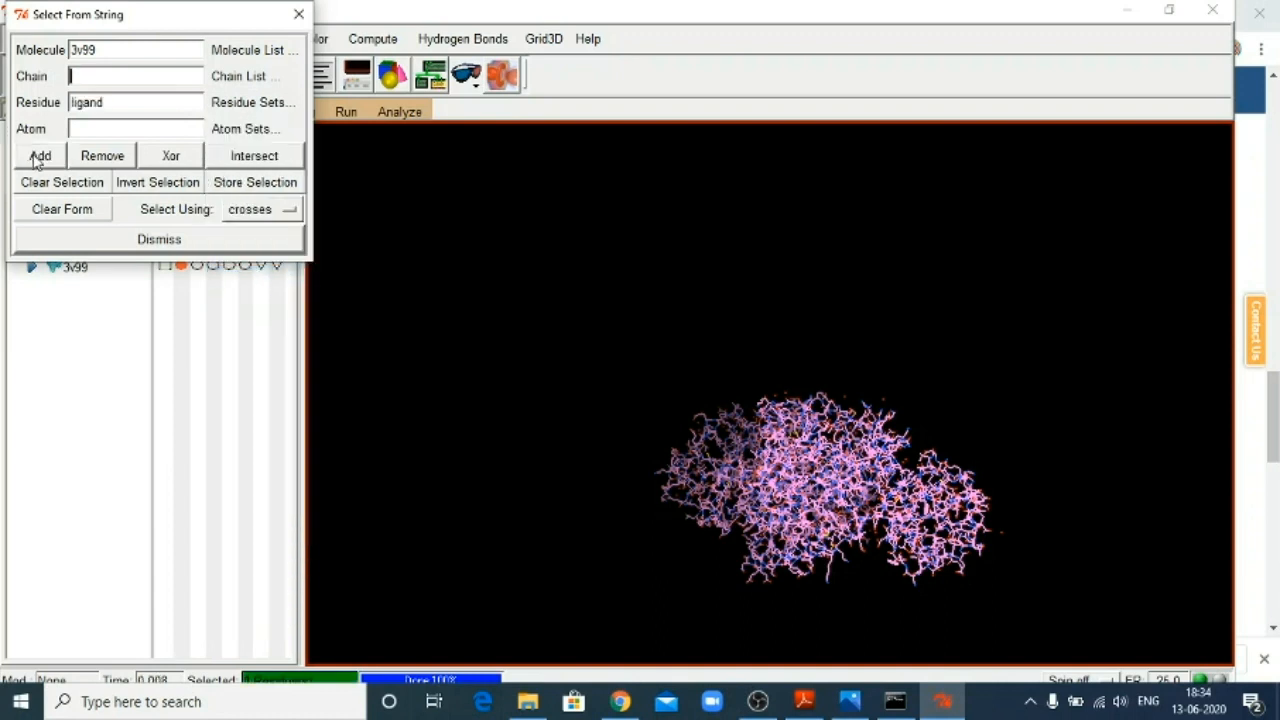
click(113, 241)
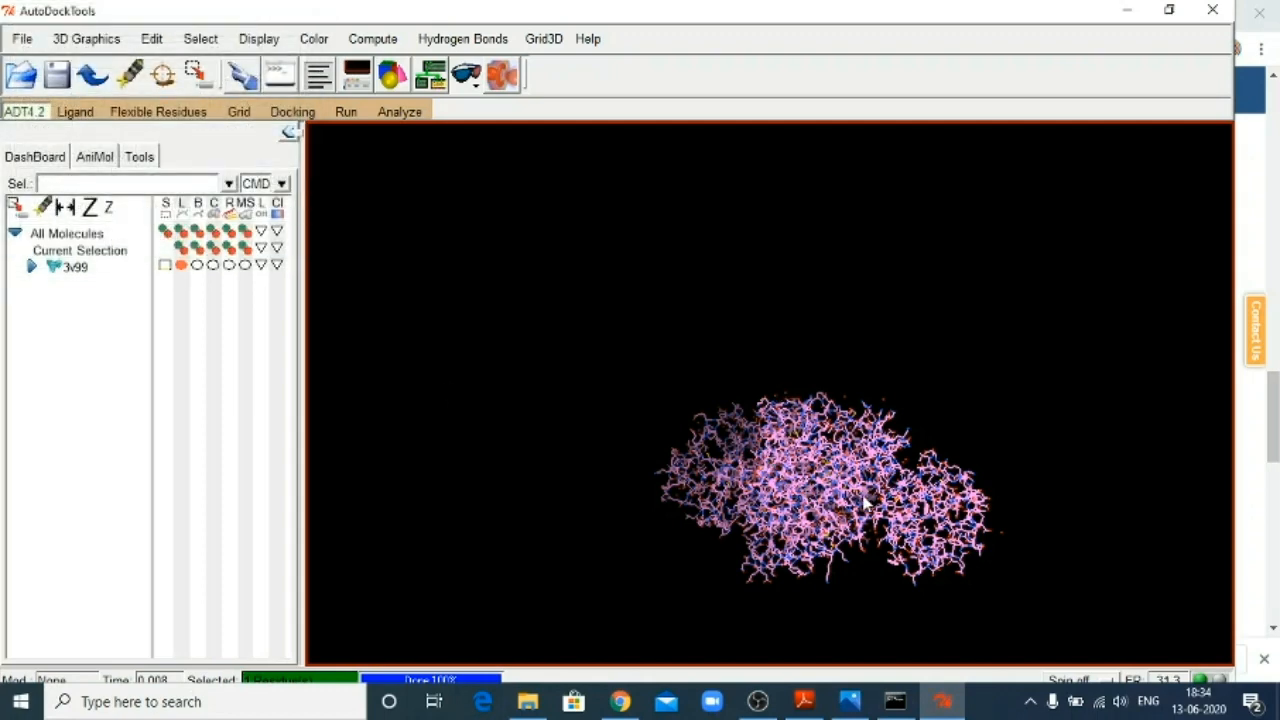
Examine the selected ligand and its surroundings inside the protein up close.
middle_drag(865, 505, 787, 408)
scroll(811, 379, up, 14)
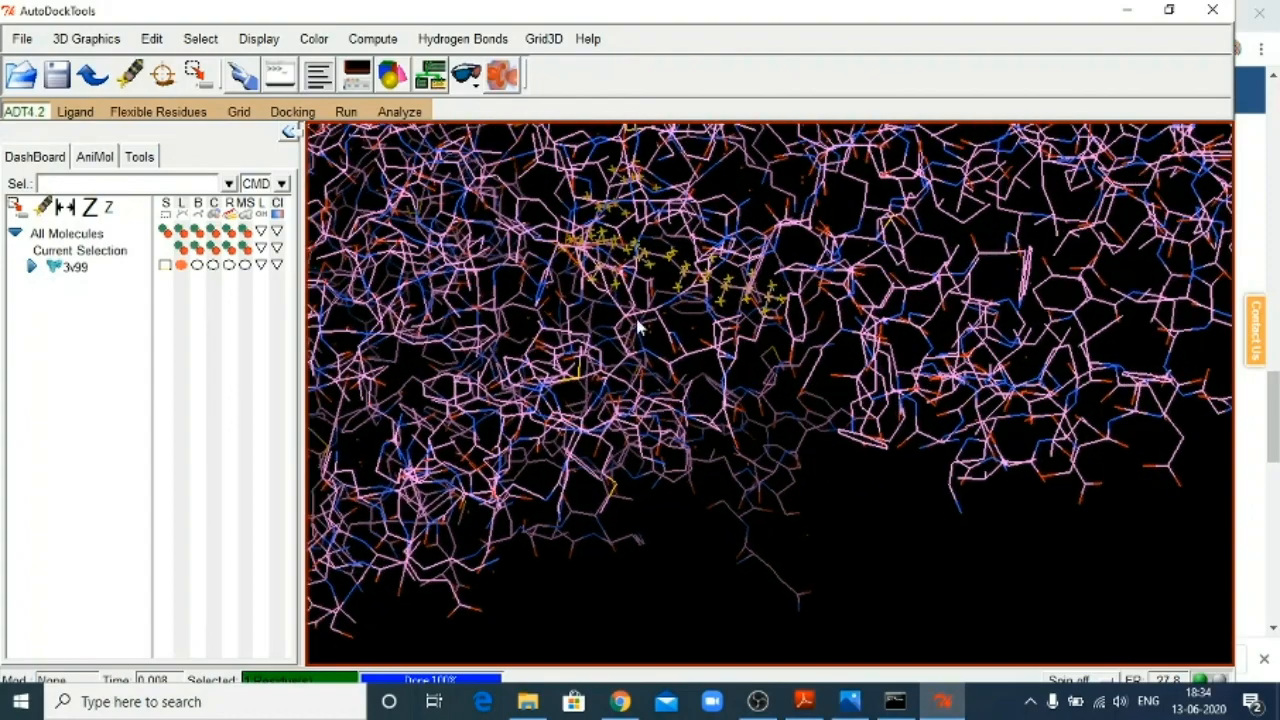
scroll(660, 340, up, 5)
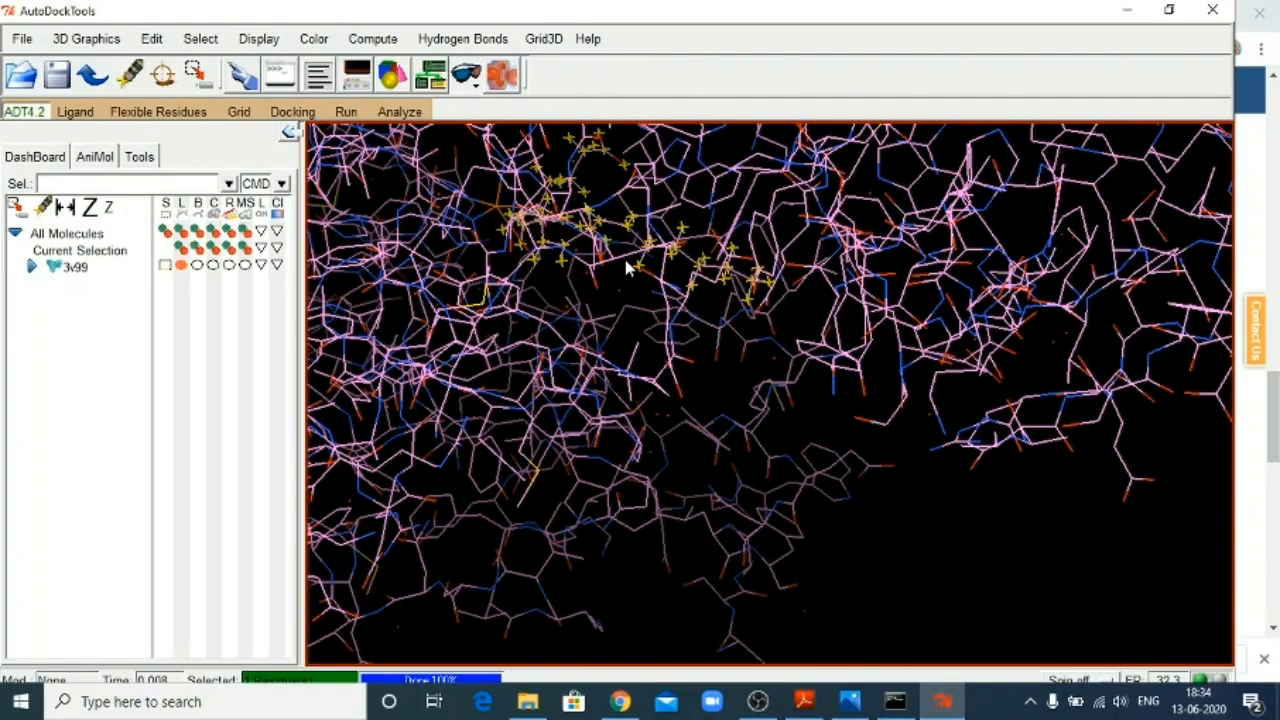
middle_drag(628, 283, 674, 334)
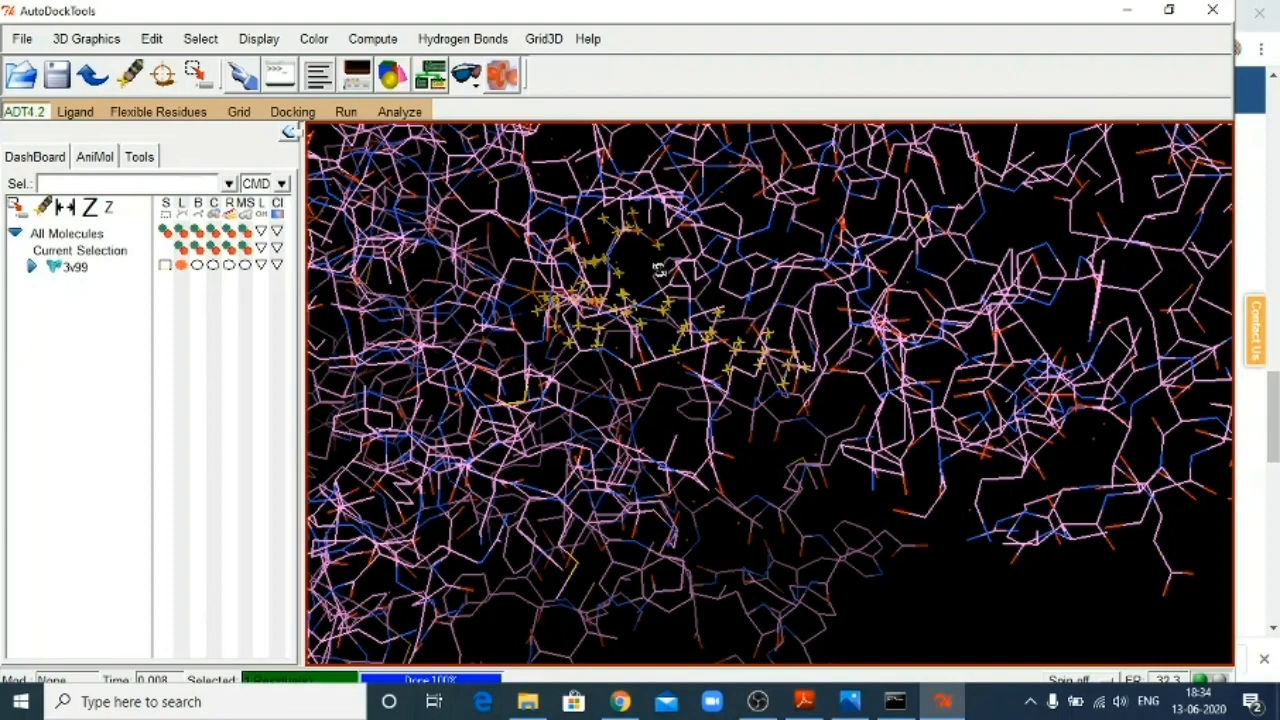
scroll(660, 270, down, 5)
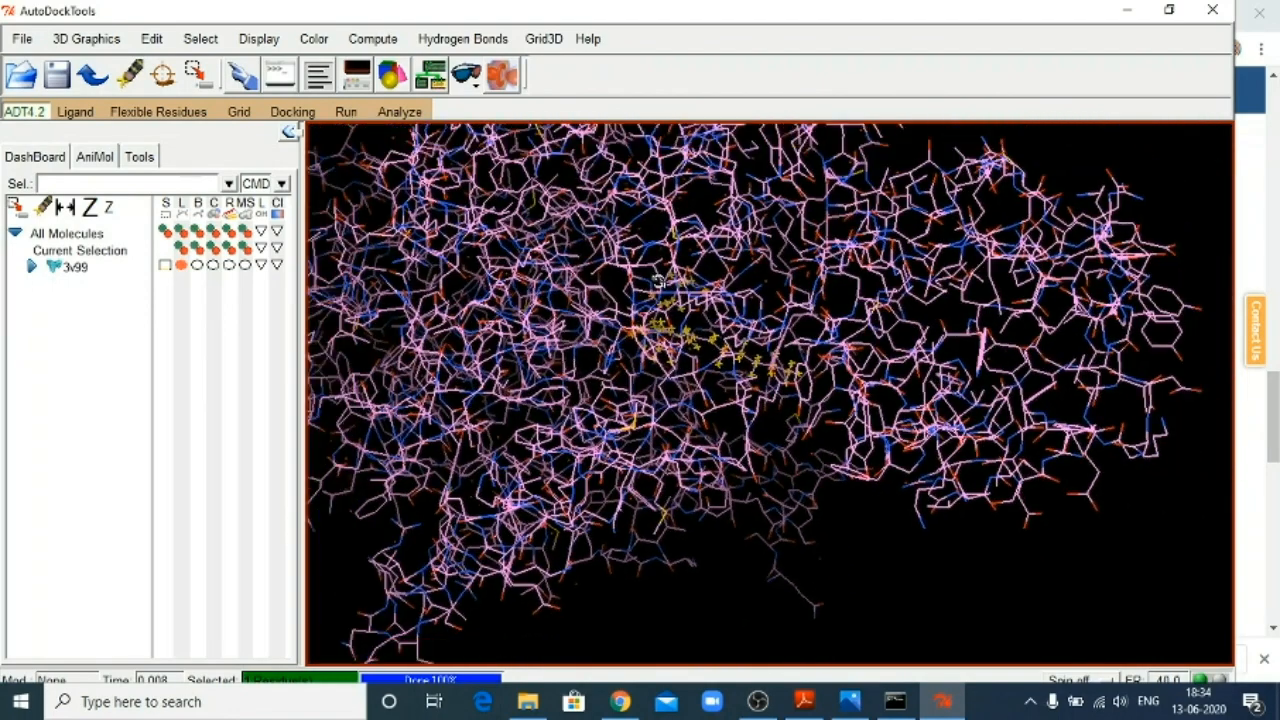
scroll(658, 281, up, 5)
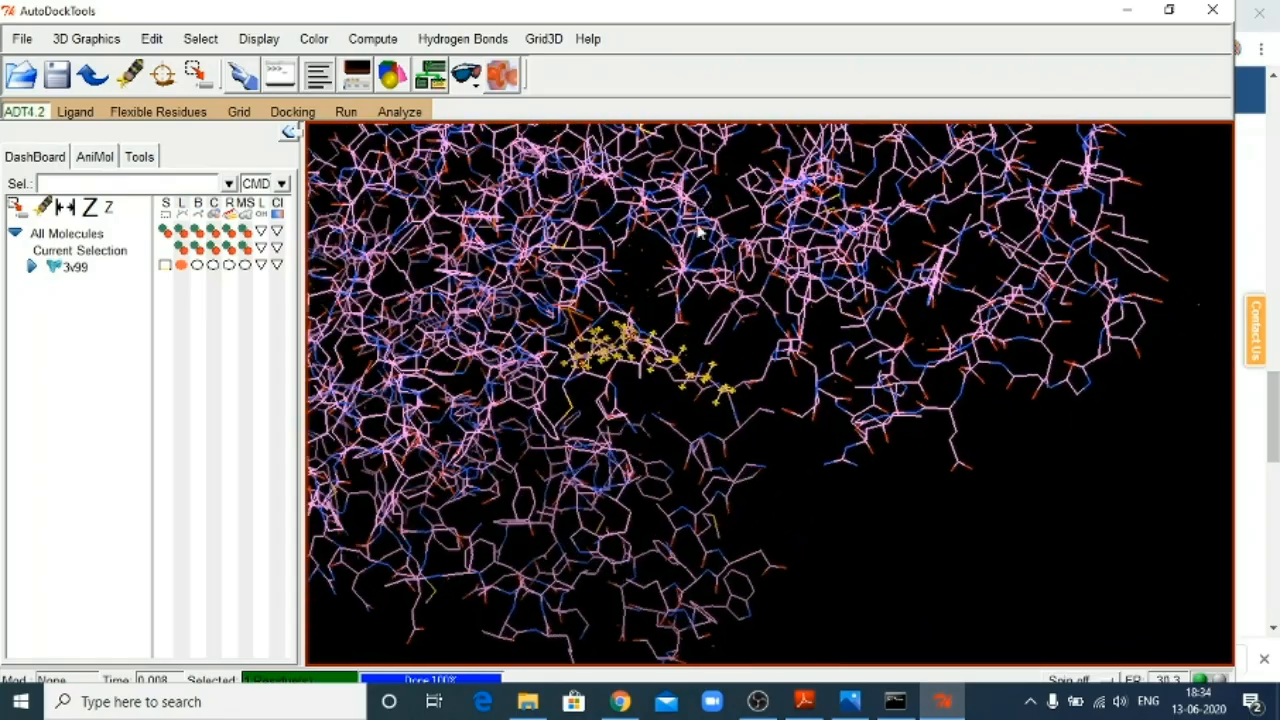
drag(668, 365, 737, 327)
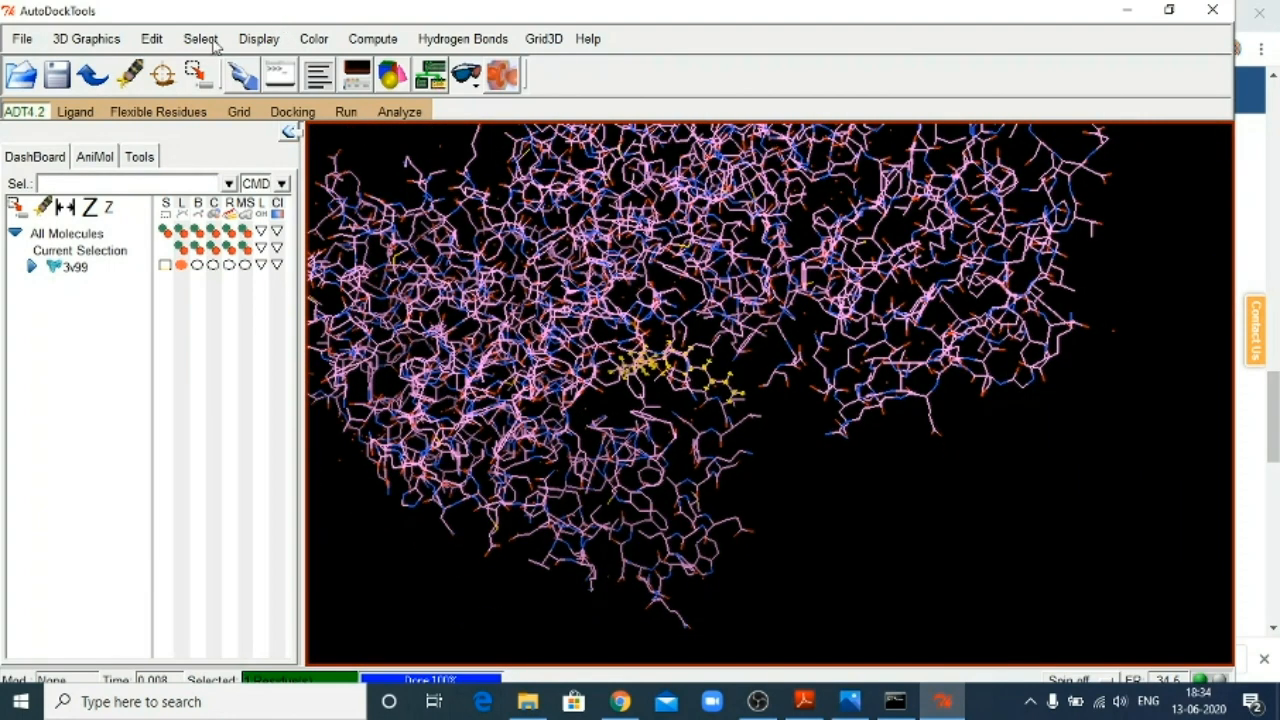
Label the selected ligand by residue and inspect its label up close.
click(257, 41)
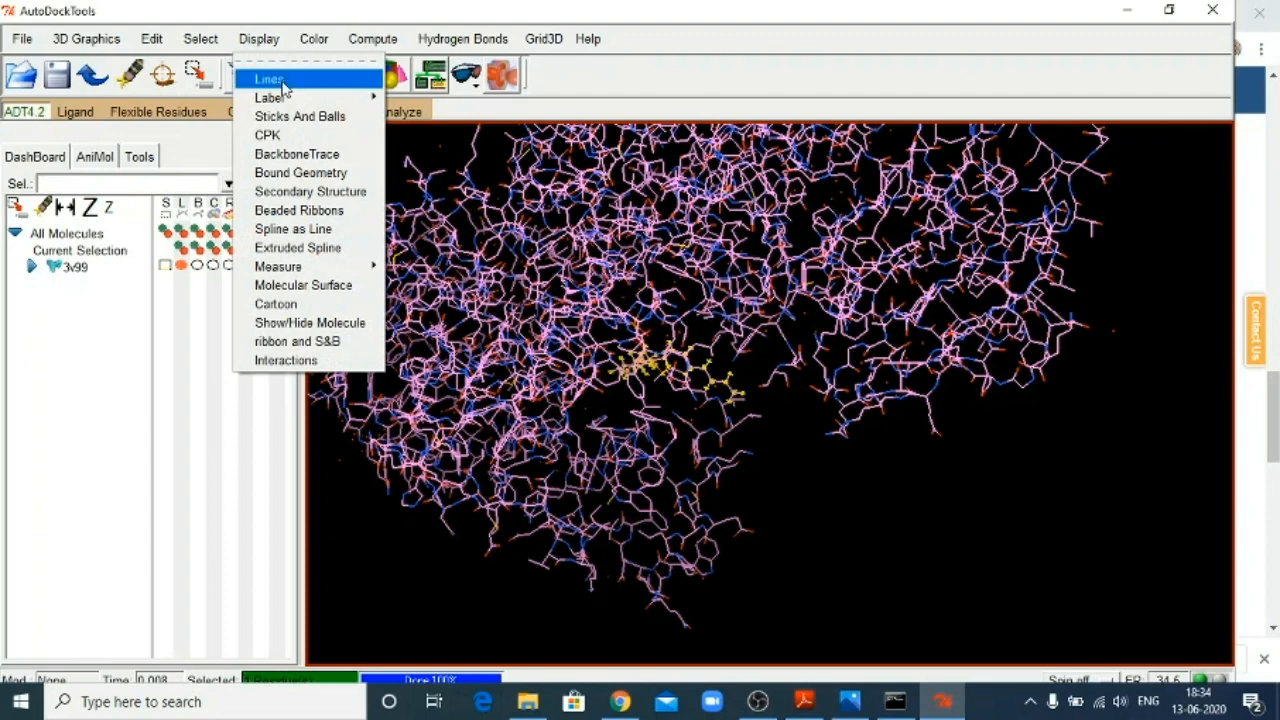
mouse_move(280, 97)
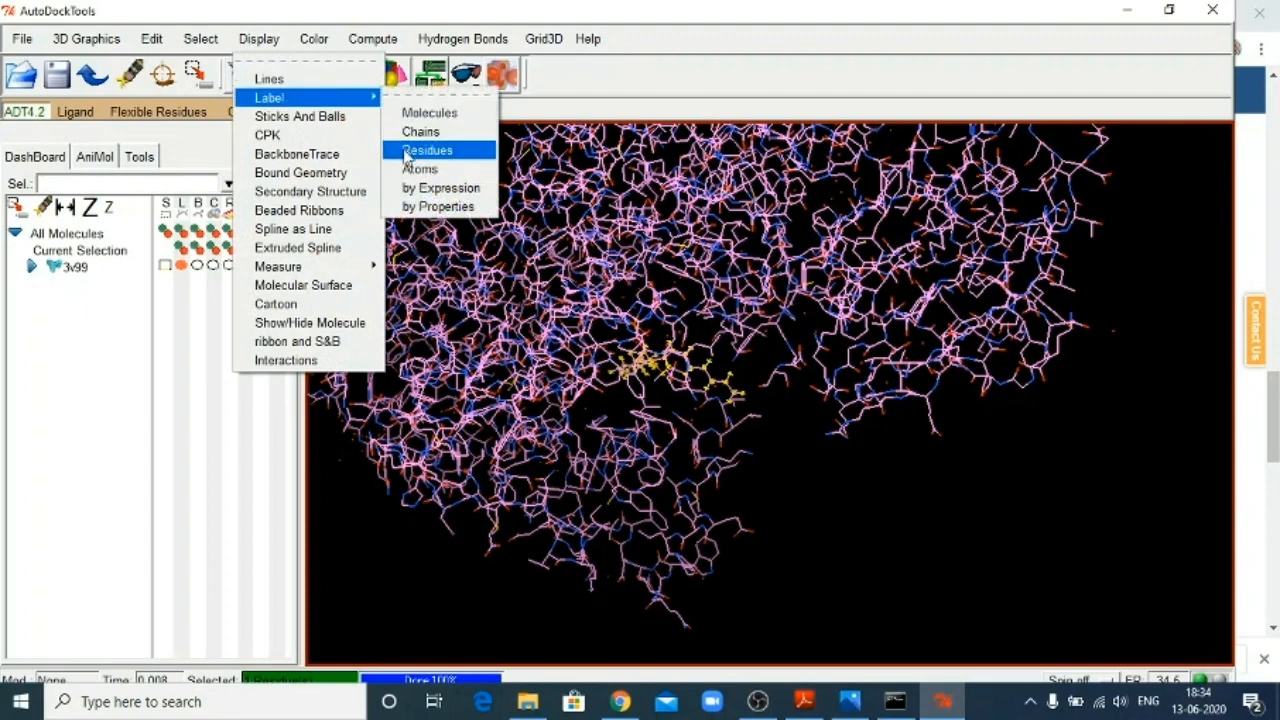
click(406, 151)
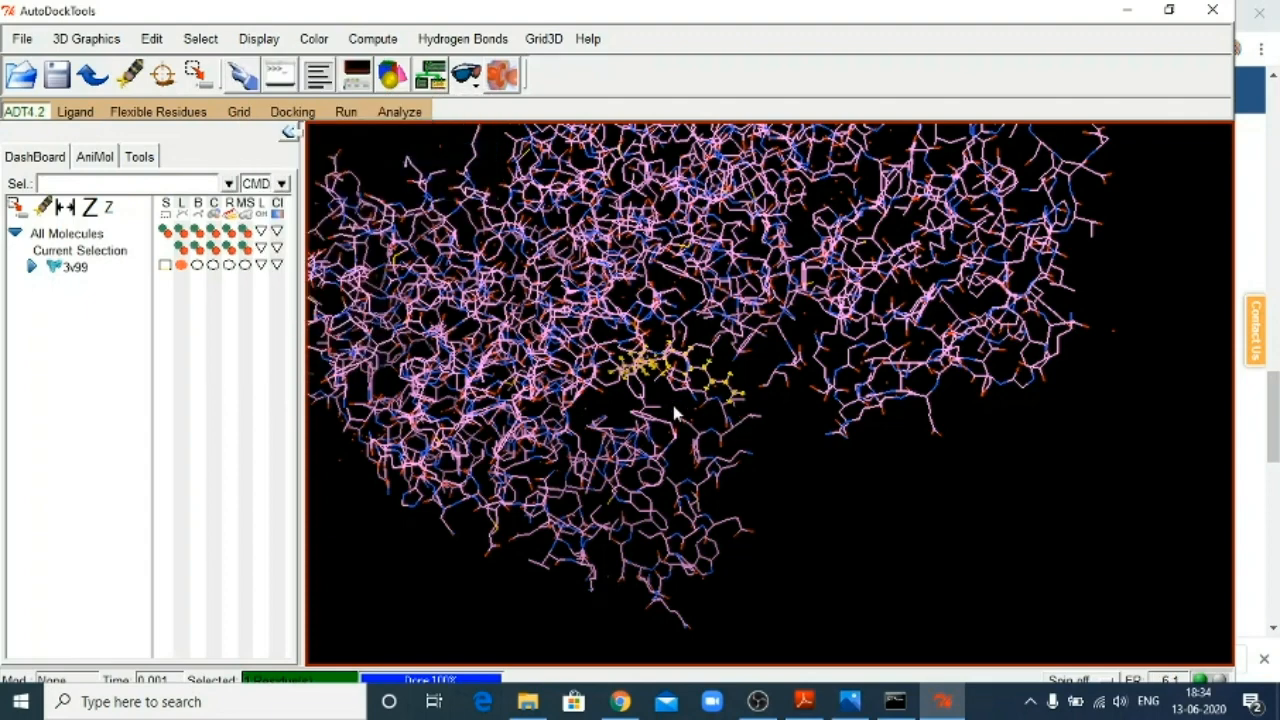
scroll(675, 404, up, 5)
drag(677, 402, 583, 338)
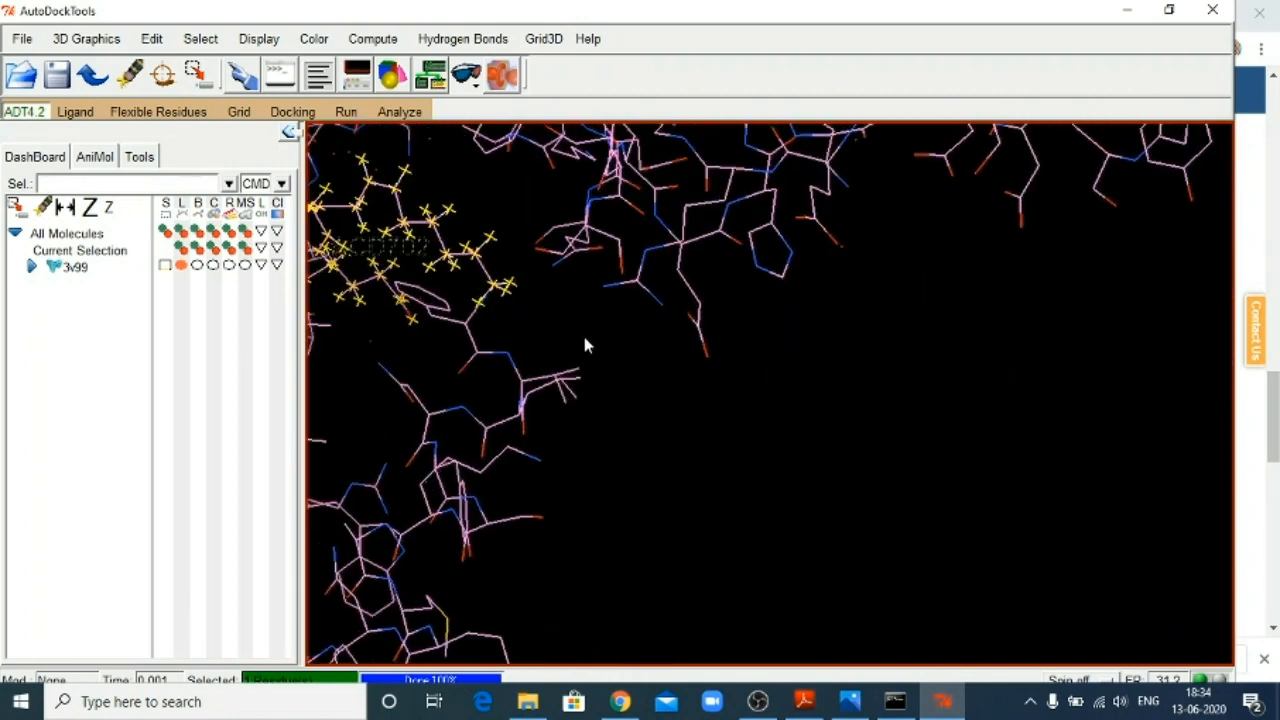
middle_drag(585, 340, 740, 418)
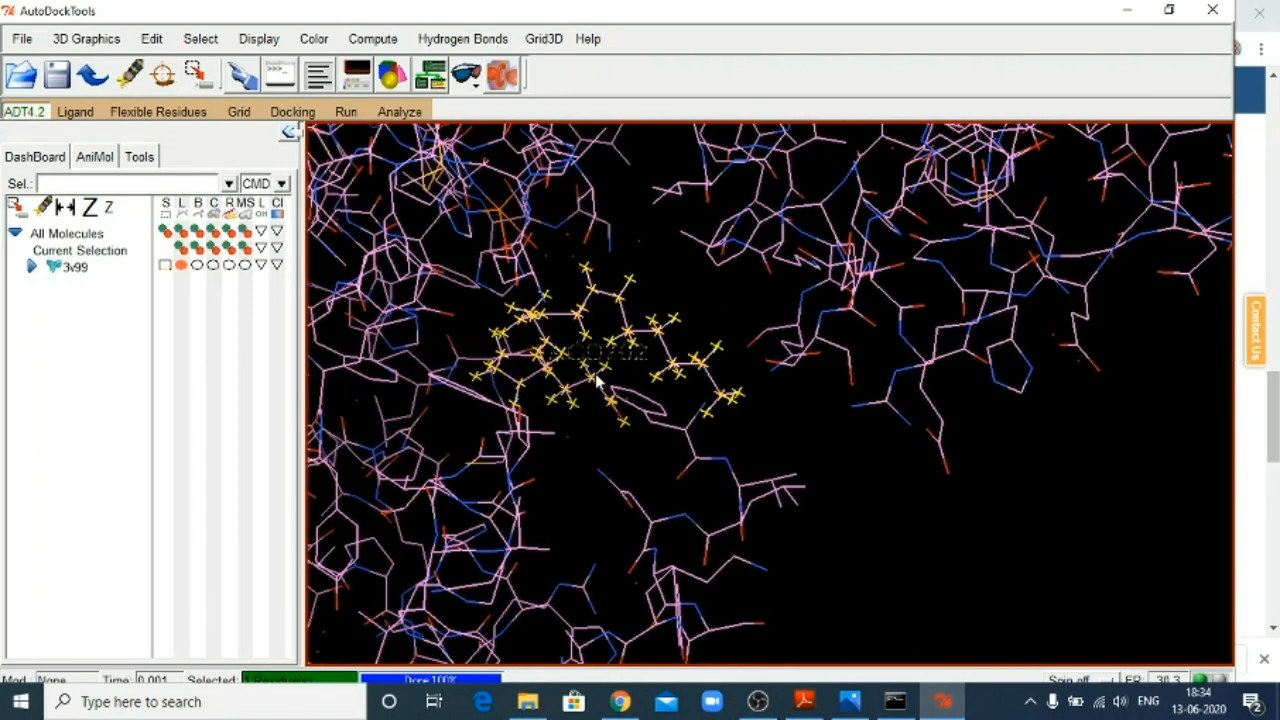
scroll(594, 372, up, 3)
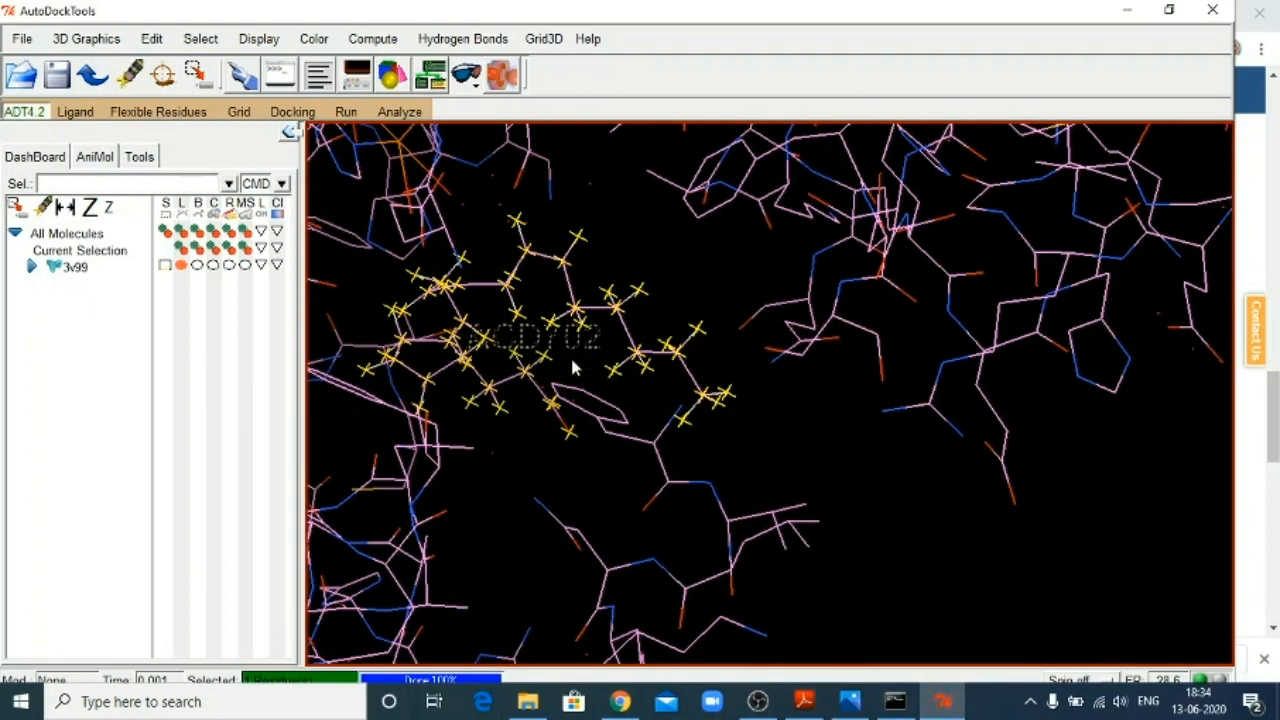
scroll(558, 368, down, 6)
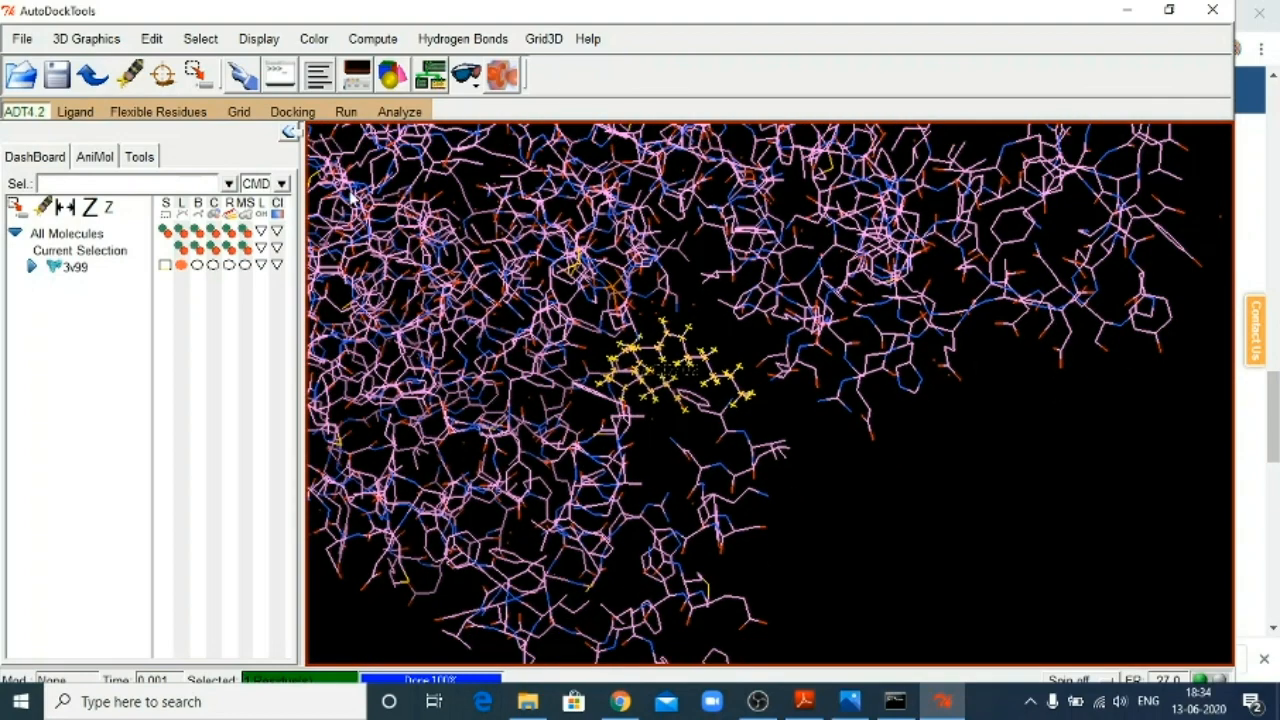
Delete the selected ligand atoms and the water molecules from 3v99.
click(151, 40)
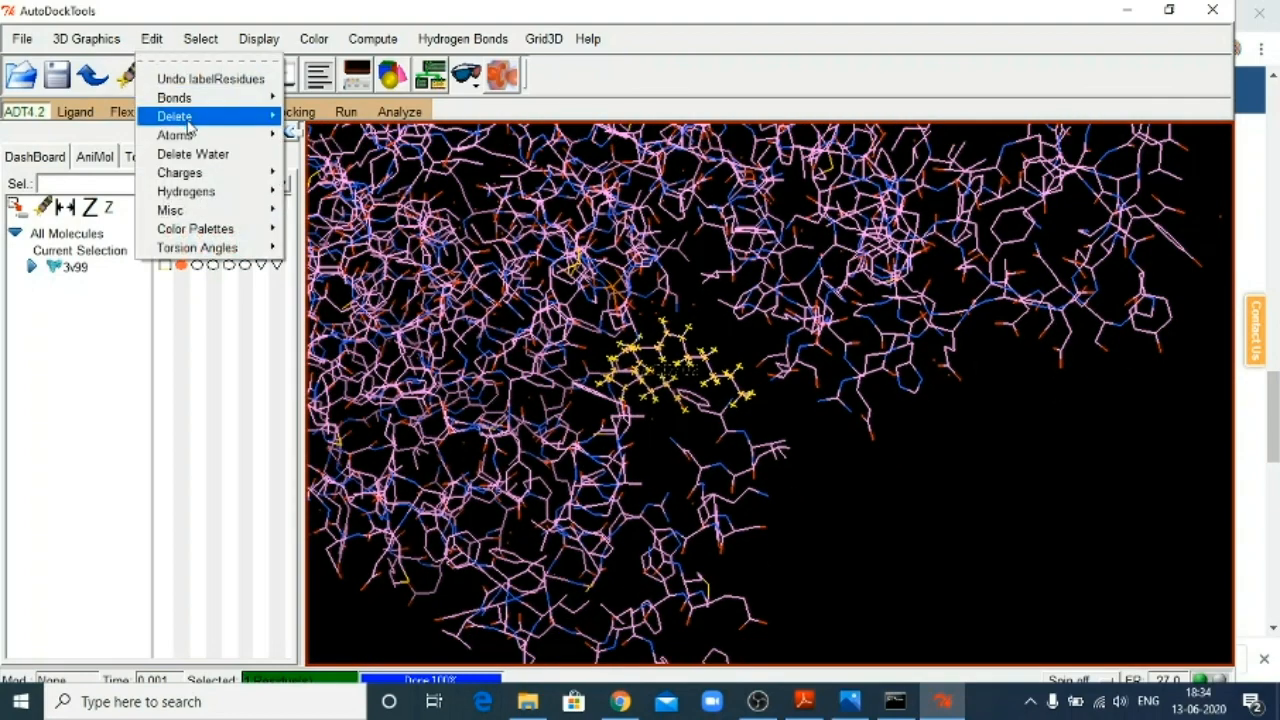
mouse_move(185, 117)
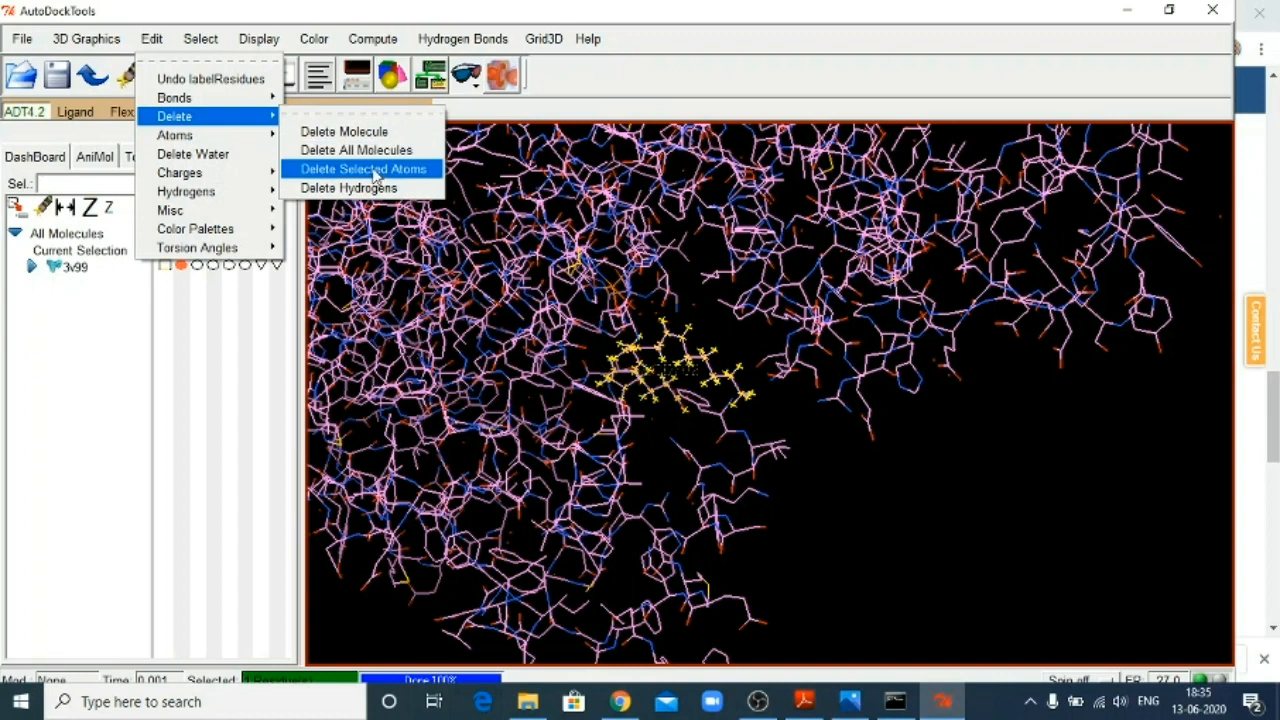
click(375, 172)
click(148, 102)
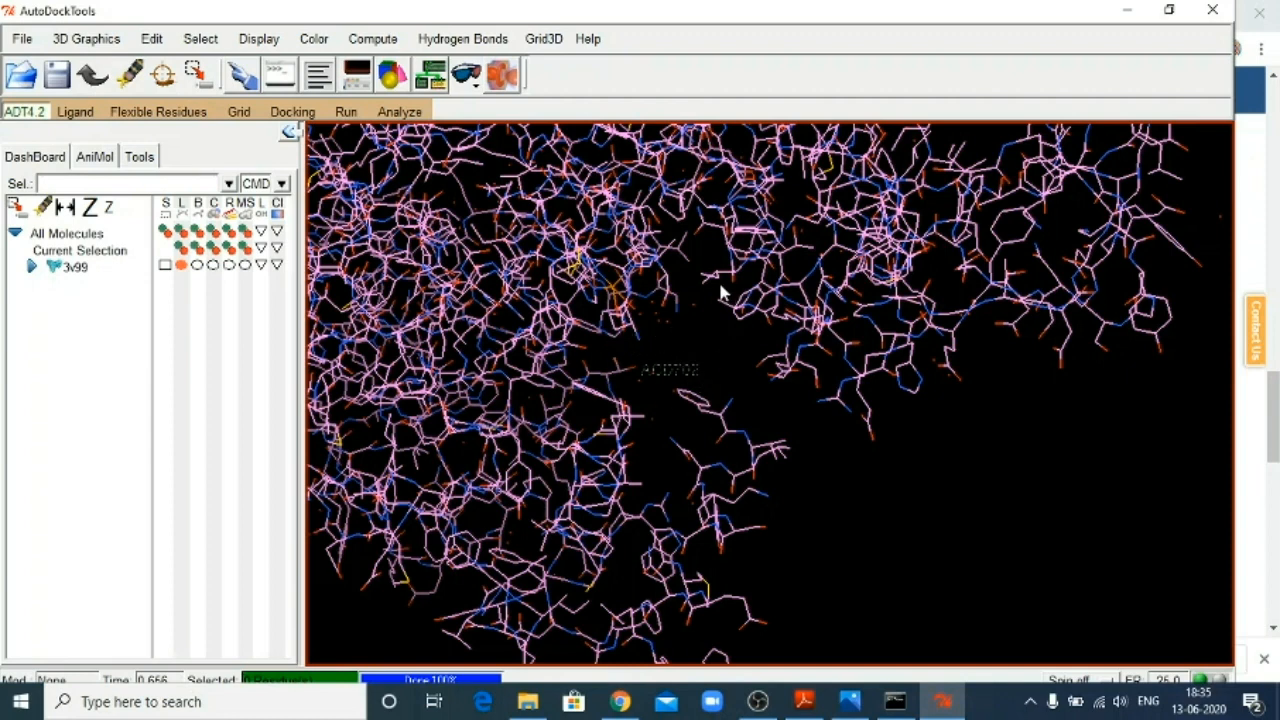
click(152, 40)
click(193, 154)
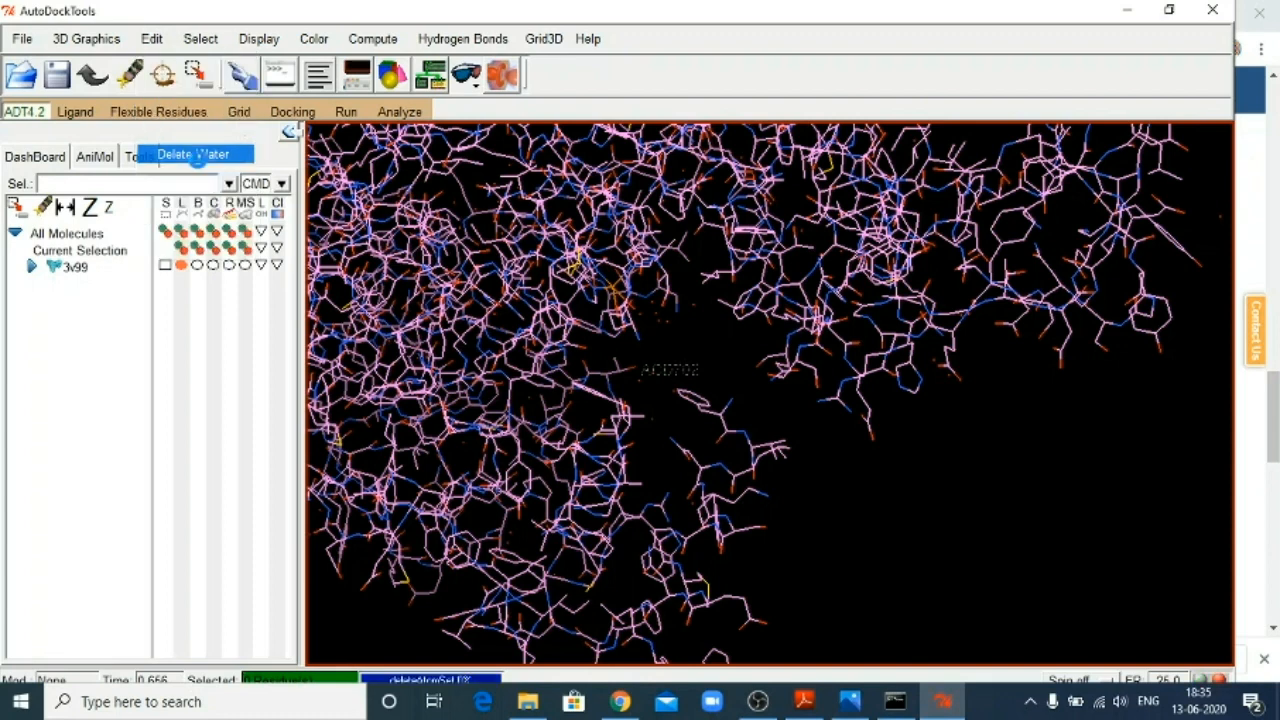
Add polar-only hydrogens to 3v99 using the noBondOrder method, with atoms renumbered to include the new hydrogens.
click(152, 40)
mouse_move(193, 208)
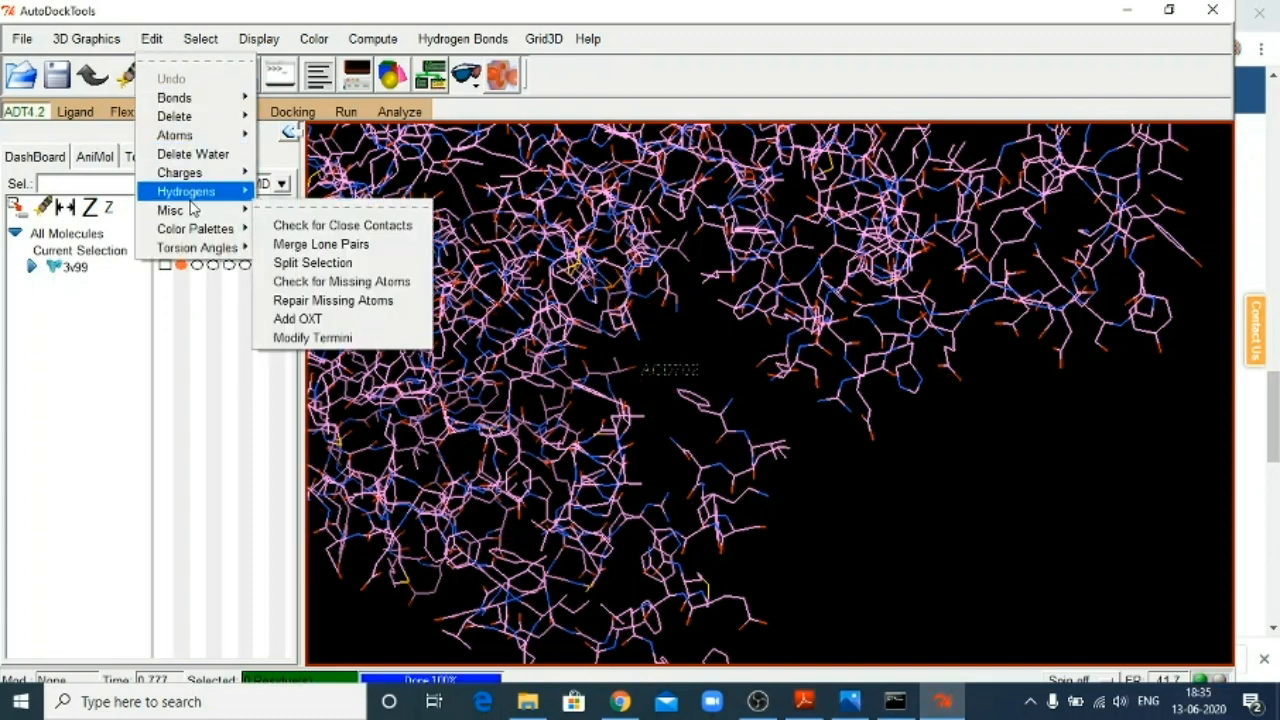
click(283, 204)
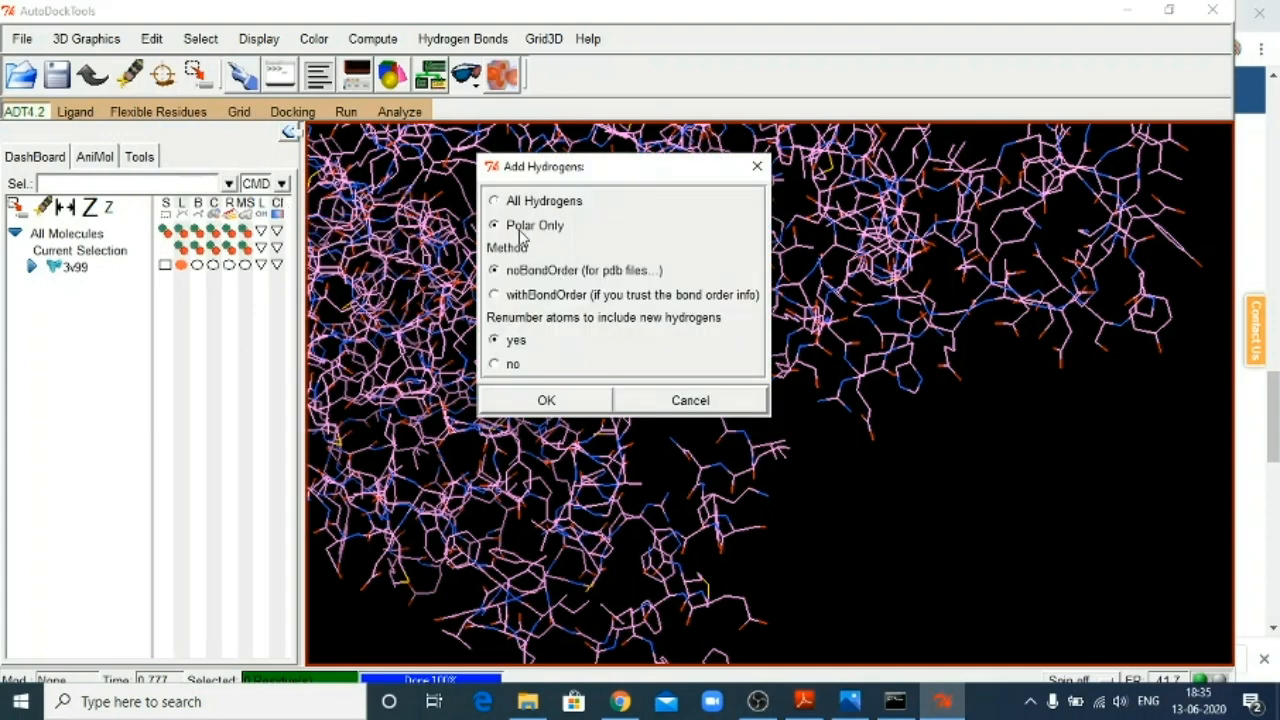
click(531, 400)
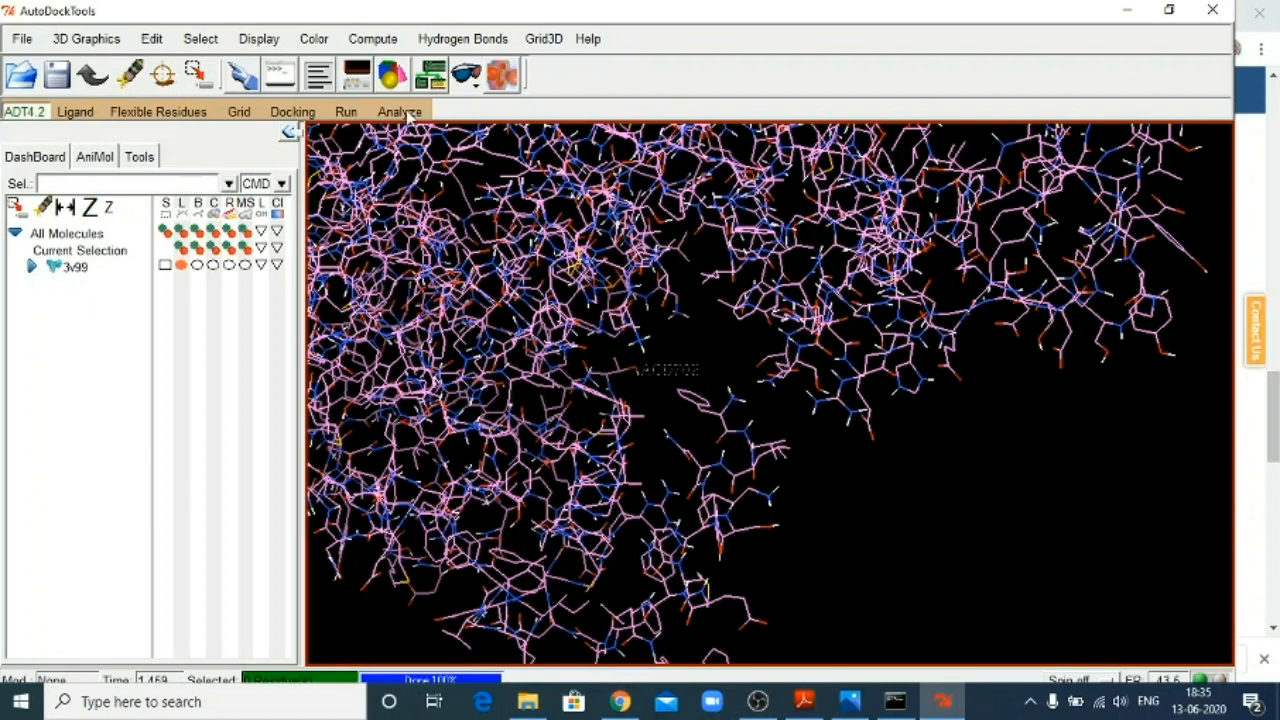
Add Kollman charges to the 3v99 protein and acknowledge the total charge notice.
click(153, 40)
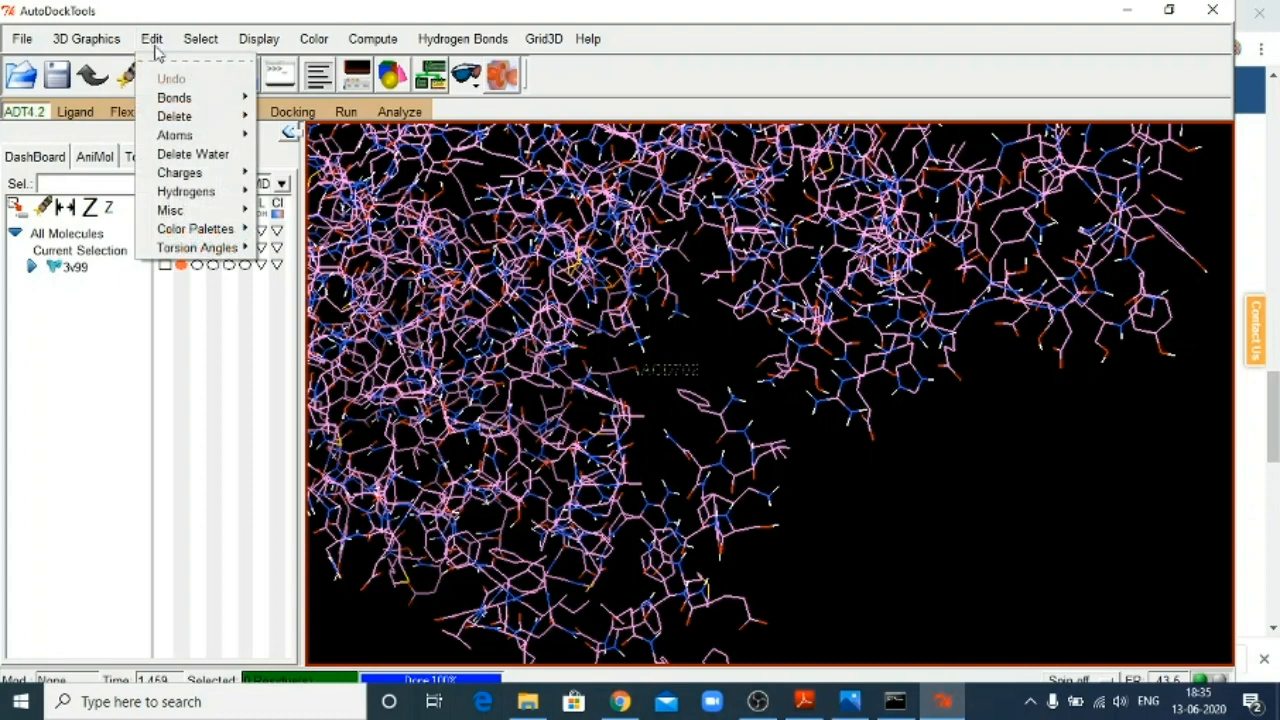
mouse_move(180, 176)
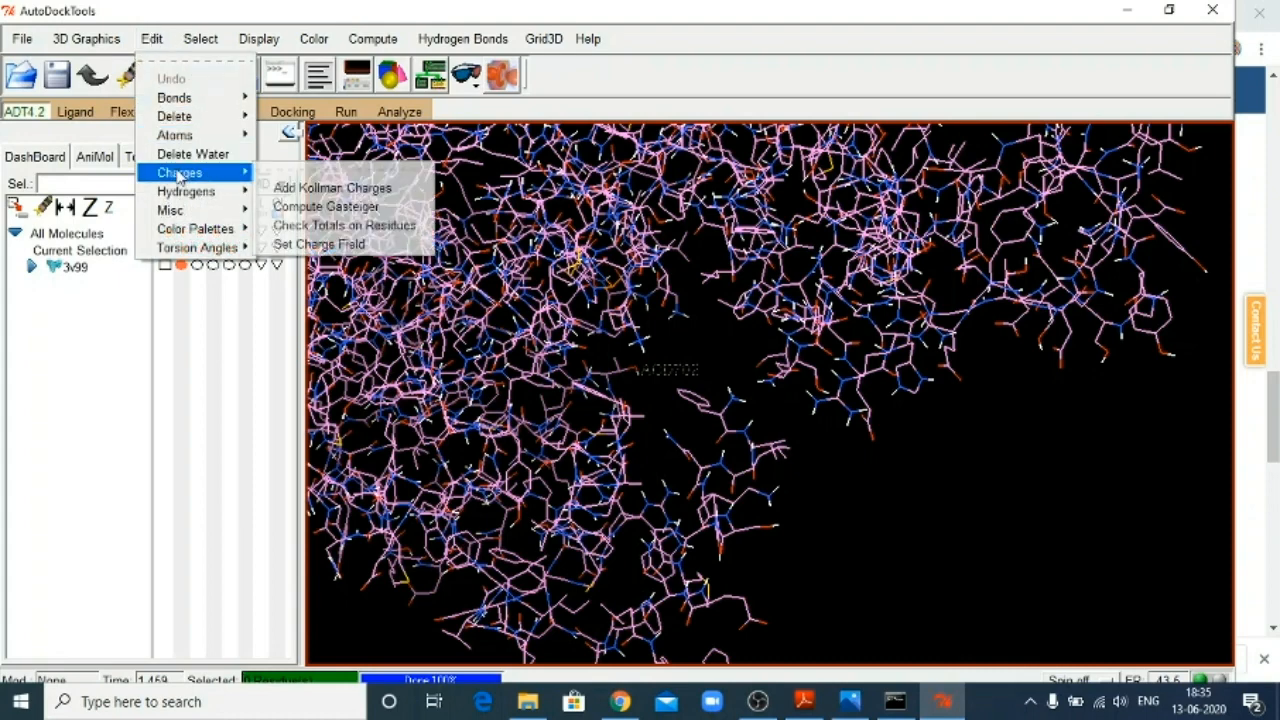
click(287, 193)
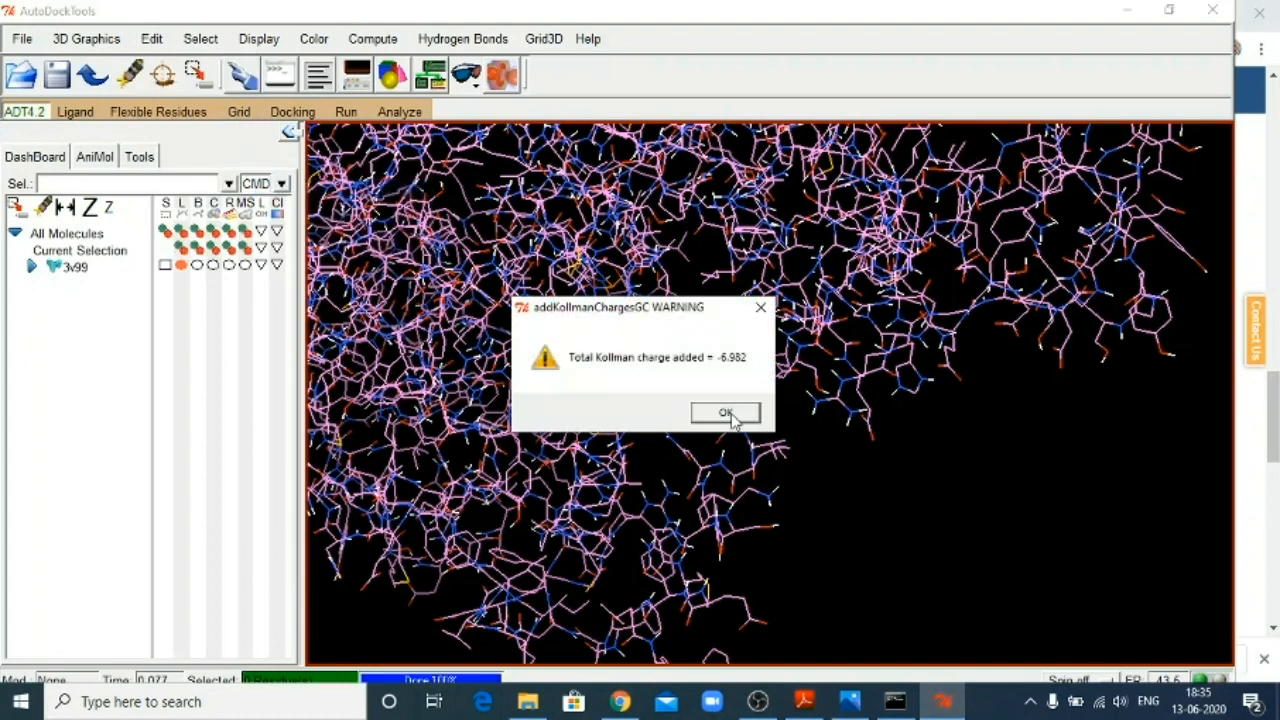
click(728, 414)
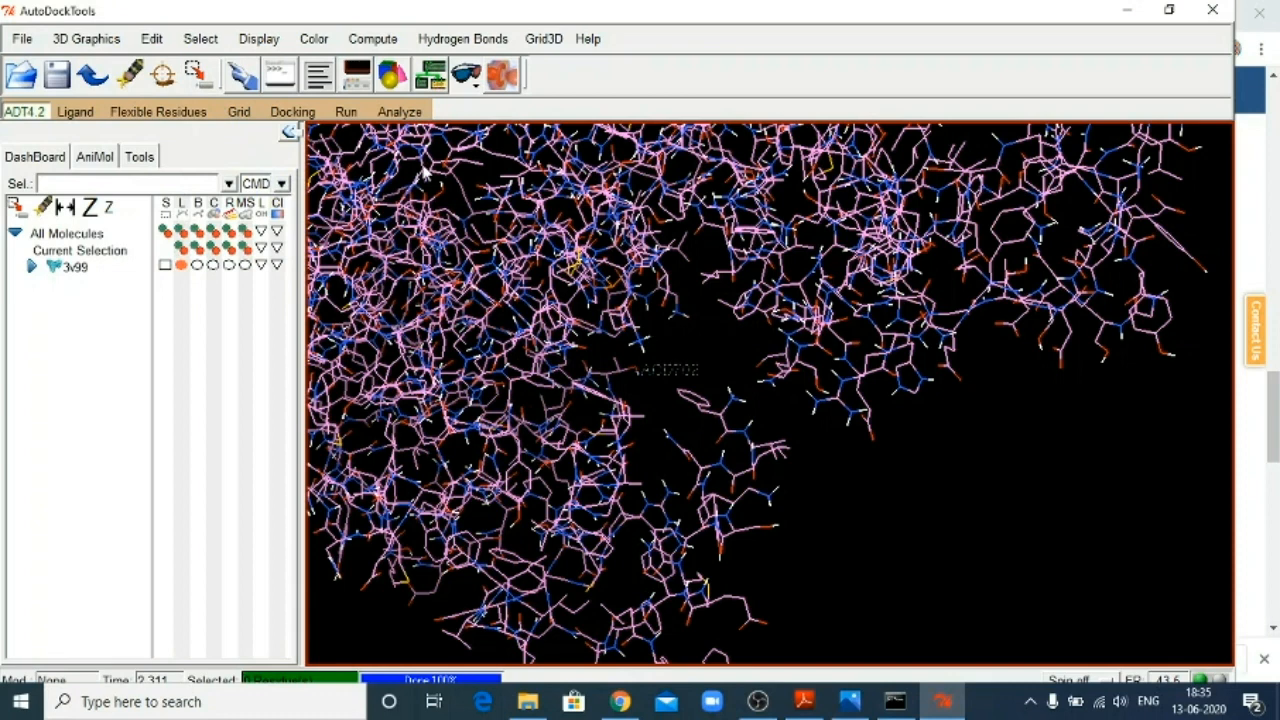
Compute Gasteiger charges for the 3v99 protein and acknowledge the total charge notice.
click(152, 39)
mouse_move(218, 178)
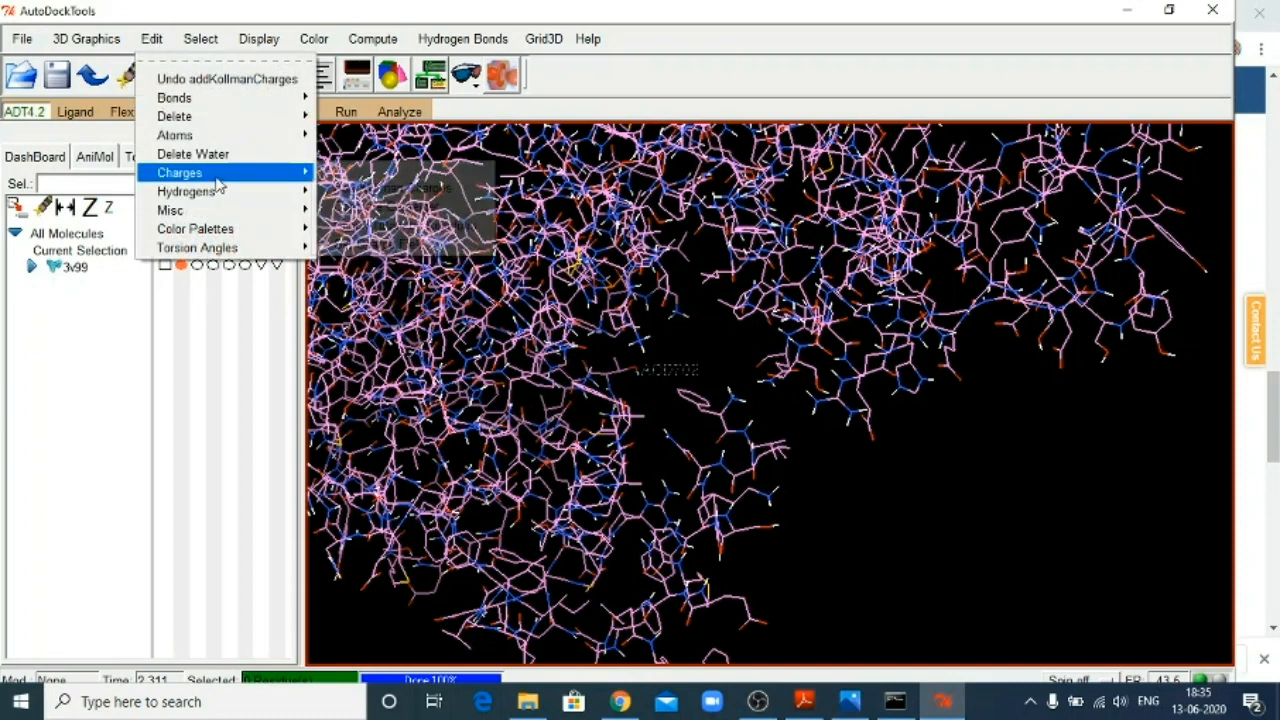
click(346, 208)
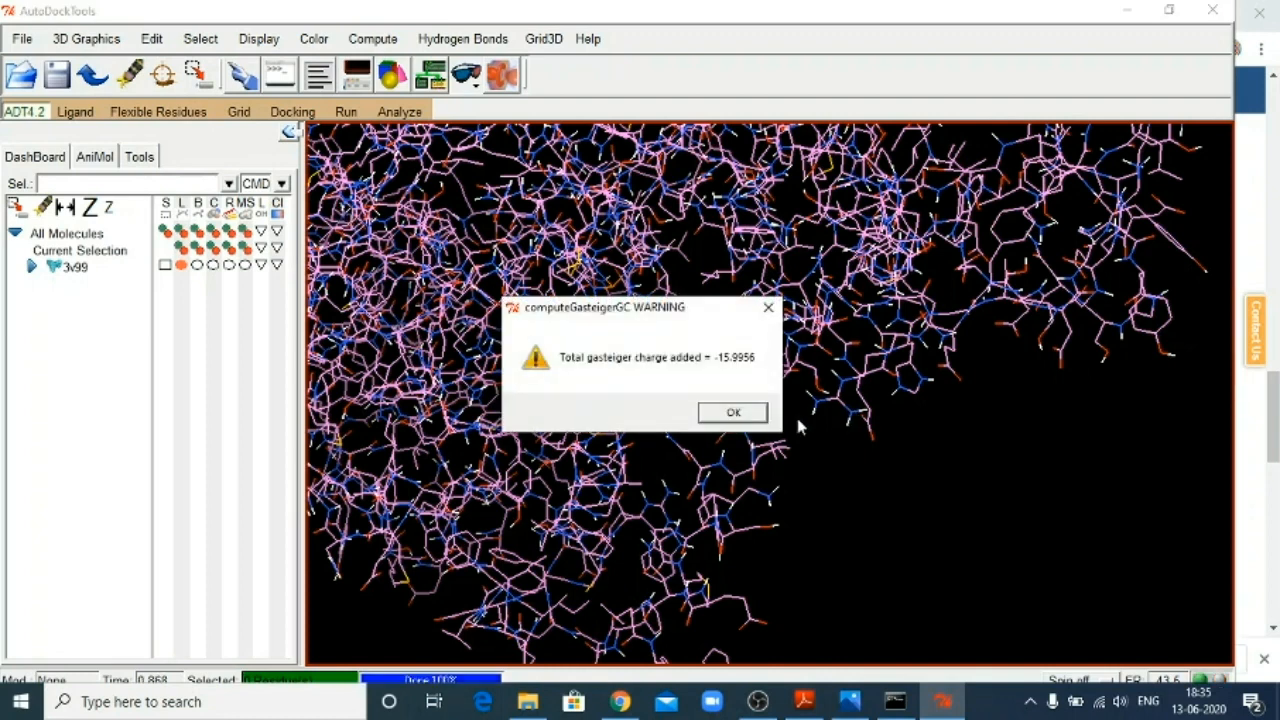
click(733, 412)
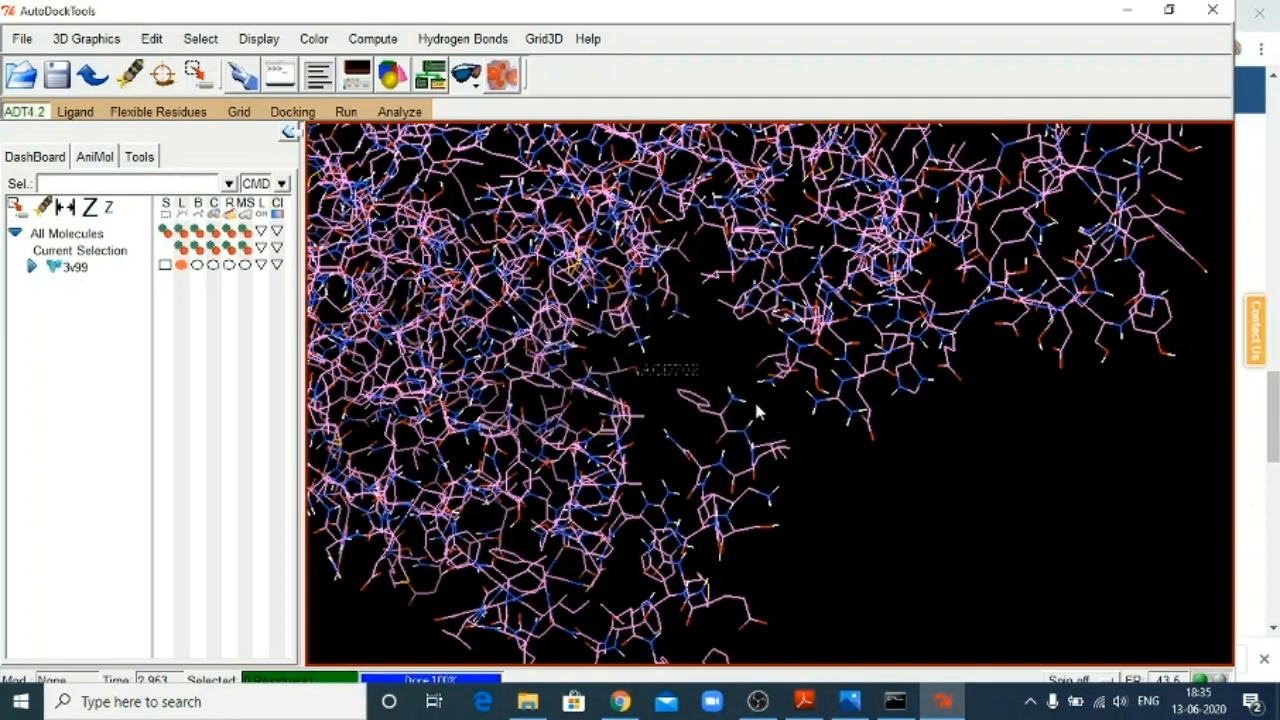
Assign AD4 atom types to the 3v99 protein.
click(150, 39)
mouse_move(193, 137)
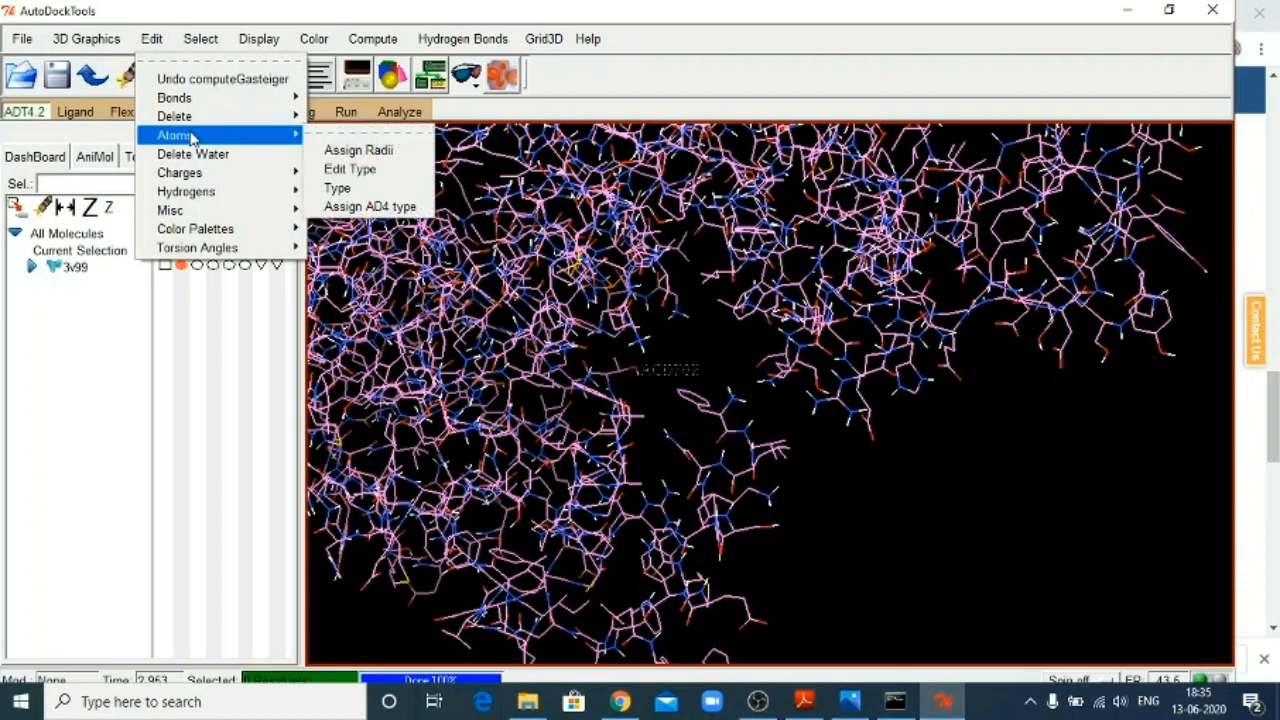
click(348, 206)
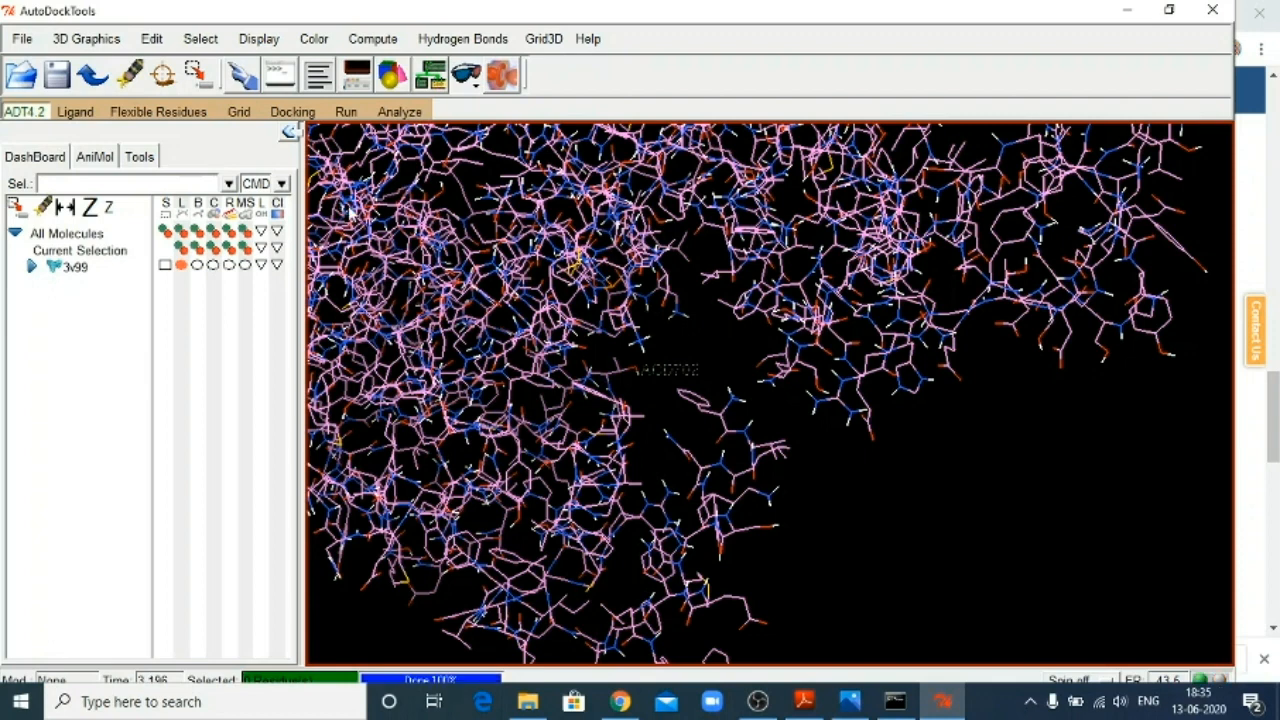
Save 3v99 in PDBQT format as C:\dock\3v99.pdbqt with the Sort Nodes option toggled.
click(22, 42)
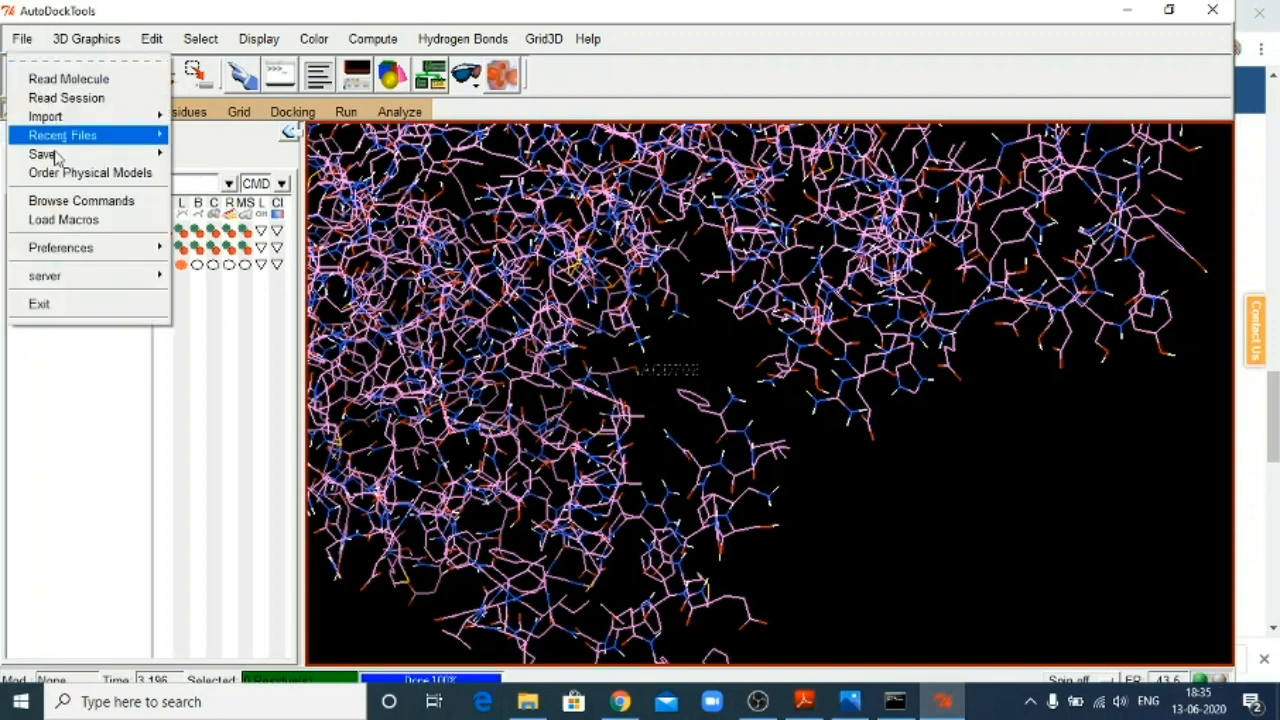
mouse_move(86, 162)
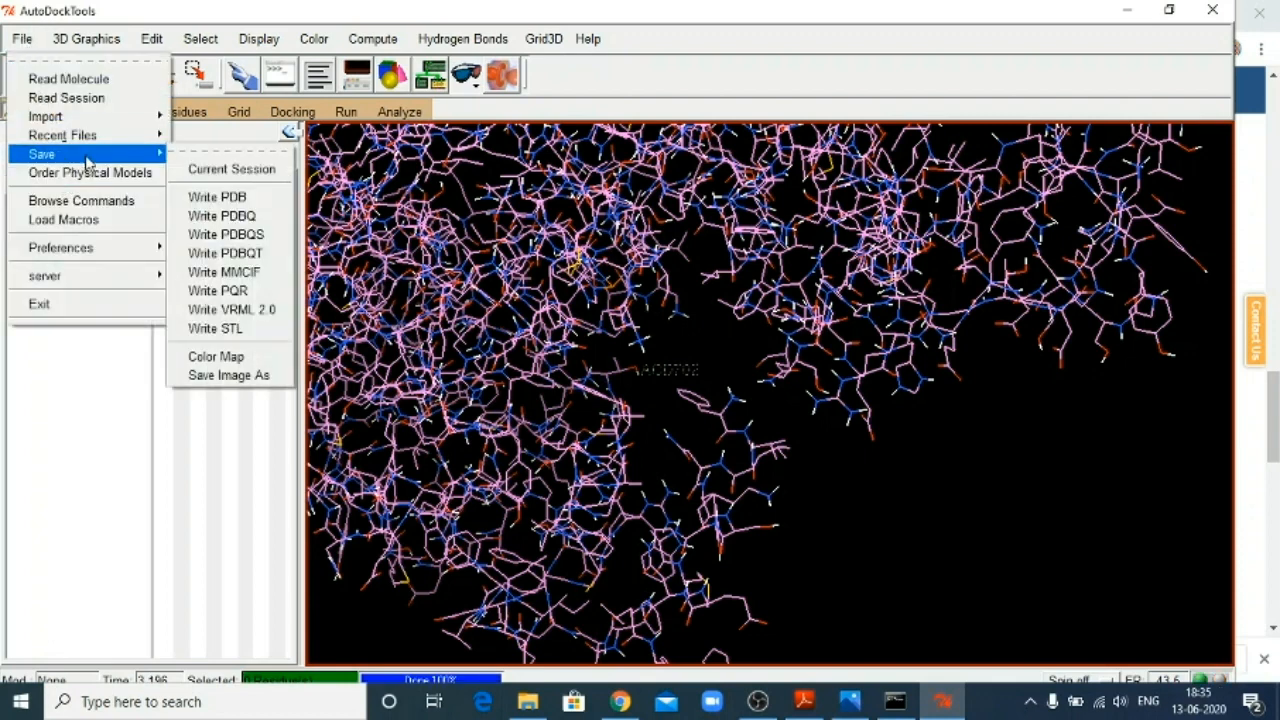
click(224, 253)
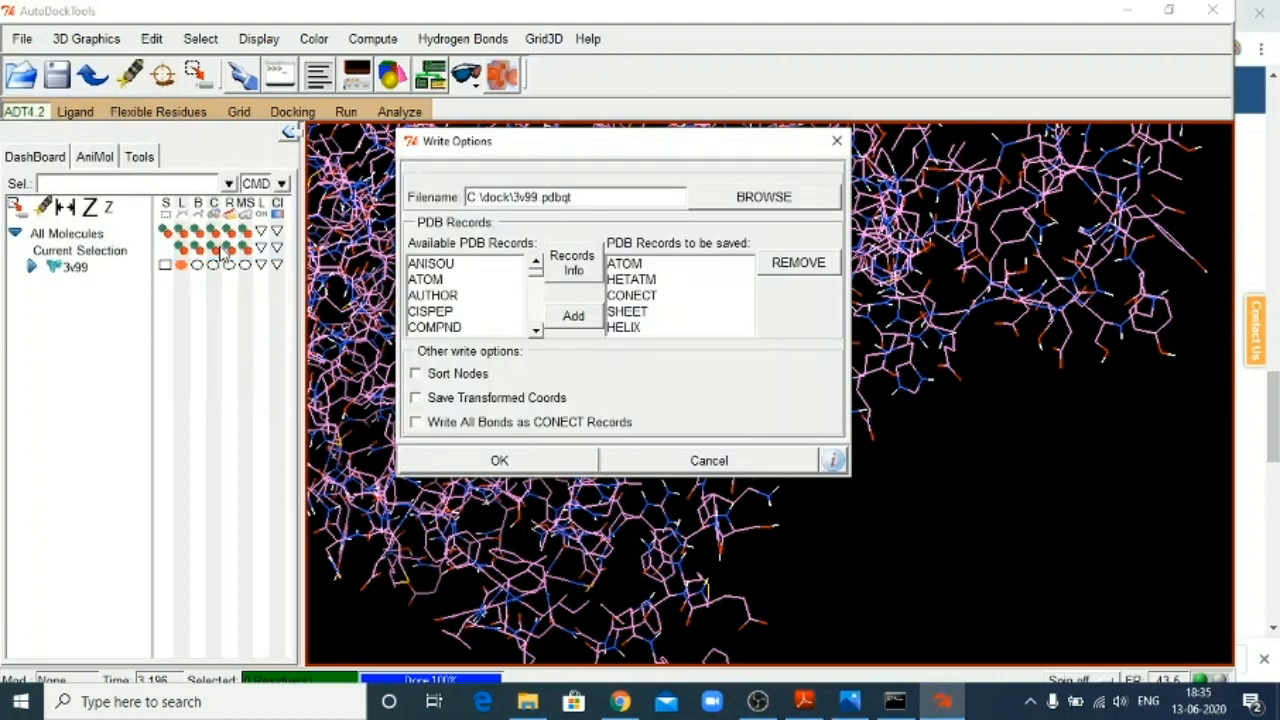
click(418, 374)
click(497, 459)
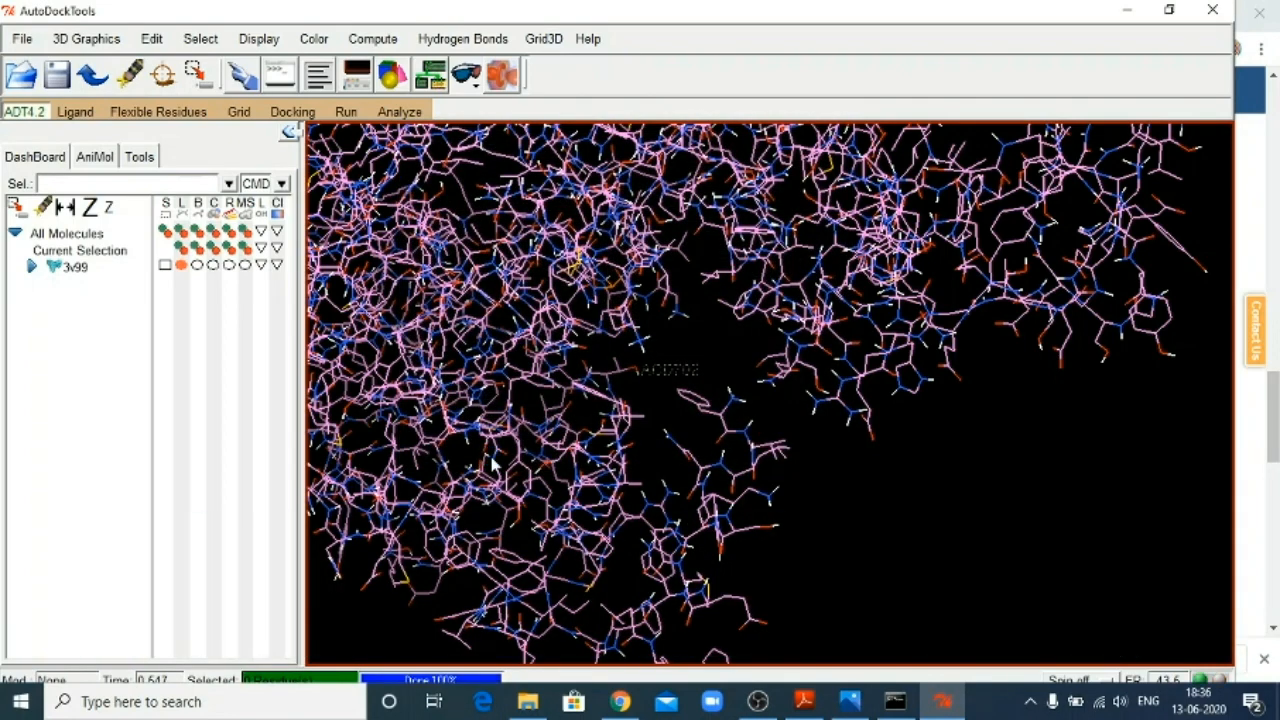
Load aspirin.pdb from the dock folder as the docking ligand and acknowledge its setup summary.
click(72, 113)
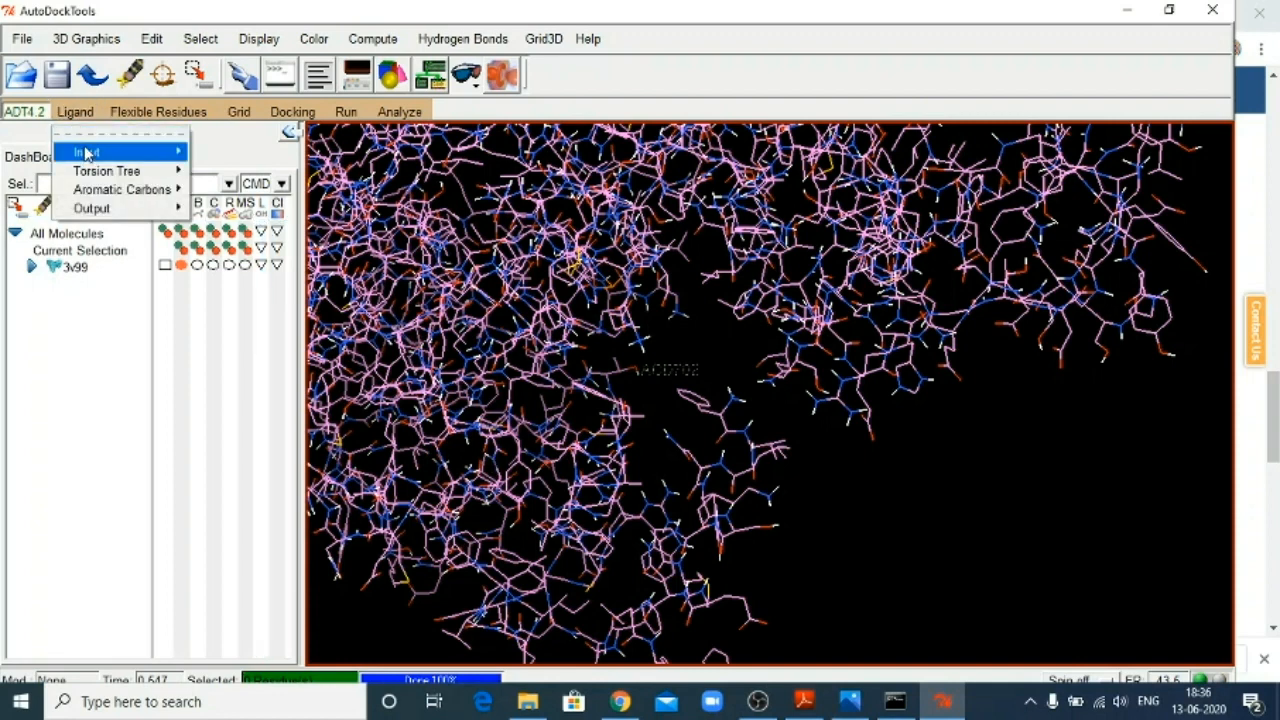
mouse_move(88, 153)
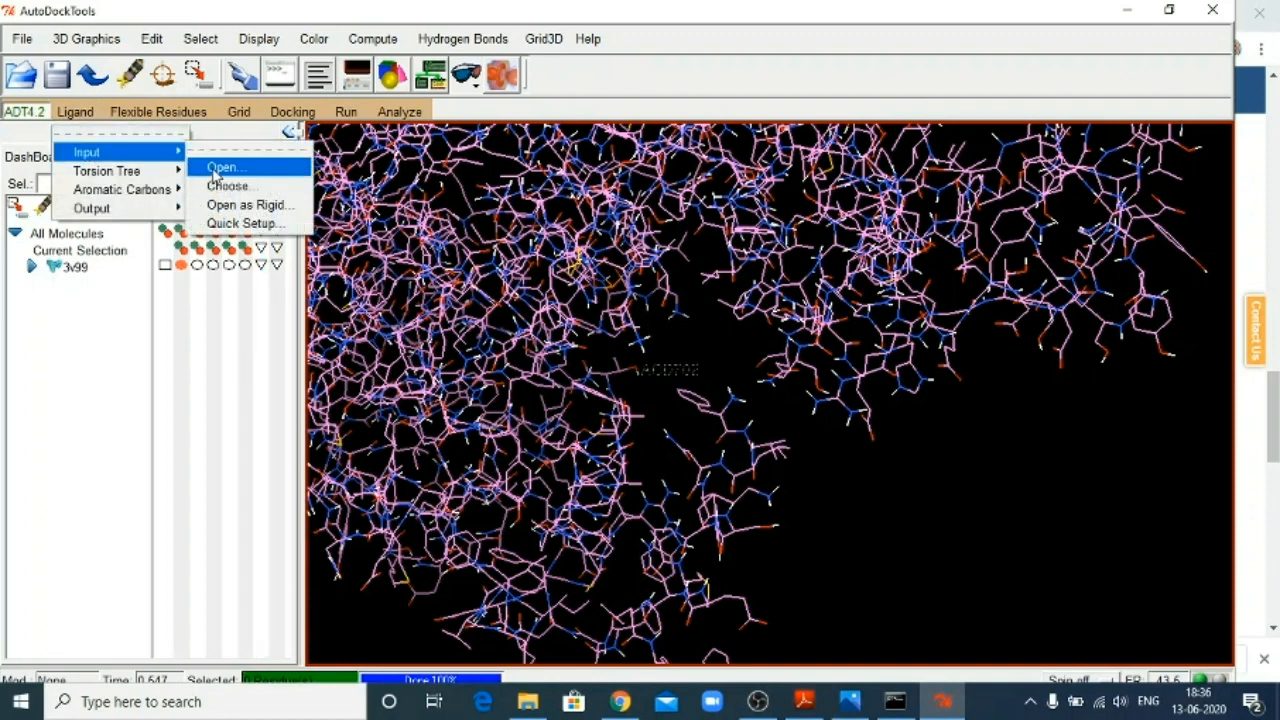
click(214, 170)
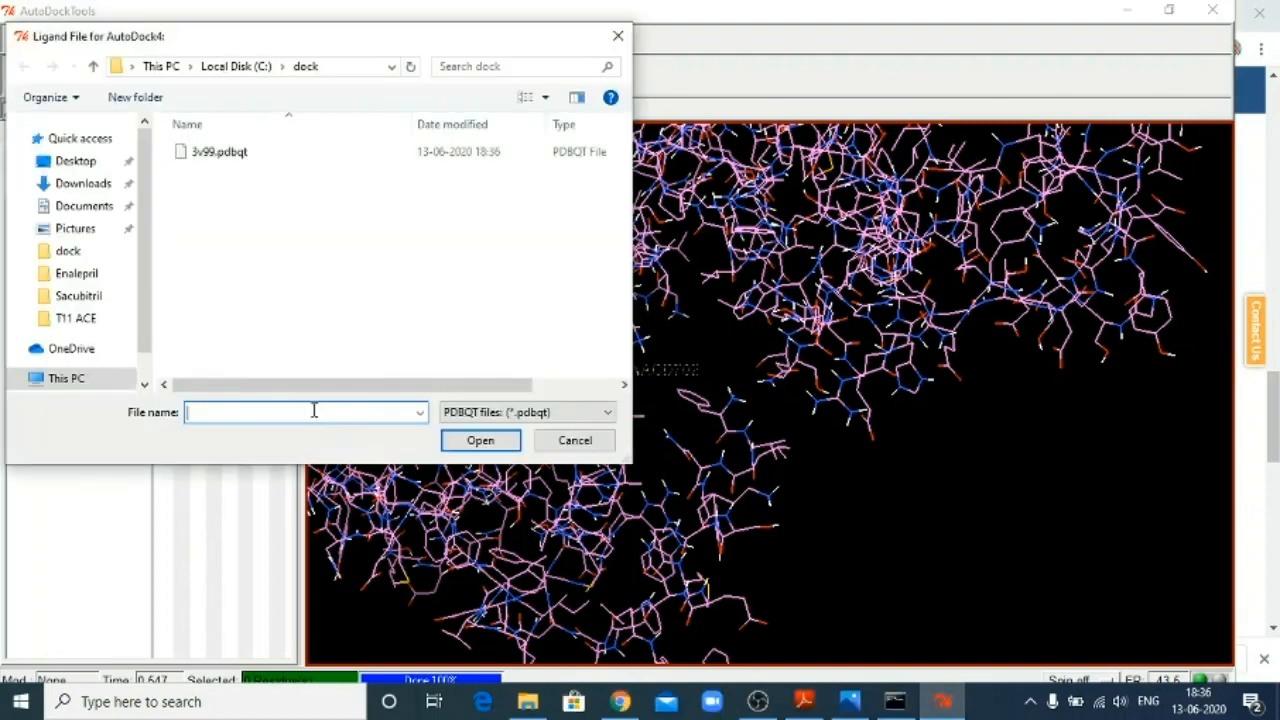
text(as)
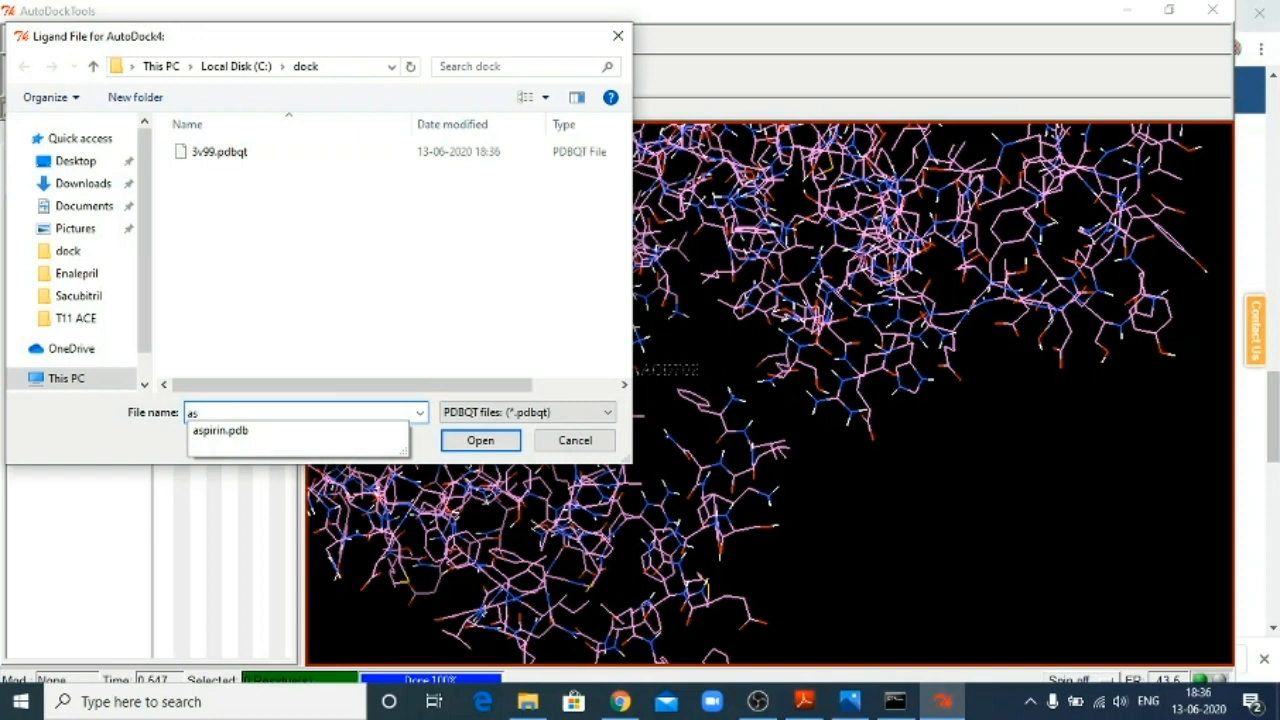
key(Down)
key(Return)
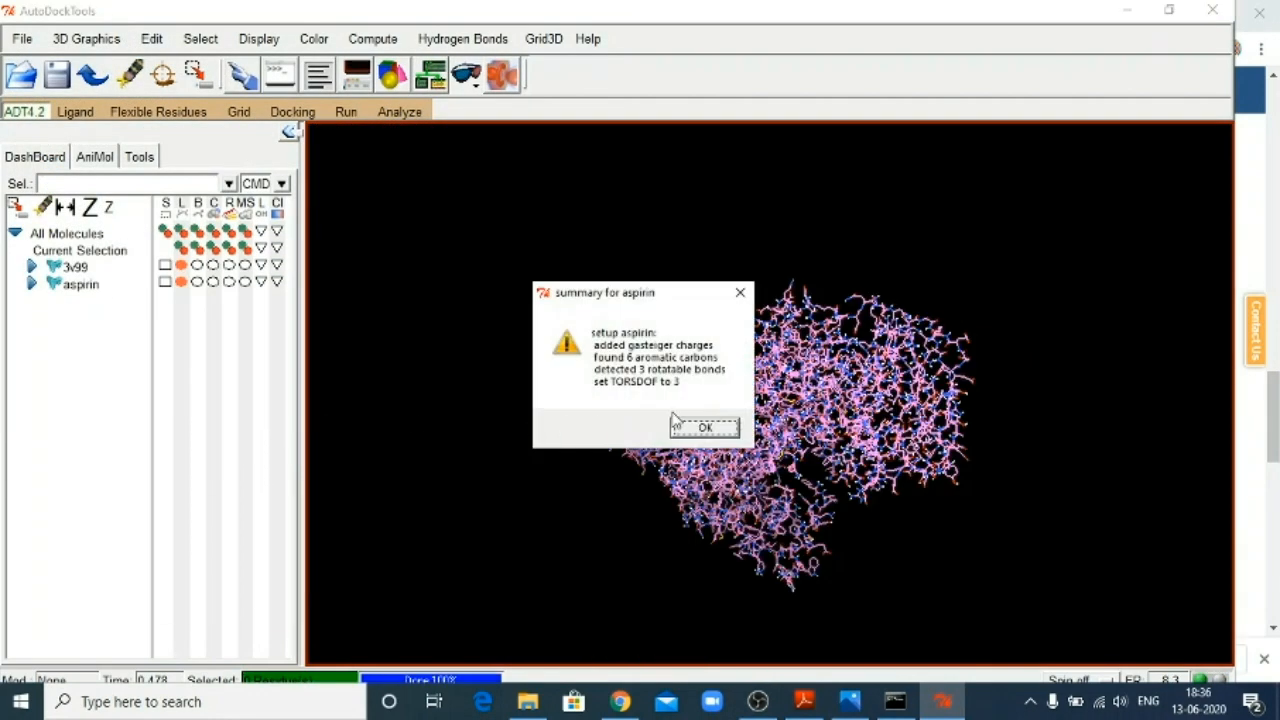
click(705, 428)
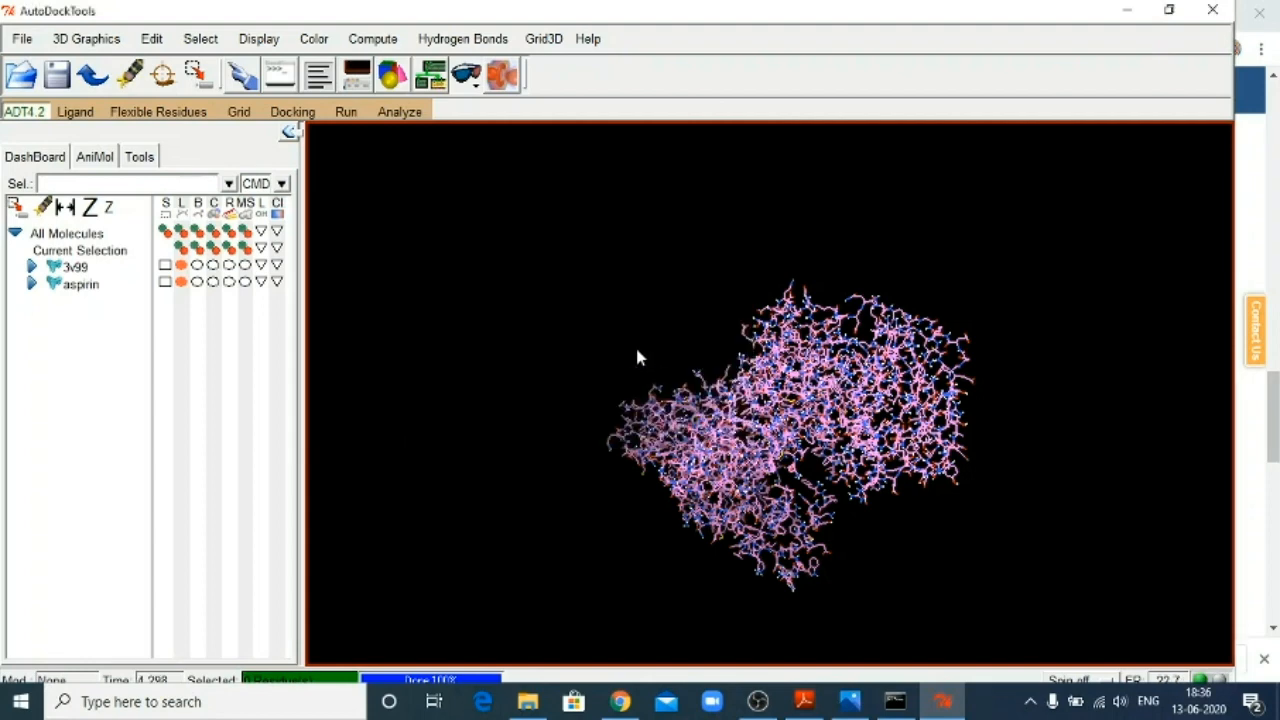
Save the prepared ligand in PDBQT format as aspirin in the dock folder.
drag(858, 456, 634, 262)
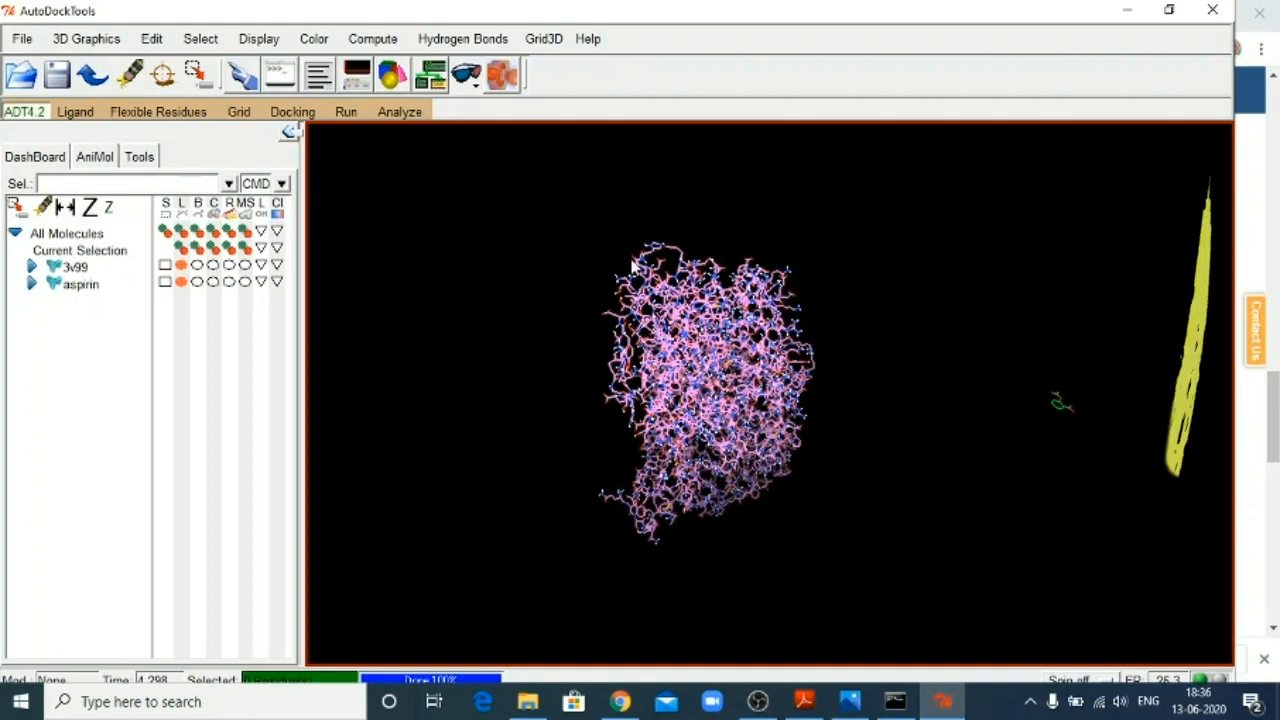
click(80, 112)
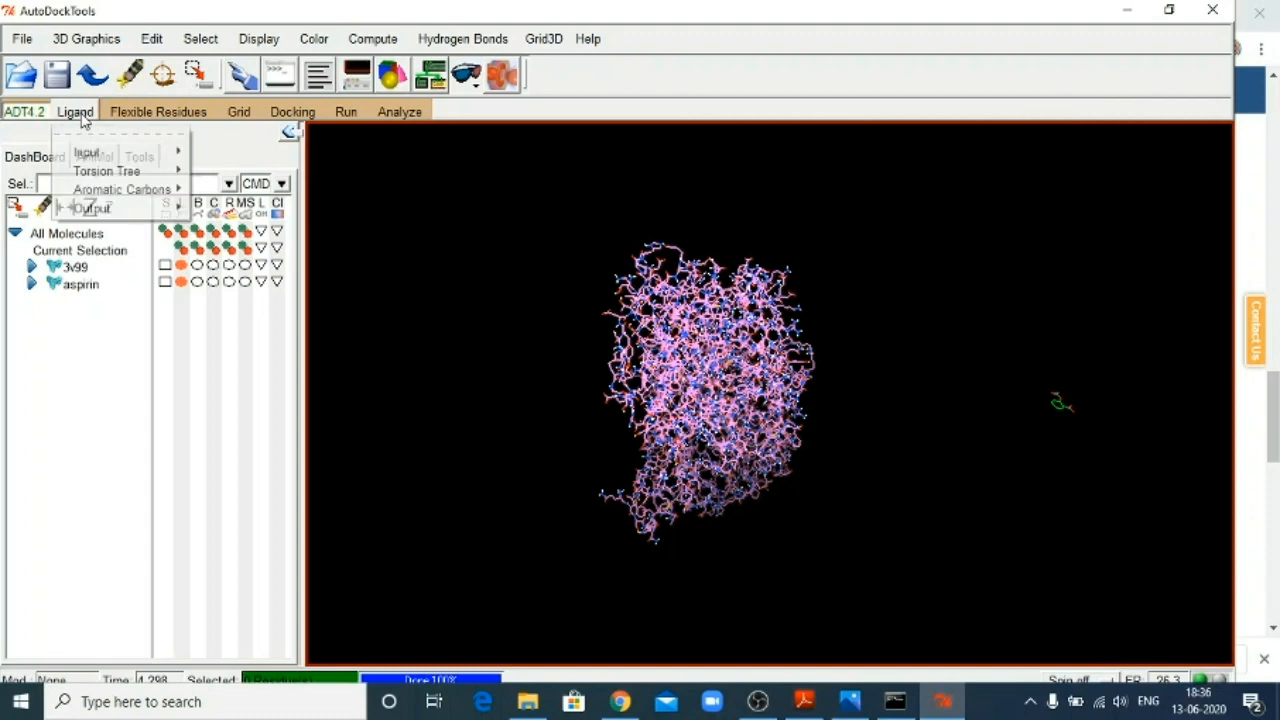
mouse_move(111, 207)
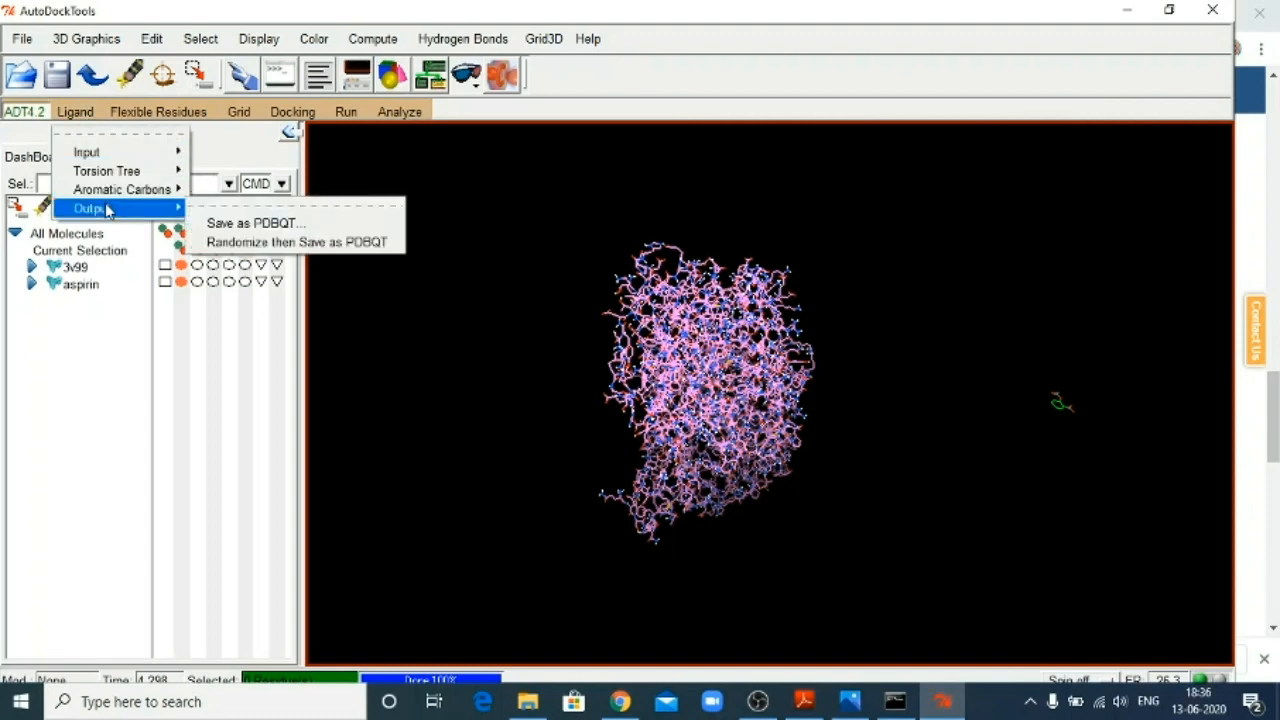
click(243, 228)
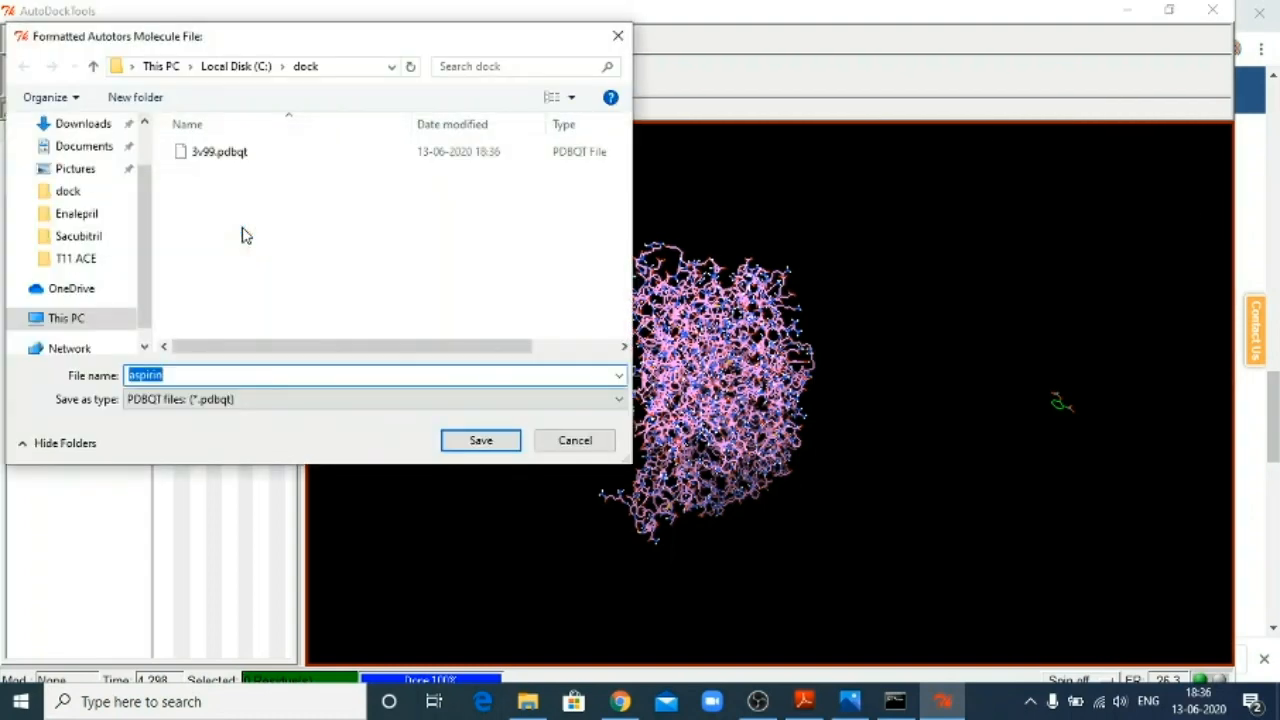
click(484, 446)
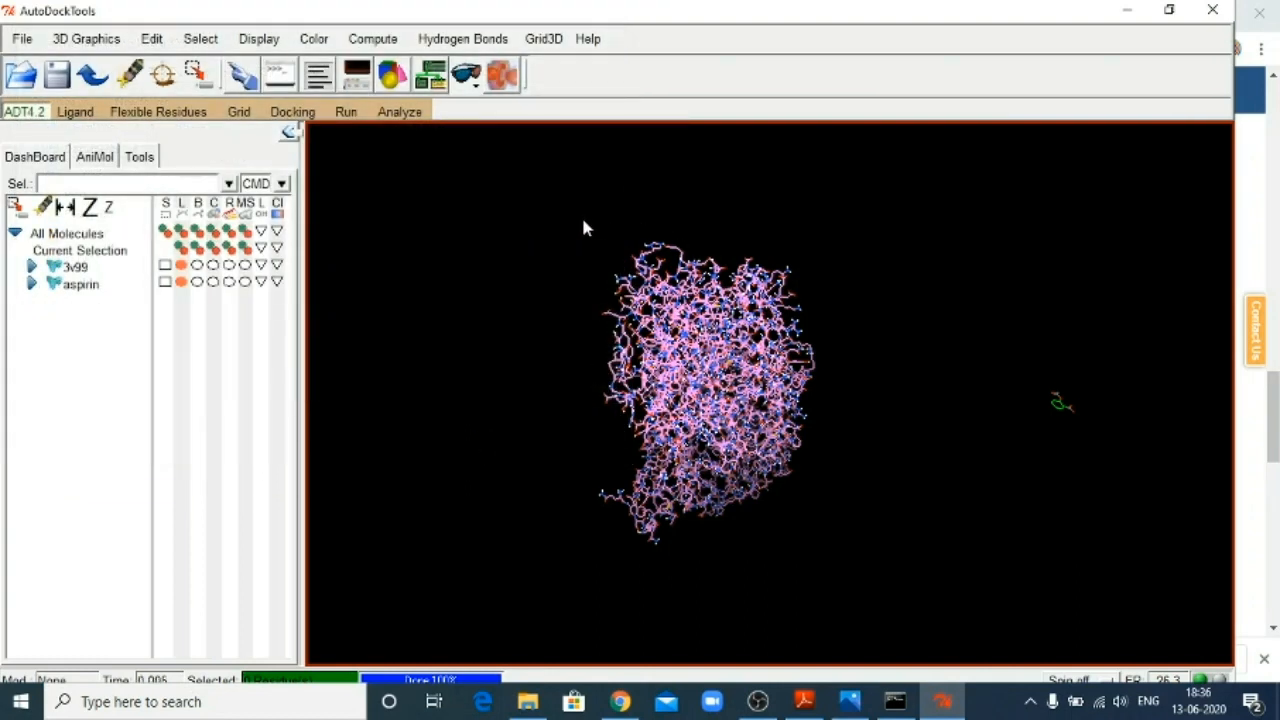
Set 3v99 as the grid macromolecule, save it over 3v99.pdbqt in the dock folder, and acknowledge the warnings.
click(239, 112)
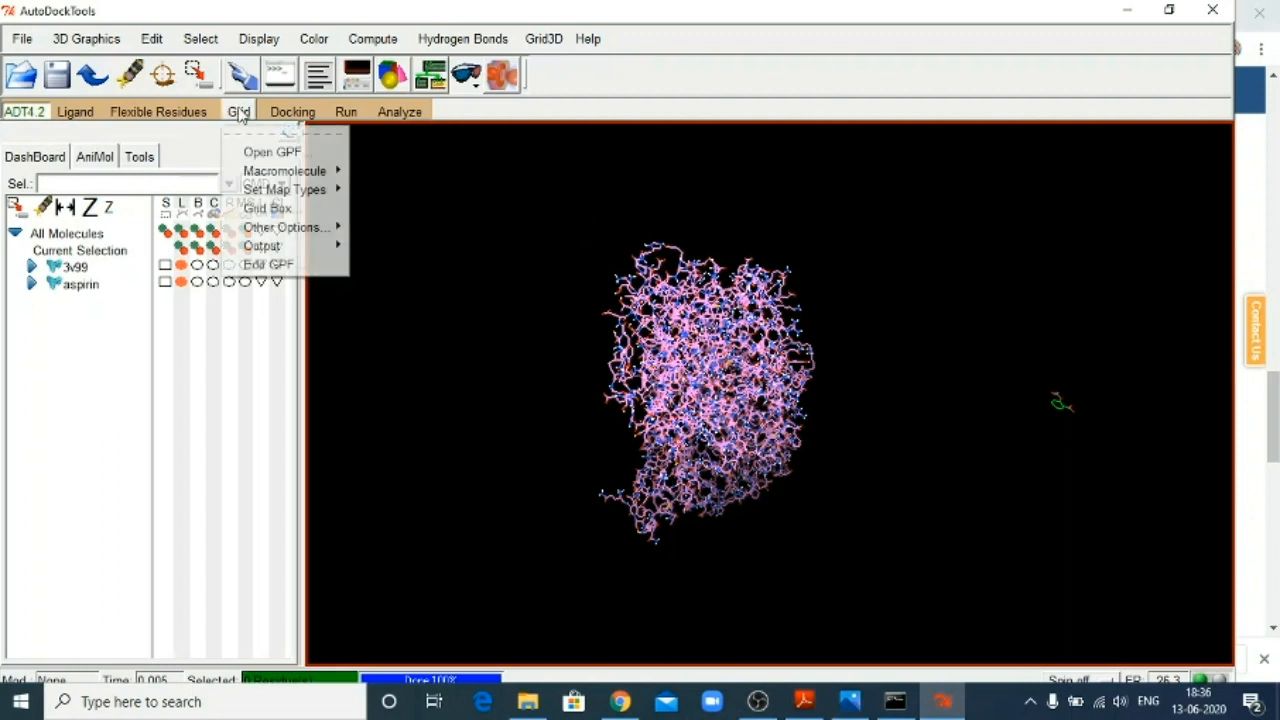
mouse_move(279, 174)
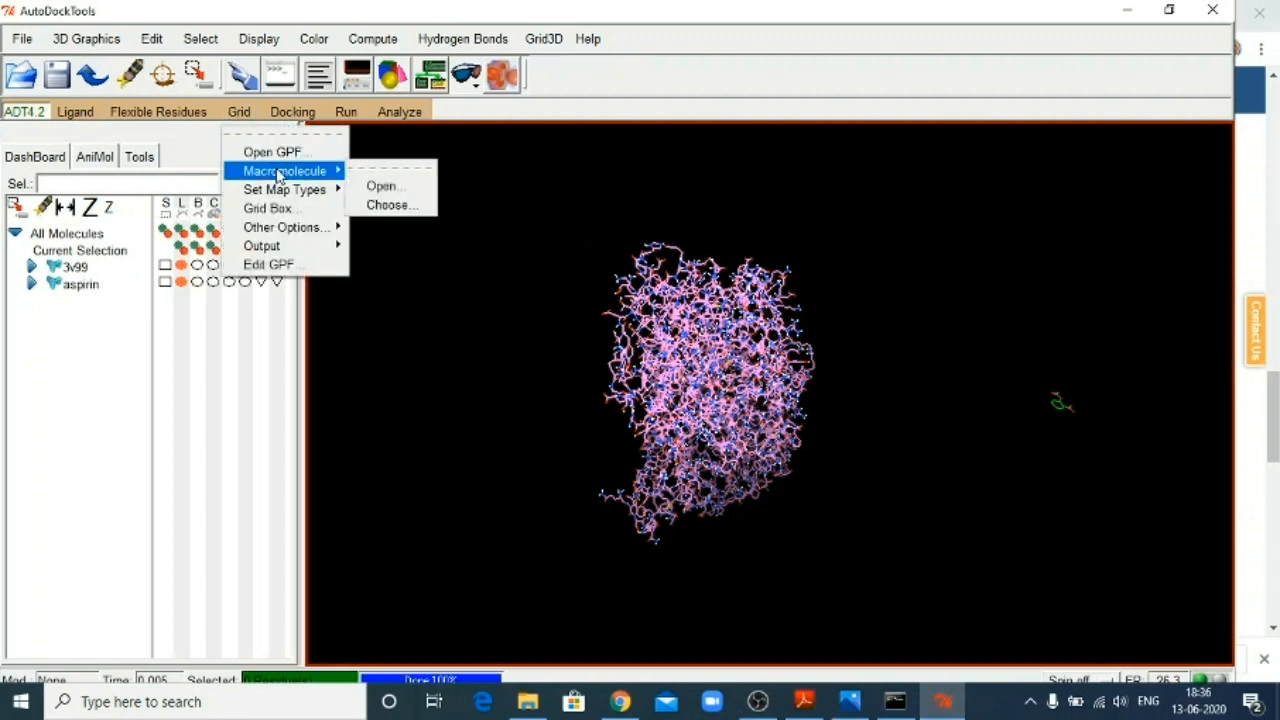
click(365, 206)
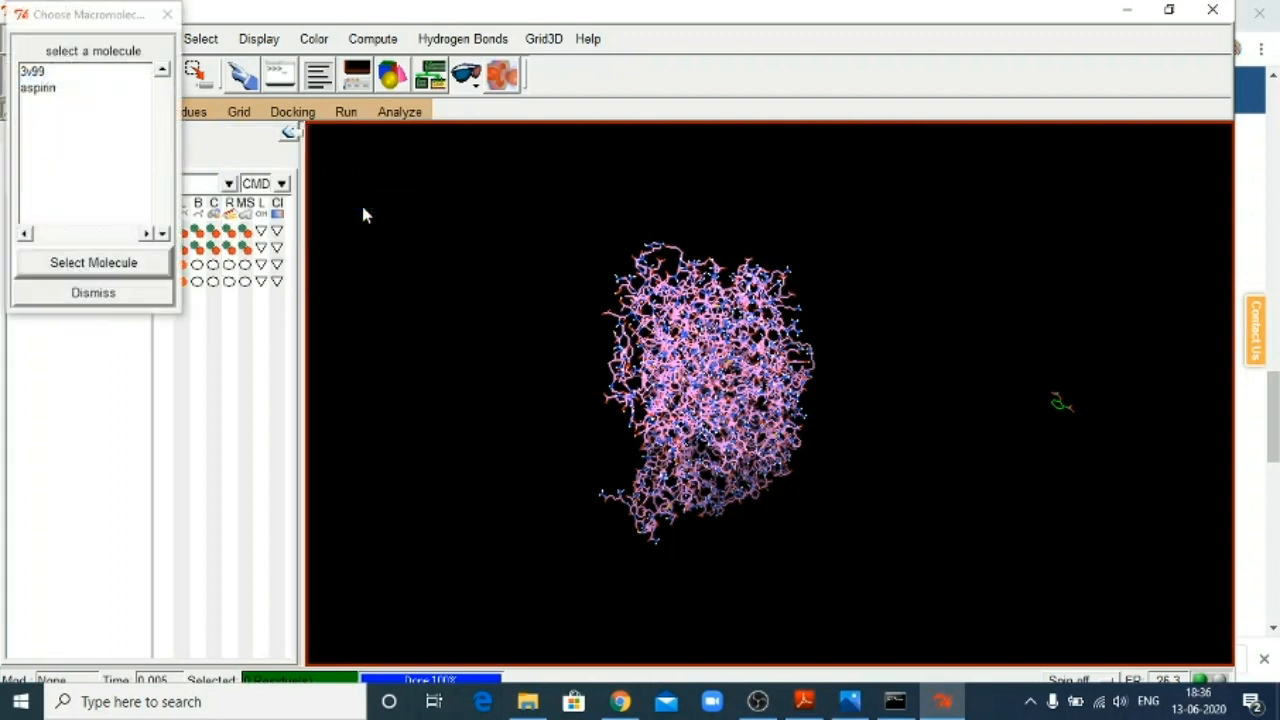
click(62, 74)
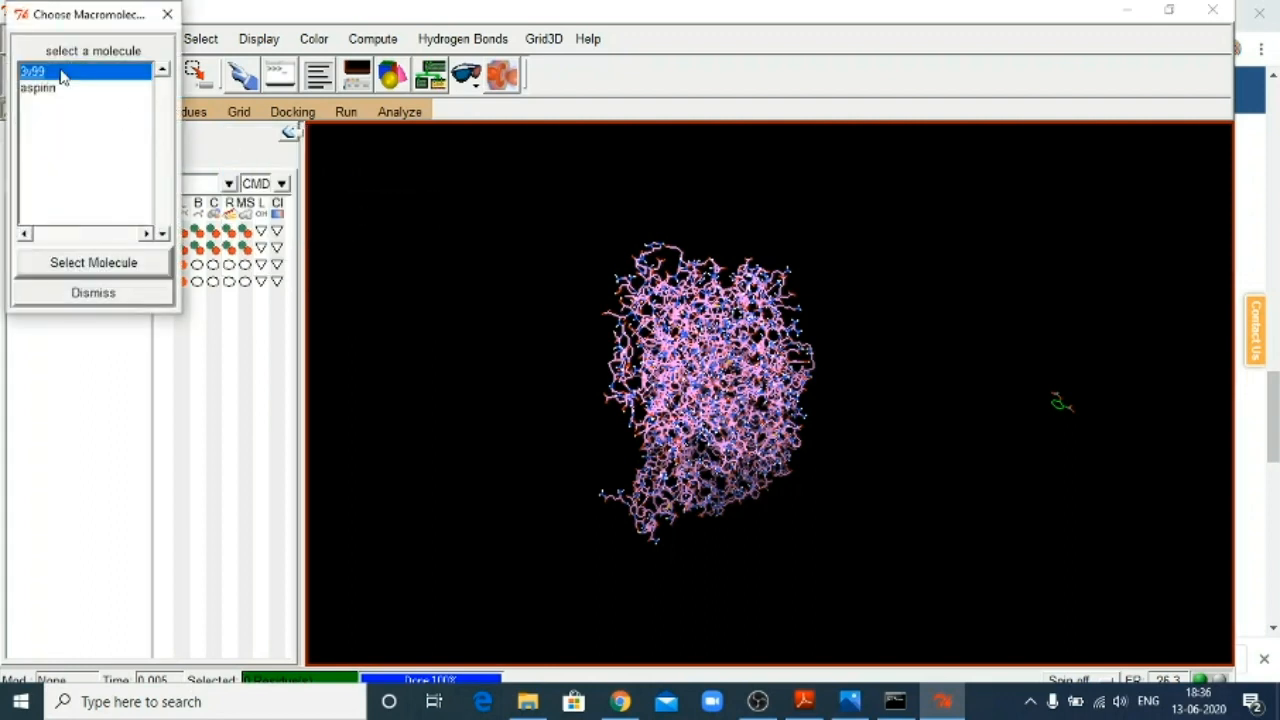
click(93, 263)
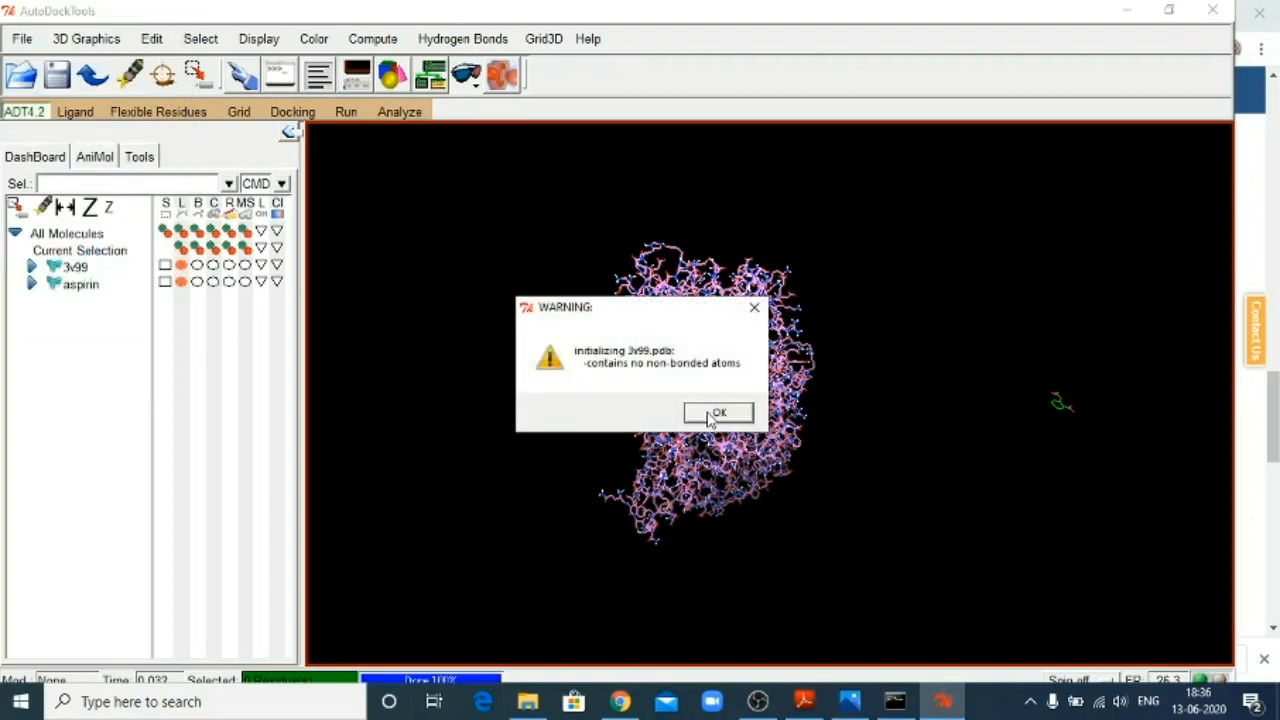
click(716, 413)
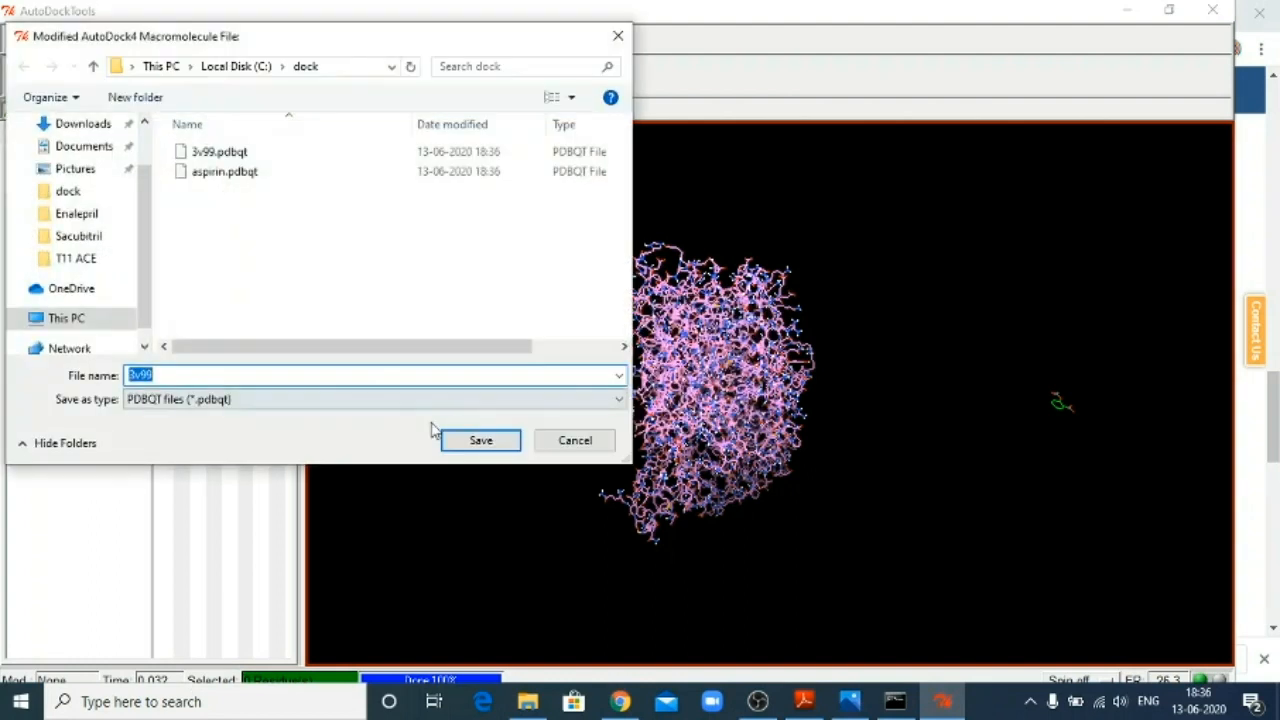
click(491, 444)
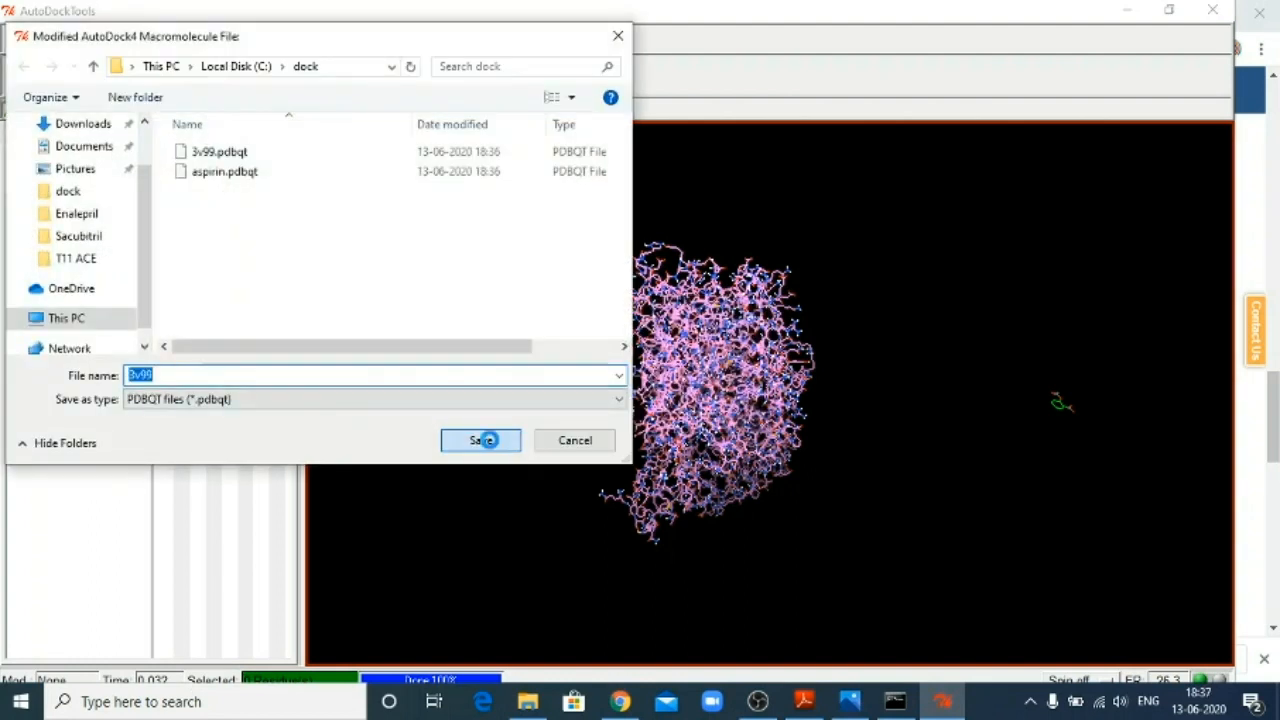
click(695, 357)
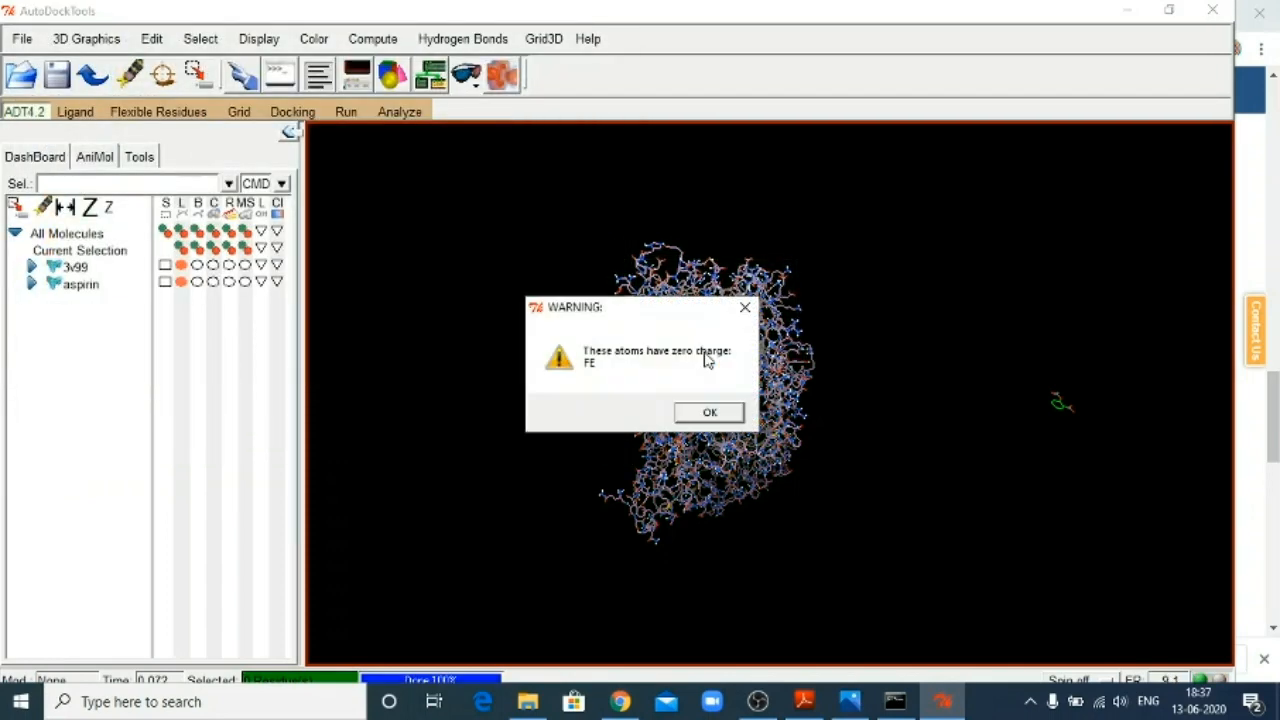
click(710, 414)
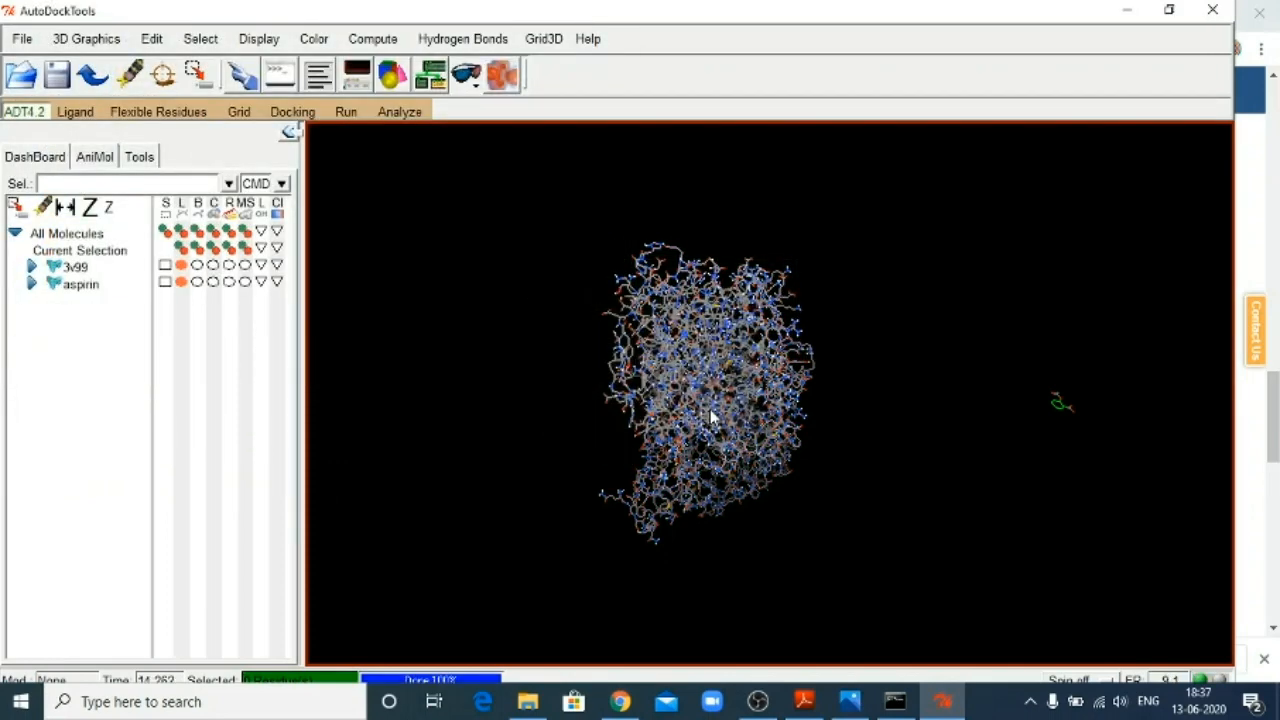
Display the grid box and shift it along x to an x center of 21.813, towards the docking site.
click(248, 116)
click(259, 208)
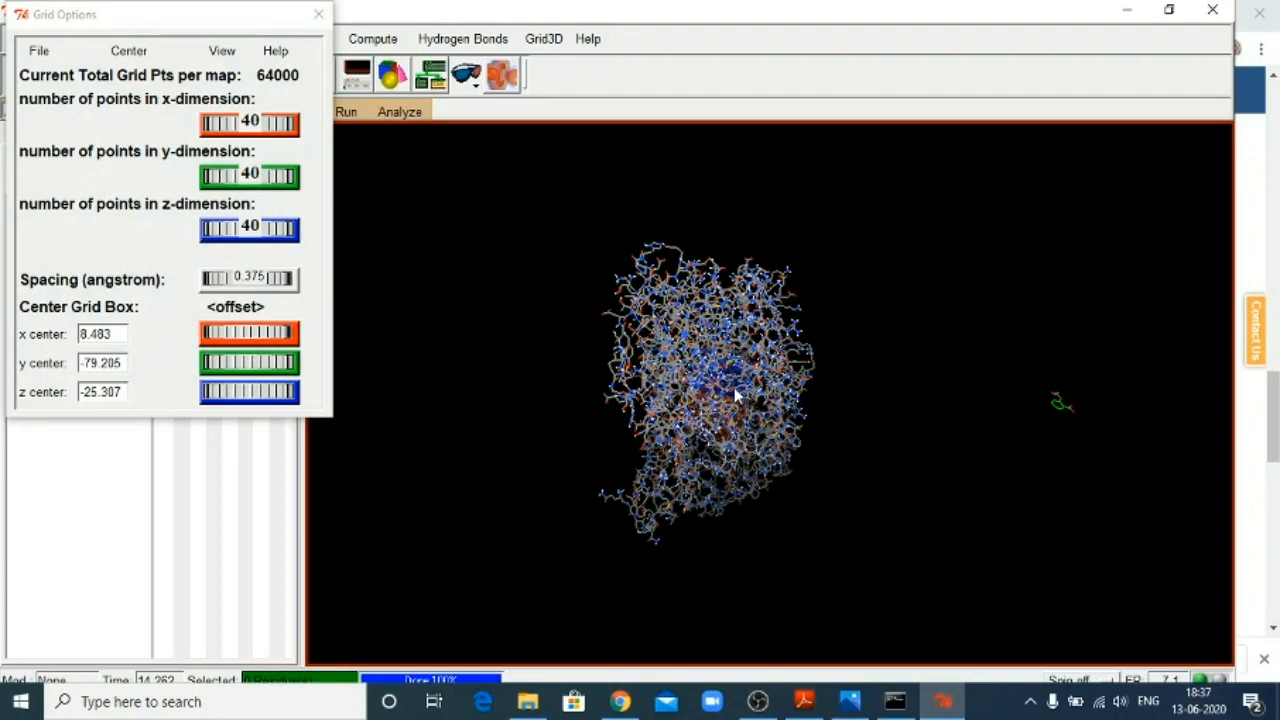
scroll(738, 401, up, 5)
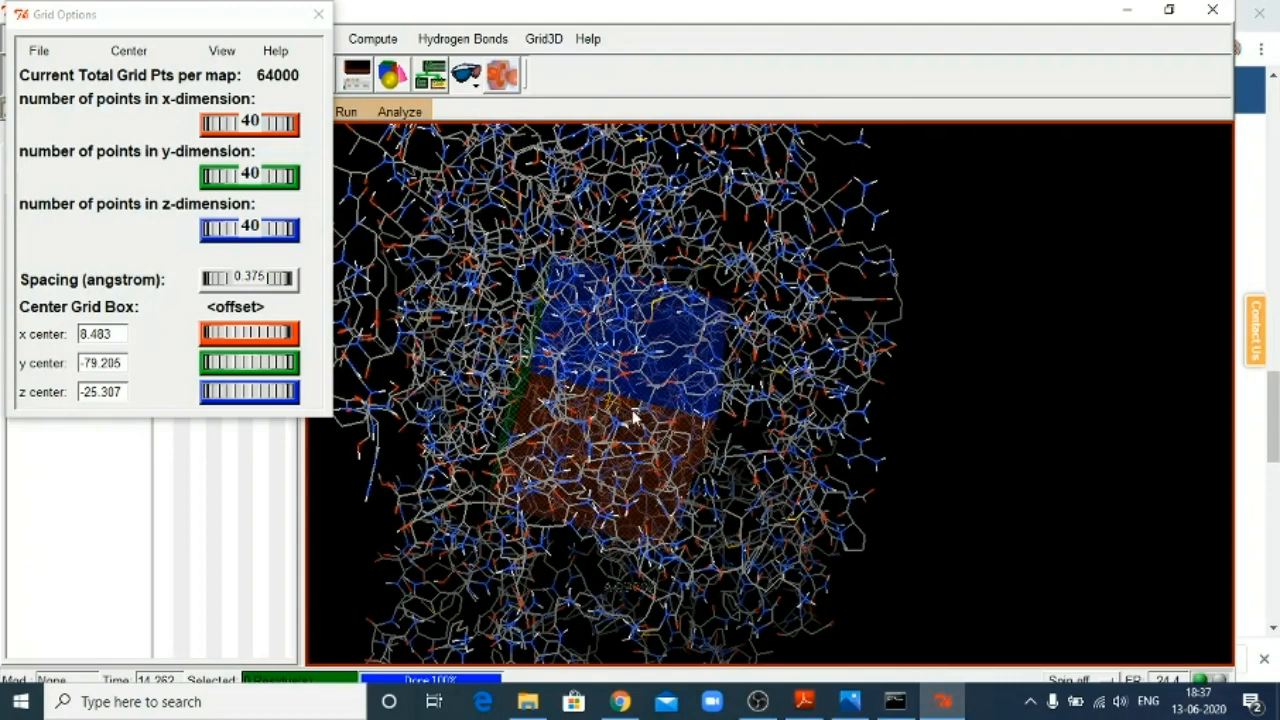
drag(585, 430, 843, 427)
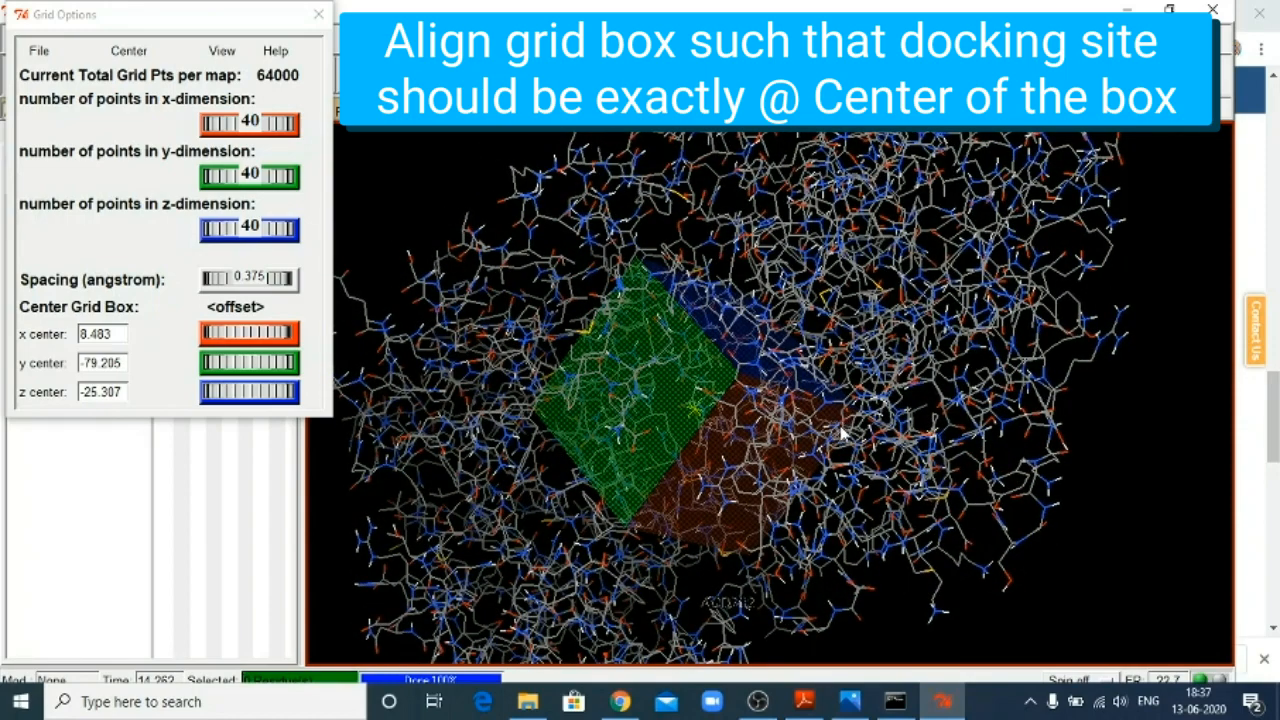
middle_drag(770, 428, 749, 337)
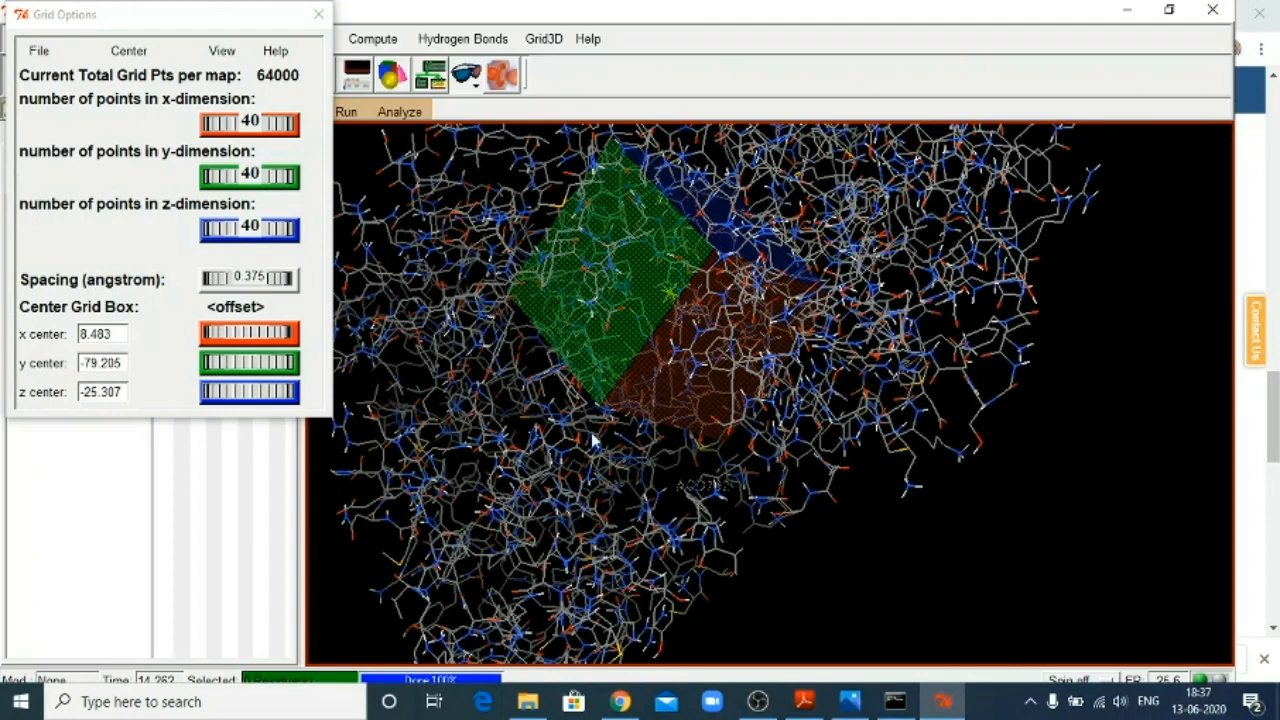
drag(240, 340, 636, 409)
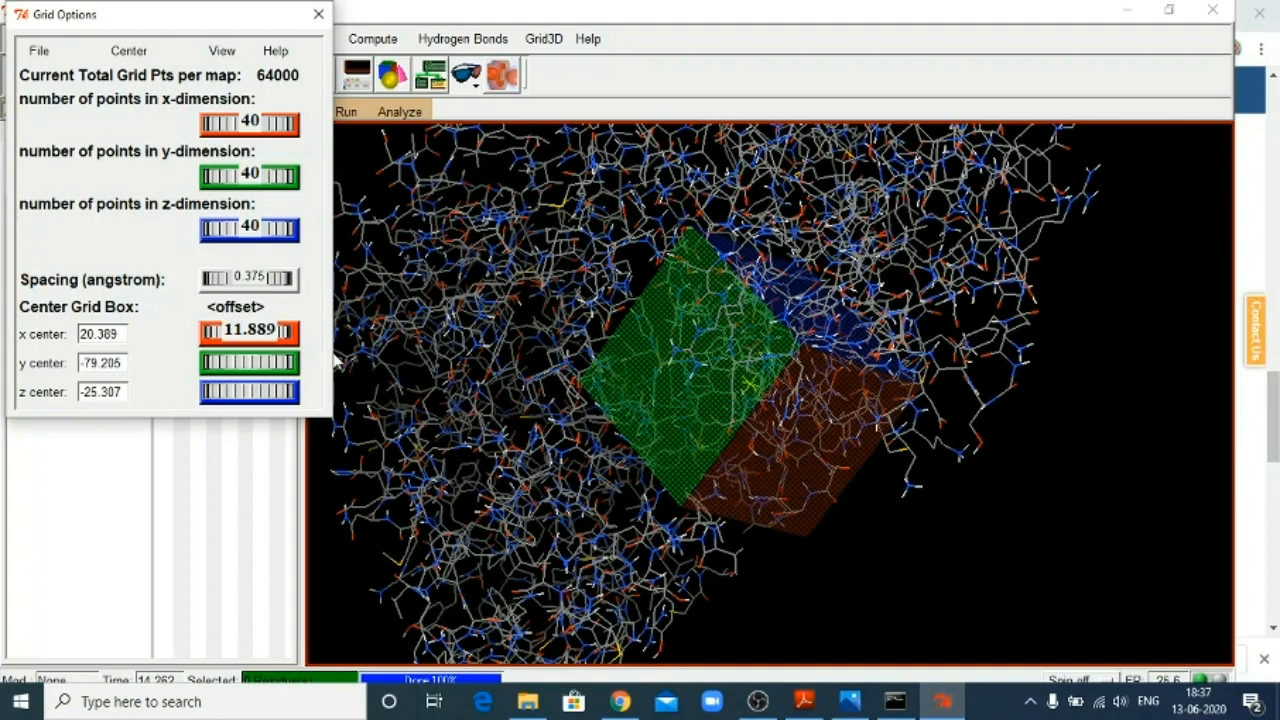
drag(218, 341, 266, 341)
Shift the grid box along z to a z center of -31.442 and check its placement around the docking site.
drag(265, 391, 236, 390)
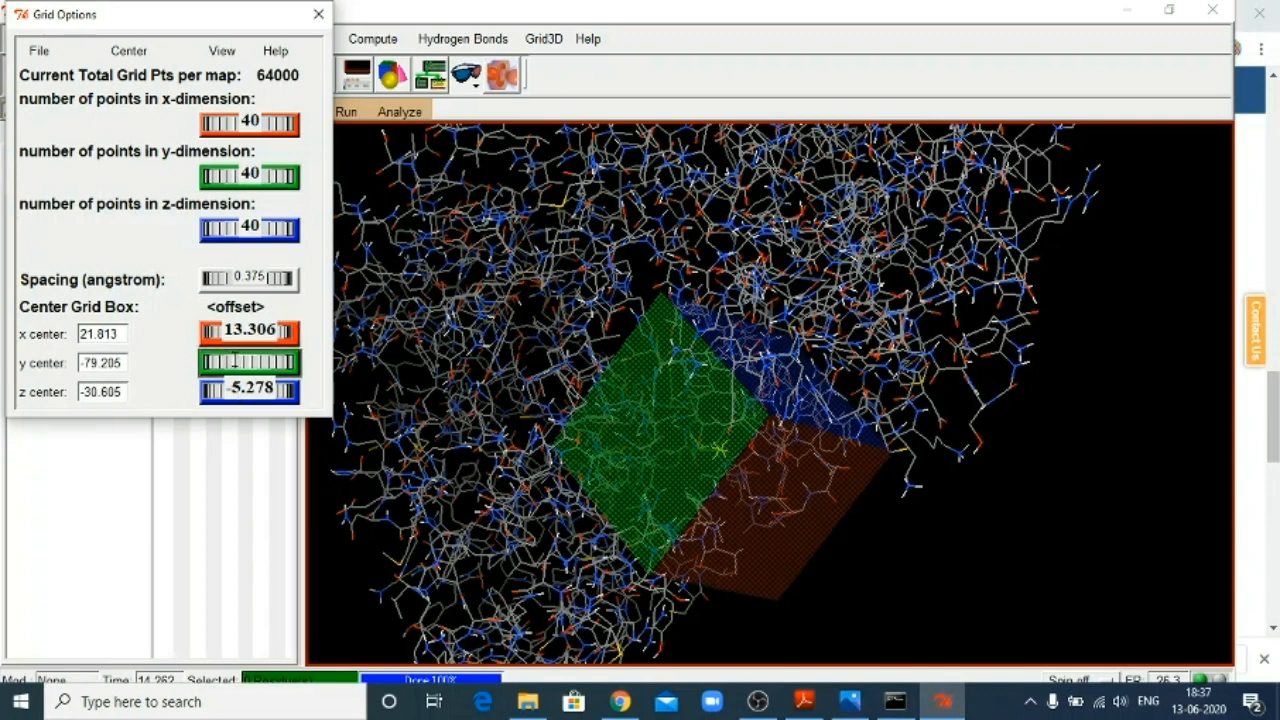
drag(262, 392, 236, 392)
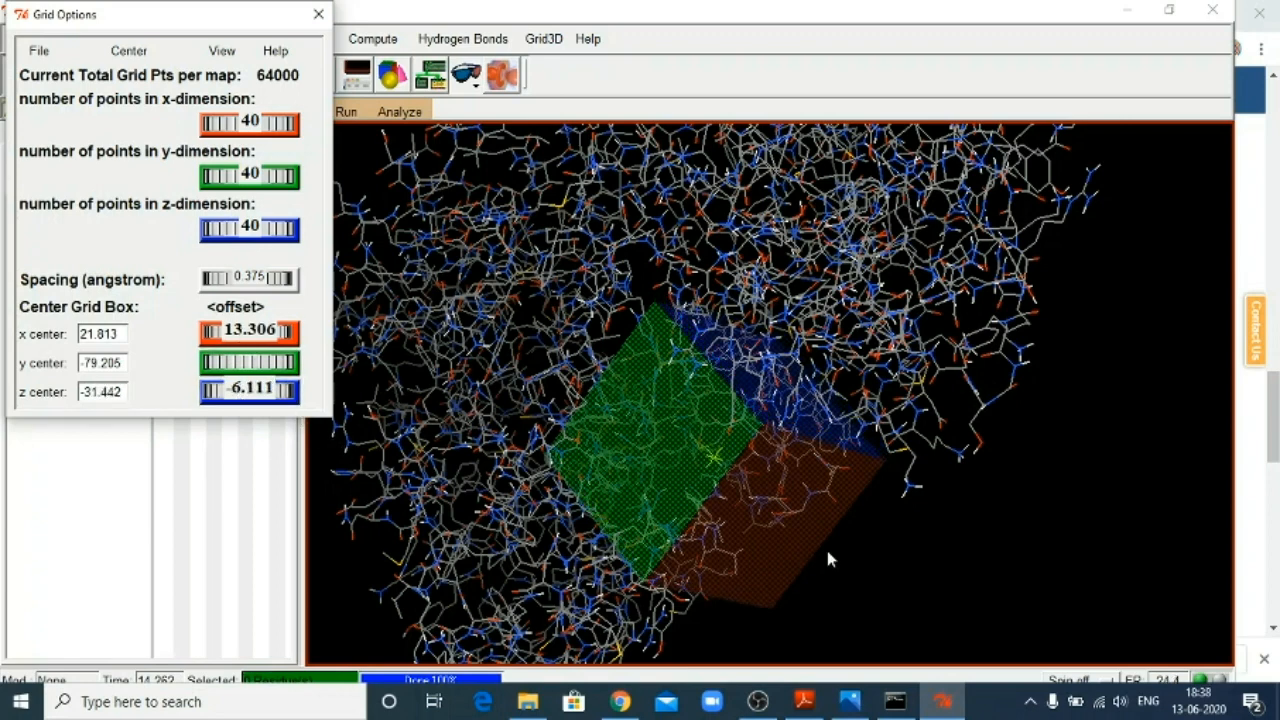
middle_drag(826, 549, 724, 502)
drag(724, 502, 1064, 536)
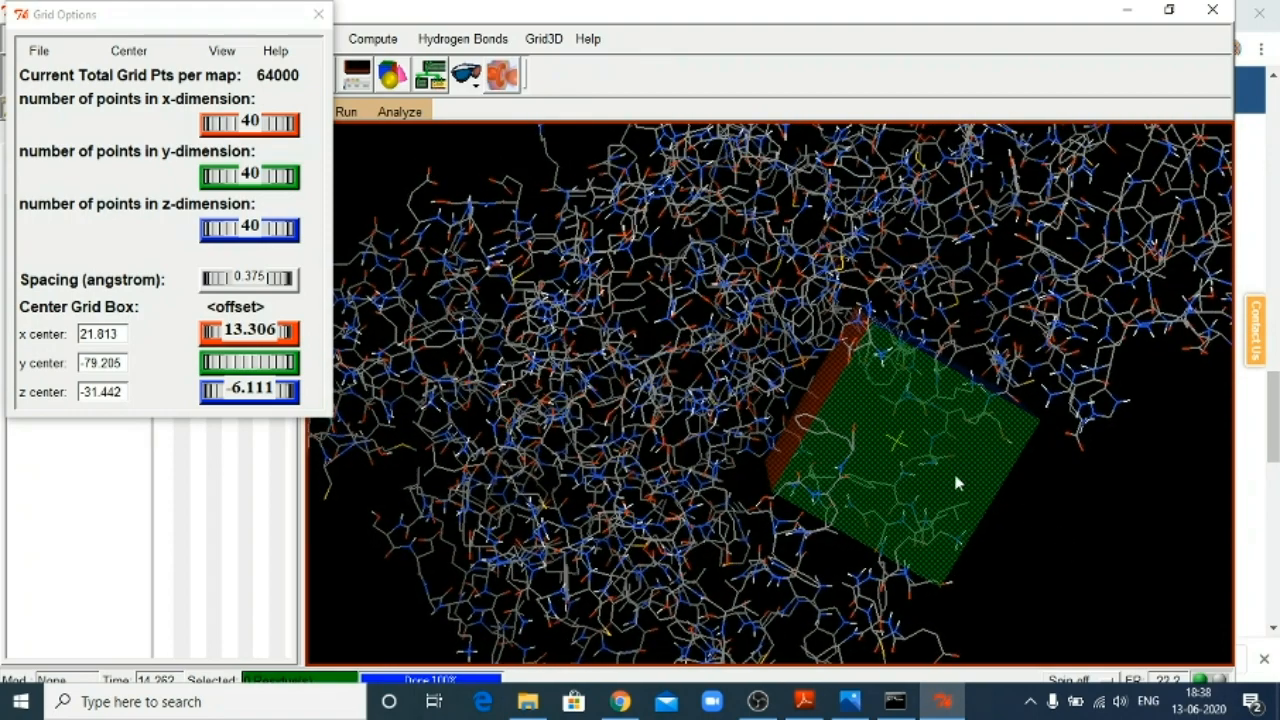
Save the current grid box settings, then reopen the grid options to check the stored values and close them.
click(37, 52)
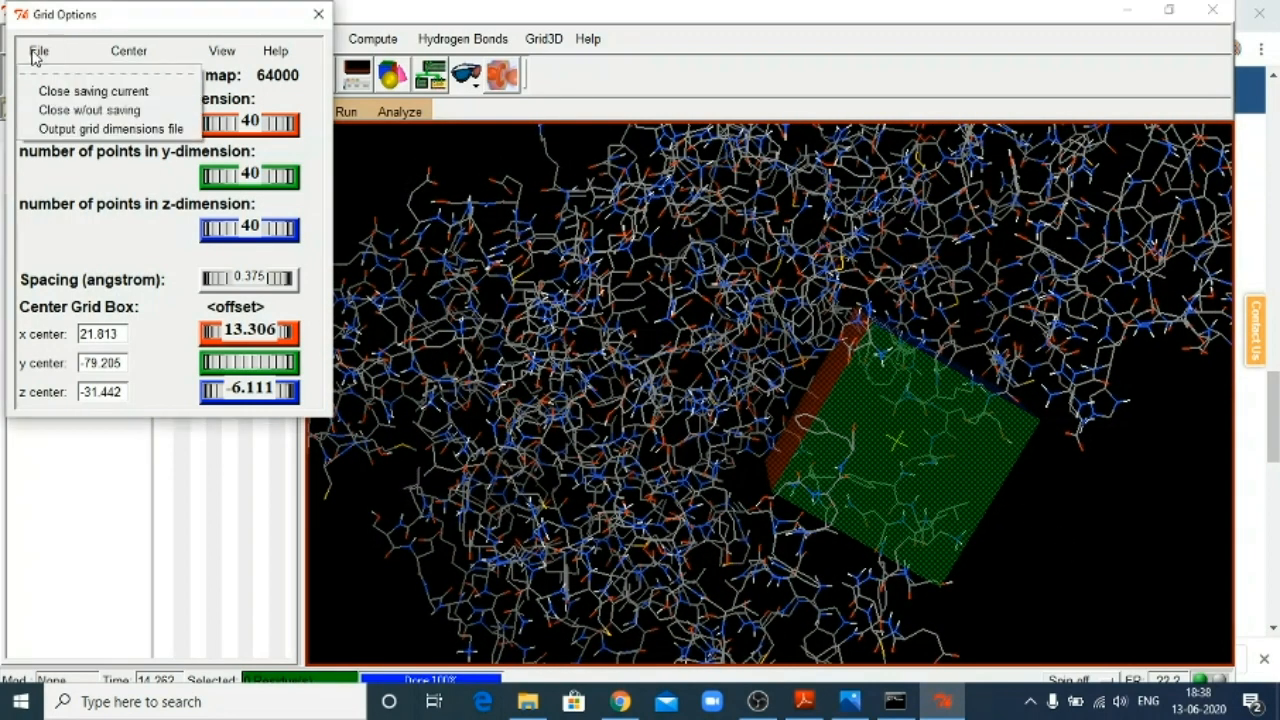
click(65, 92)
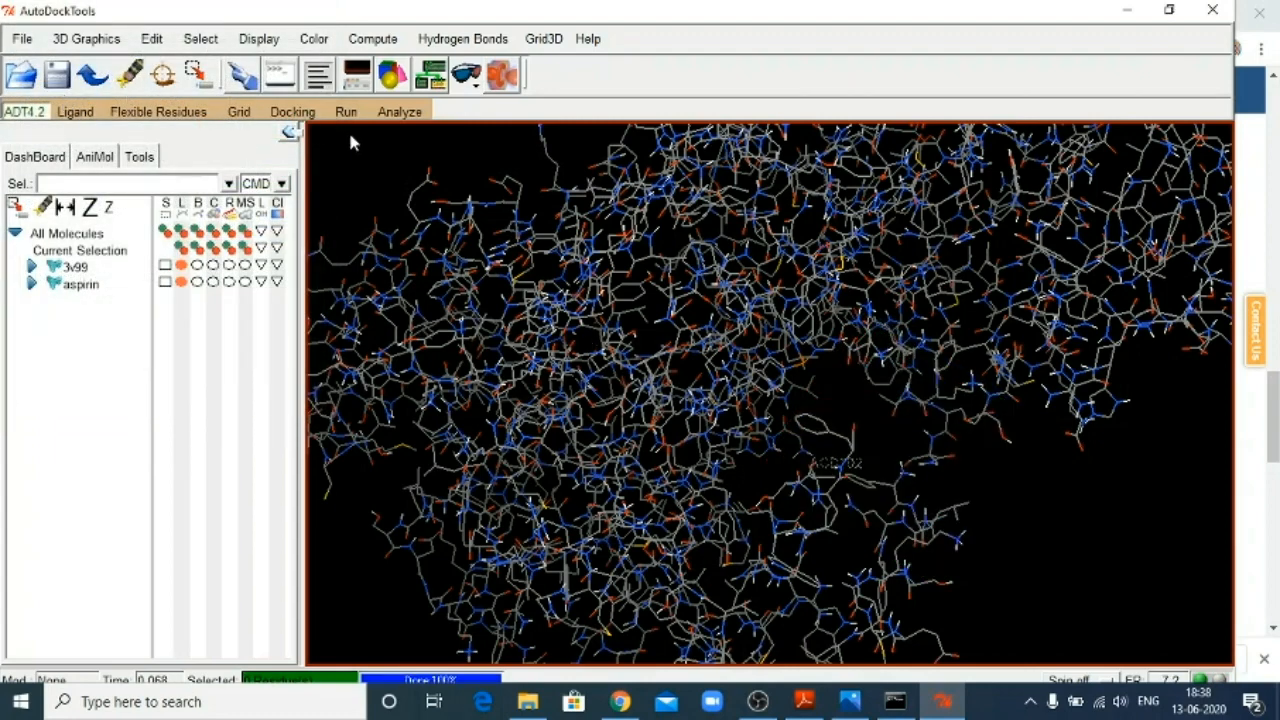
click(240, 112)
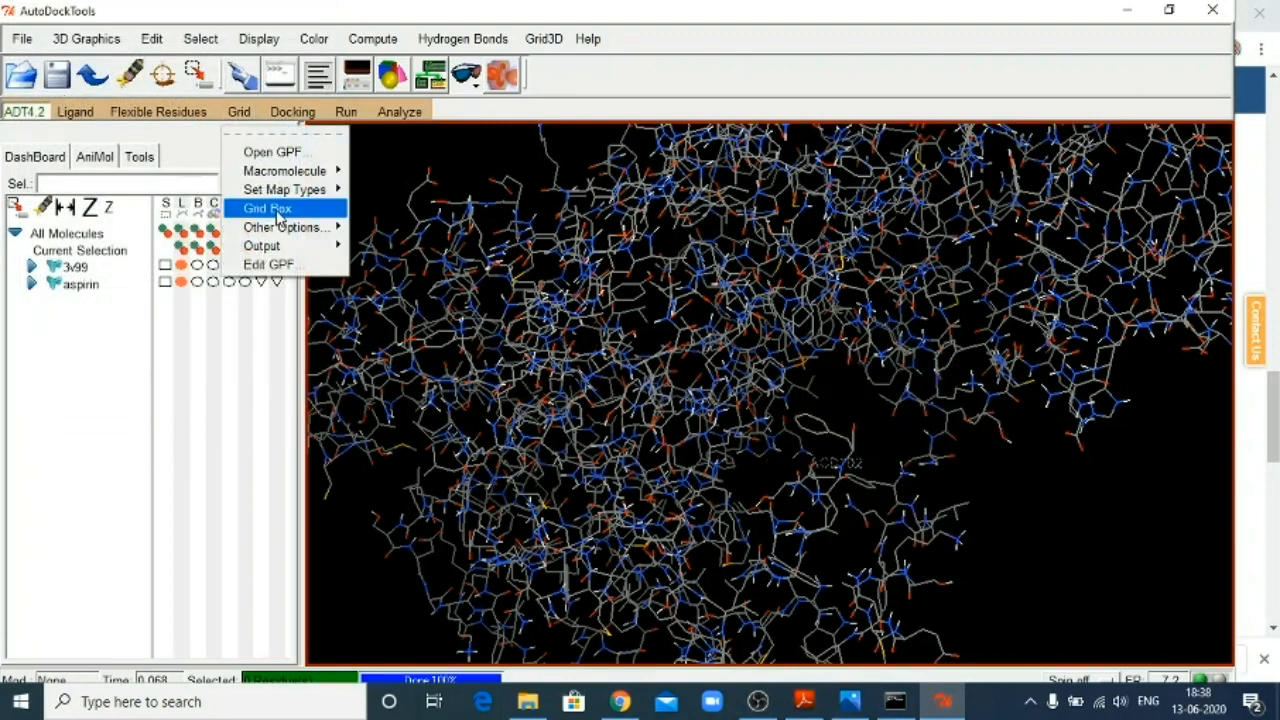
click(279, 215)
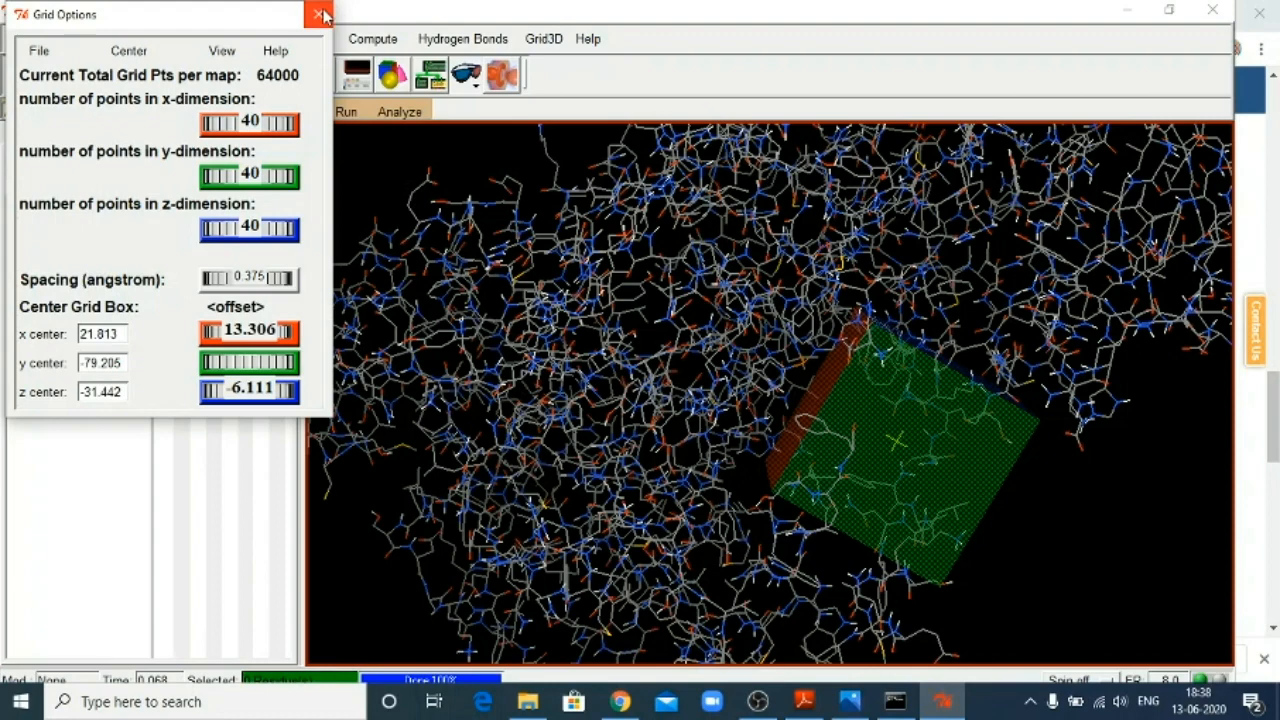
click(320, 14)
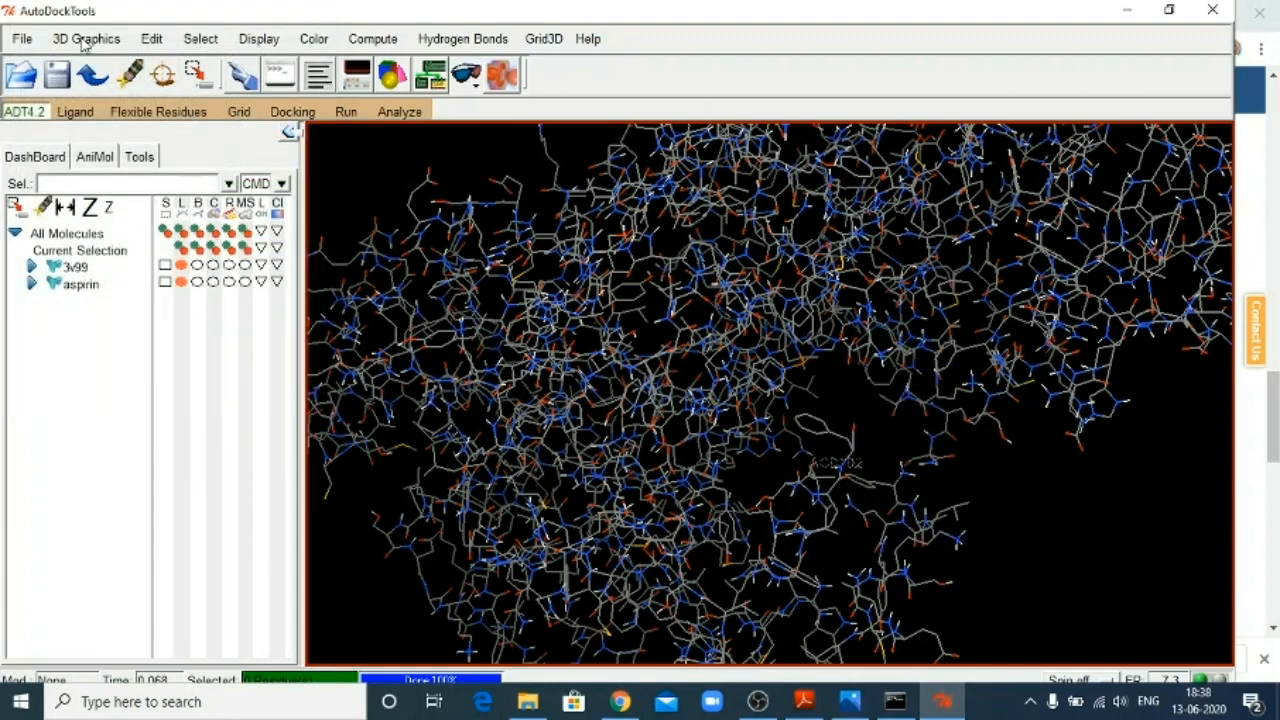
Copy all files from the "Supporting essential file for docking" folder on the desktop.
click(1140, 10)
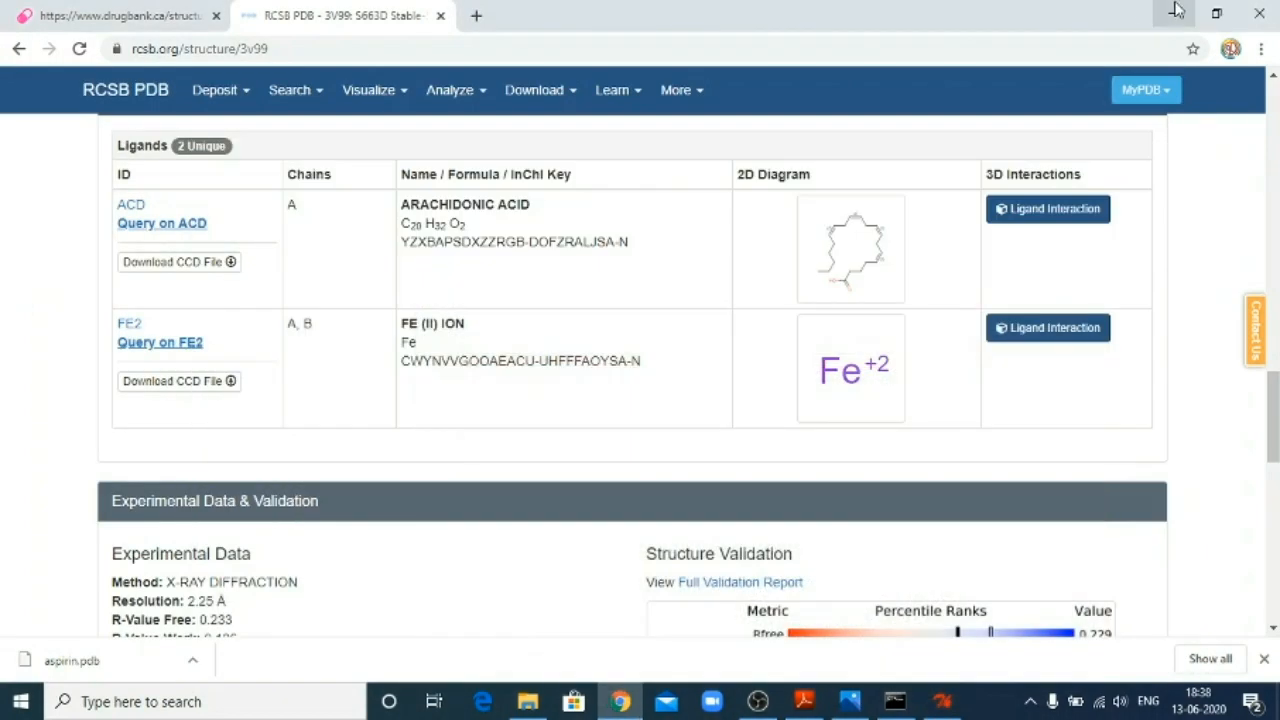
click(1174, 11)
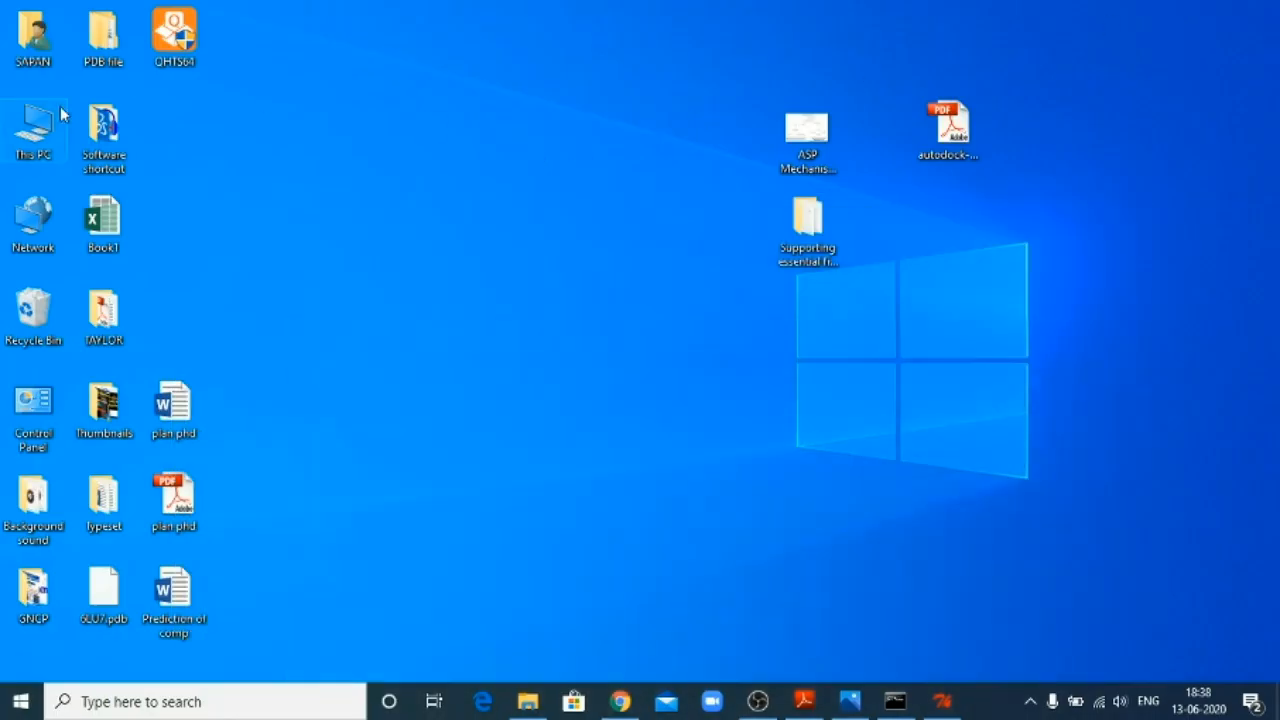
click(38, 125)
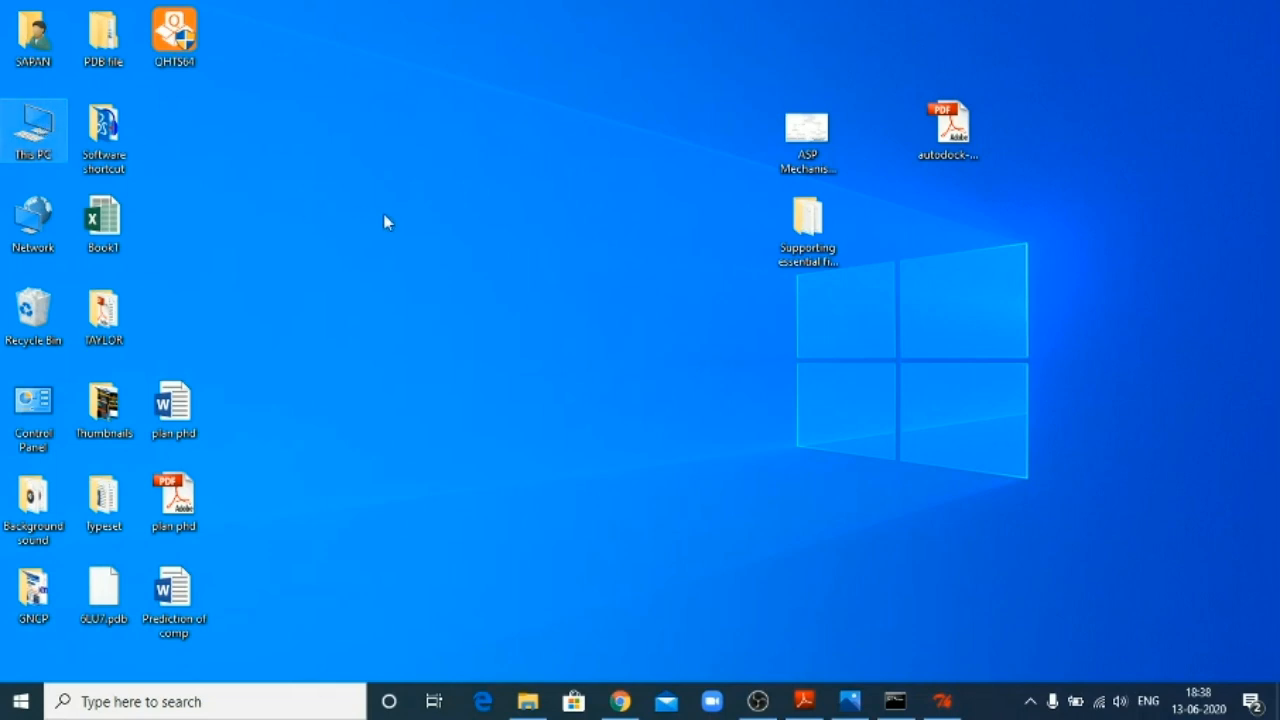
double_click(814, 222)
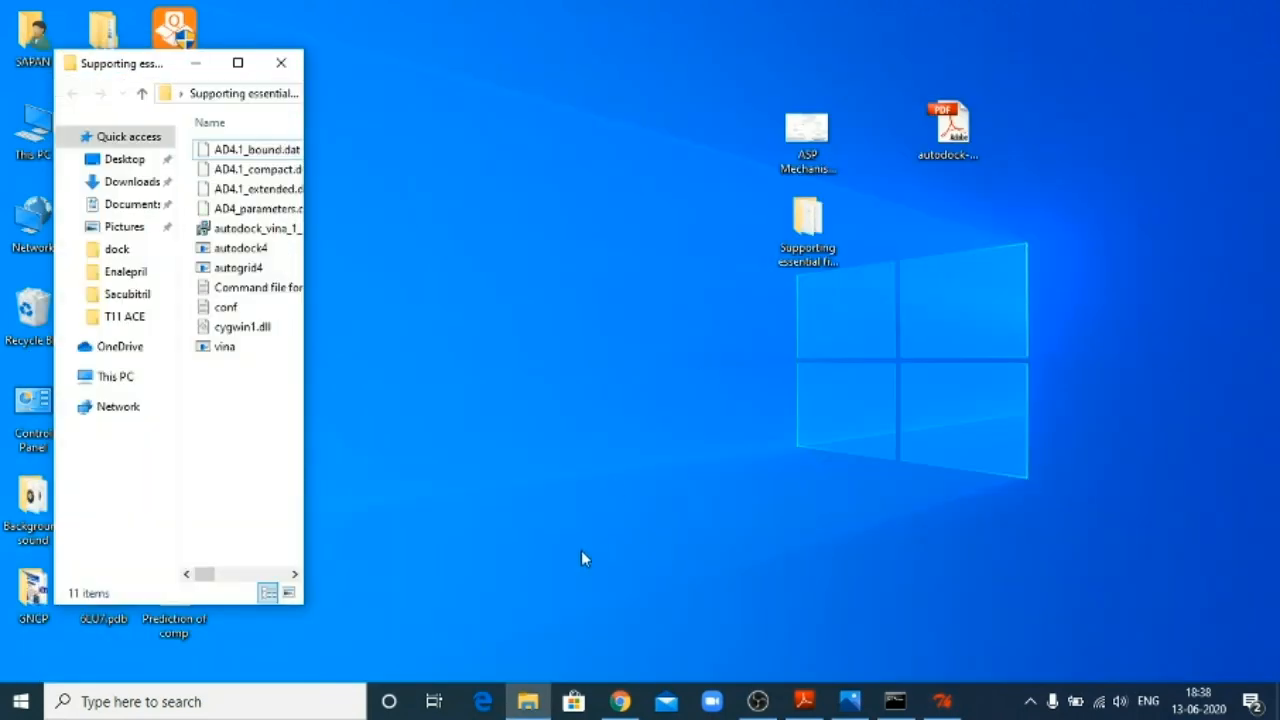
click(238, 62)
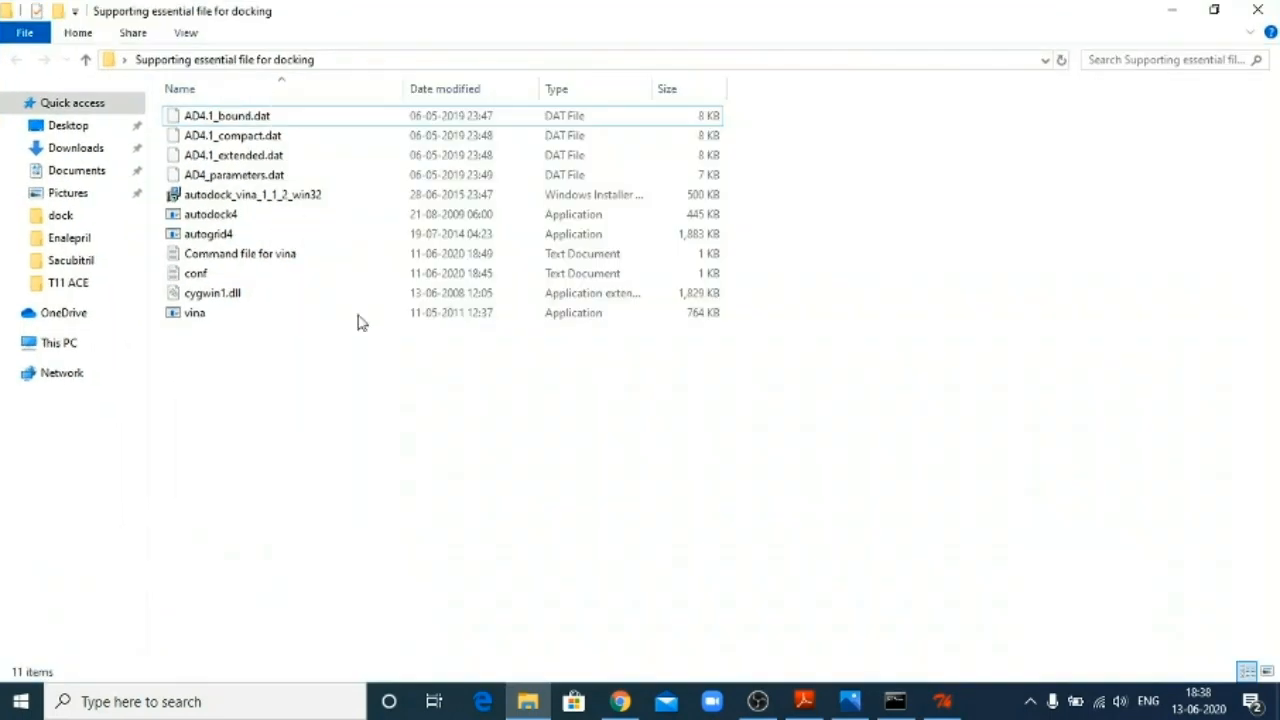
key(ctrl+a)
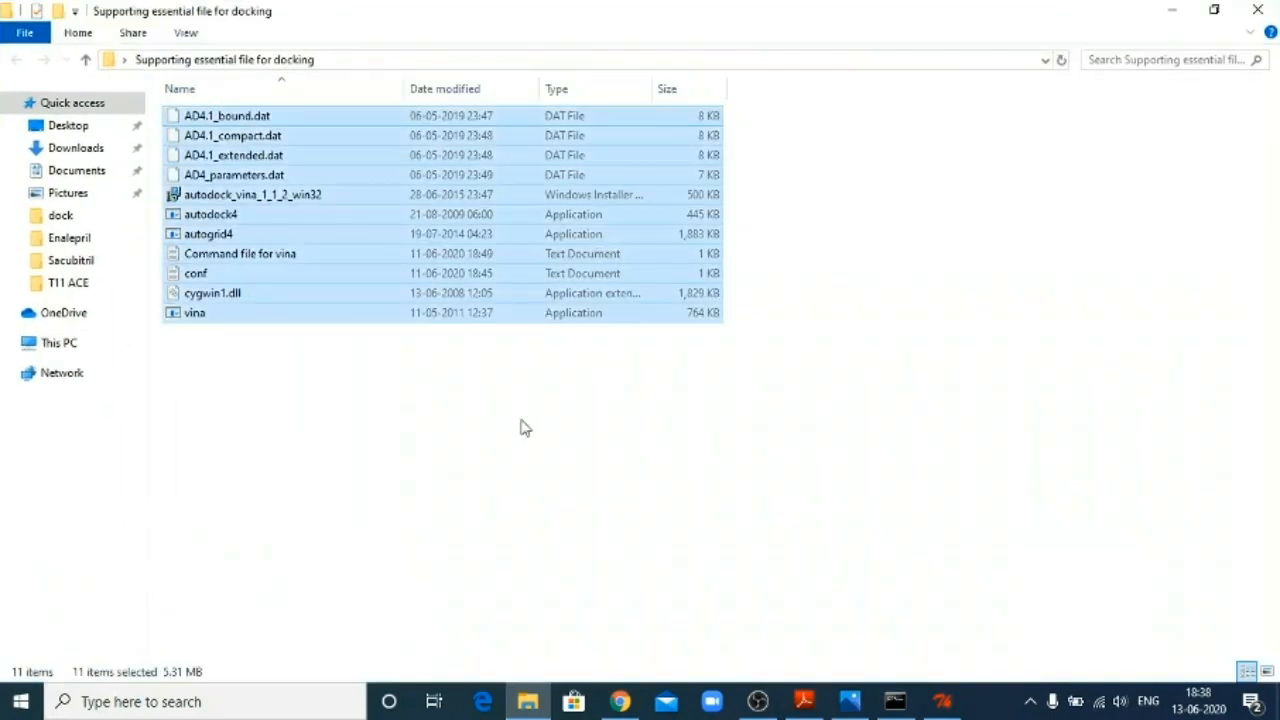
click(1168, 10)
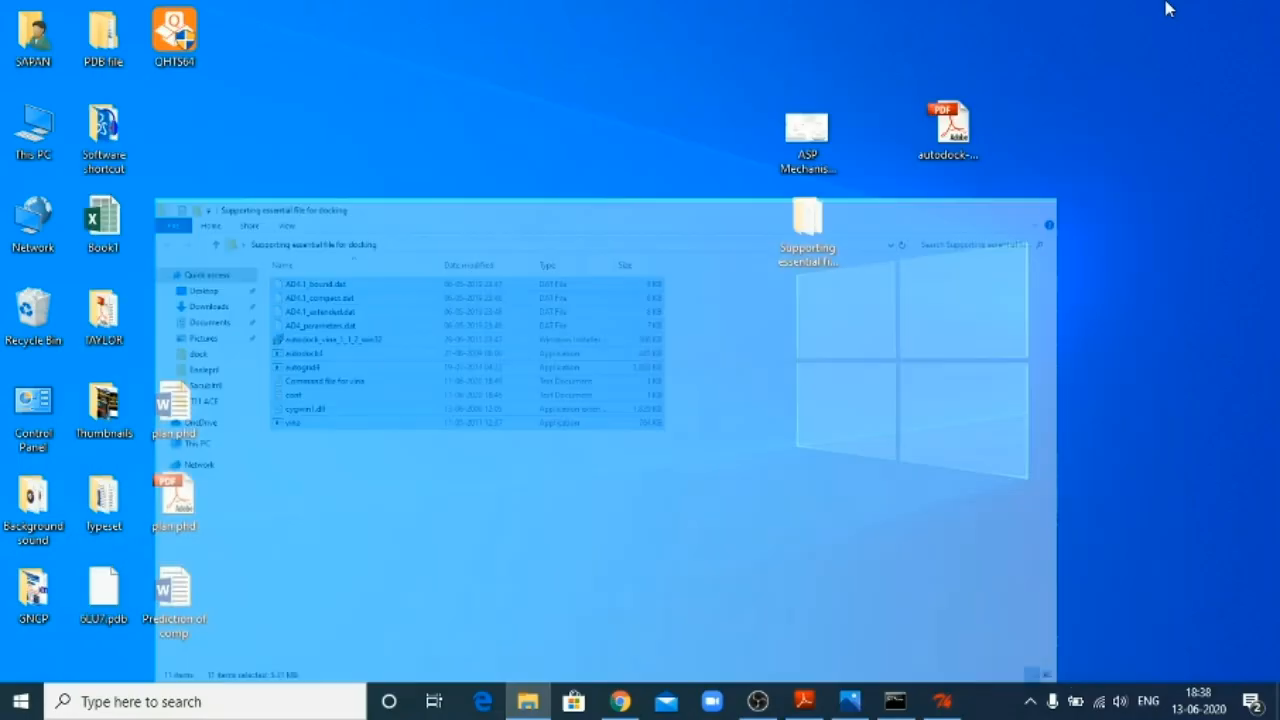
Paste the copied docking support files into the dock folder on Local Disk (C:).
double_click(28, 133)
click(308, 275)
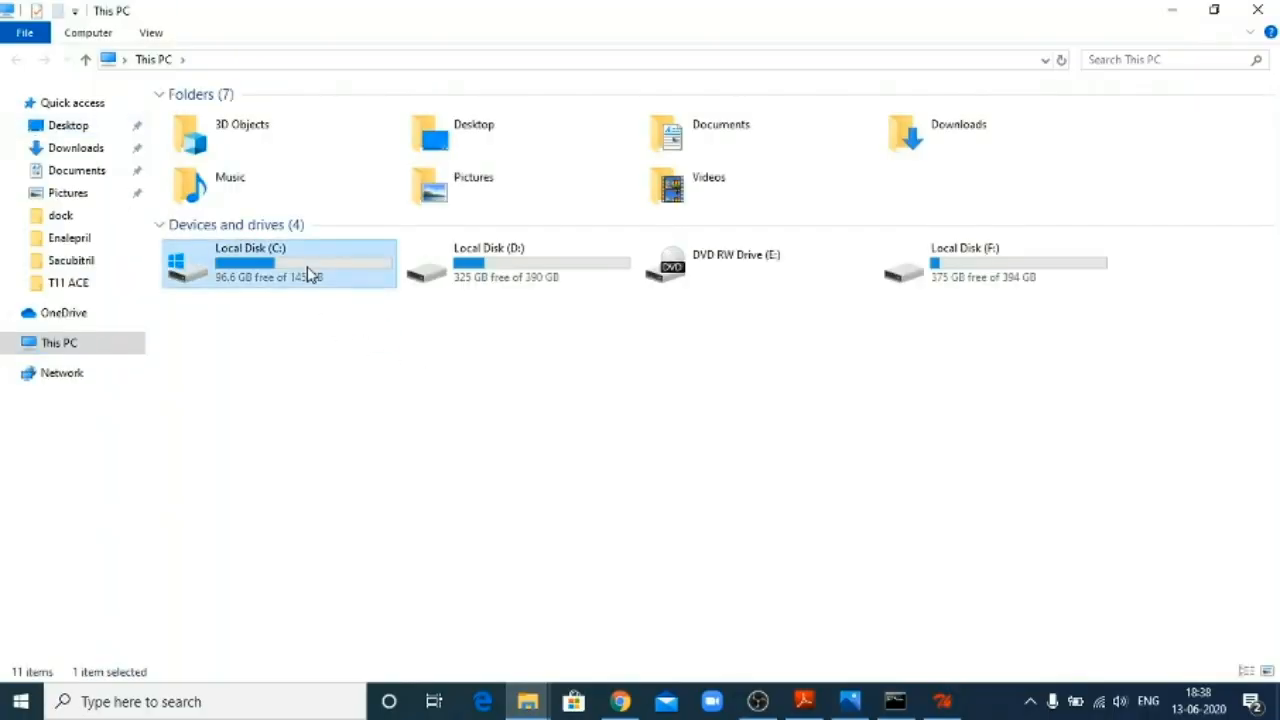
double_click(308, 275)
click(258, 124)
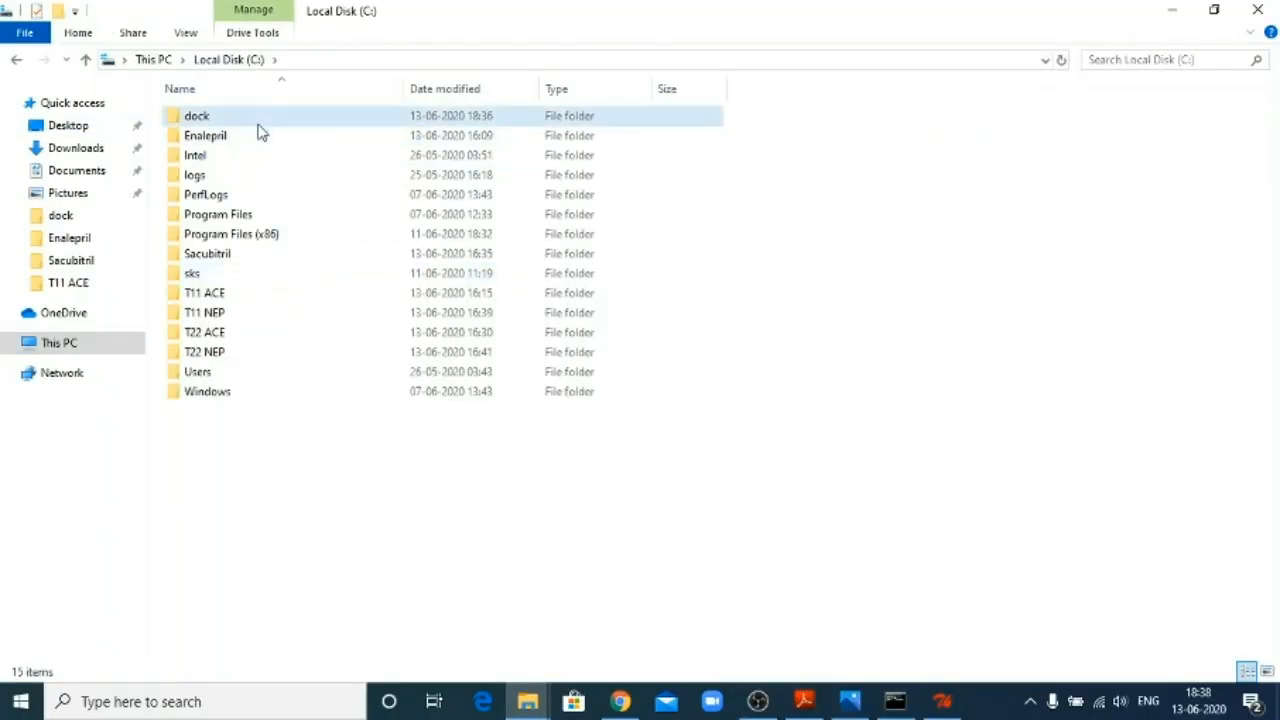
double_click(258, 124)
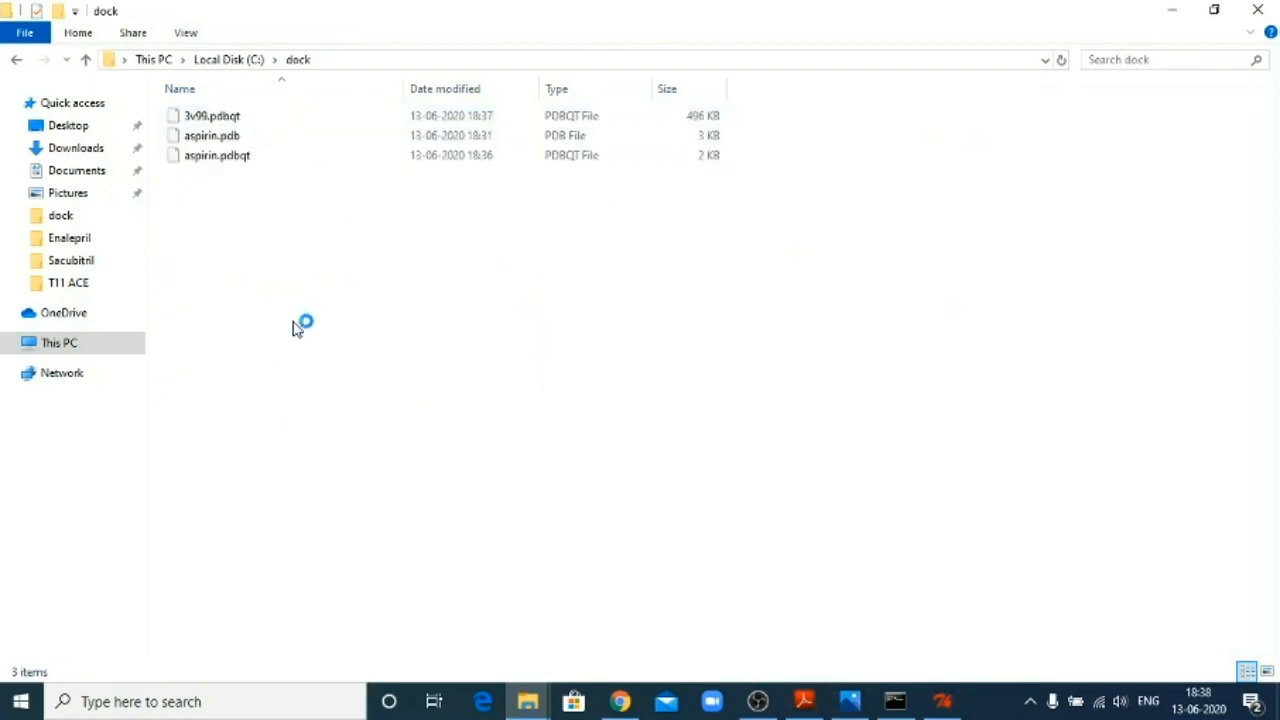
key(ctrl+v)
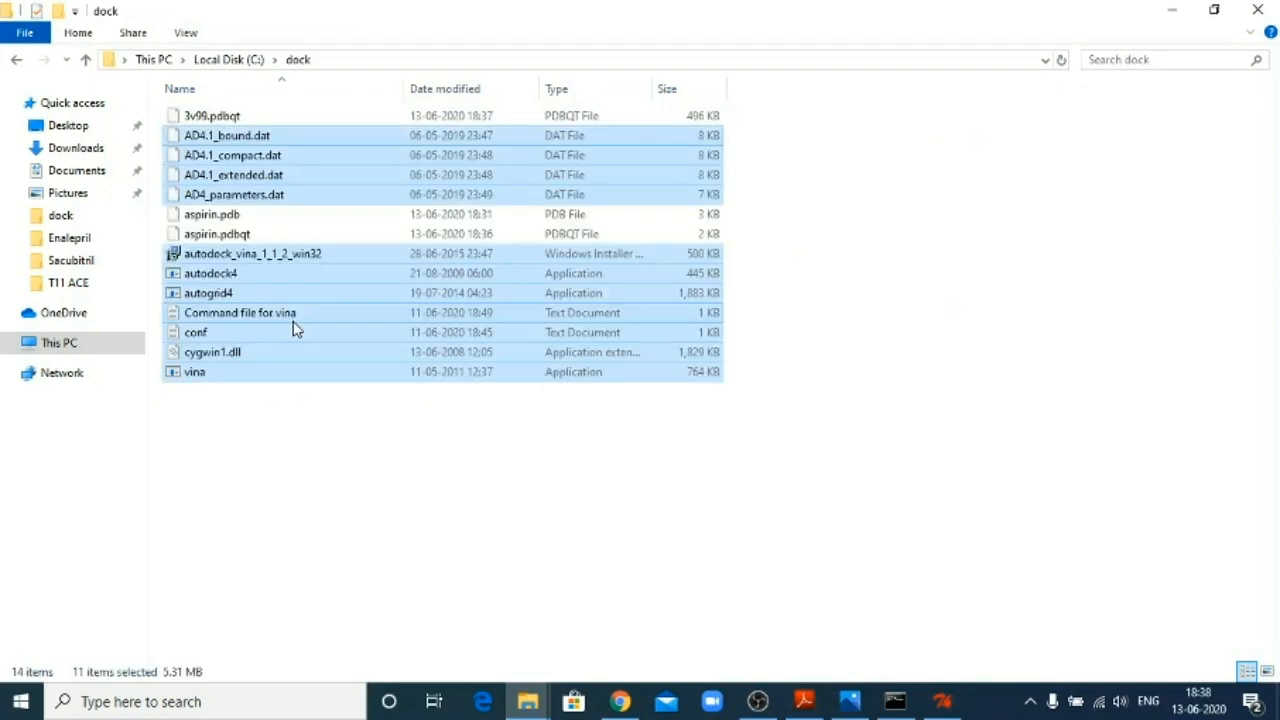
click(311, 449)
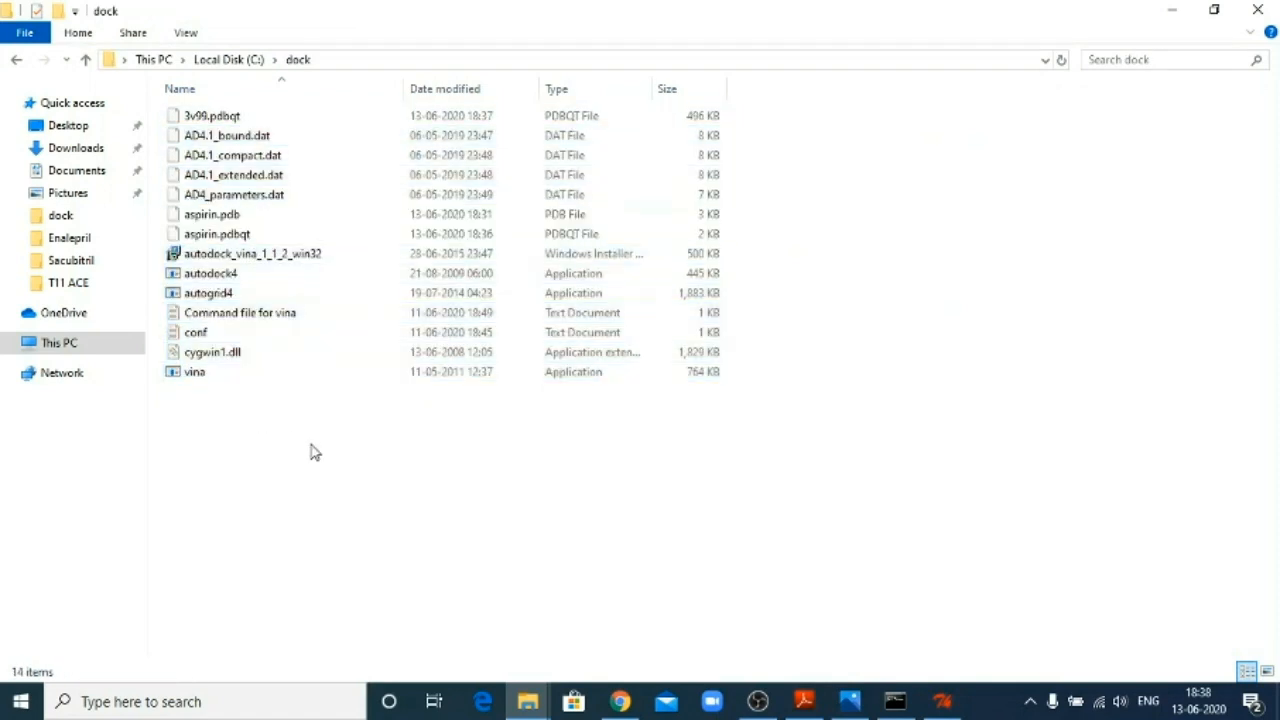
Open the conf file from the dock folder in Notepad beside AutoDockTools, with the grid box options displayed.
double_click(239, 338)
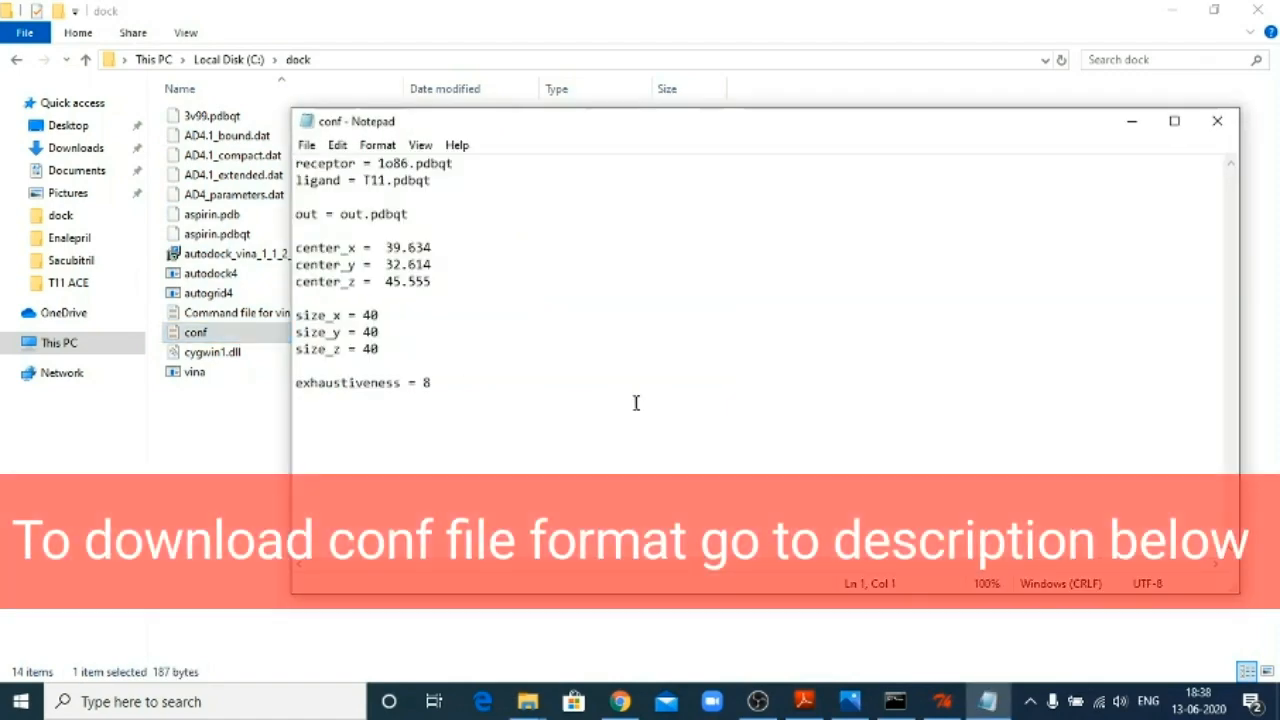
click(946, 705)
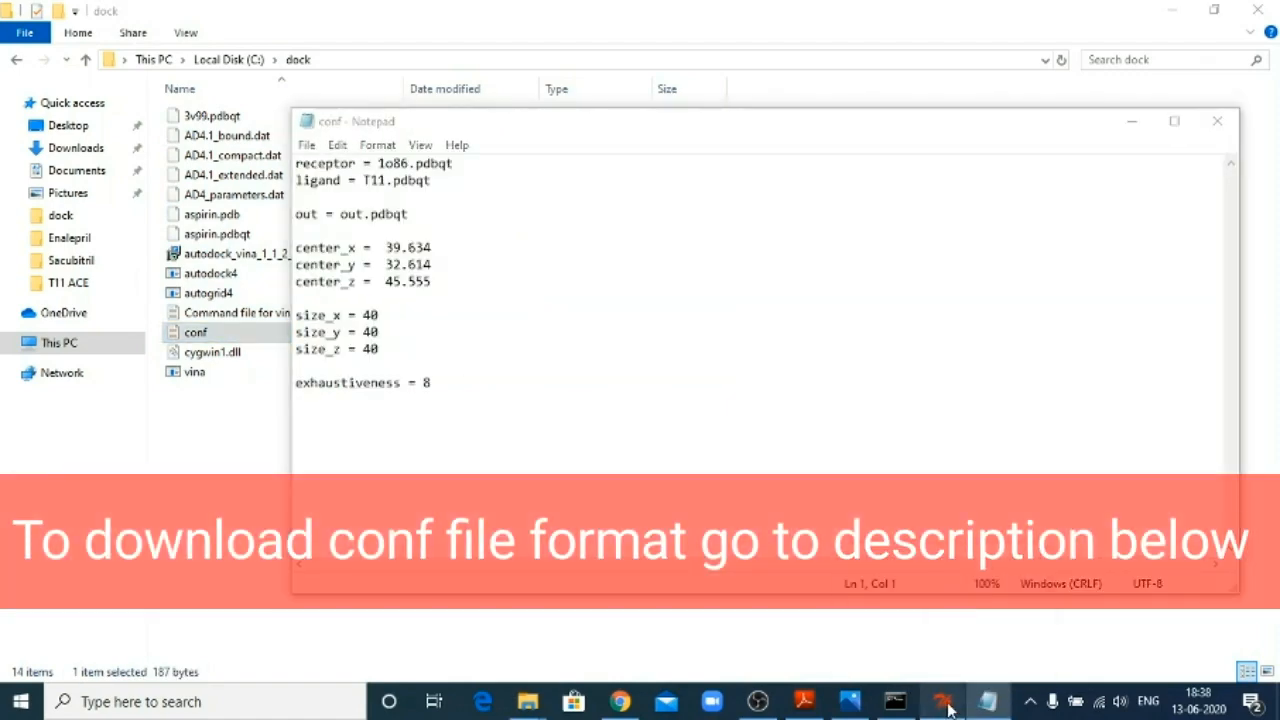
double_click(922, 12)
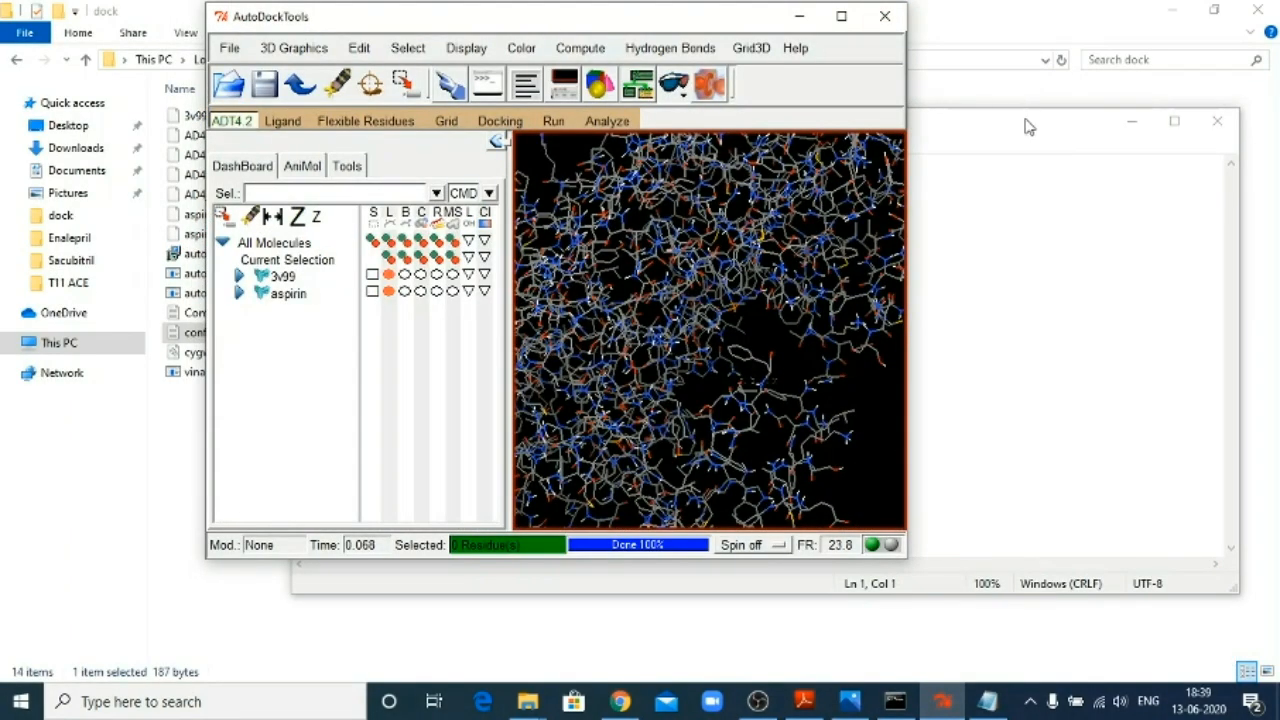
drag(1029, 127, 1279, 61)
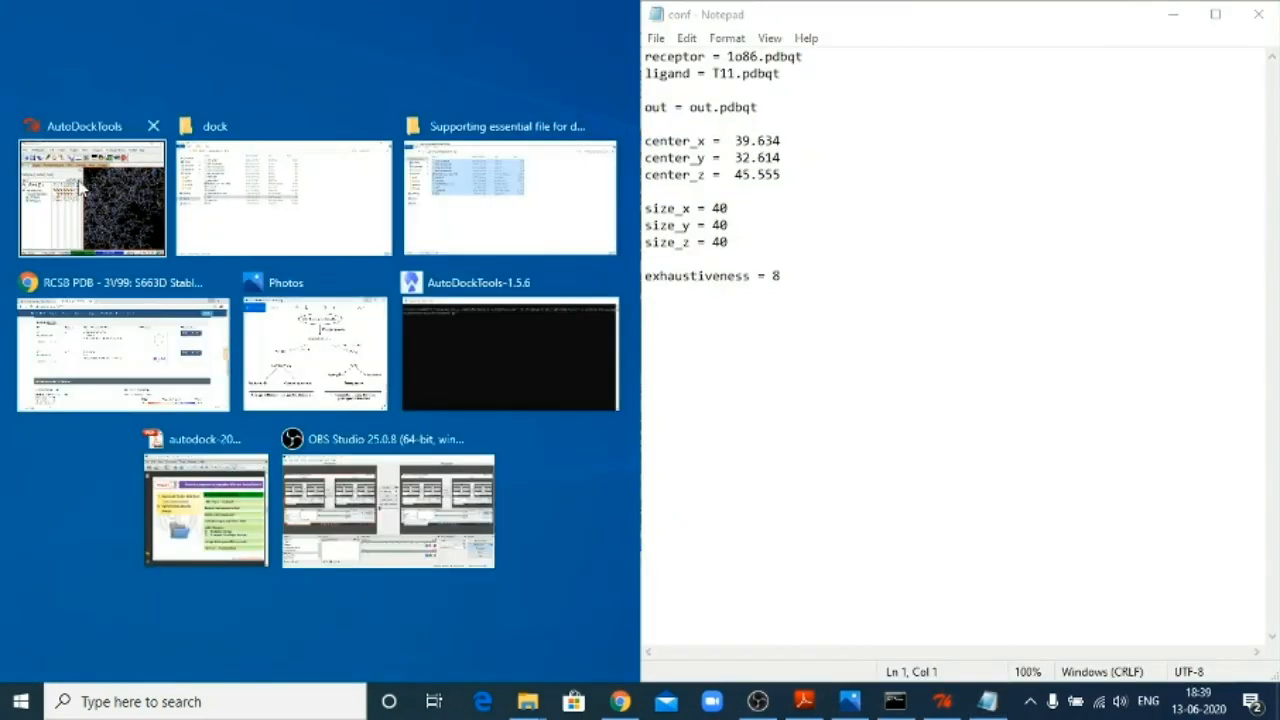
click(80, 185)
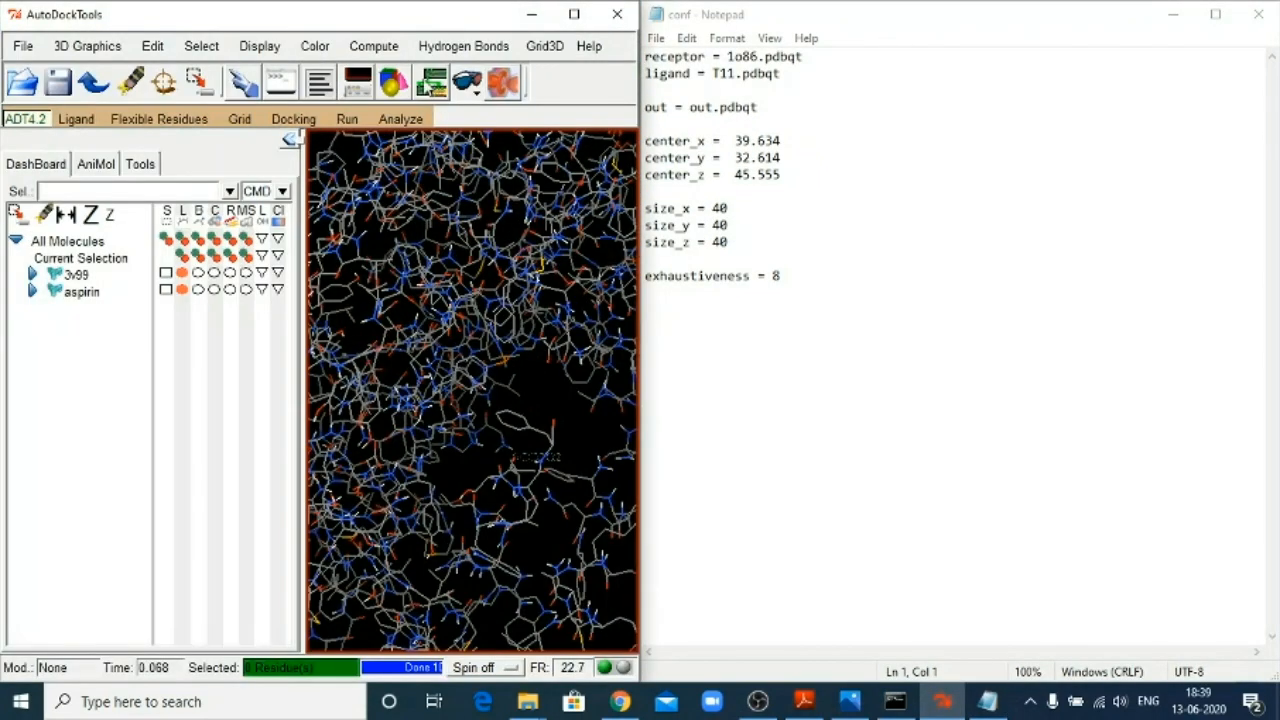
click(251, 122)
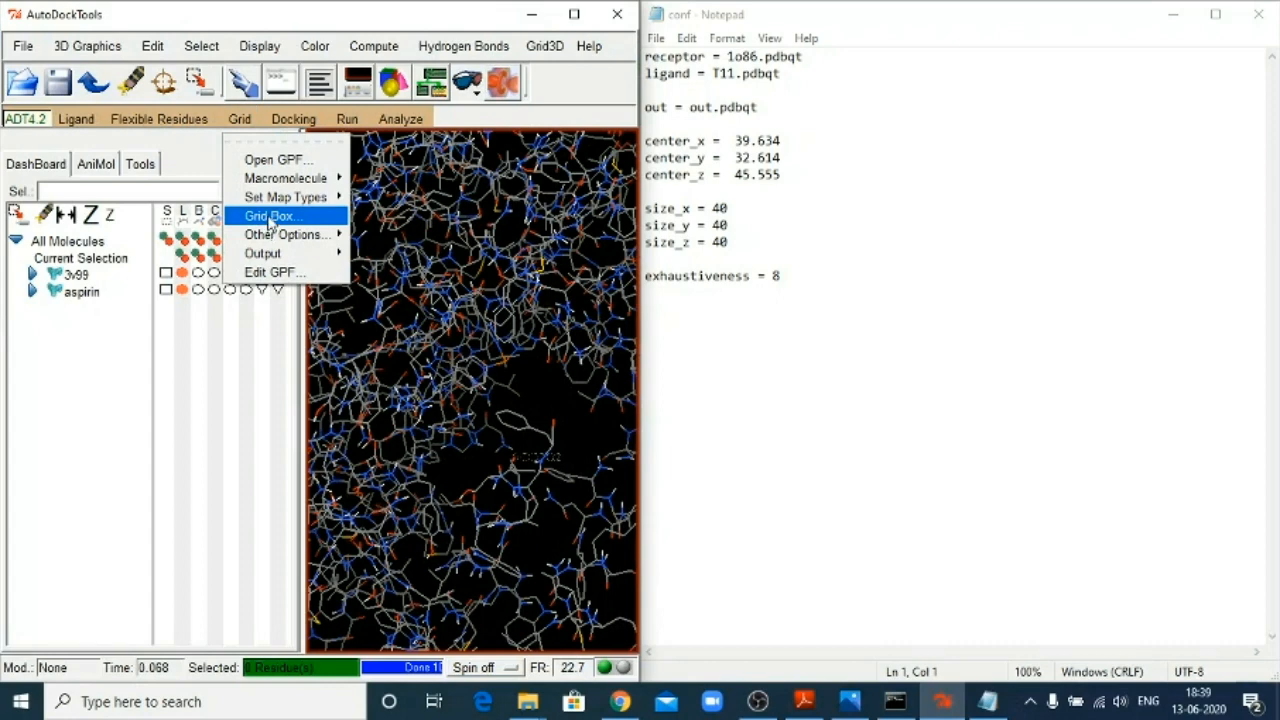
click(268, 218)
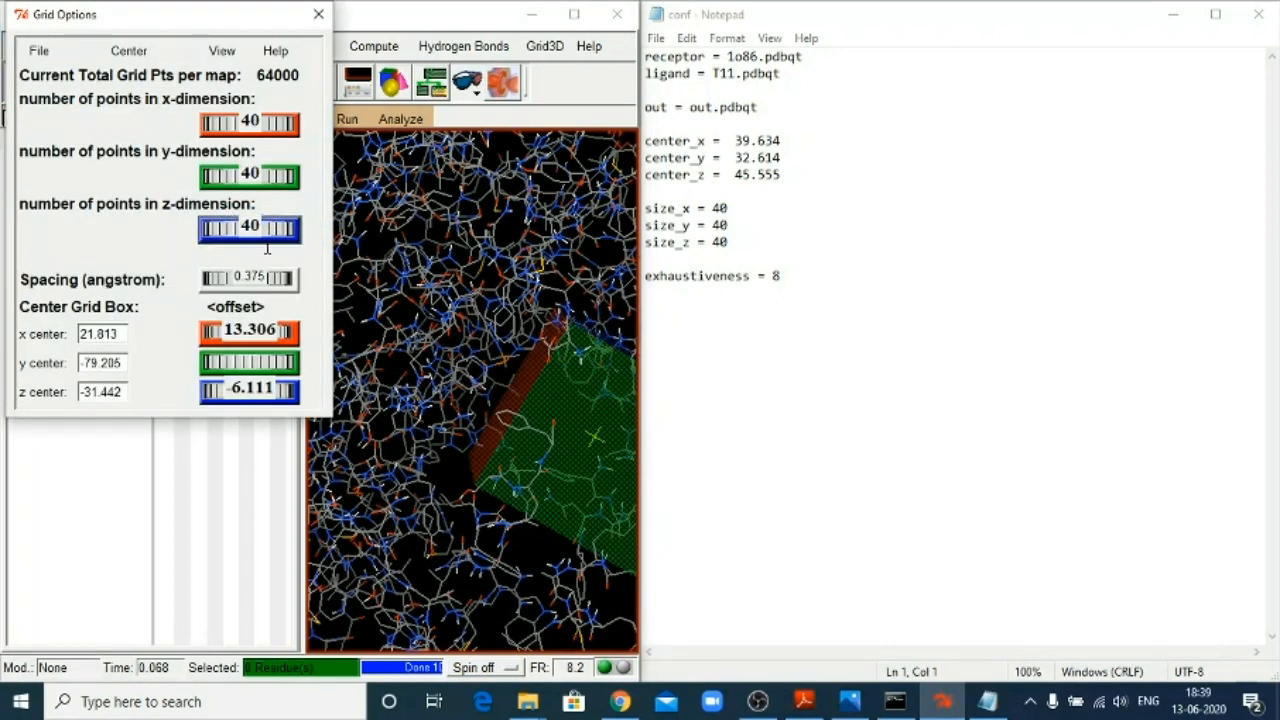
Replace the center_x value in the conf file with the grid box's x center, 21.813.
click(792, 136)
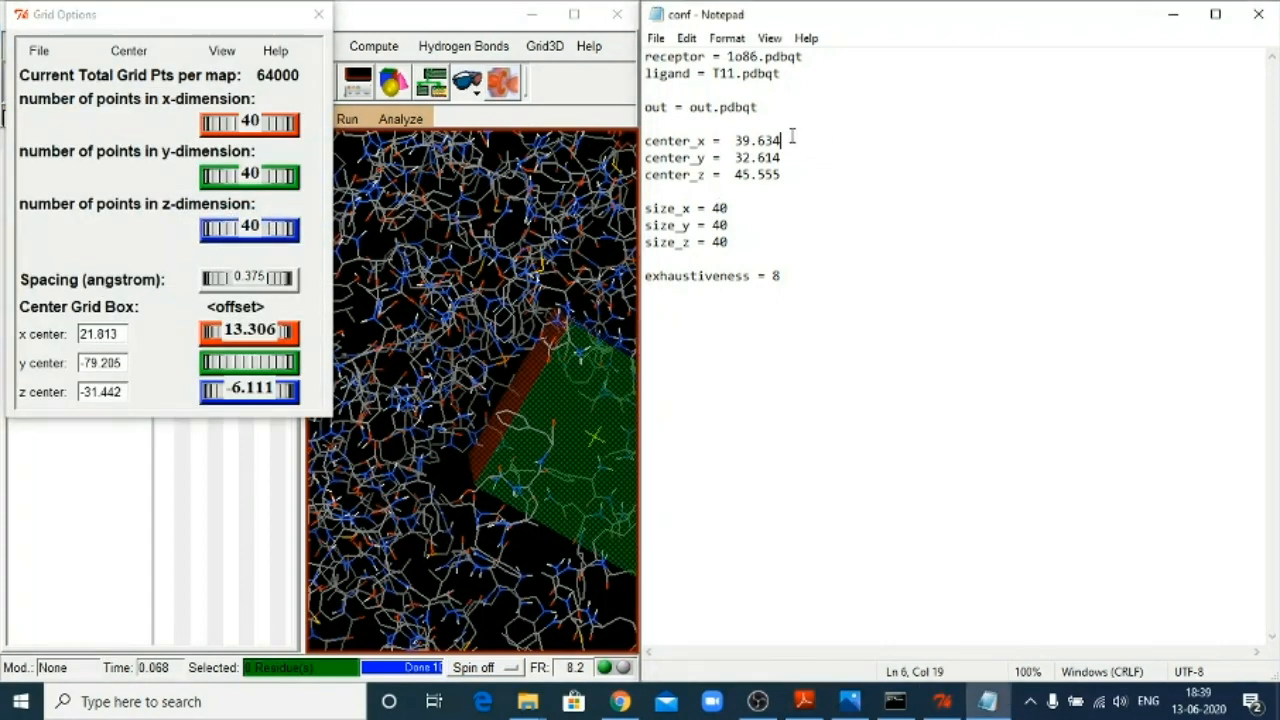
key(BackSpace)
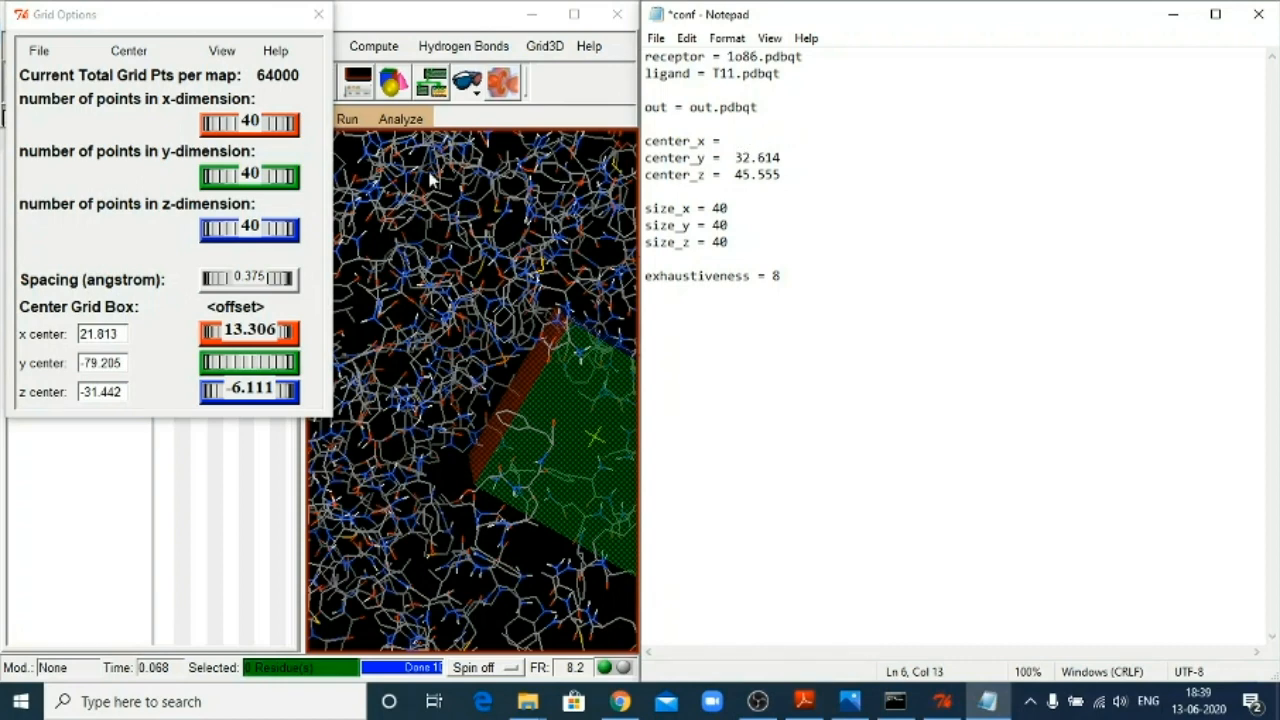
drag(127, 334, 55, 337)
key(ctrl+c)
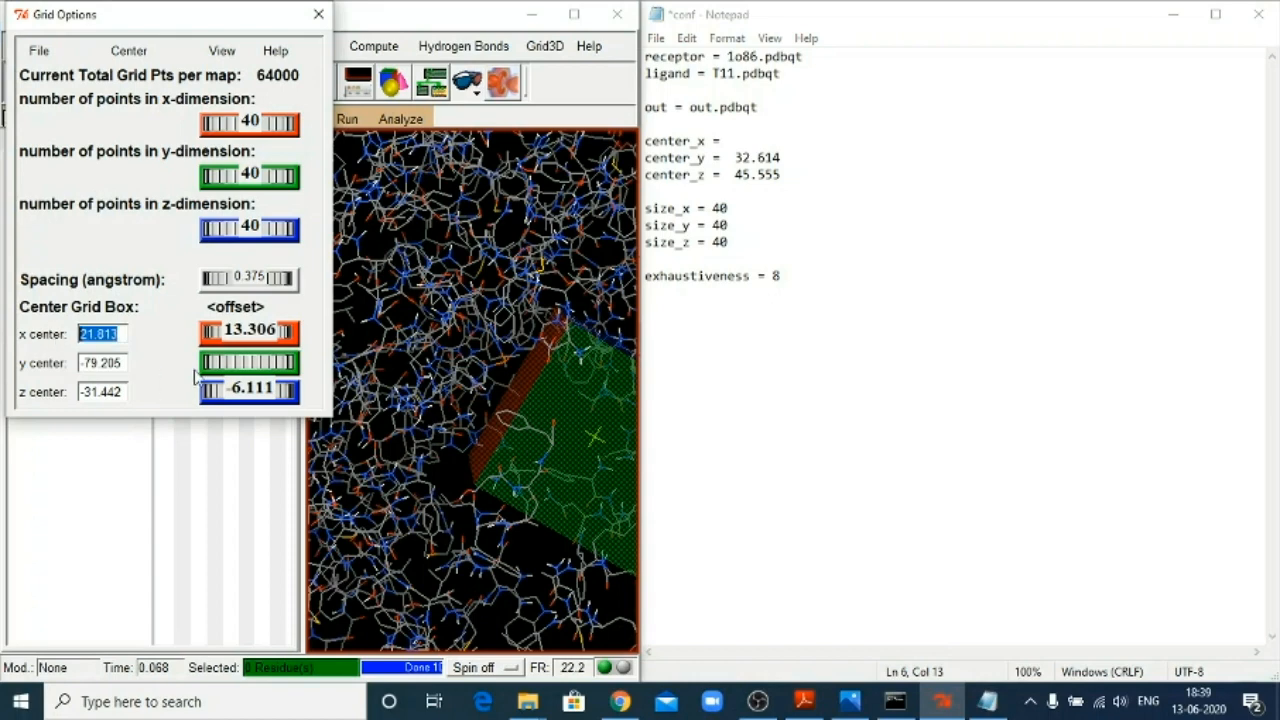
click(735, 146)
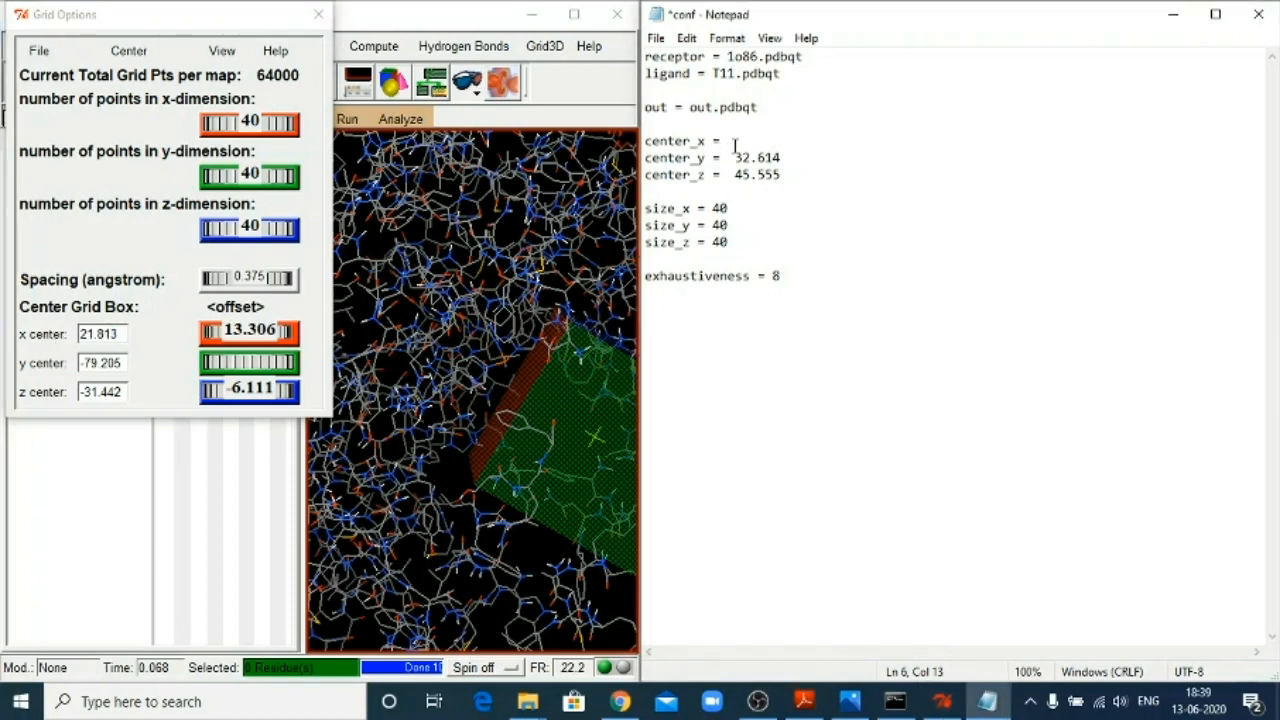
key(ctrl+v)
Set center_y to -79.205 and center_z to -31.442 in the conf file.
key(BackSpace)
key(BackSpace)
key(BackSpace)
key(BackSpace)
key(BackSpace)
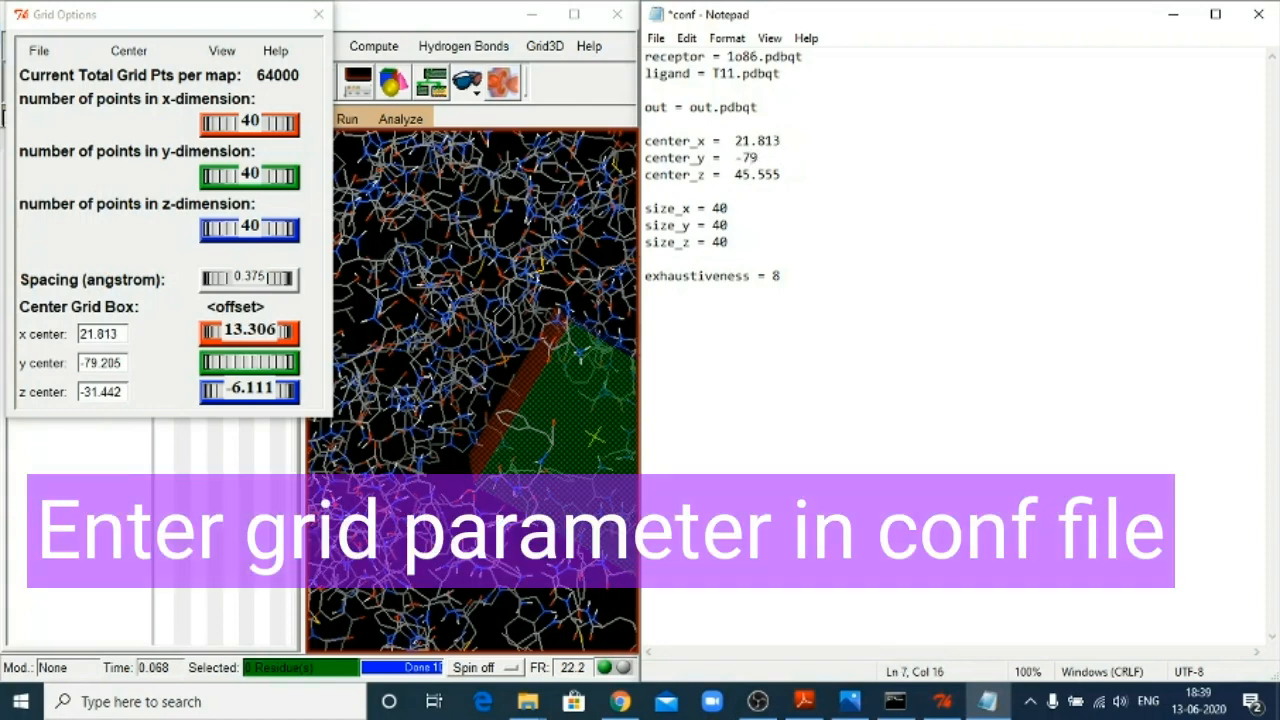
text(-79.205)
key(Down)
key(BackSpace)
key(BackSpace)
key(BackSpace)
text(-31.442)
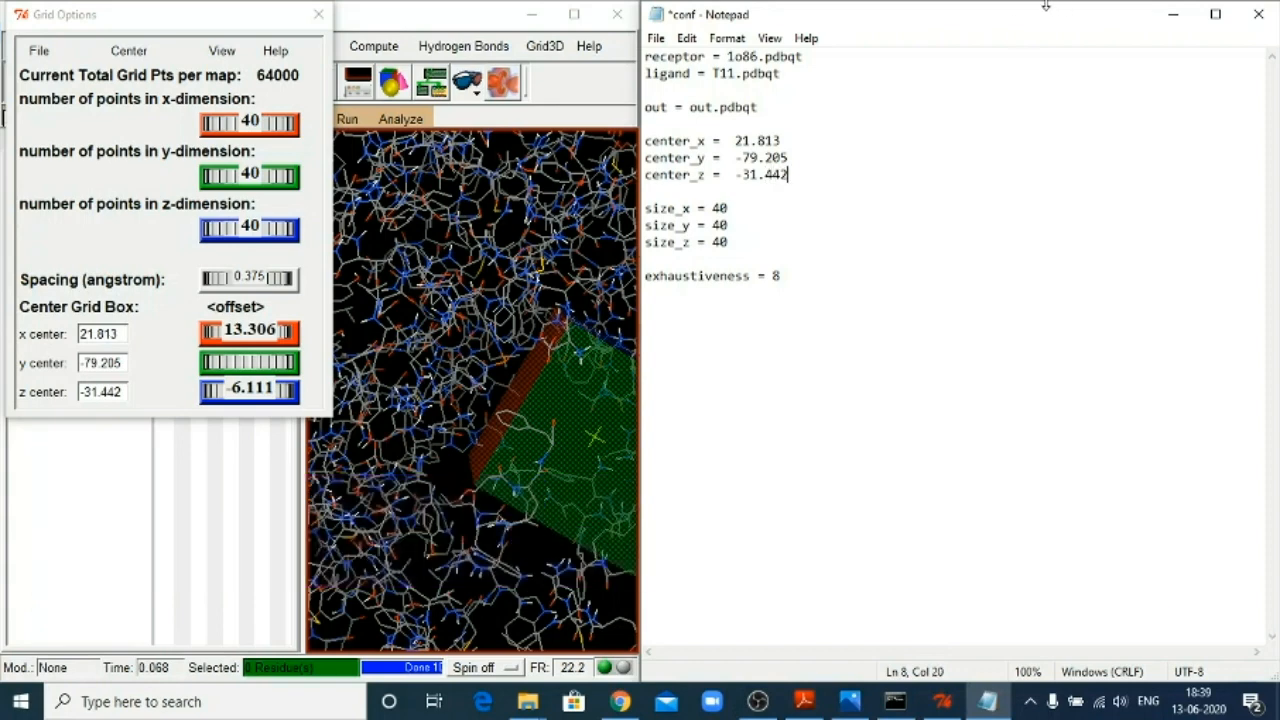
Change the receptor to 3v99.pdbqt and the ligand to aspirin.pdbqt in the conf file.
click(760, 56)
key(BackSpace)
key(BackSpace)
key(BackSpace)
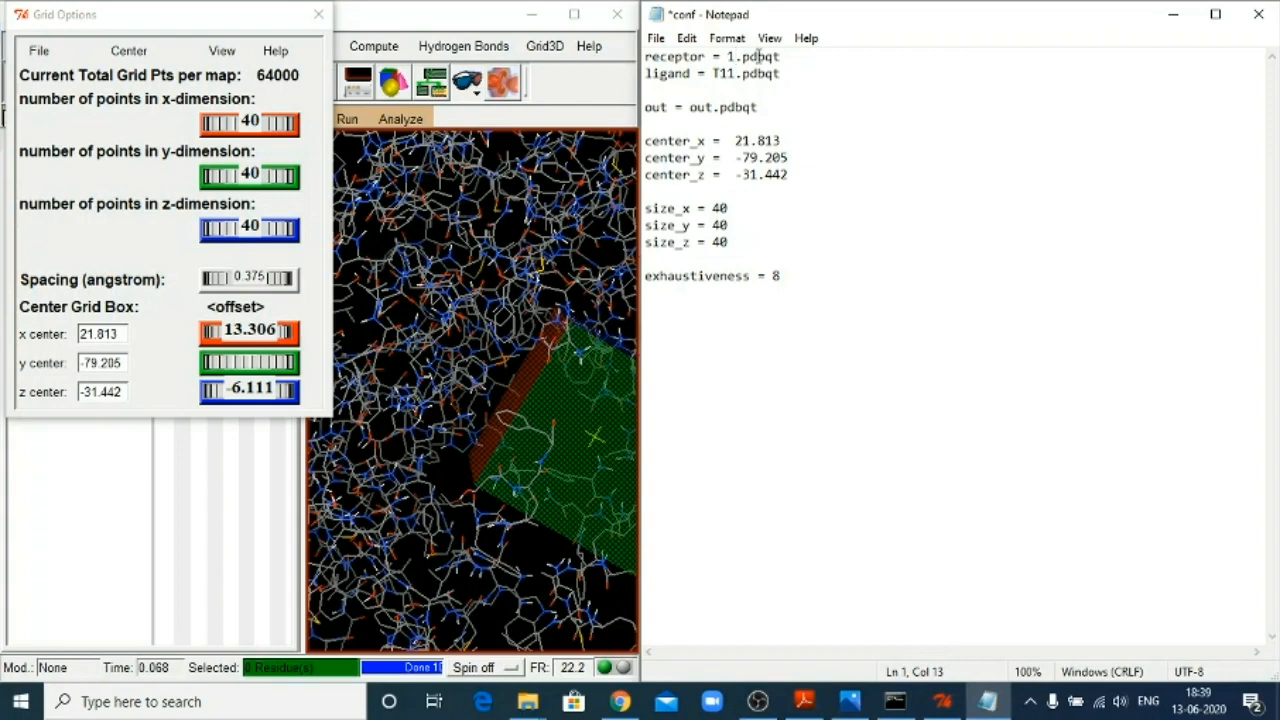
key(BackSpace)
text(3v99)
key(BackSpace)
key(BackSpace)
key(BackSpace)
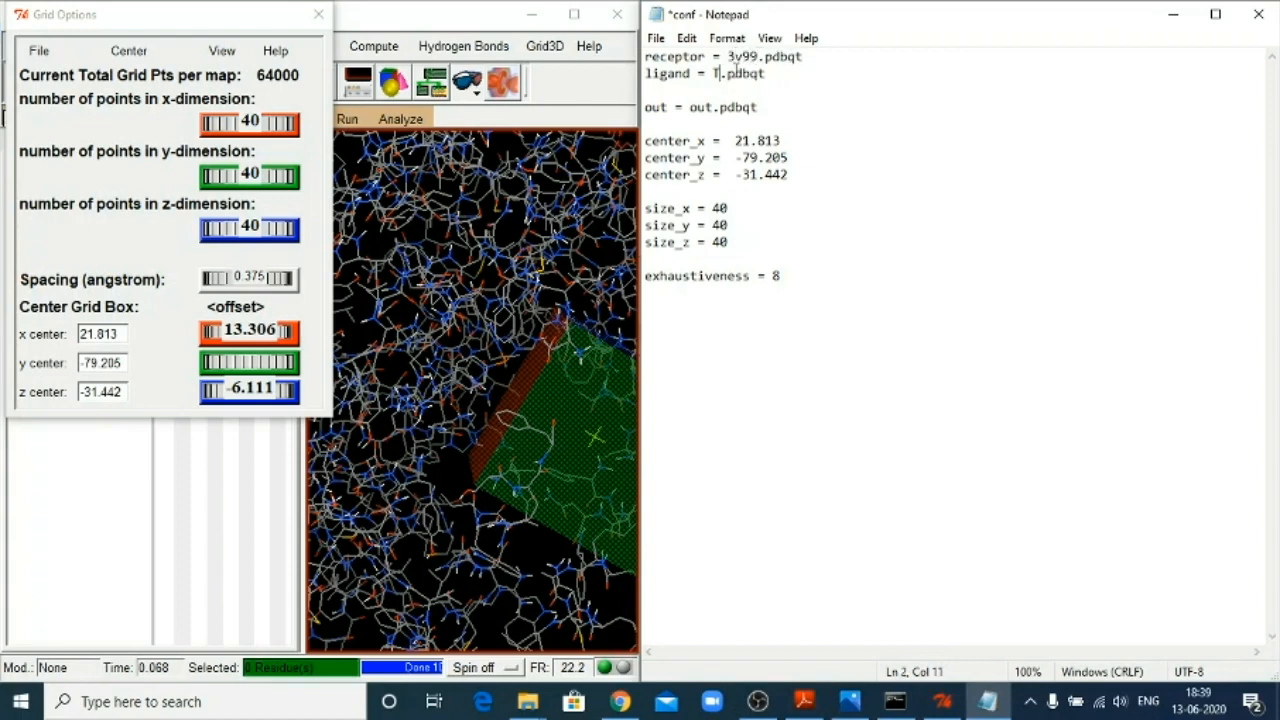
text(aspirin)
Save the edited conf file and close it.
click(656, 38)
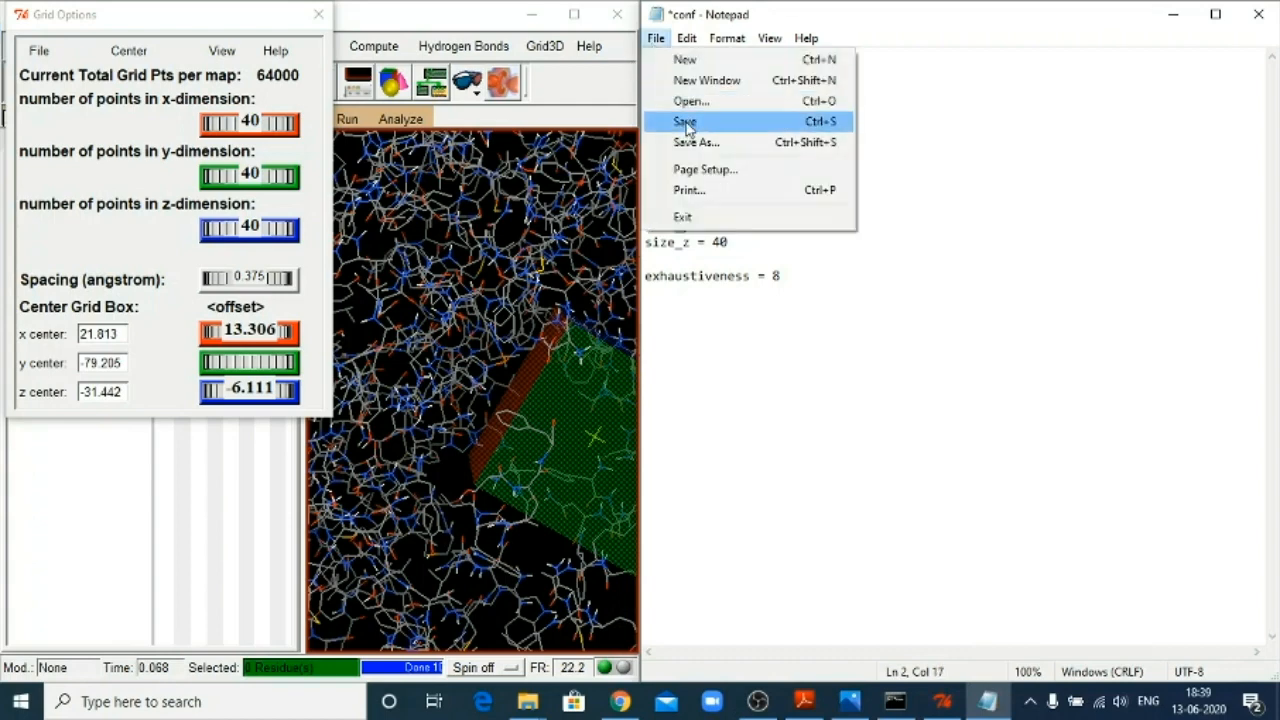
click(686, 122)
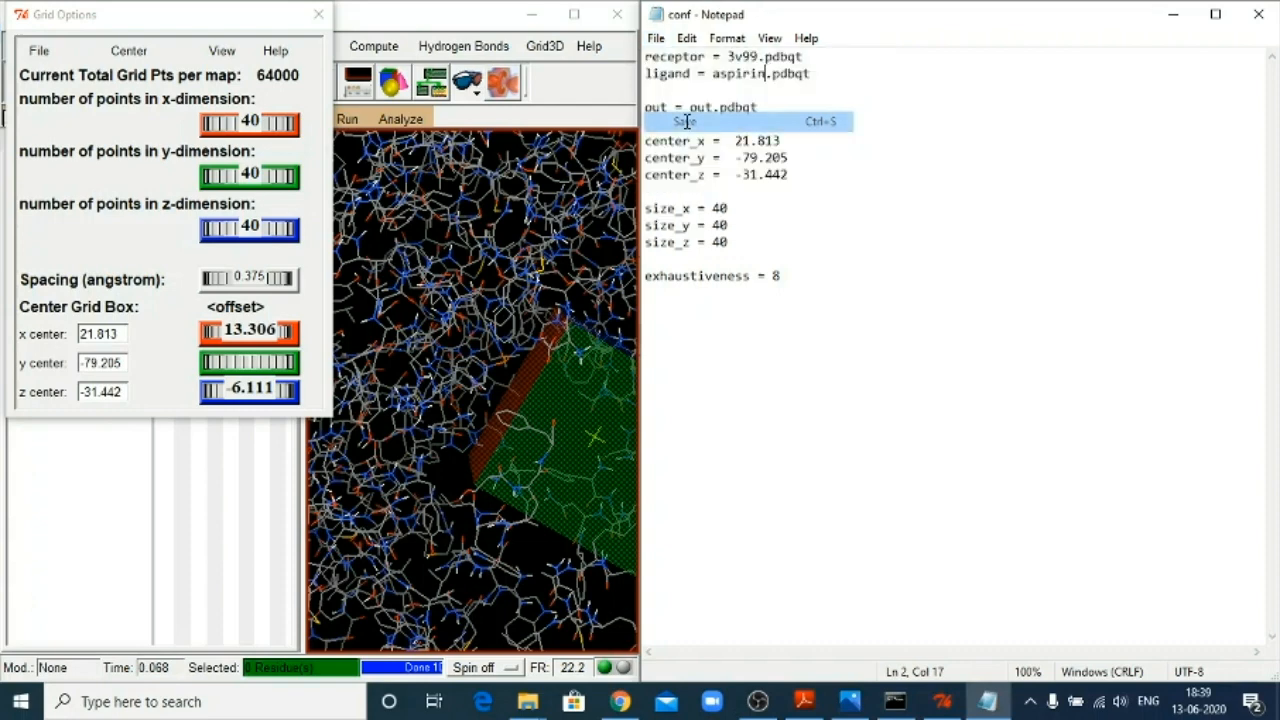
click(1258, 14)
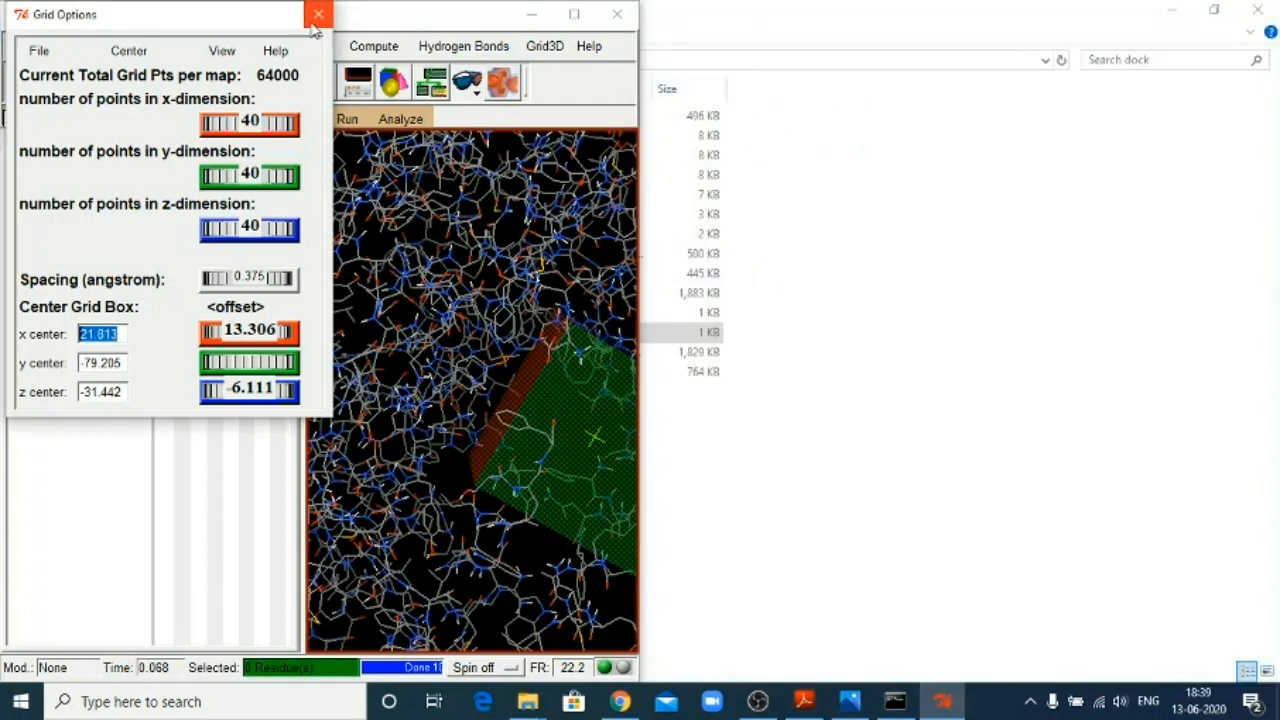
Close the grid options and minimize AutoDockTools to return to the dock folder.
click(318, 14)
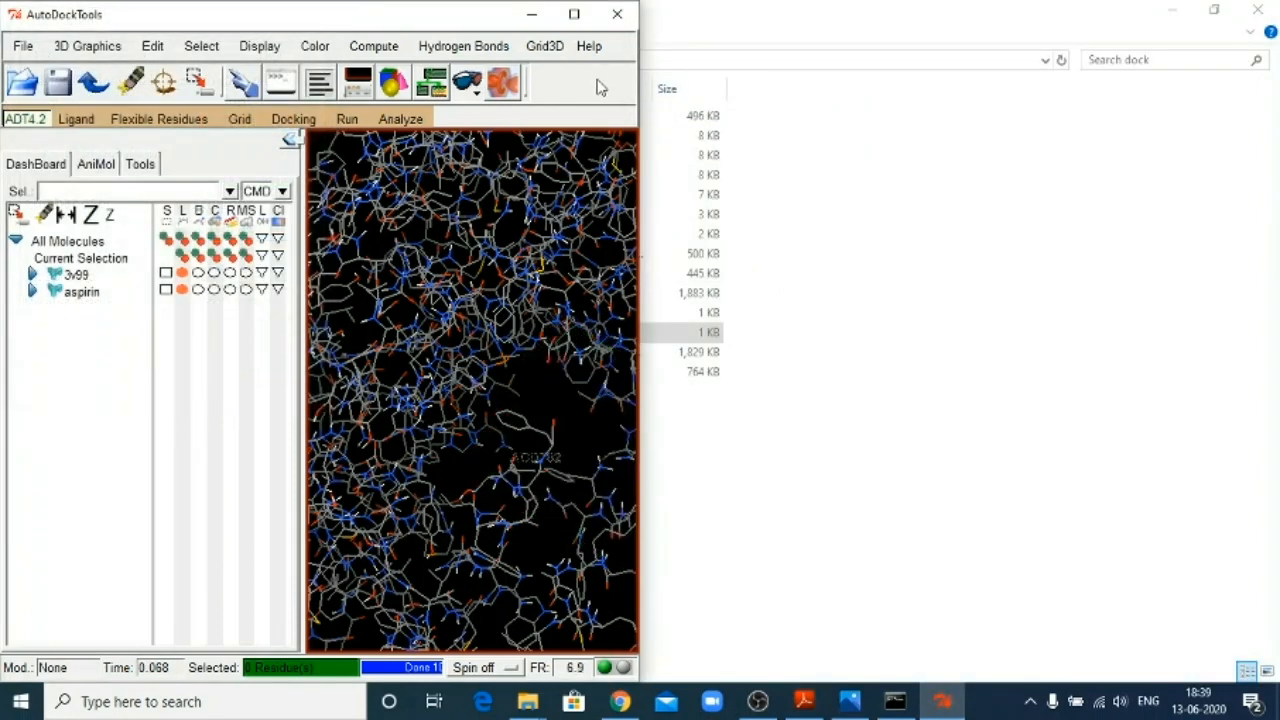
click(531, 14)
click(313, 397)
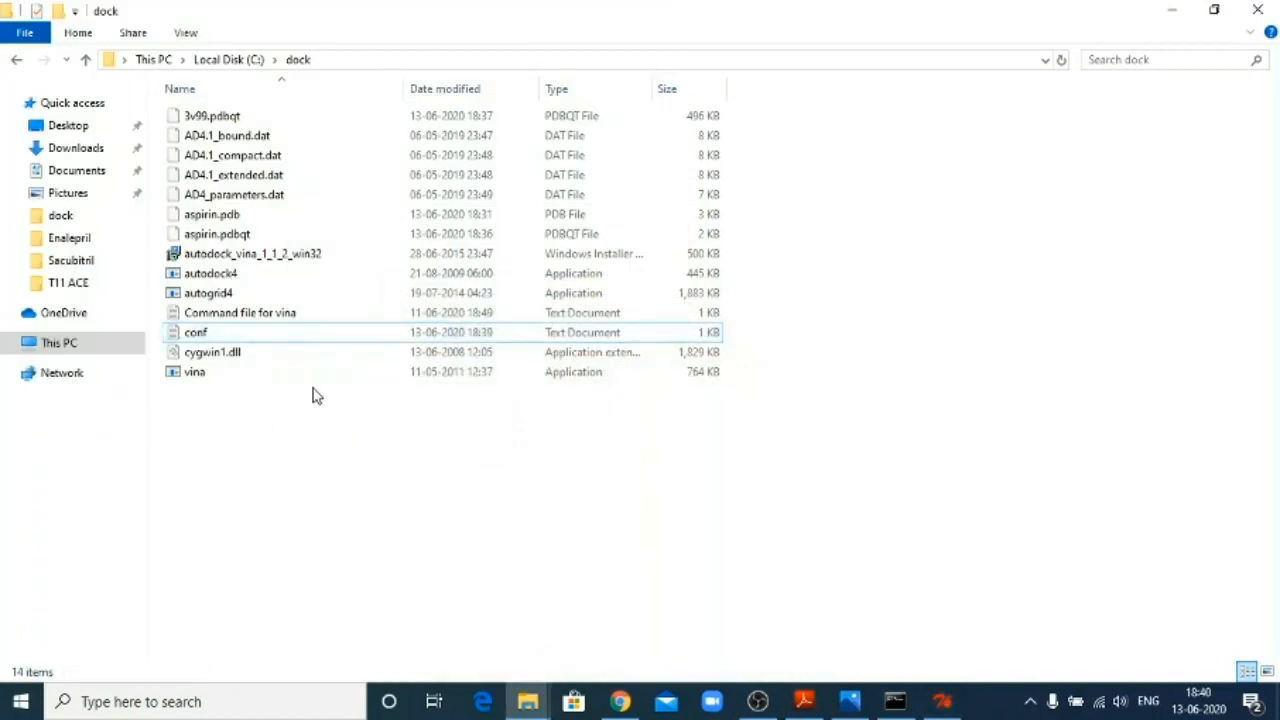
Open the "Command file for vina" text file and change the receptor in the command to 3v99.pdbqt.
double_click(260, 313)
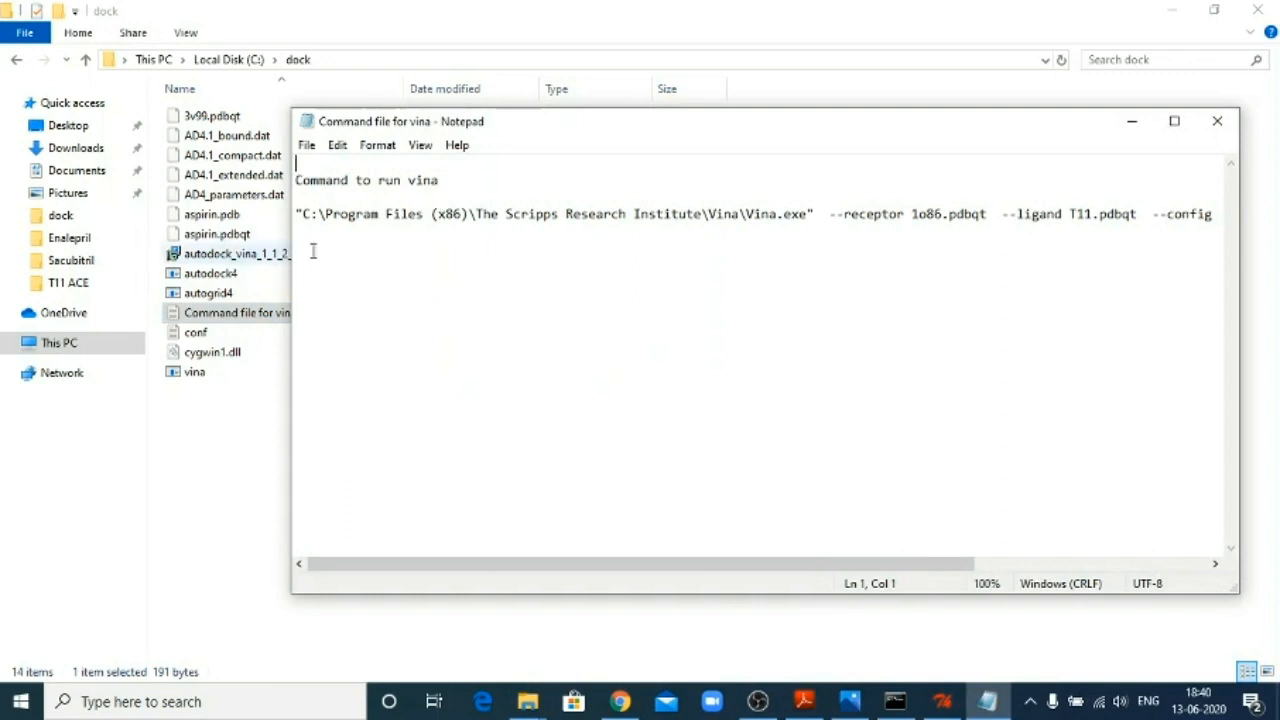
click(944, 212)
key(BackSpace)
key(BackSpace)
key(BackSpace)
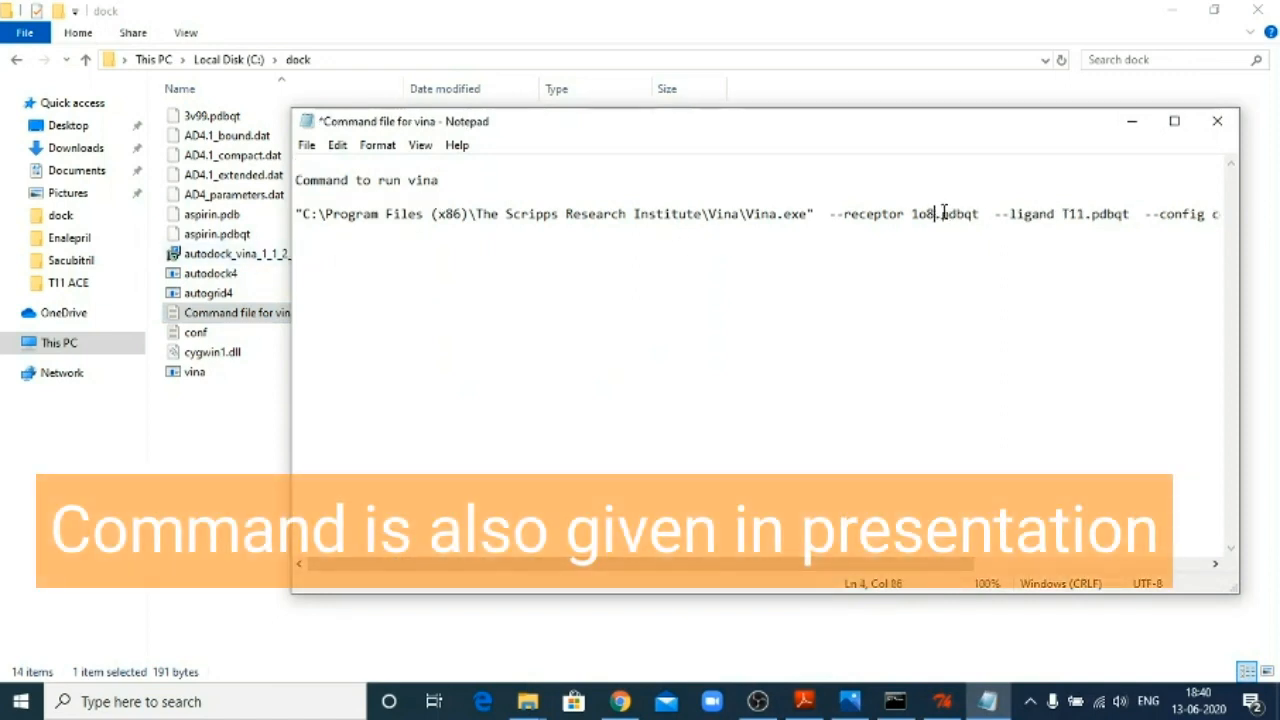
key(BackSpace)
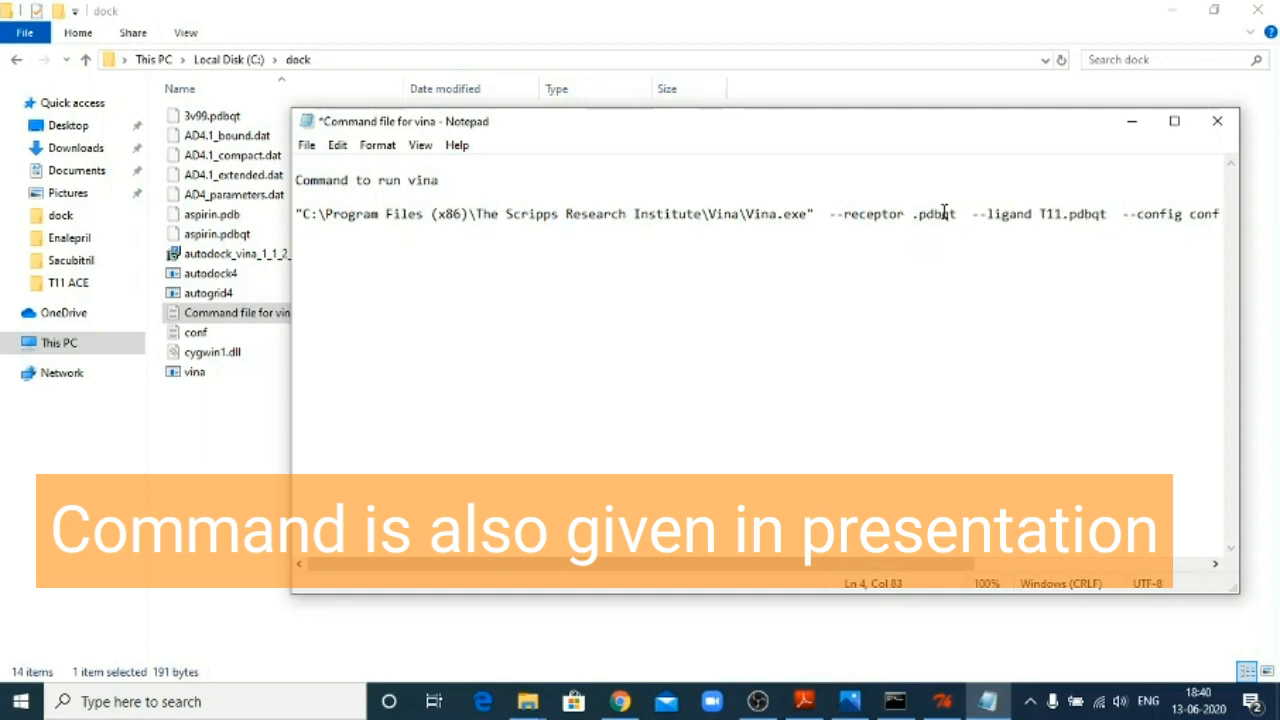
text(3v99)
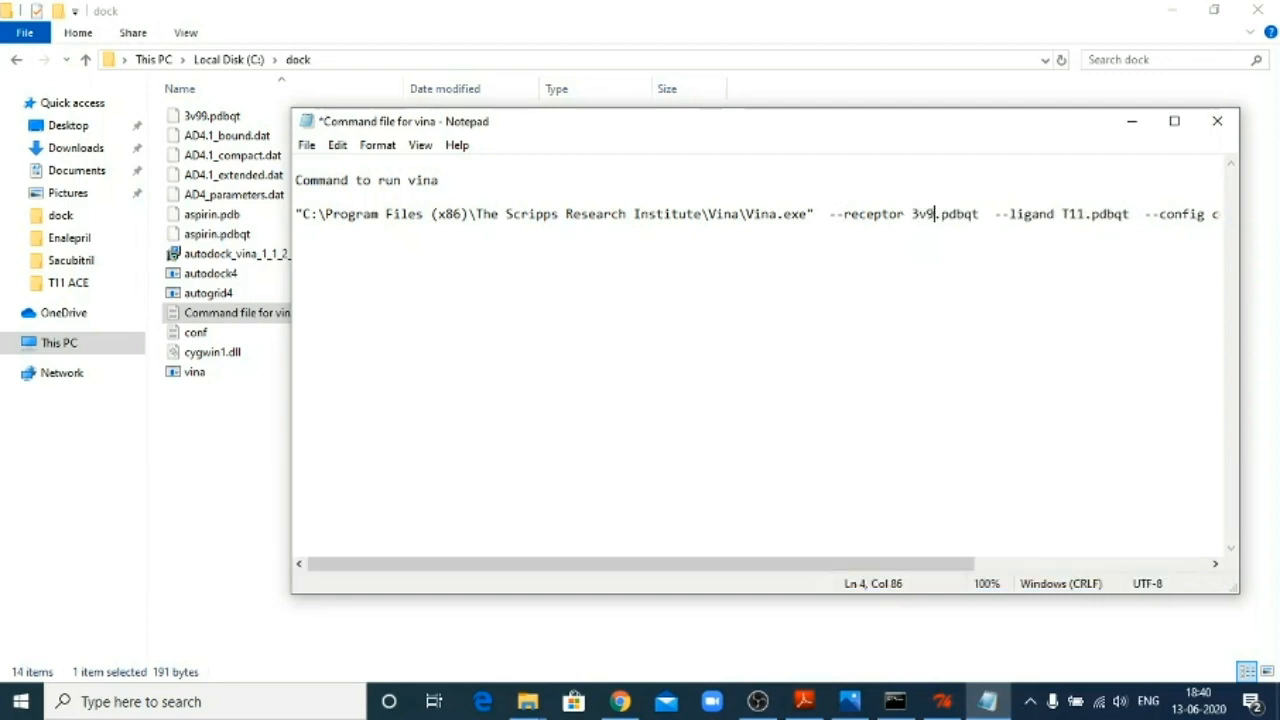
Change the ligand in the Vina command to aspirin.pdbqt.
key(Right)
key(Right)
key(Right)
key(Right)
key(Right)
key(Right)
key(Right)
key(Right)
key(Right)
key(Right)
key(Right)
key(Right)
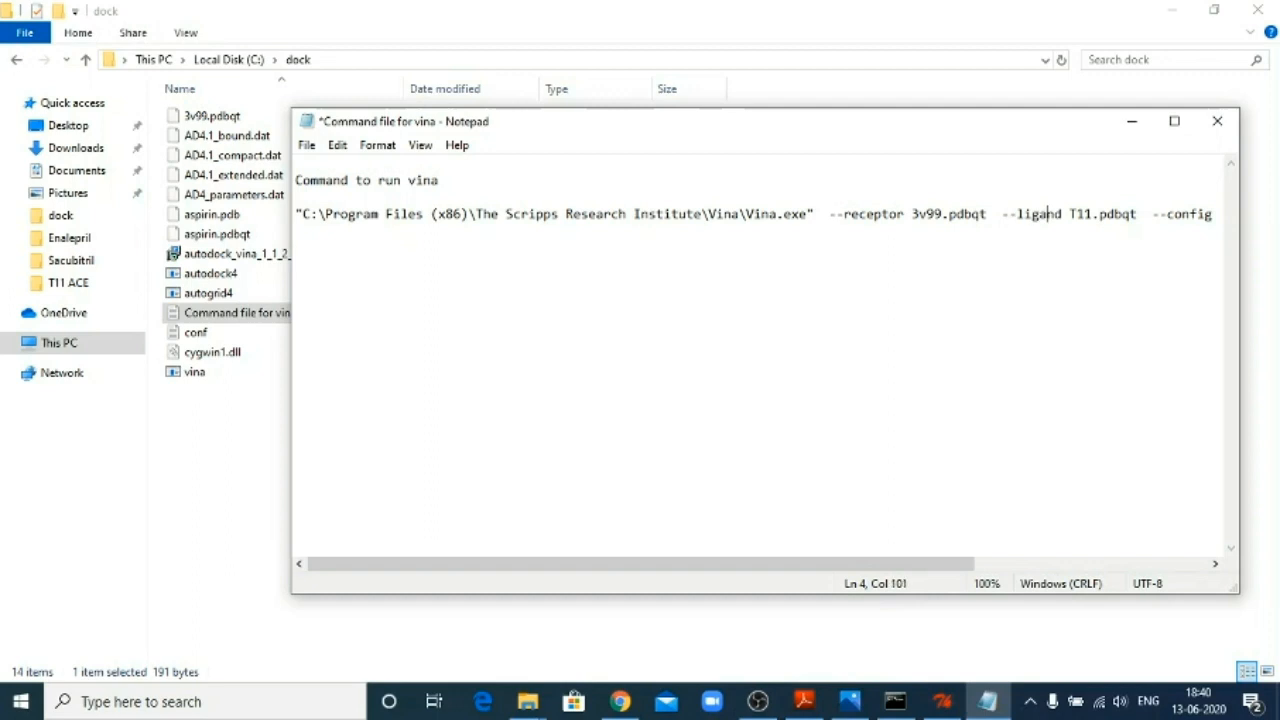
key(Left)
key(BackSpace)
key(BackSpace)
key(BackSpace)
text(as)
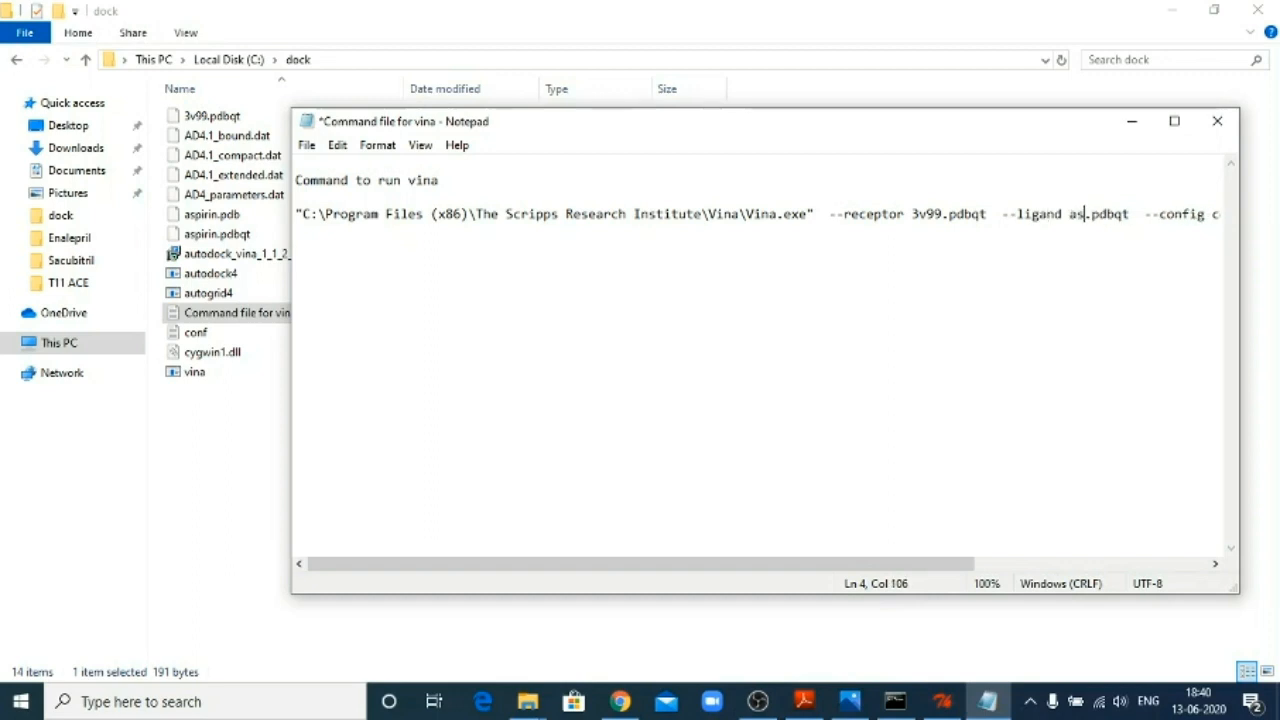
text(pirin)
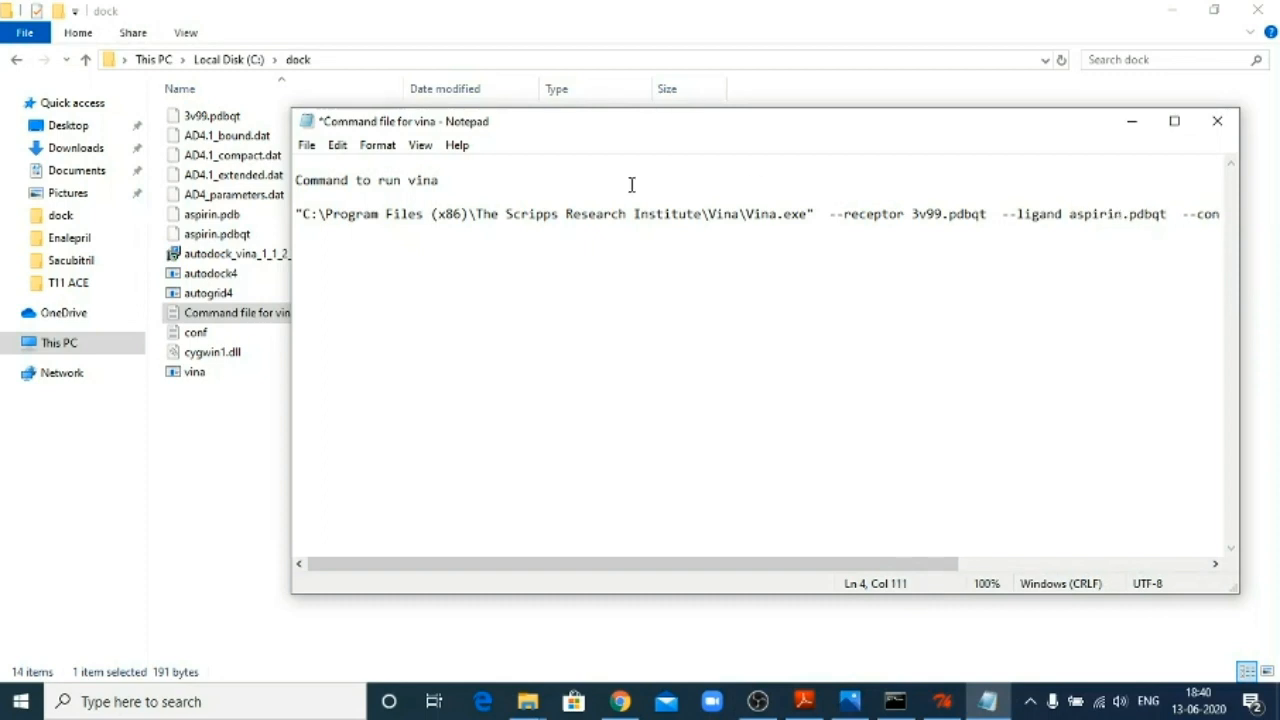
Copy the whole Vina command line, from the Vina.exe path to output.pdbqt, and minimize the command file.
click(296, 212)
drag(296, 212, 1222, 218)
key(ctrl+c)
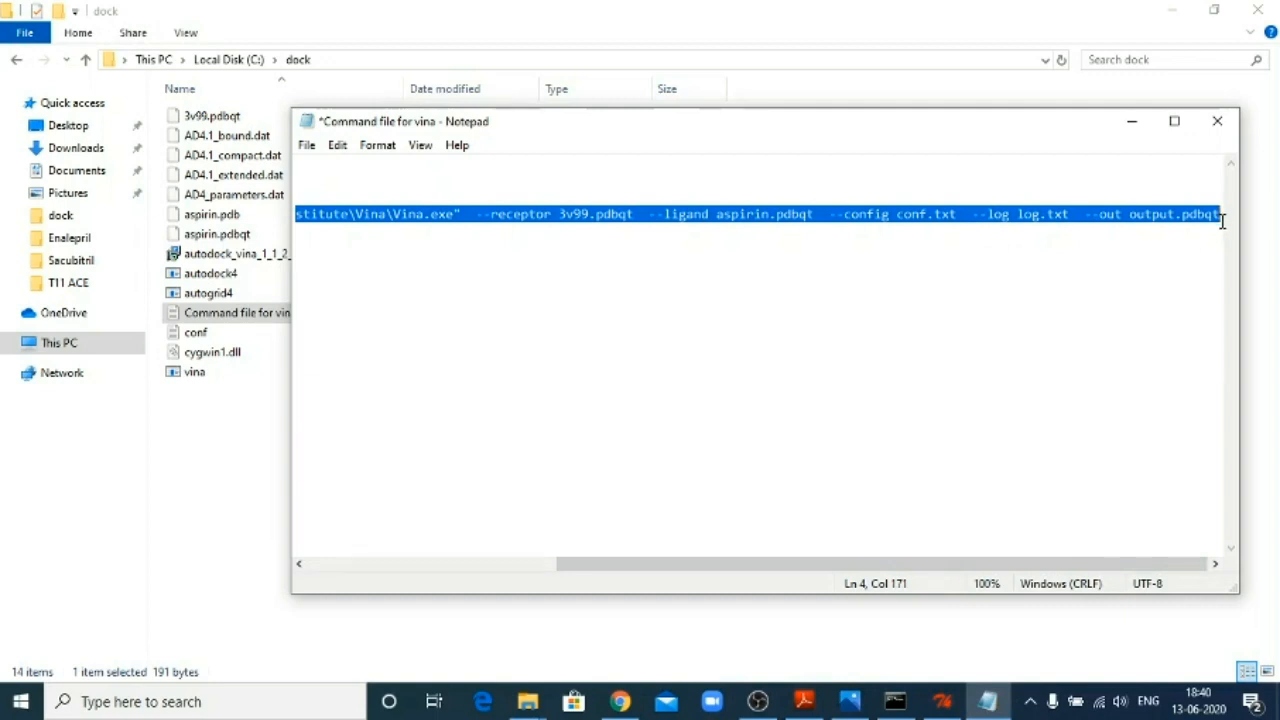
click(1132, 121)
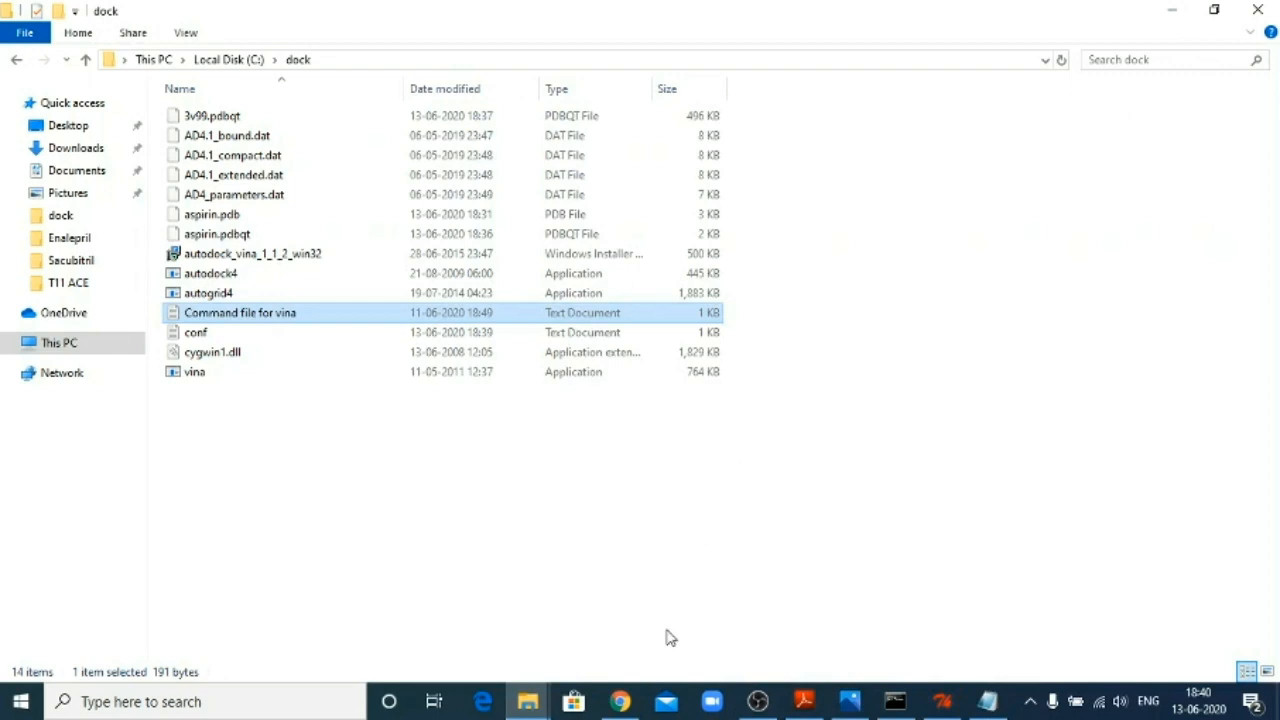
Open Command Prompt and change the working directory to c:\dock.
click(287, 702)
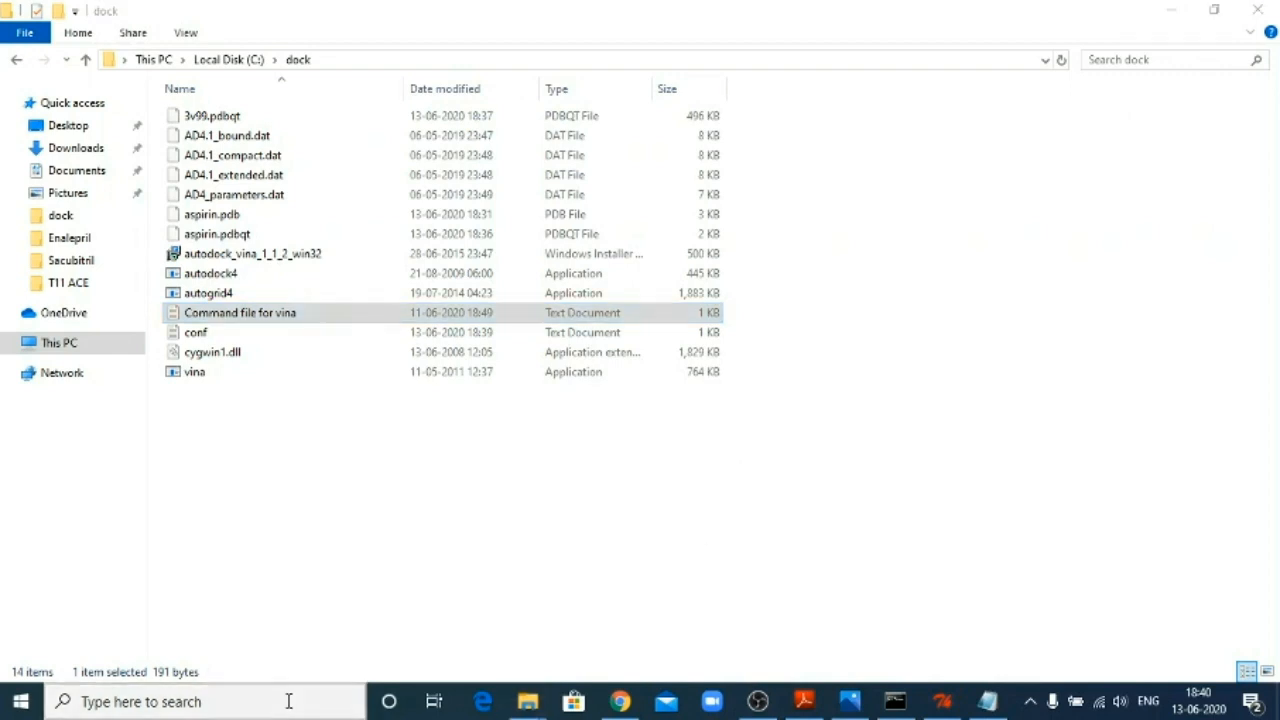
text(comm)
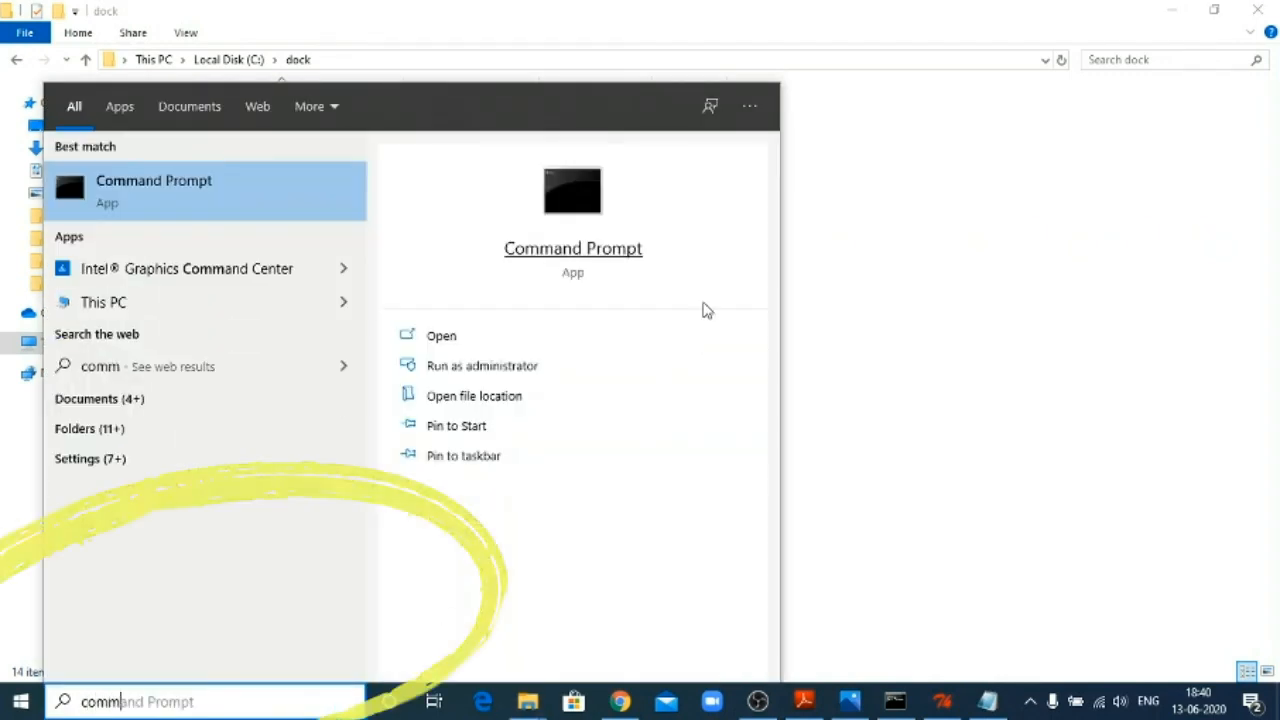
click(481, 335)
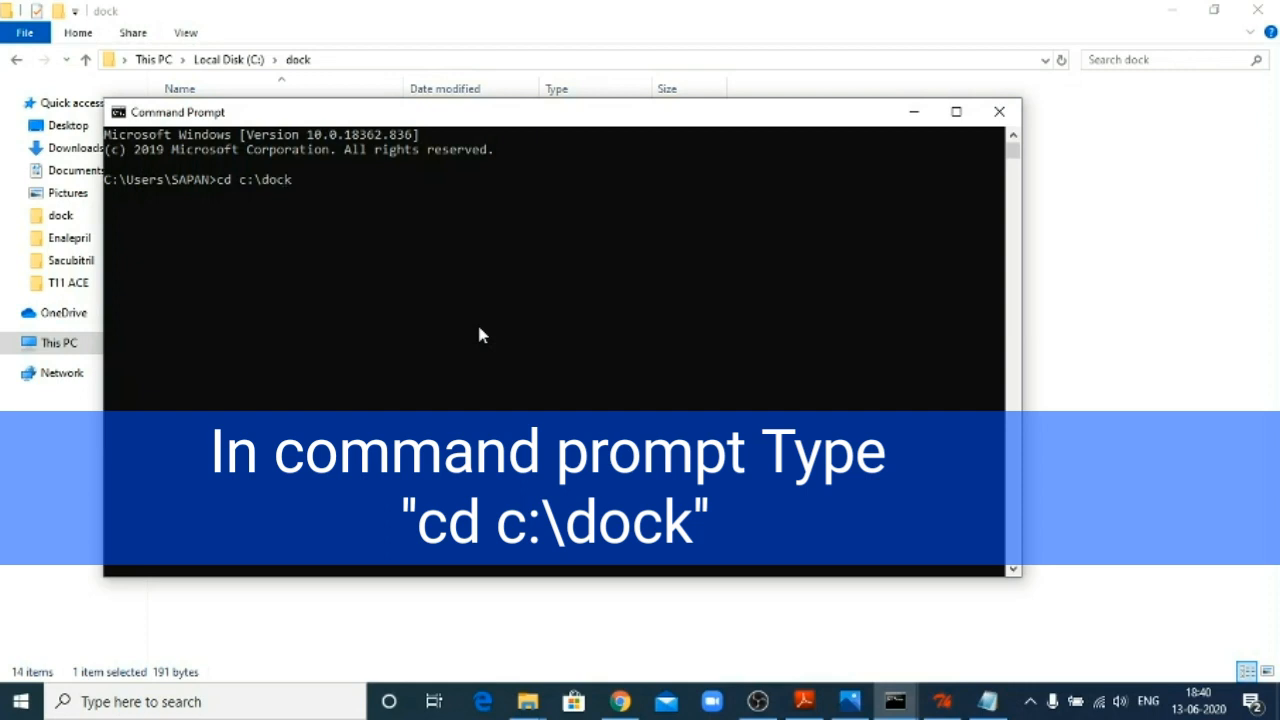
key(Return)
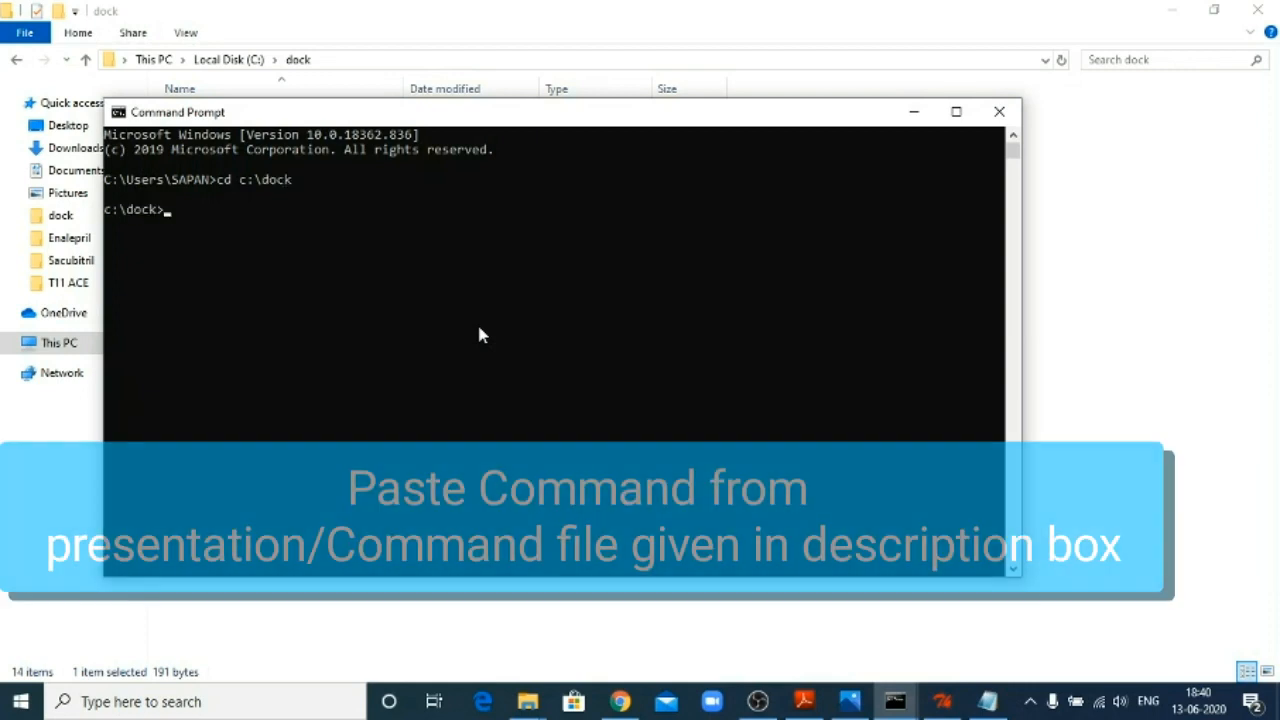
Run the copied Vina command to dock aspirin.pdbqt into 3v99.pdbqt, and close Command Prompt after the run.
key(ctrl+v)
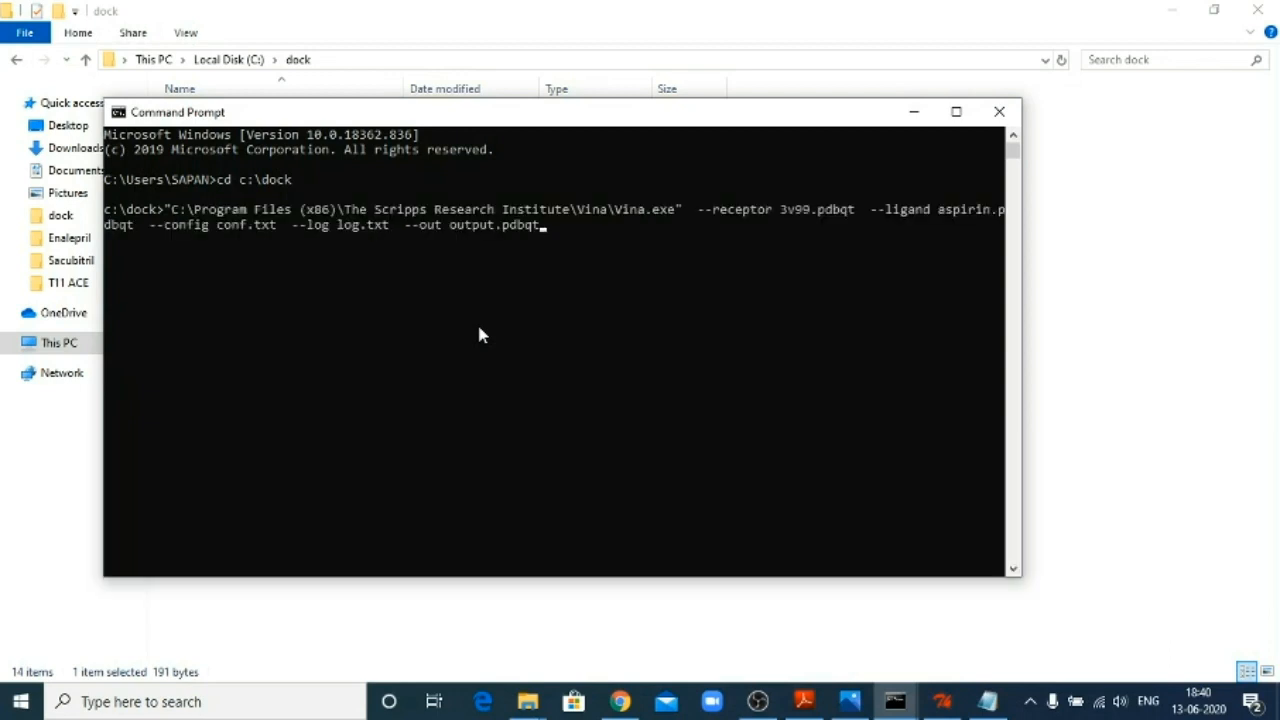
key(Return)
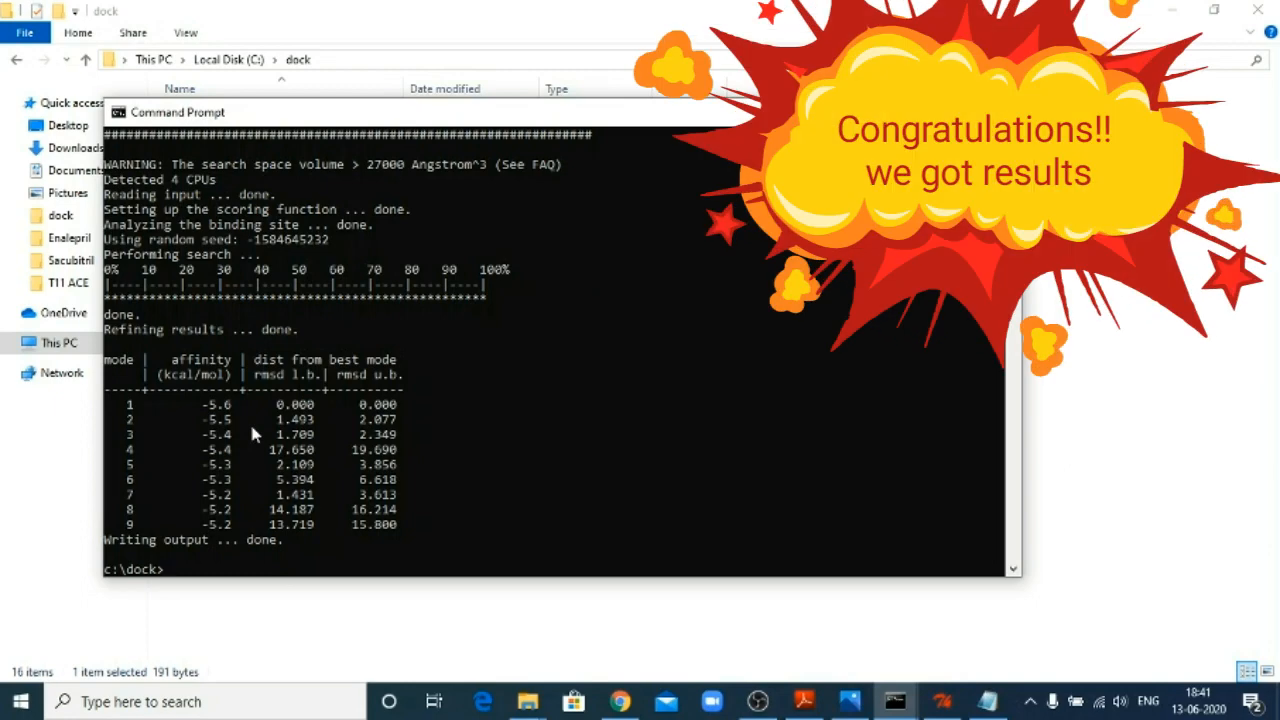
click(250, 422)
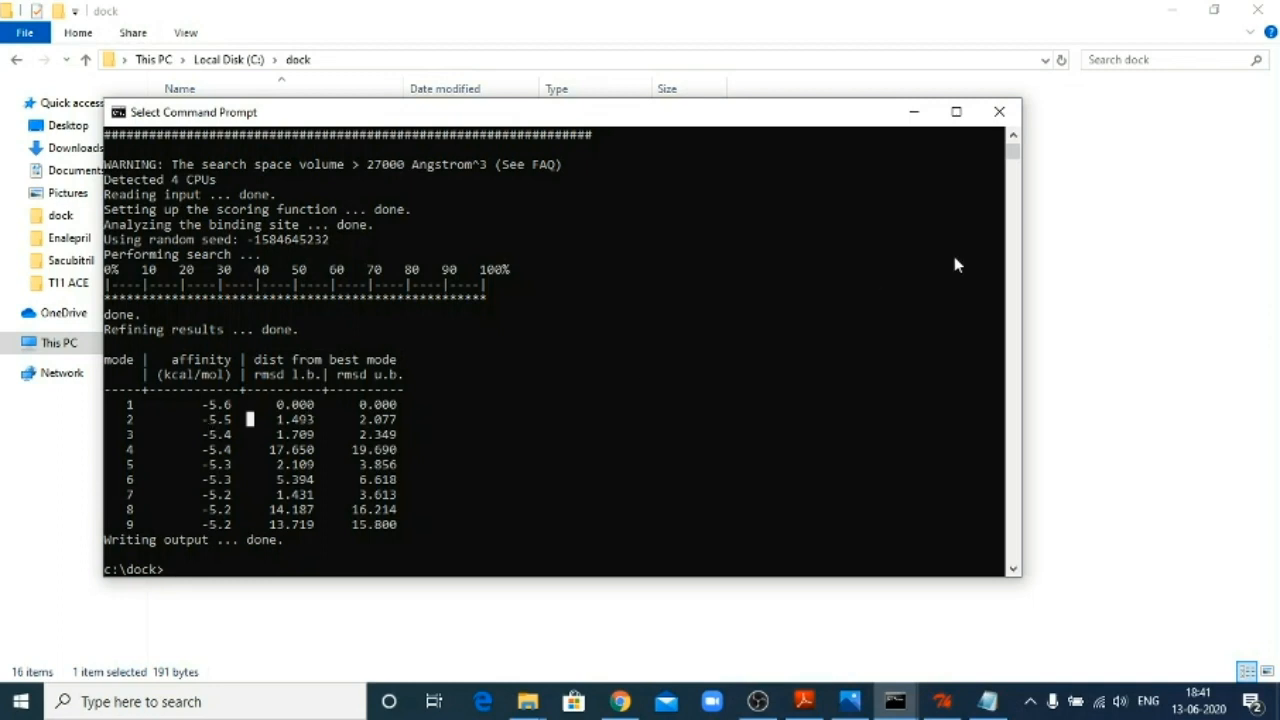
click(1003, 117)
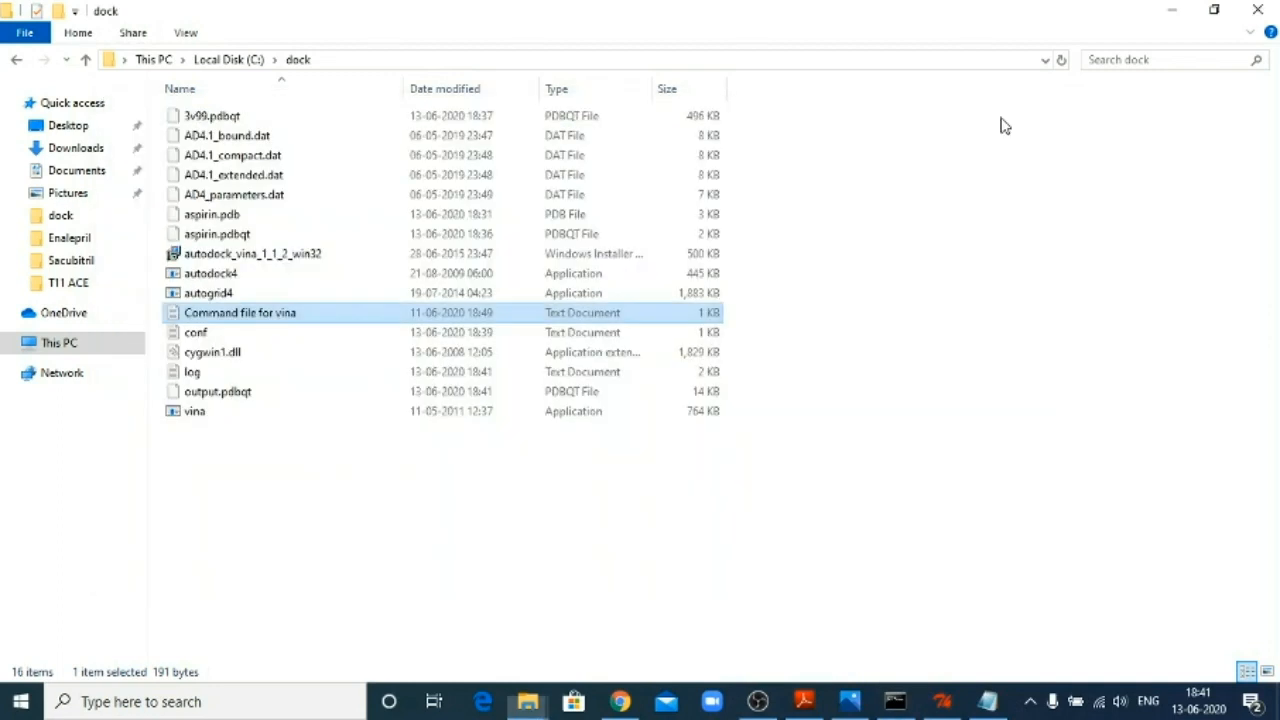
Examine the binding affinity table in the log file and try to open output.pdbqt from the dock folder.
click(330, 490)
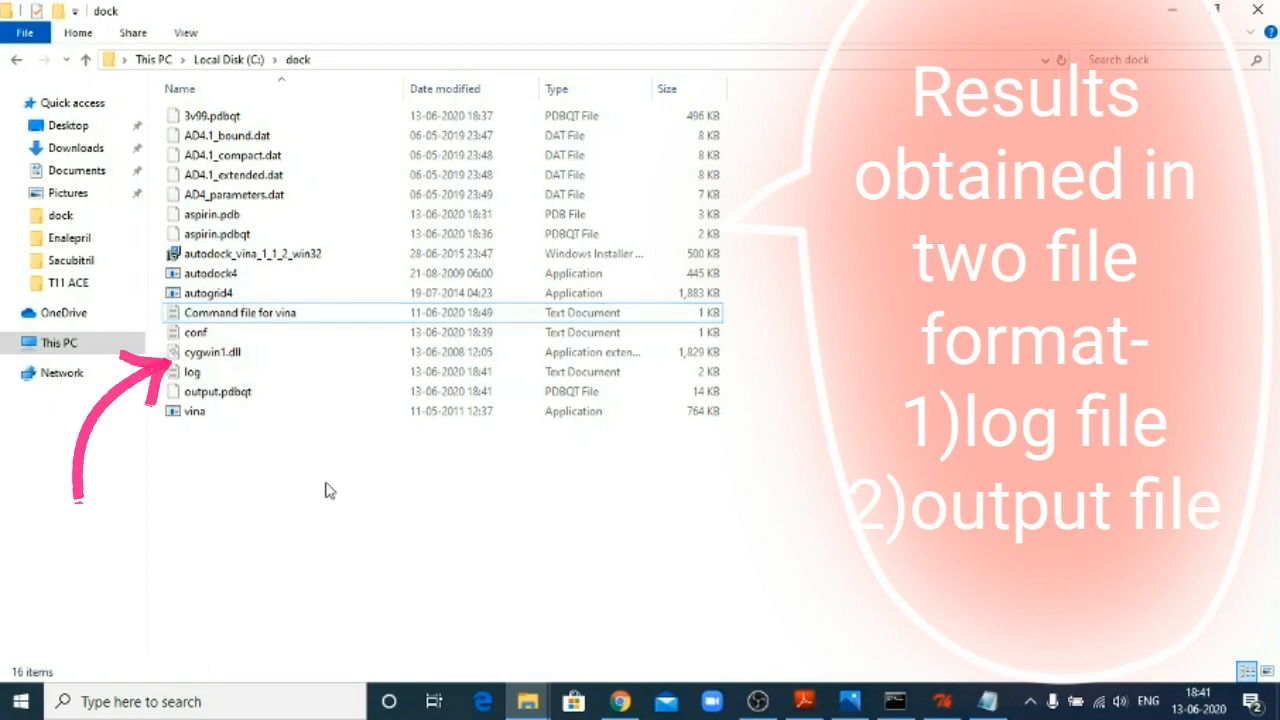
double_click(197, 372)
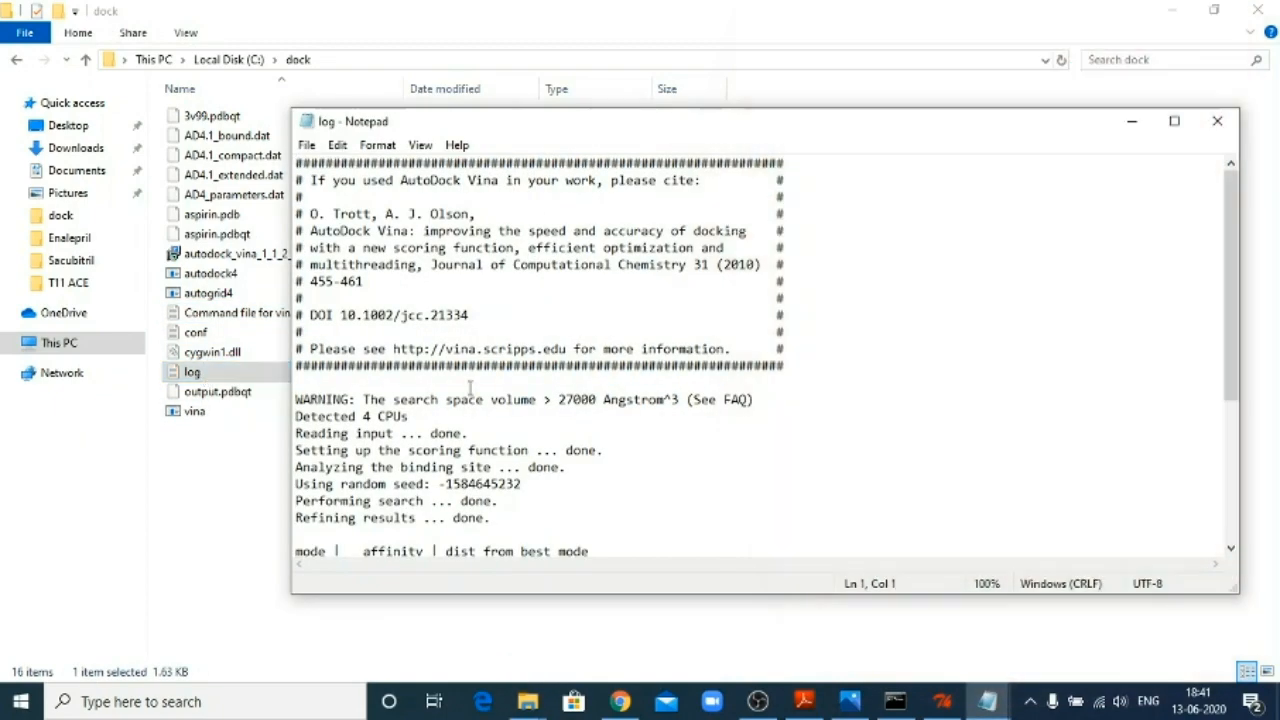
click(438, 467)
key(Page_Down)
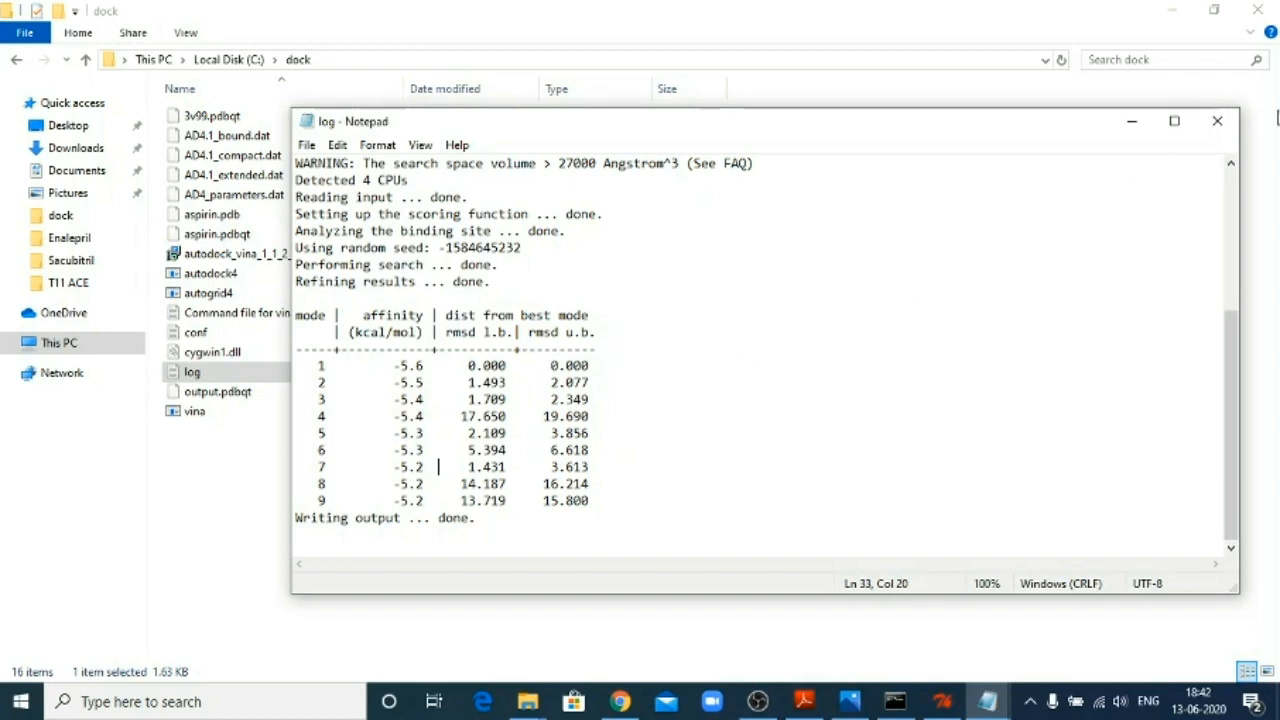
click(1218, 123)
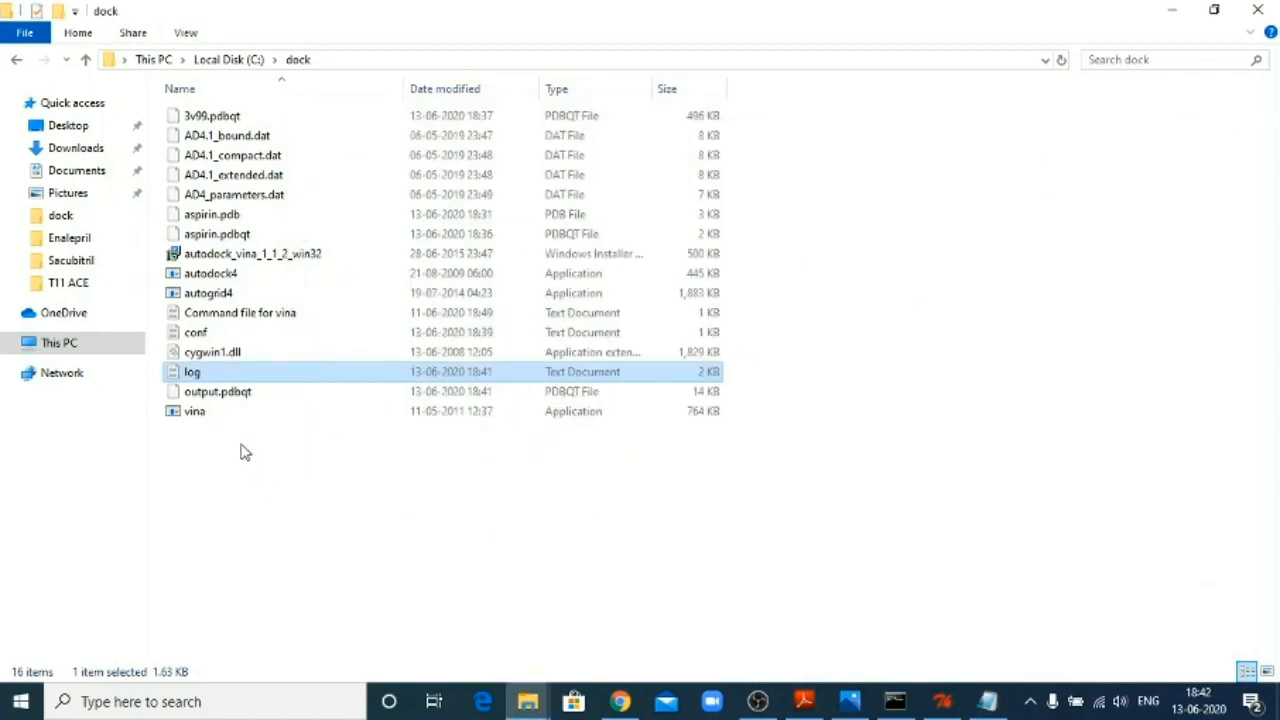
double_click(229, 391)
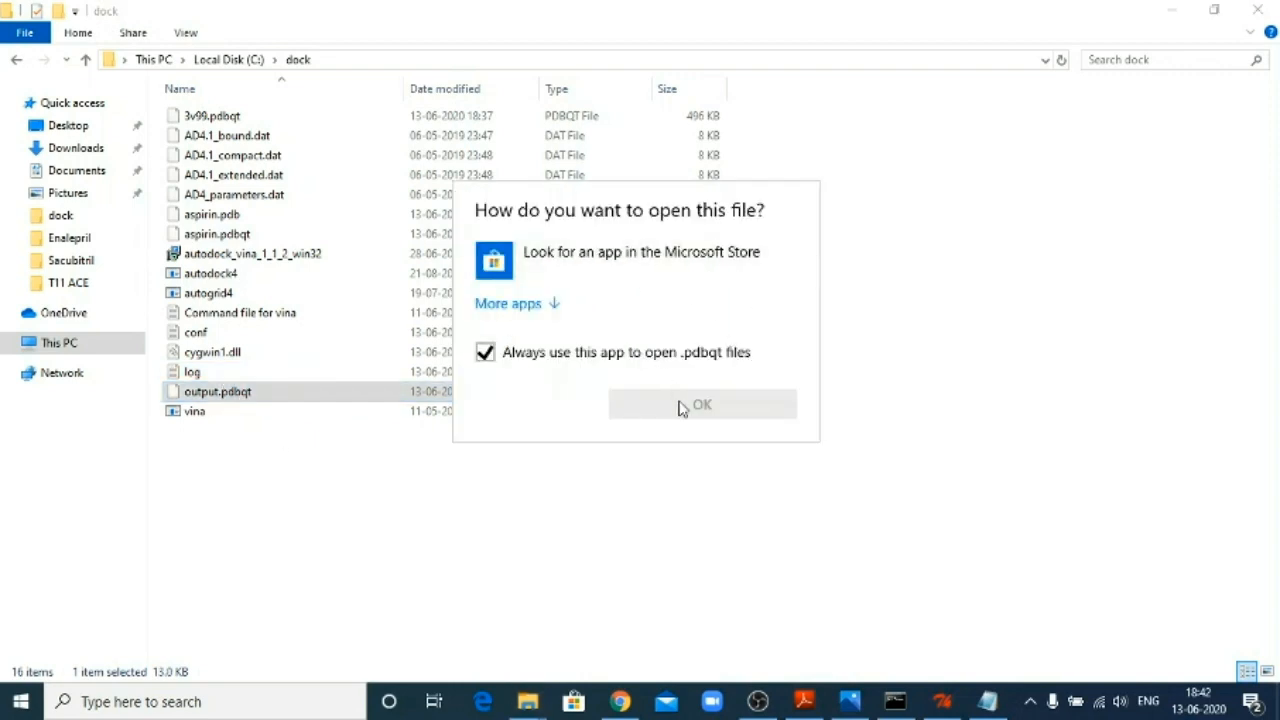
click(1000, 211)
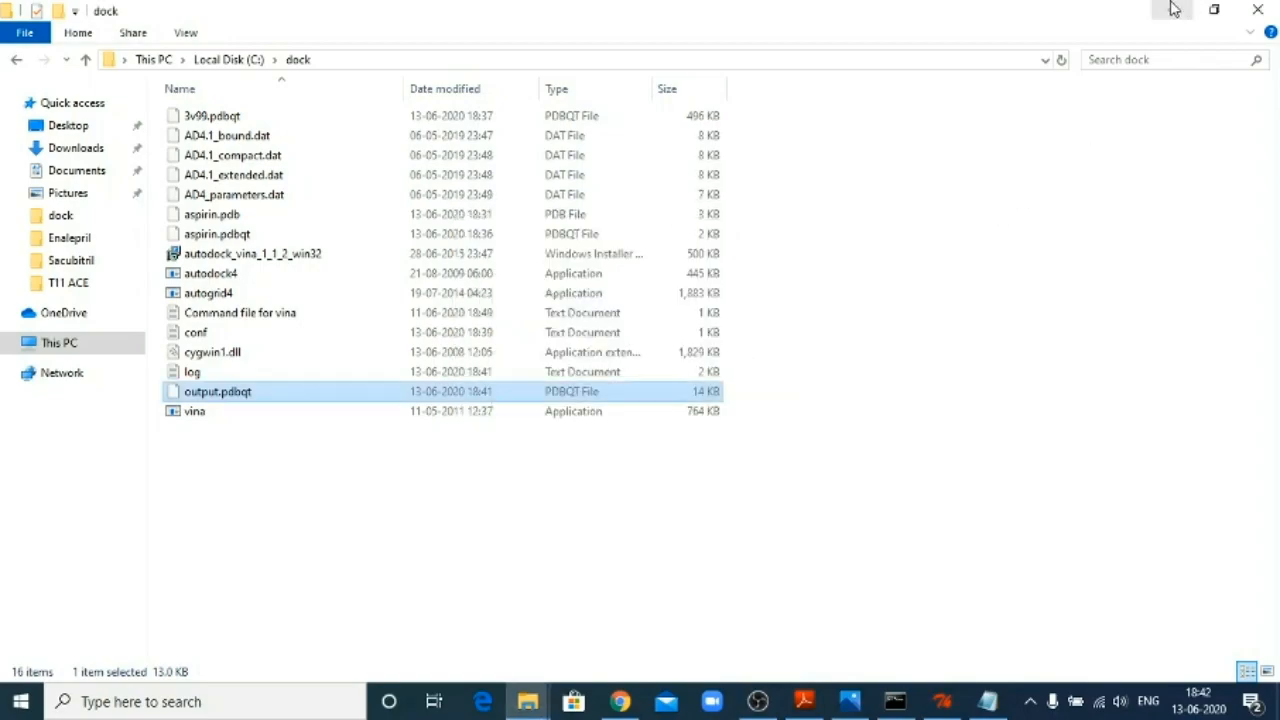
Minimize the dock folder and launch Discovery Studio 2020 Client, postponing its setup choices.
click(1172, 9)
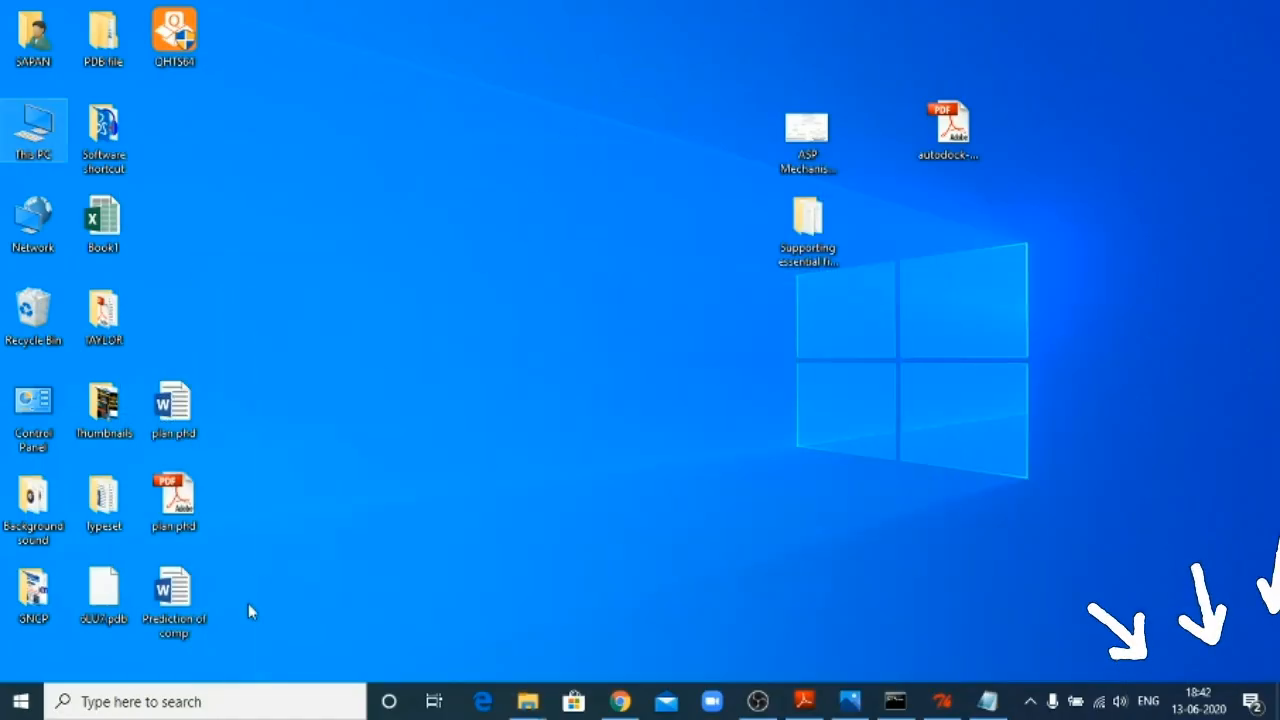
click(201, 708)
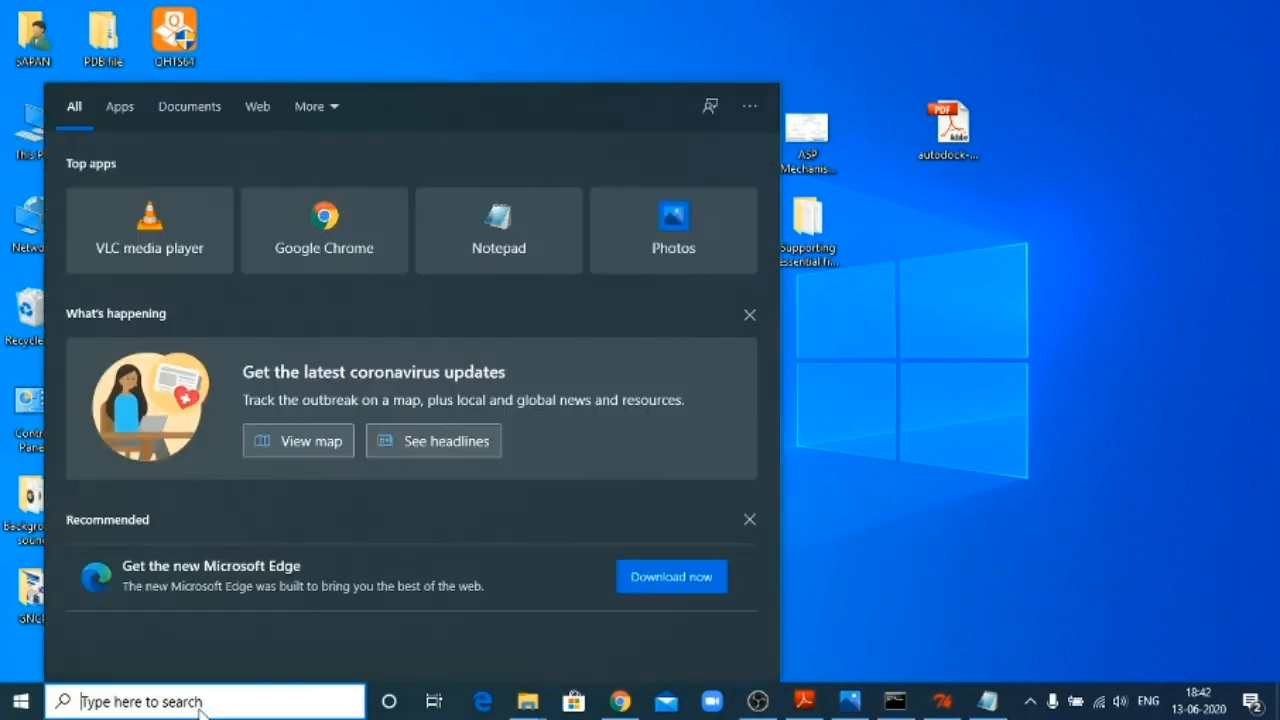
text(dis)
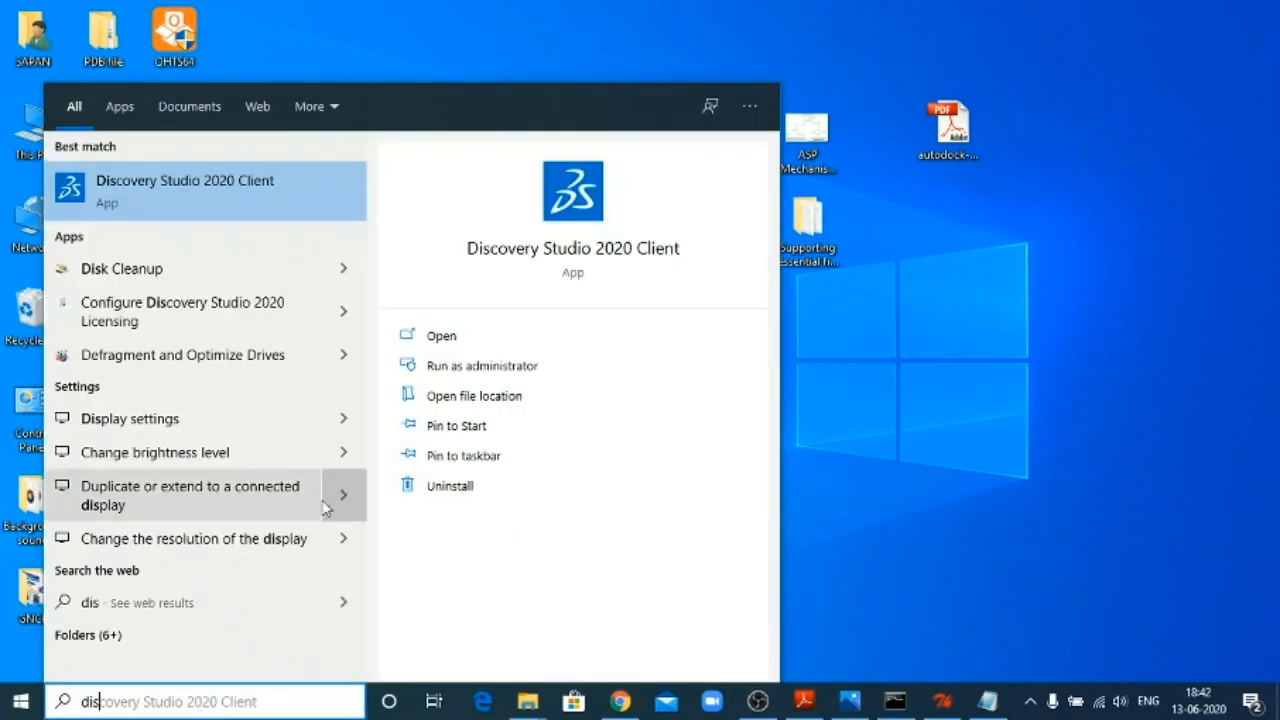
click(455, 339)
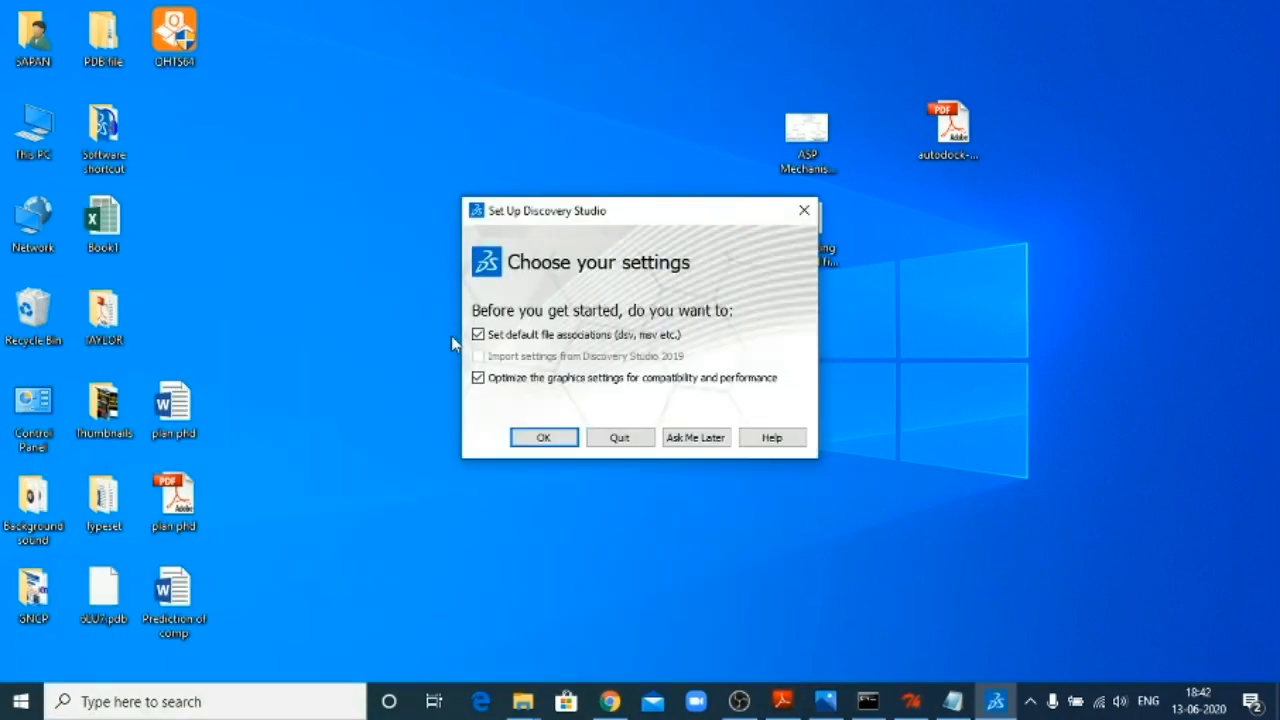
click(698, 437)
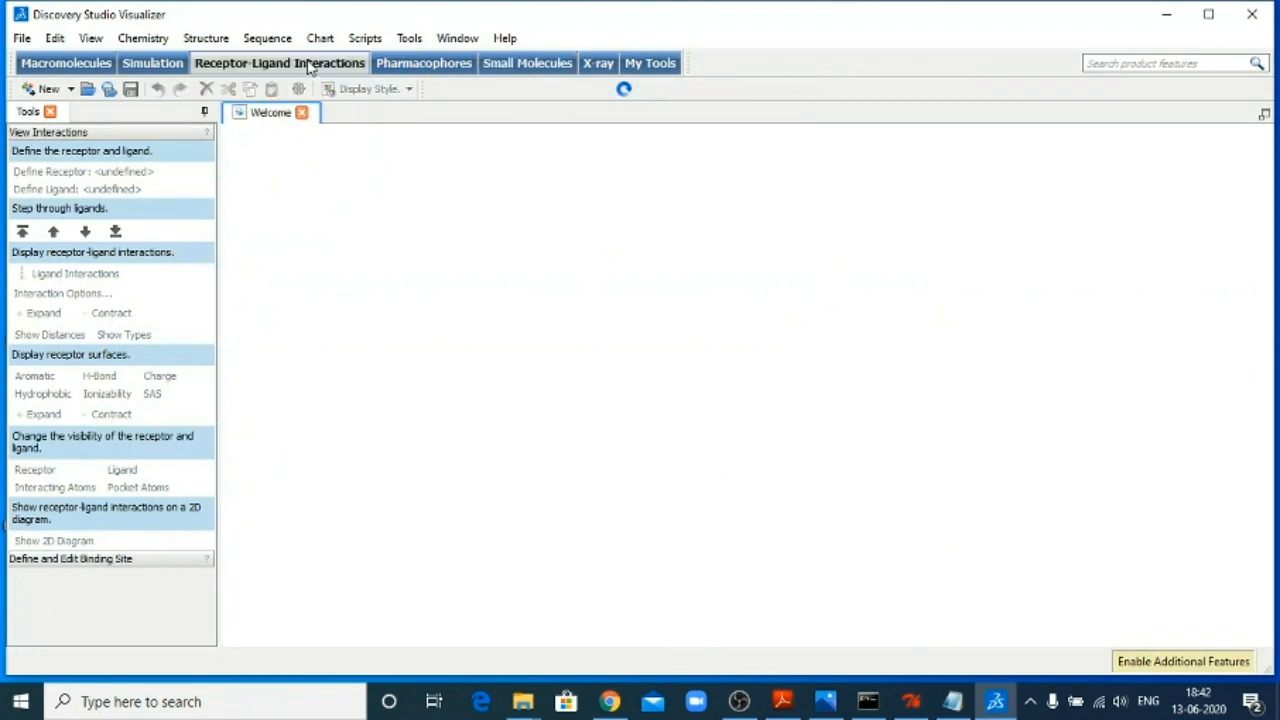
Open the receptor file 3v99.pdbqt from the dock folder on Local Disk (C:).
click(20, 39)
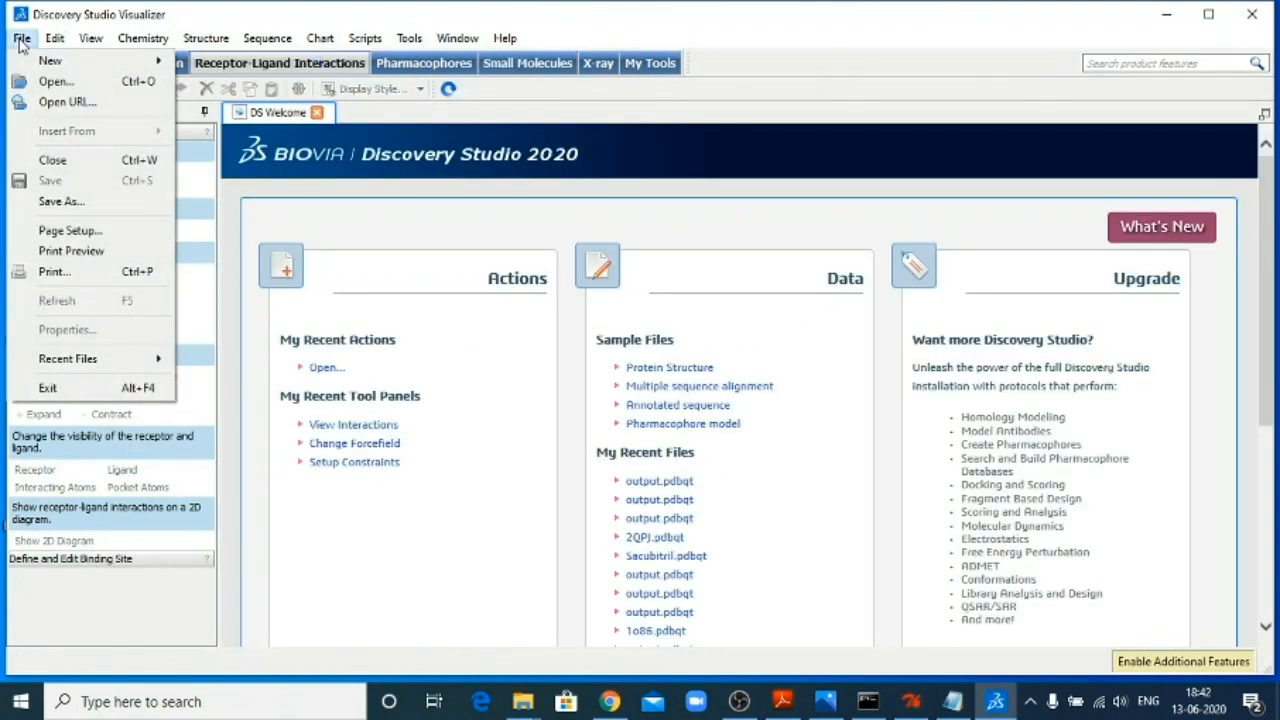
click(50, 82)
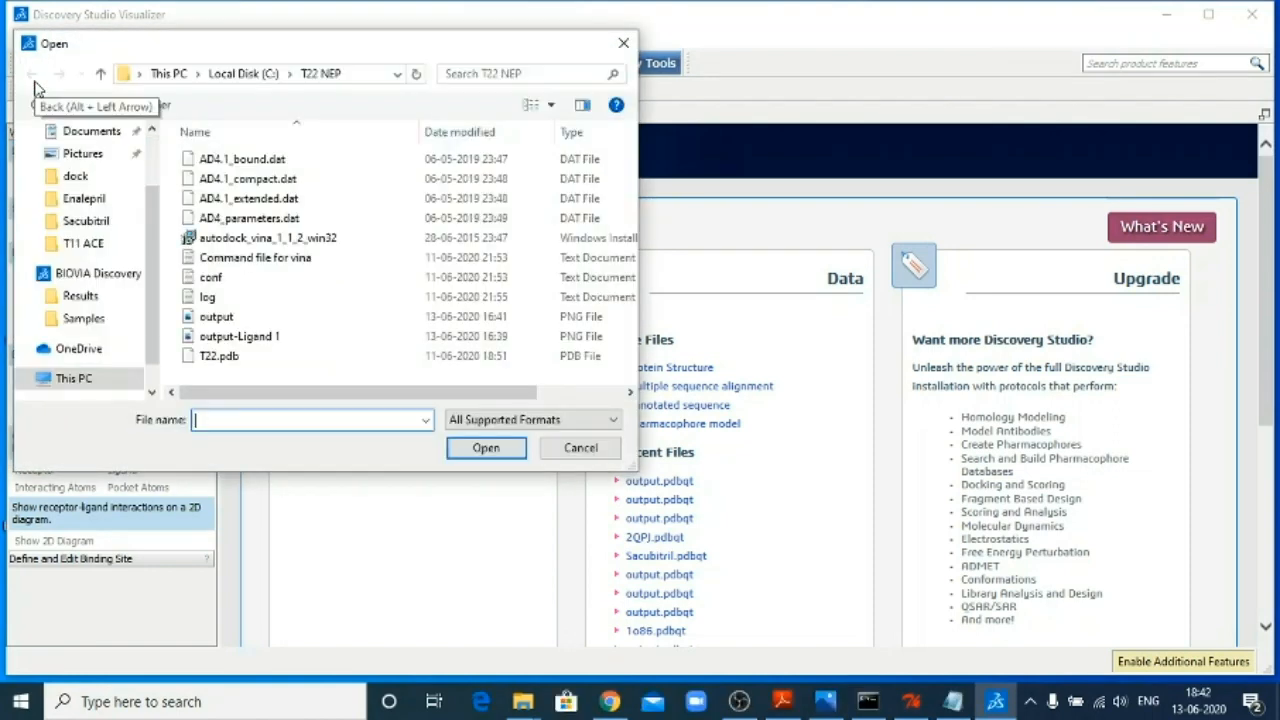
click(72, 177)
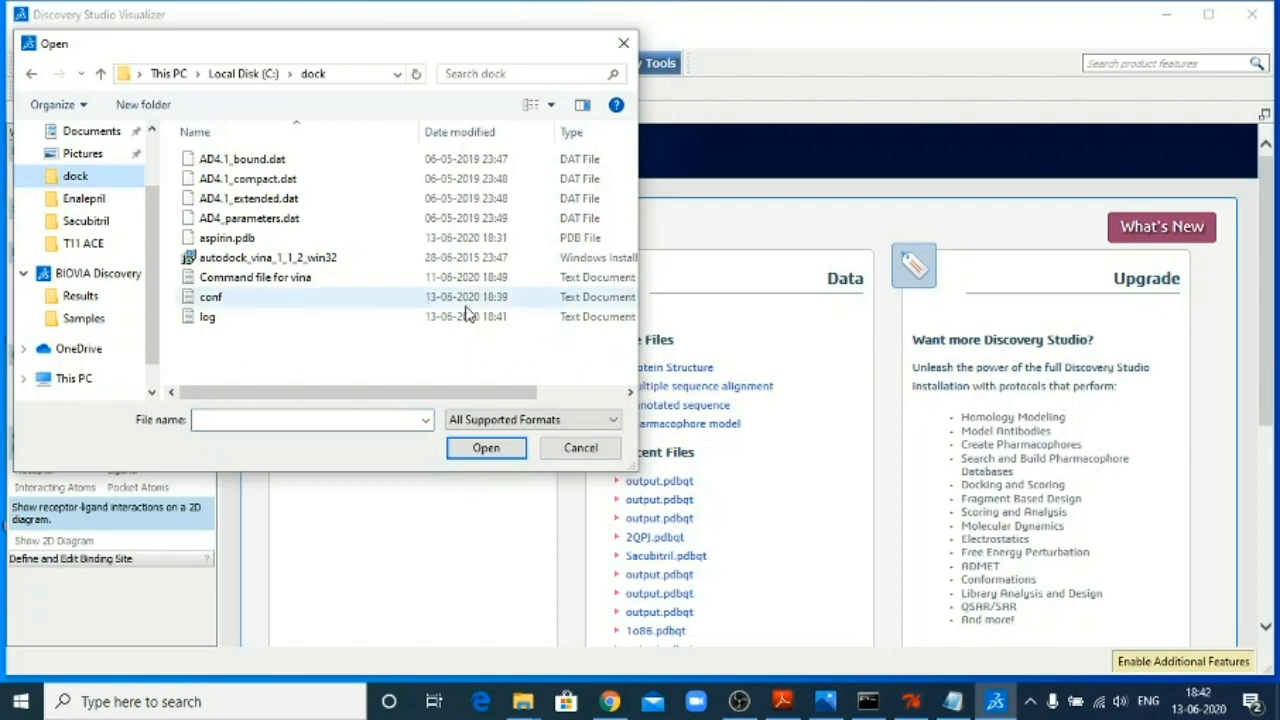
click(284, 421)
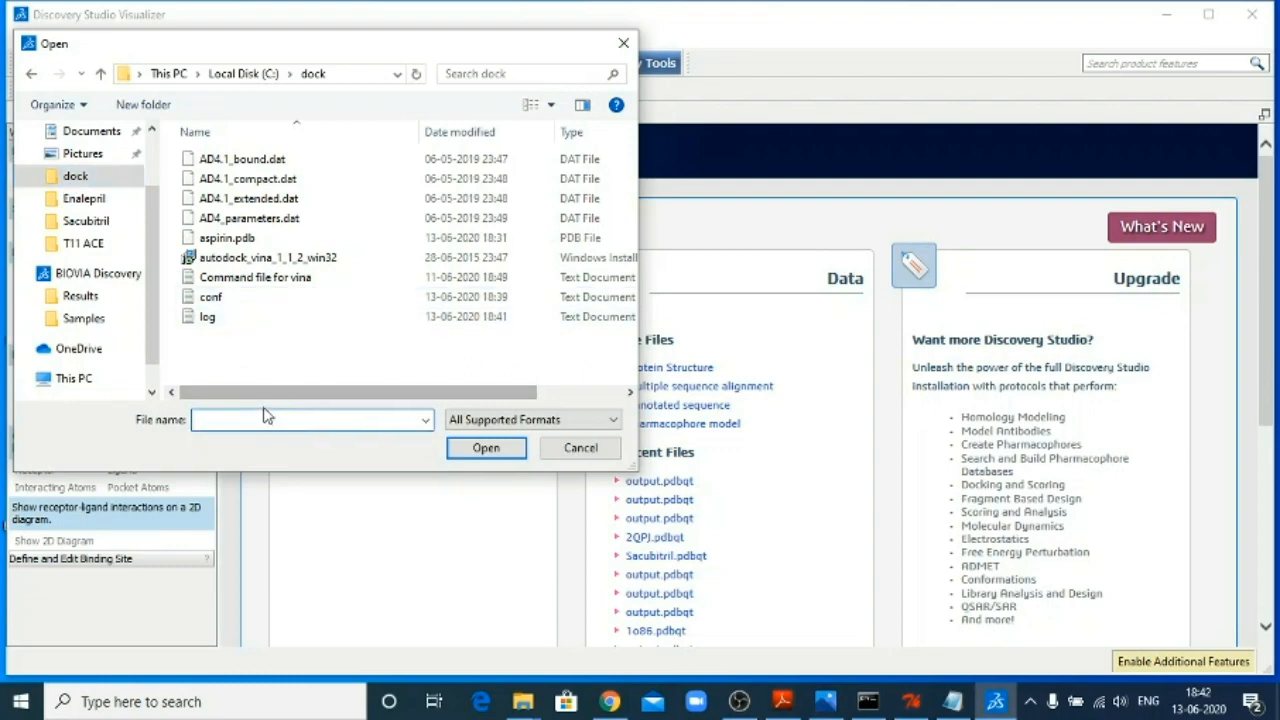
text(3)
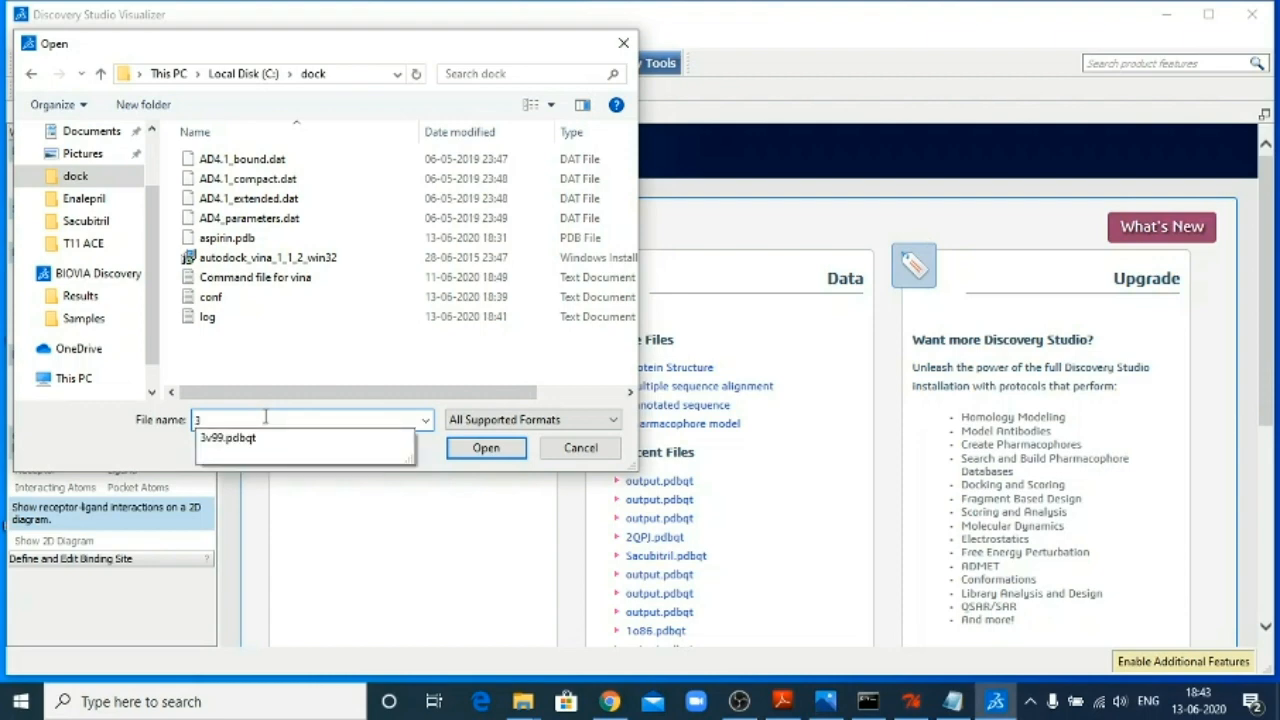
click(250, 439)
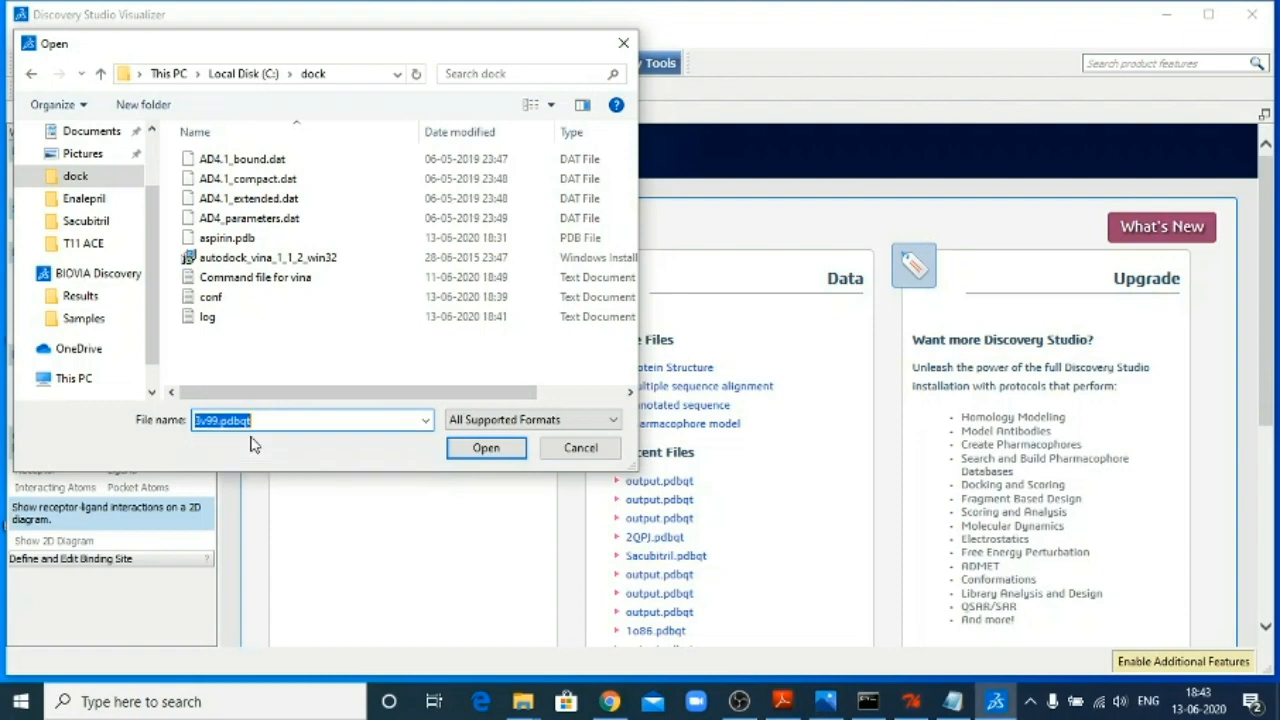
click(486, 448)
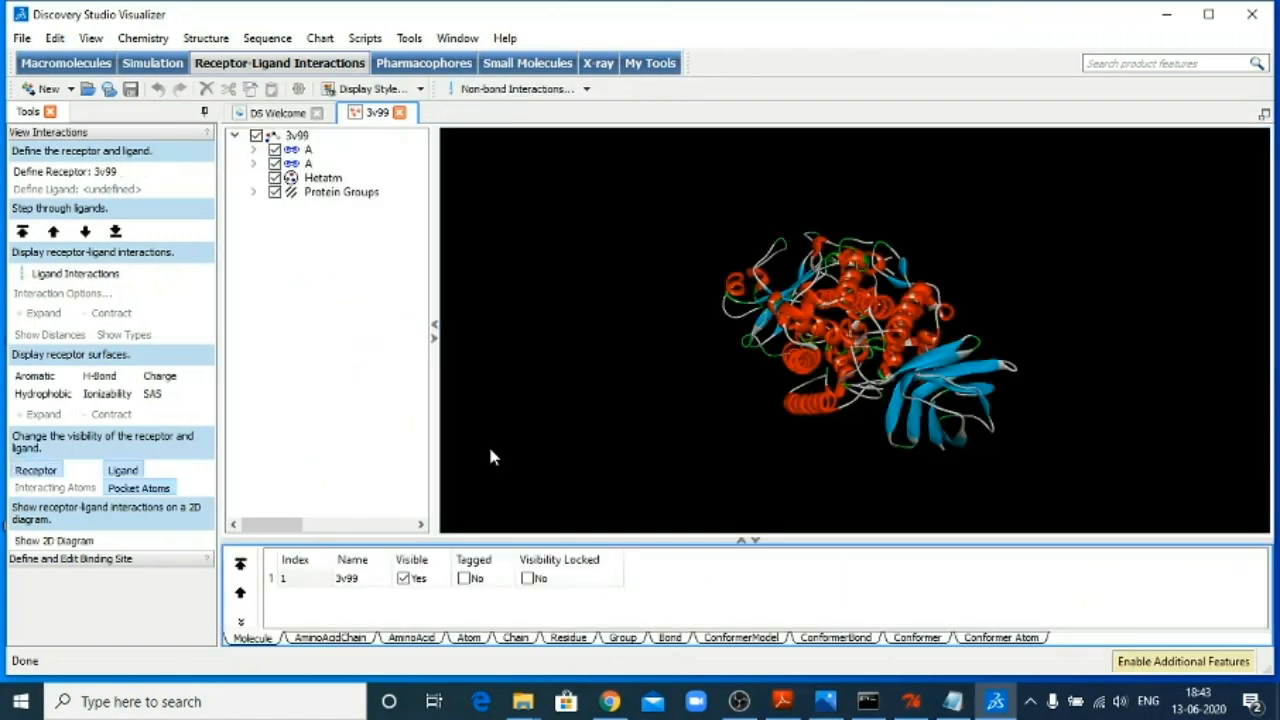
Copy the entire 3v99 protein and open the docking result output.pdbqt from the dock folder.
click(297, 135)
right_click(300, 136)
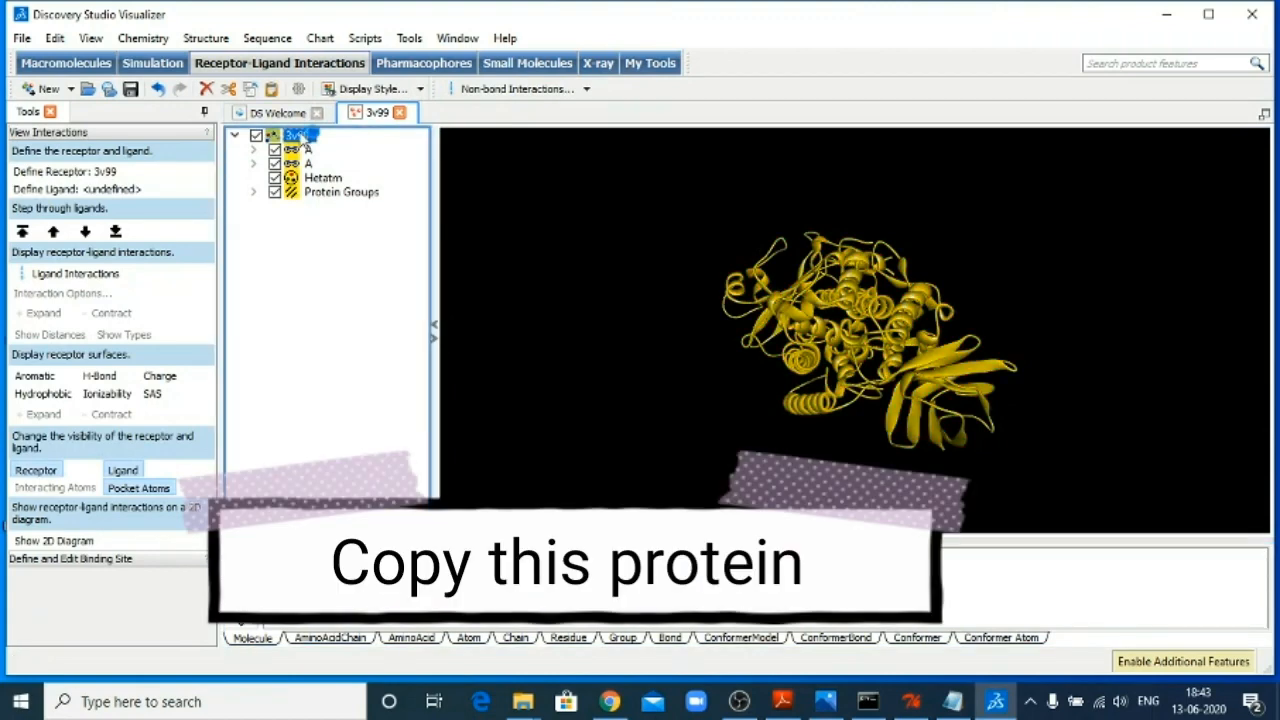
click(24, 39)
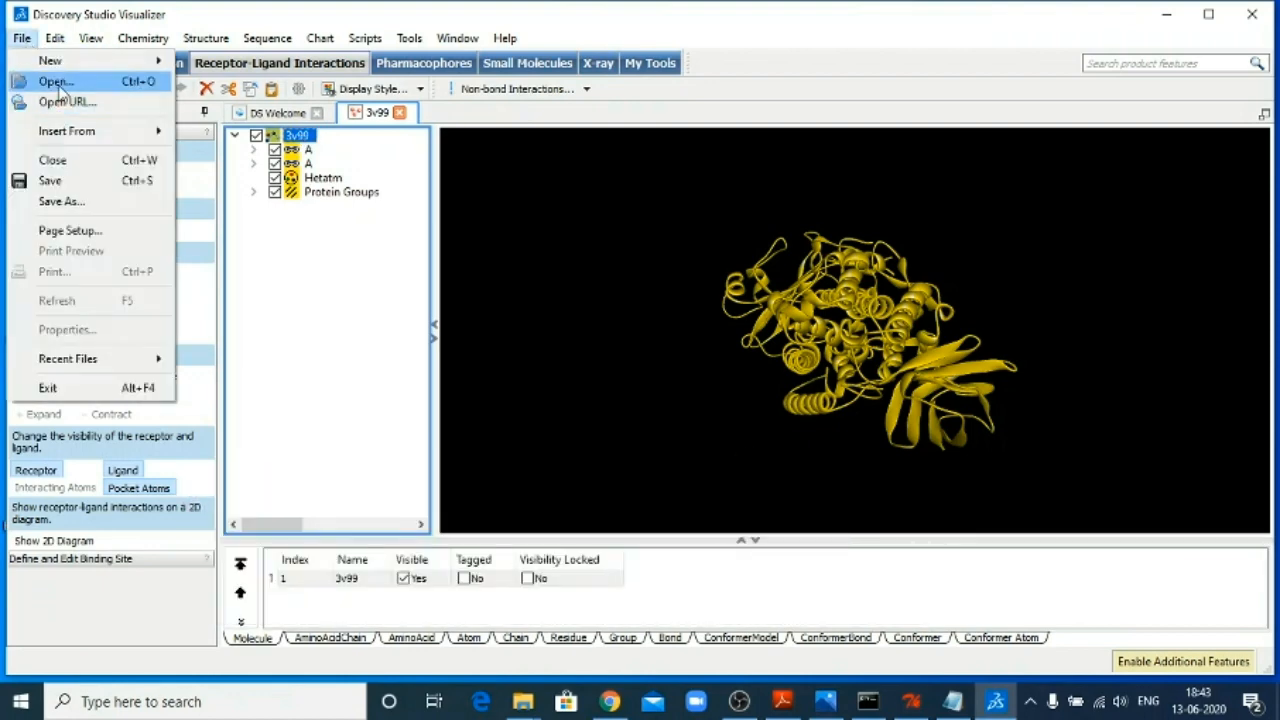
click(60, 84)
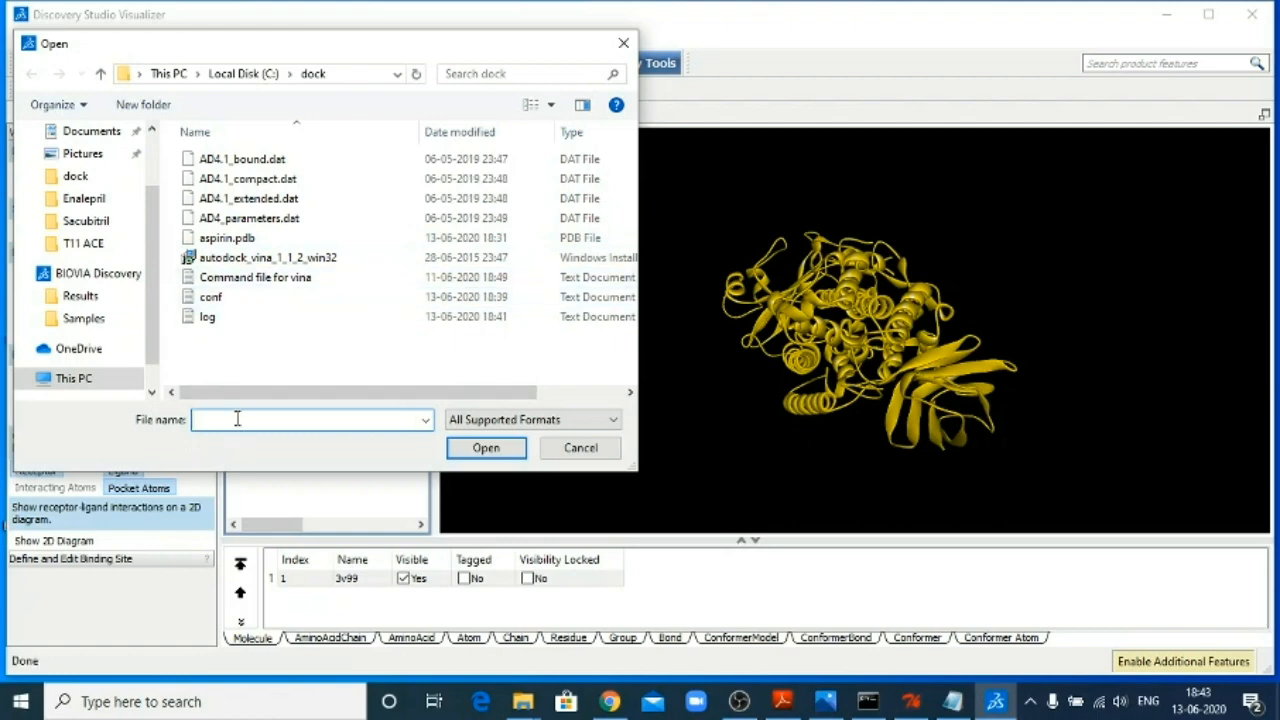
text(o)
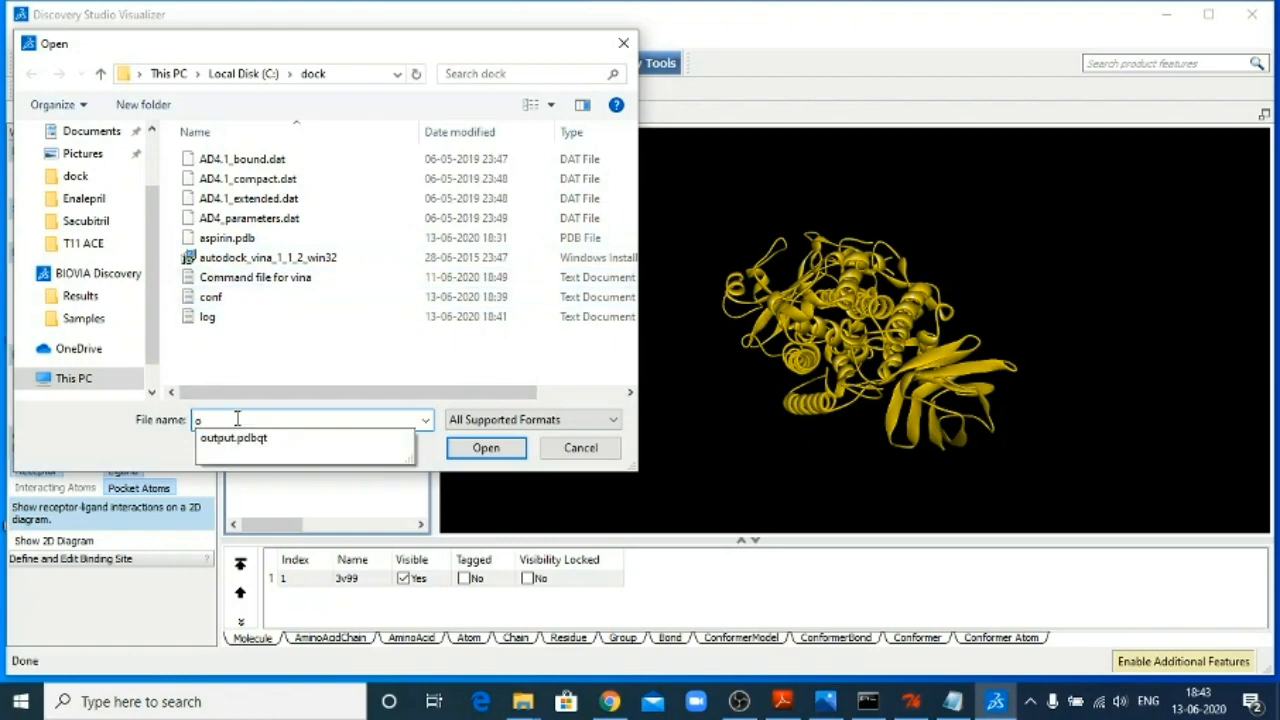
click(233, 440)
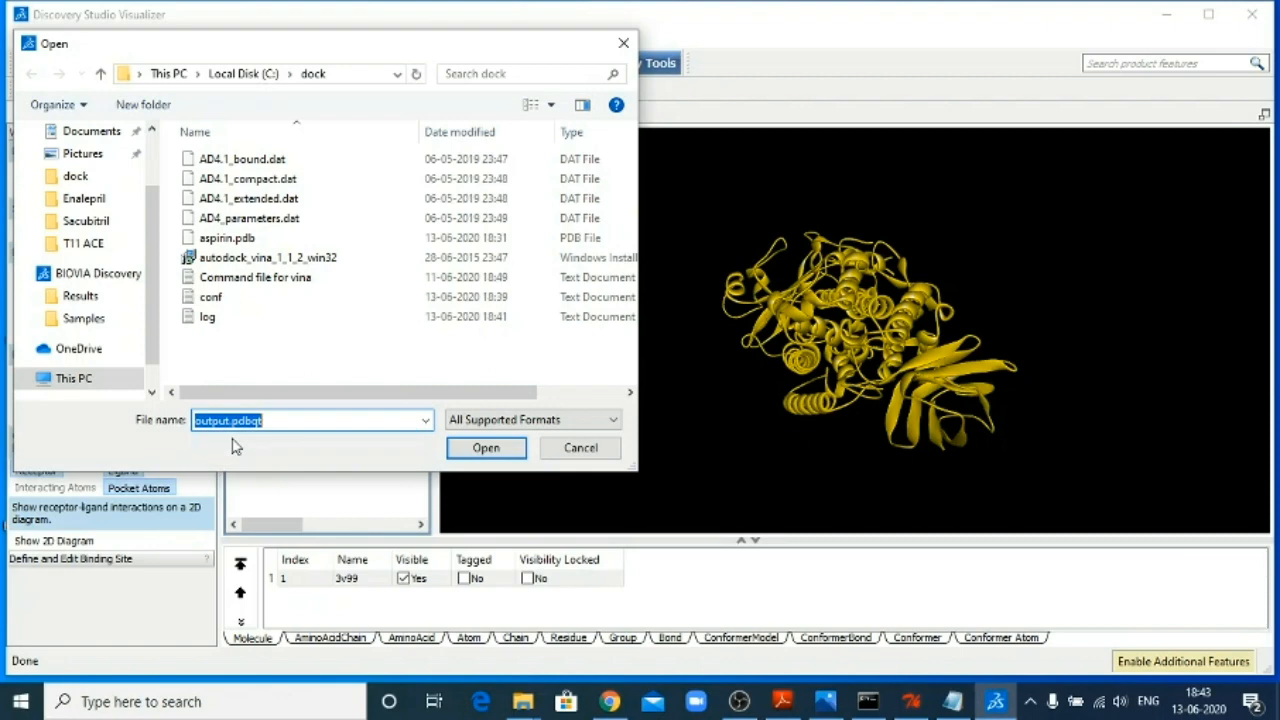
click(487, 448)
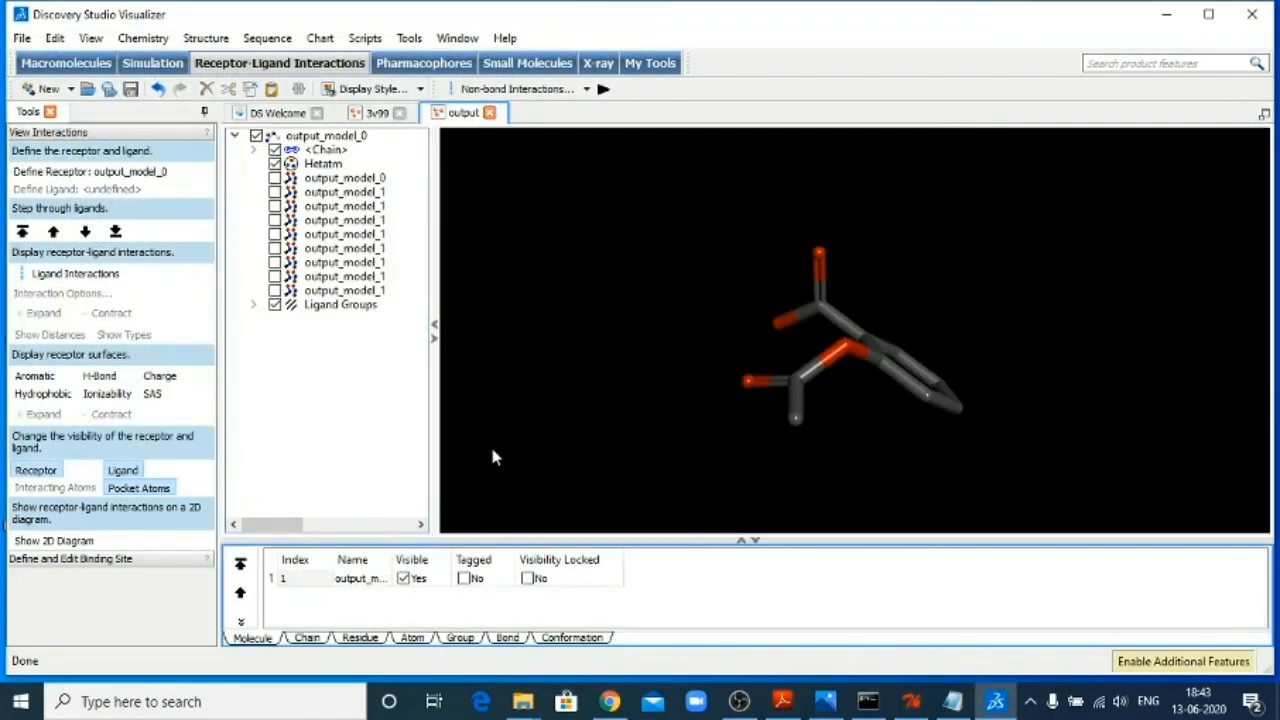
Preview the first docked aspirin poses of the output file one at a time, starting with output_model_0.
click(275, 178)
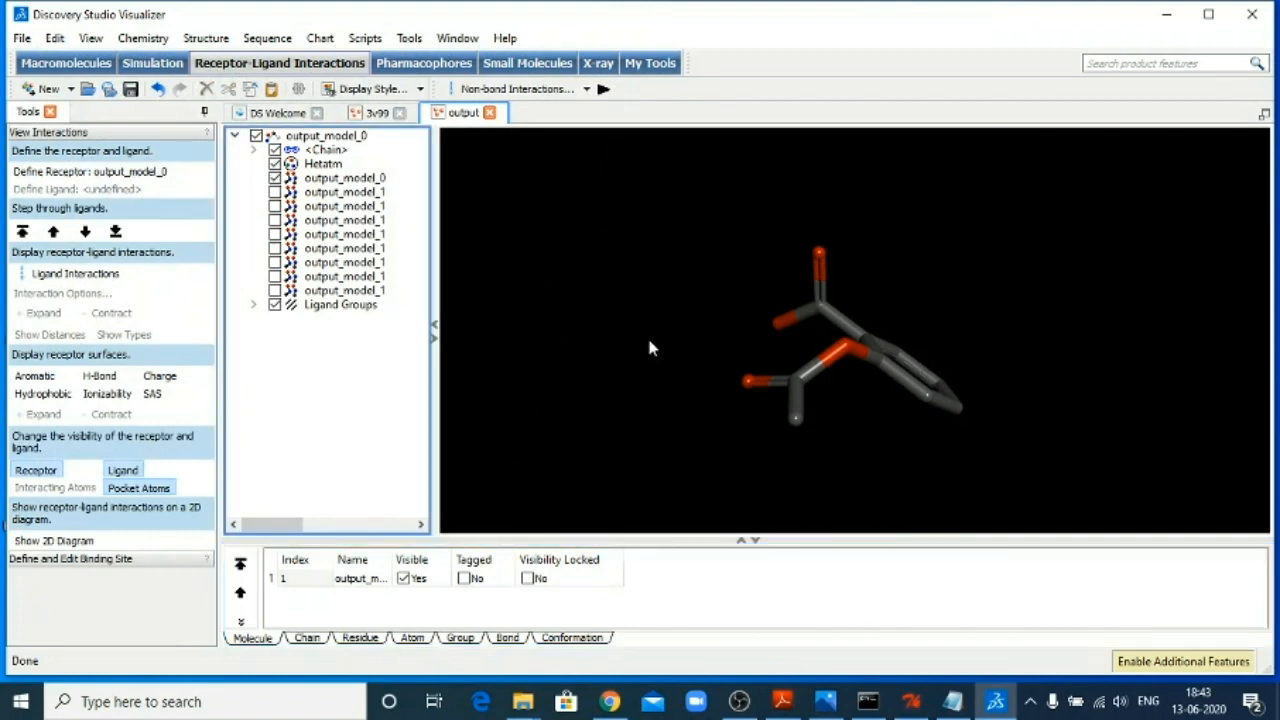
click(275, 191)
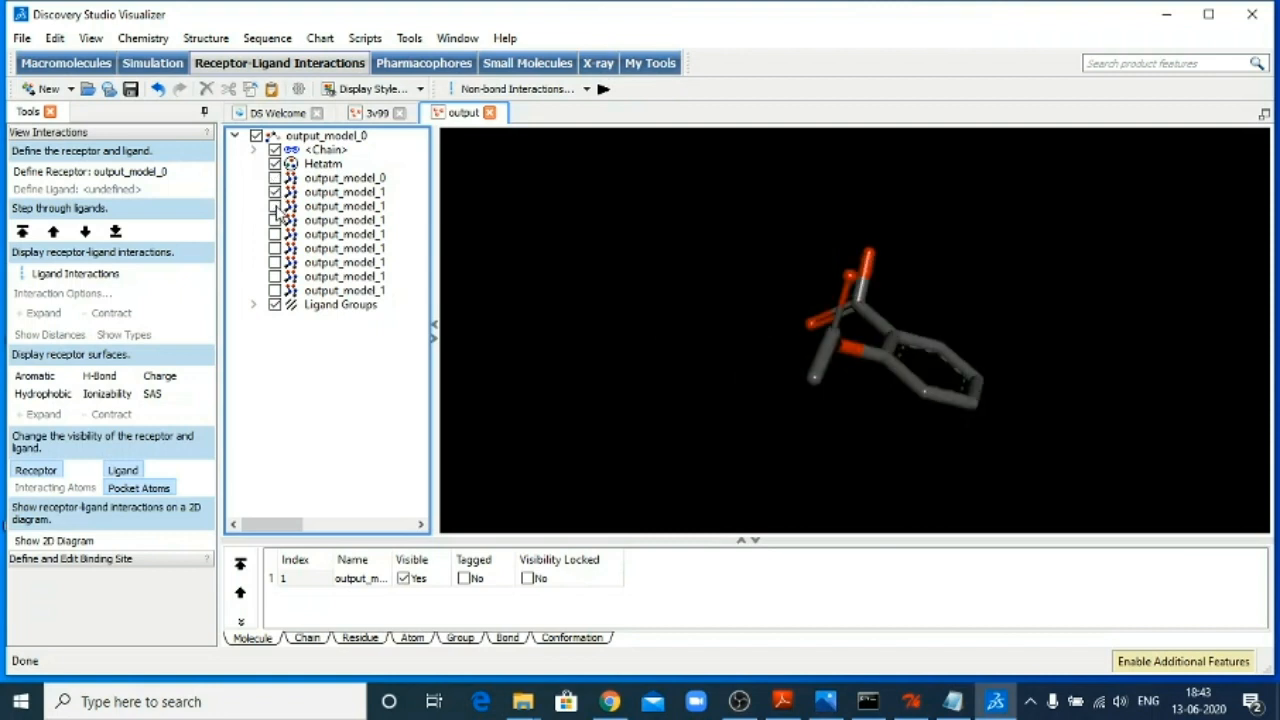
click(275, 205)
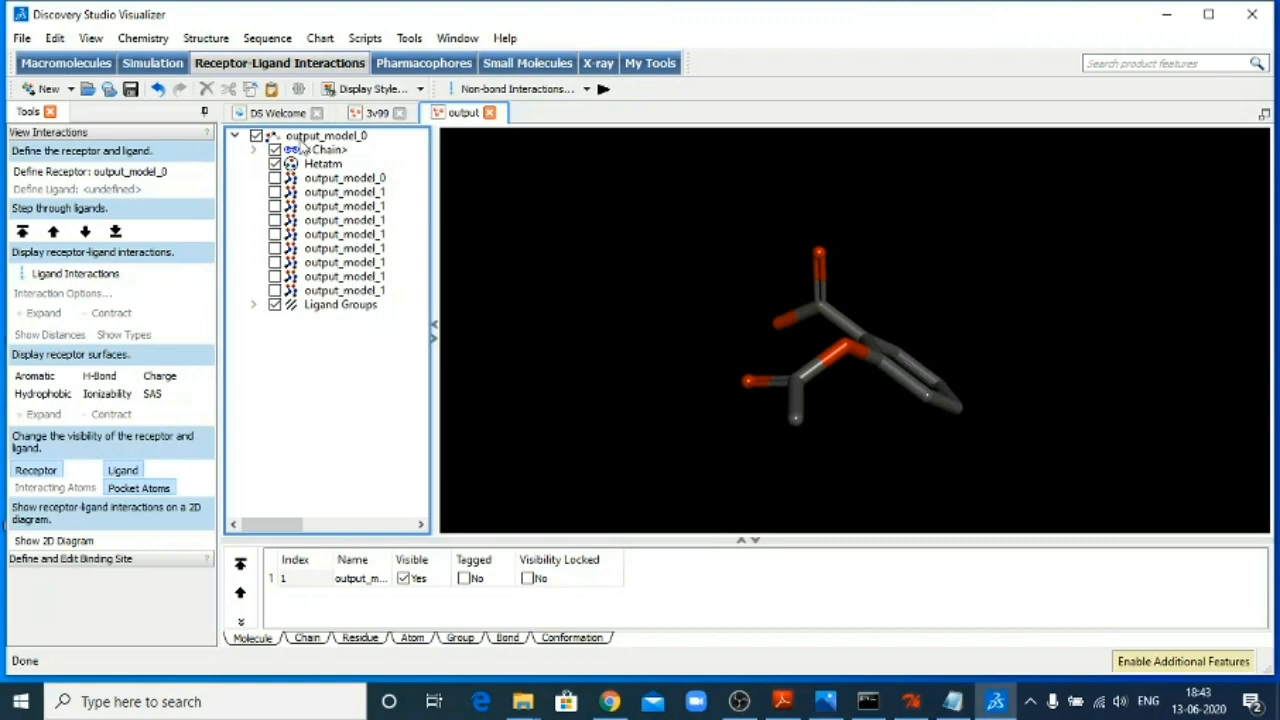
Paste the copied 3v99 protein into the output view and define it as the receptor.
right_click(512, 172)
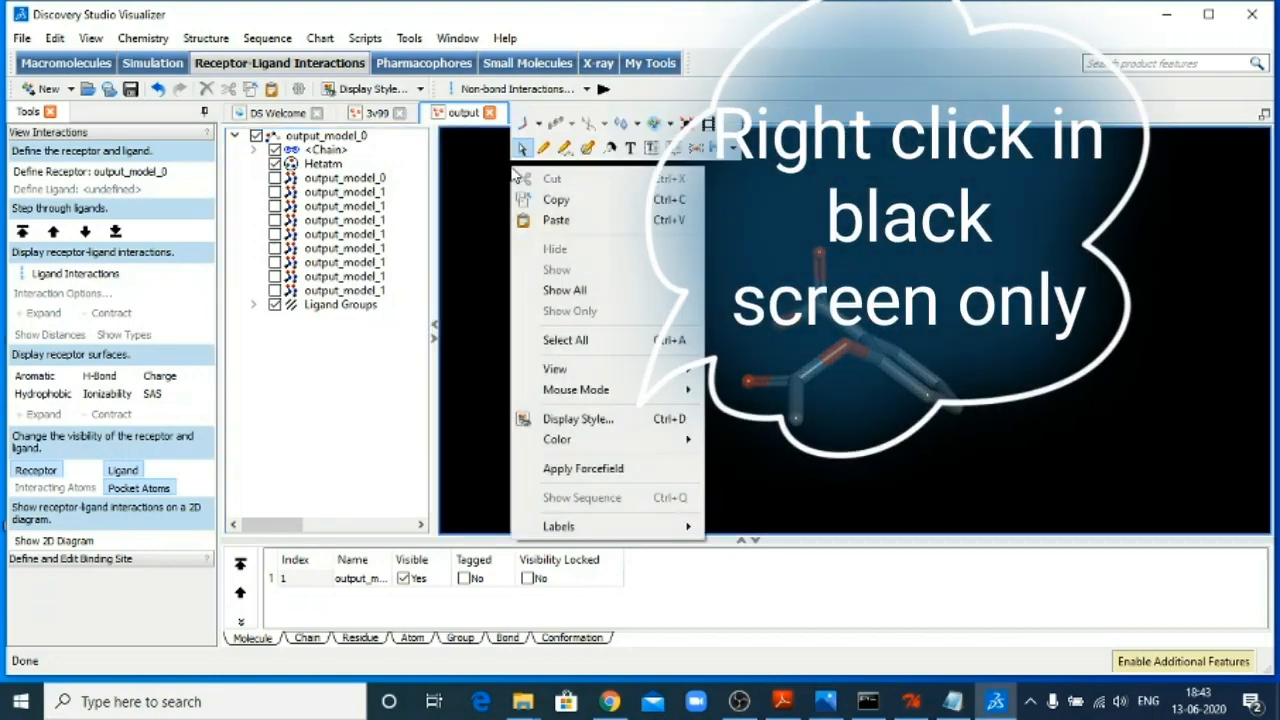
click(549, 221)
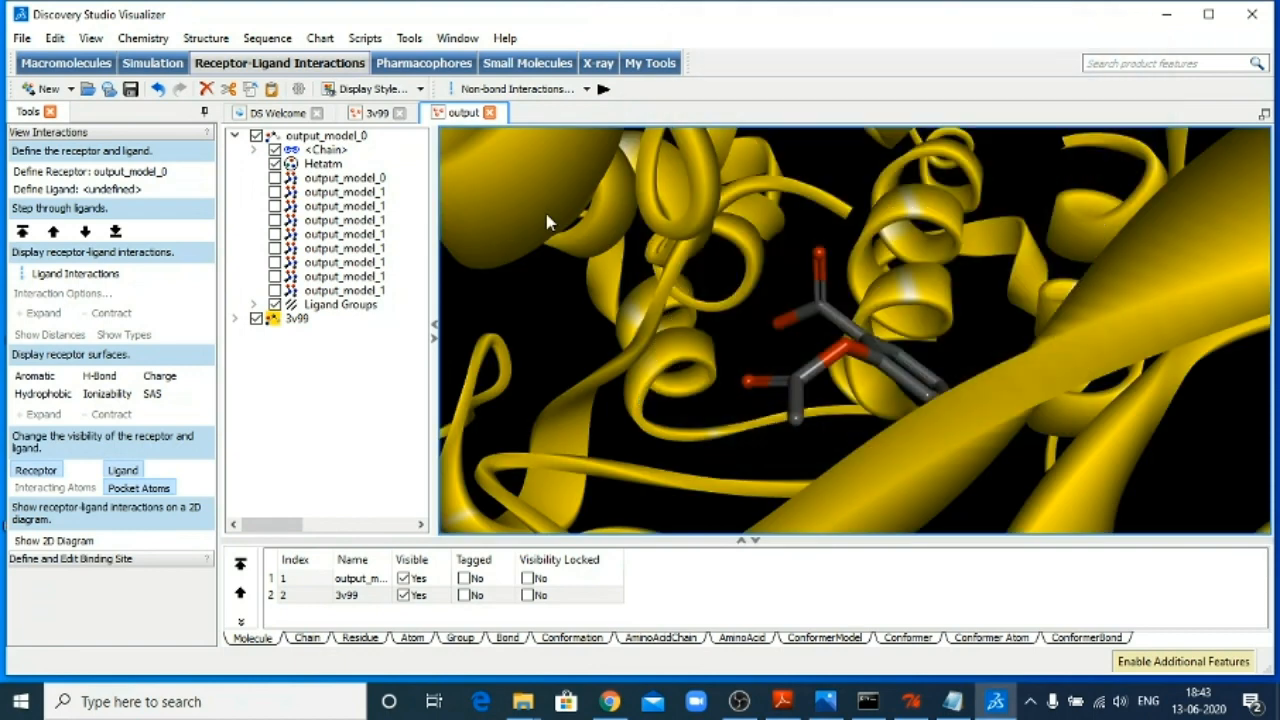
click(30, 173)
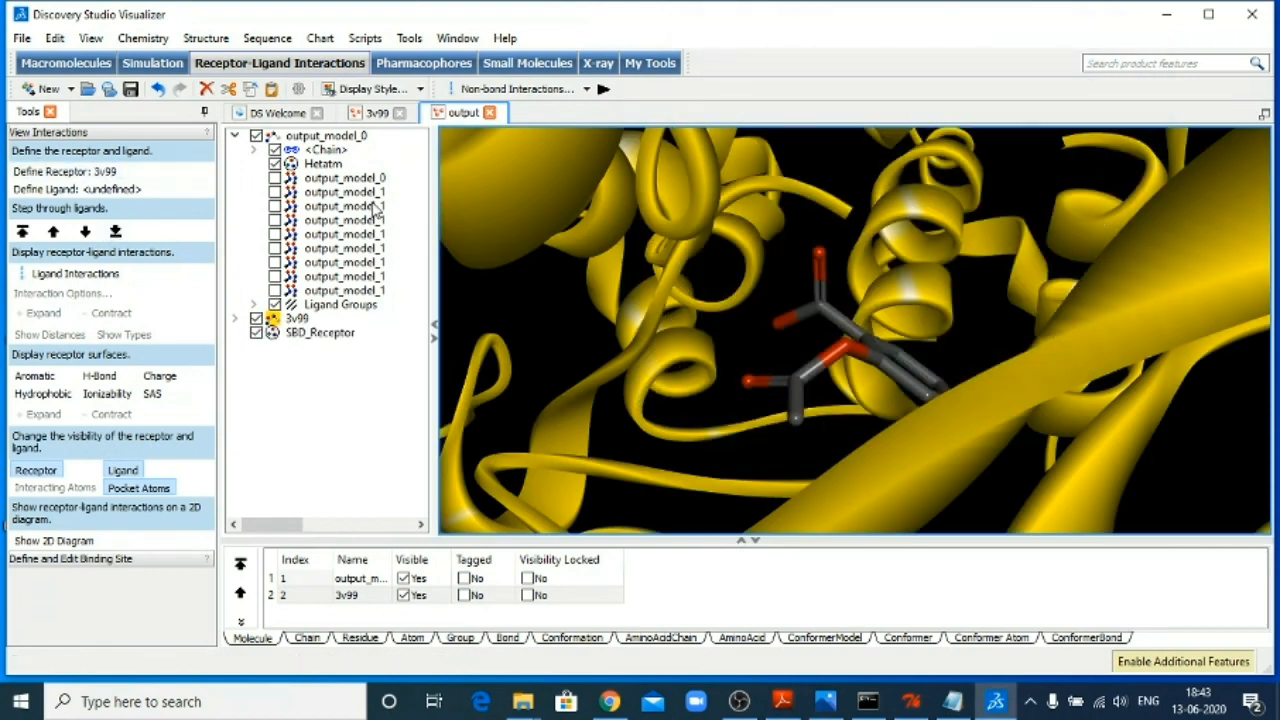
Show the output_model_0 pose, select it, and define it as the ligand.
click(275, 178)
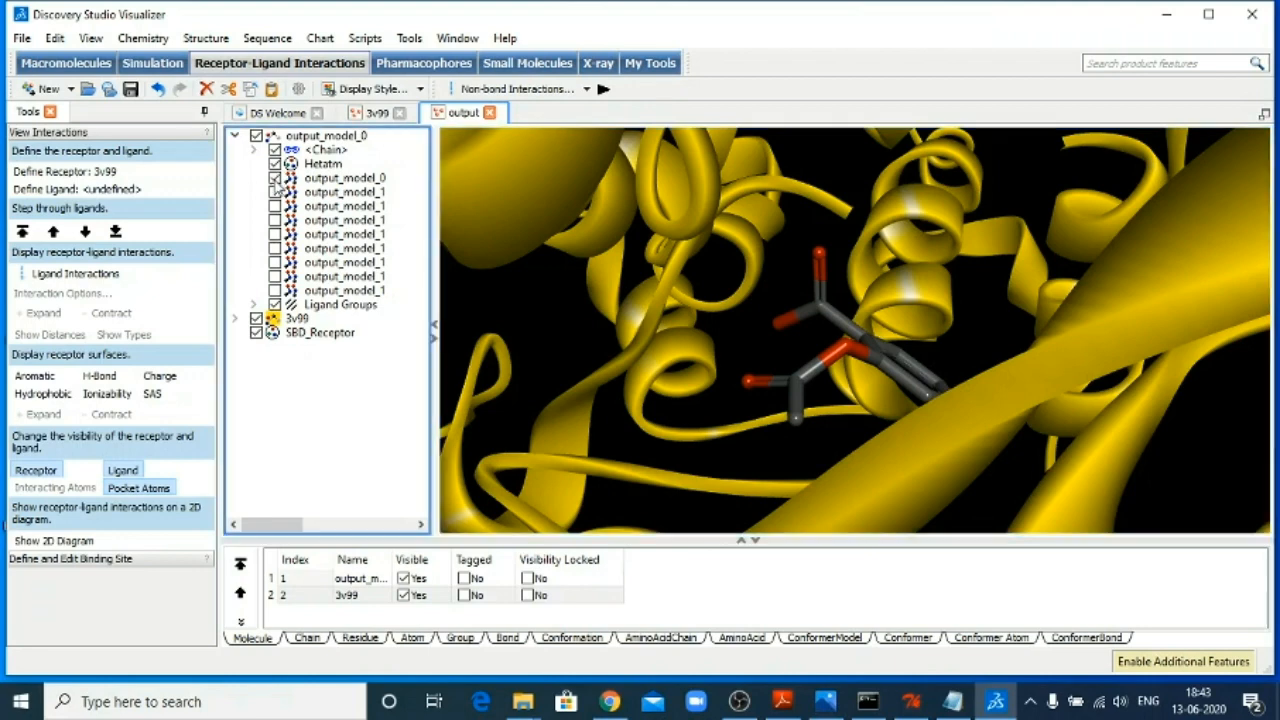
click(295, 180)
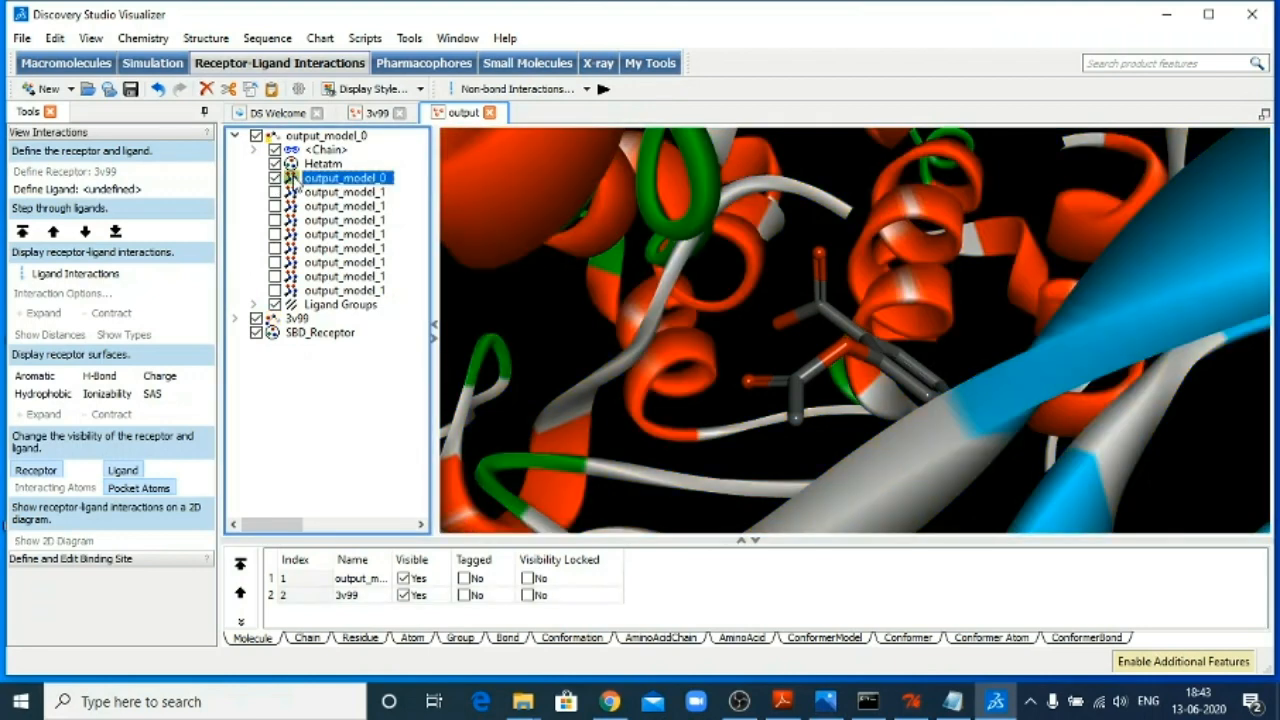
click(44, 192)
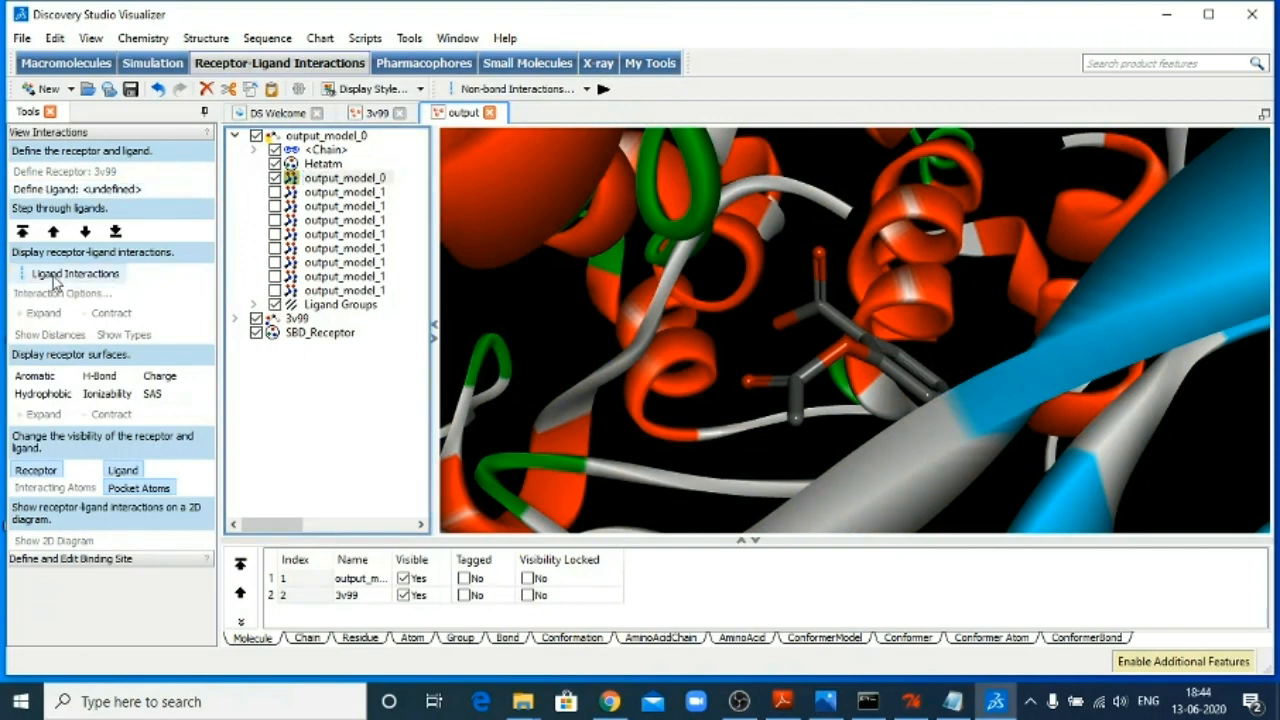
click(51, 192)
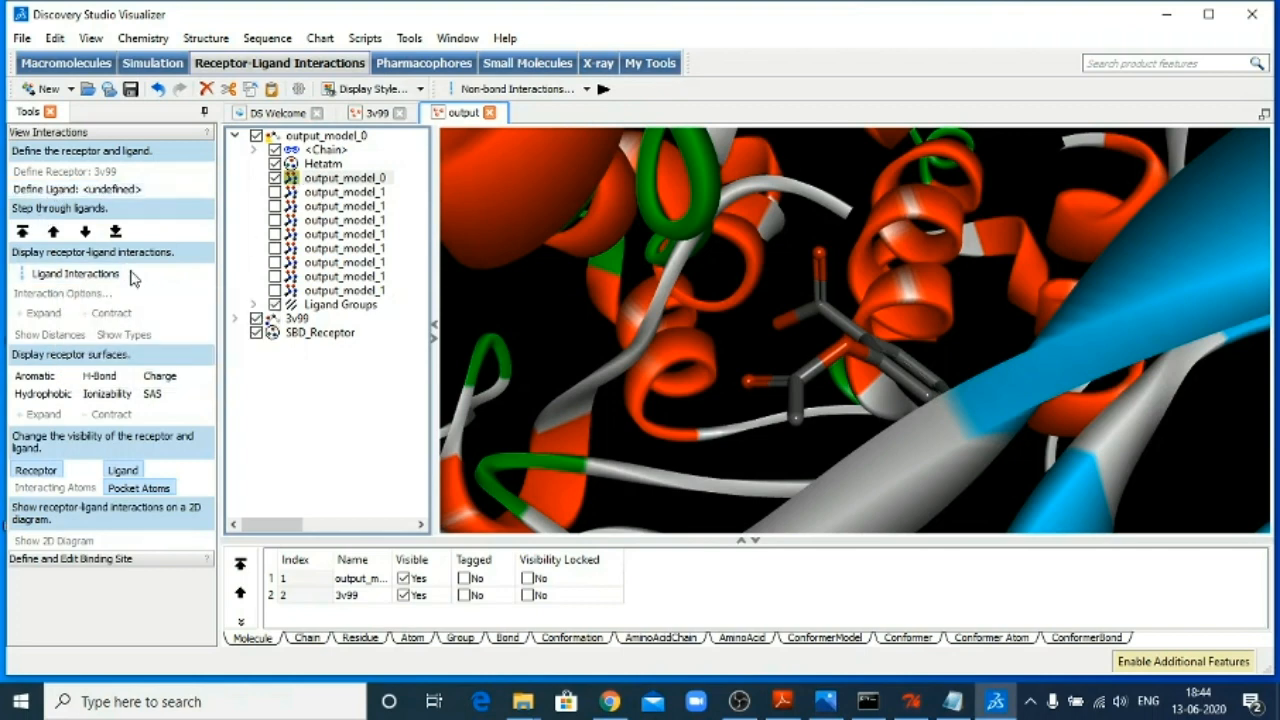
Display the ligand interactions in 3D and generate their 2D diagram, shifting the diagram slightly within its view.
click(60, 276)
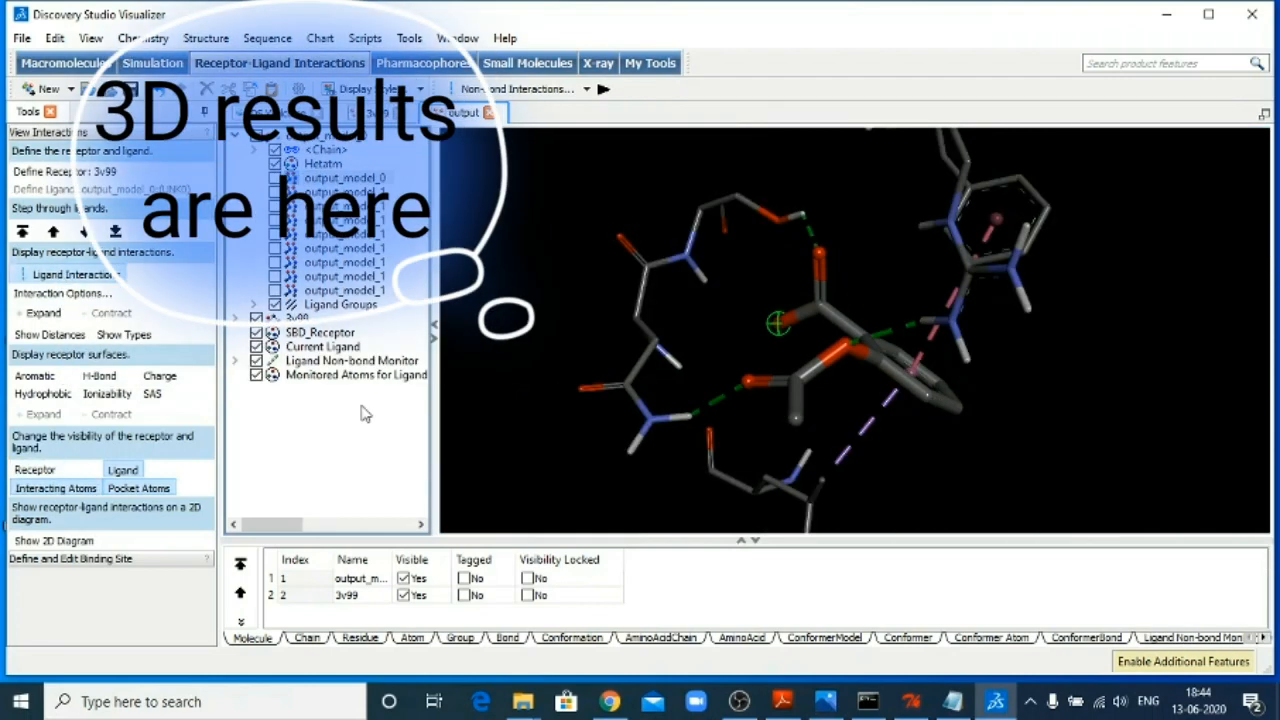
click(48, 540)
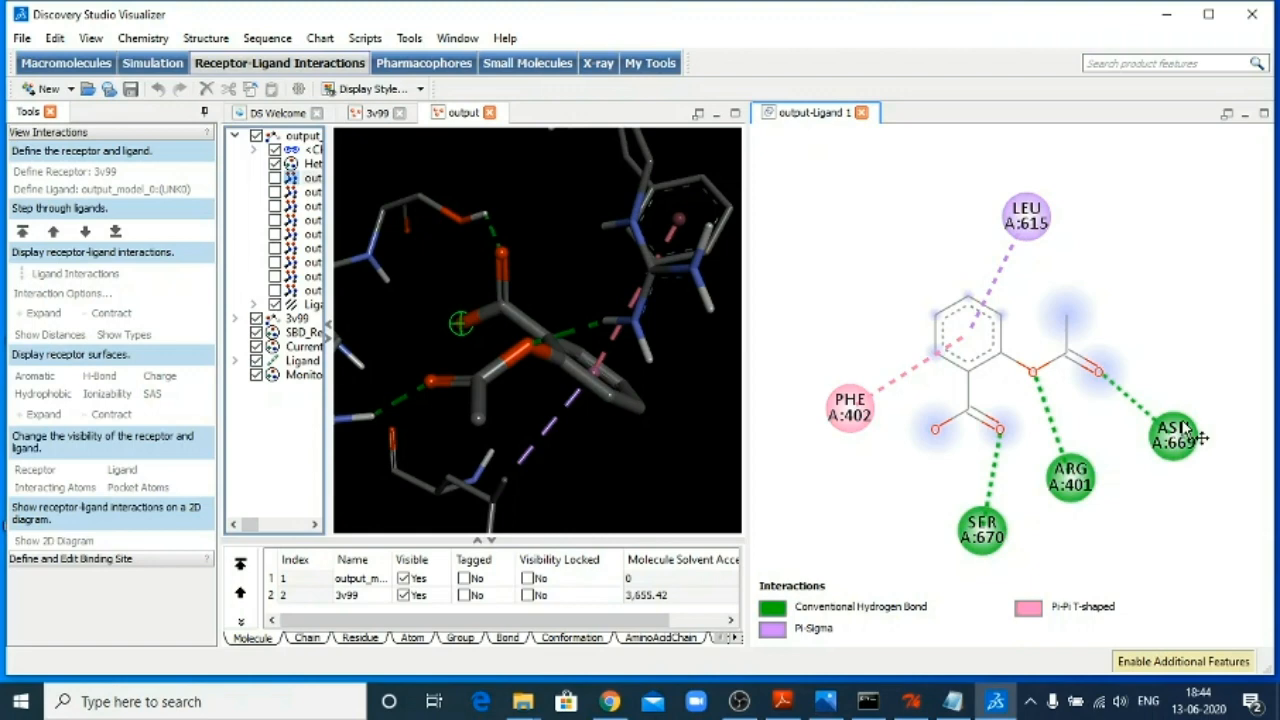
drag(1185, 430, 1131, 420)
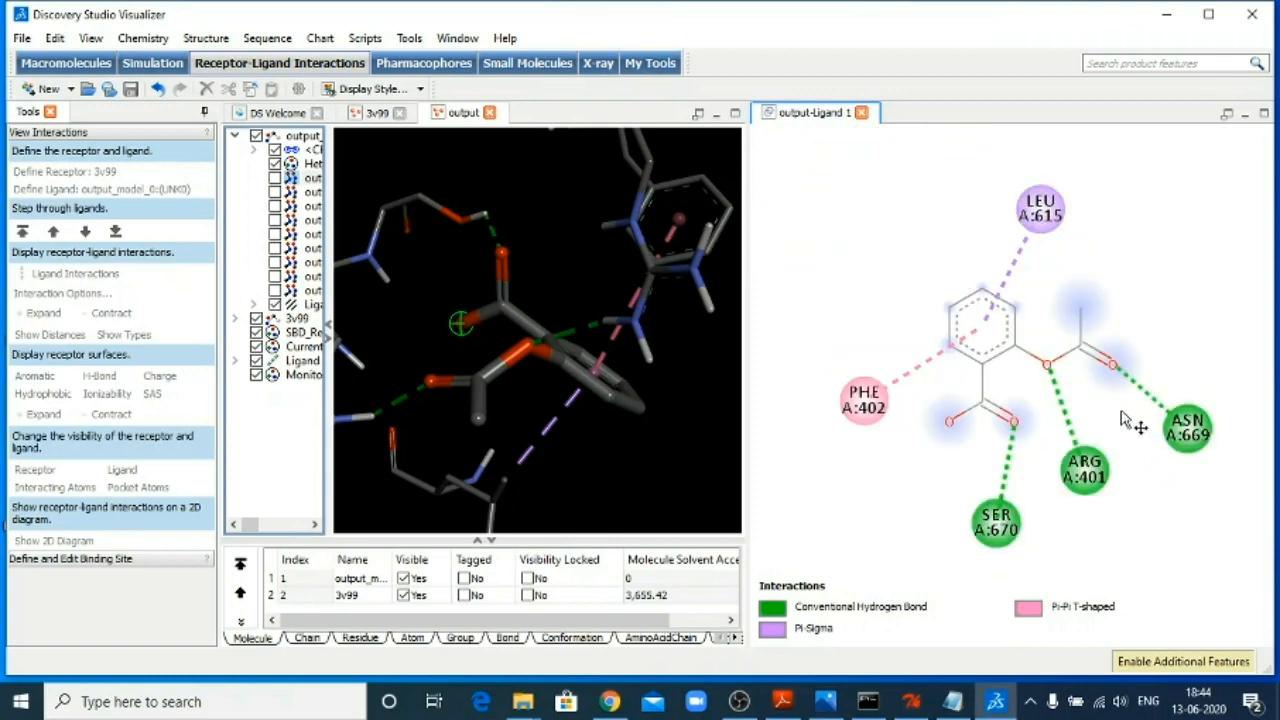